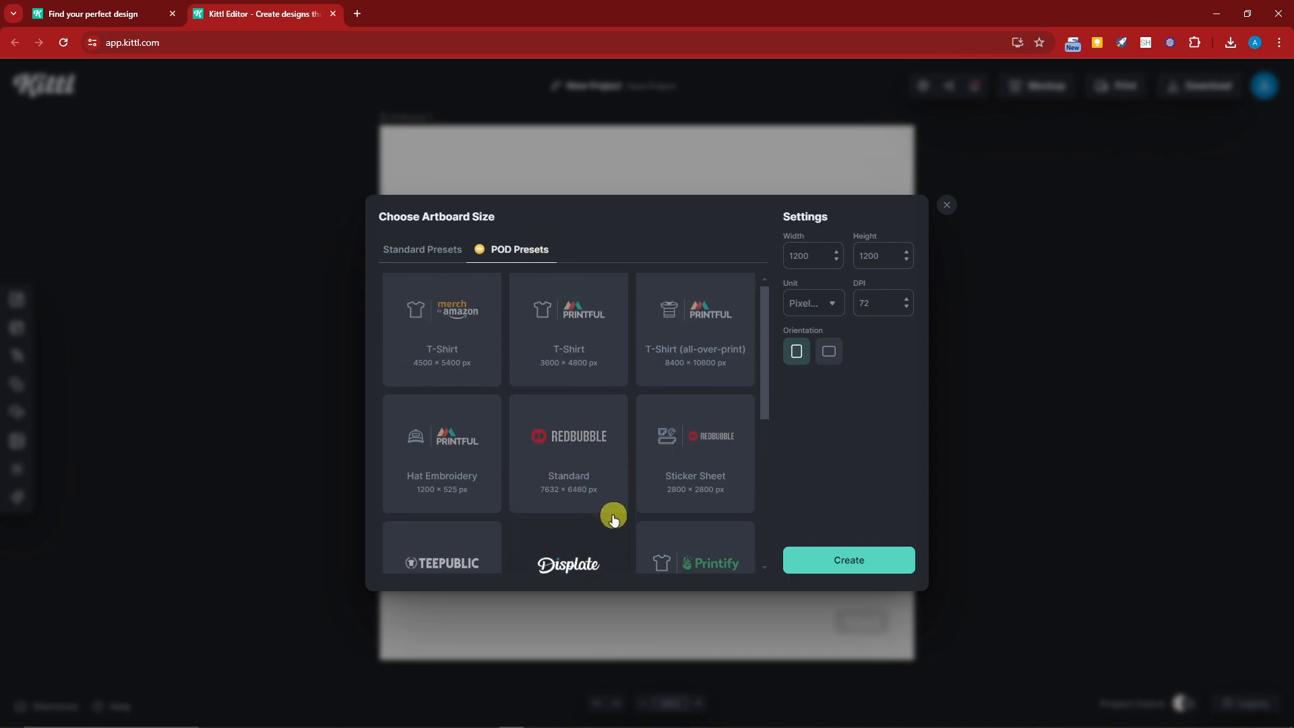
# Look through the print-on-demand artboard presets, from the Merch by Amazon T-shirt to the Printify mug and sticker sheet sizes.
pyautogui.scroll(-3, 606, 451)
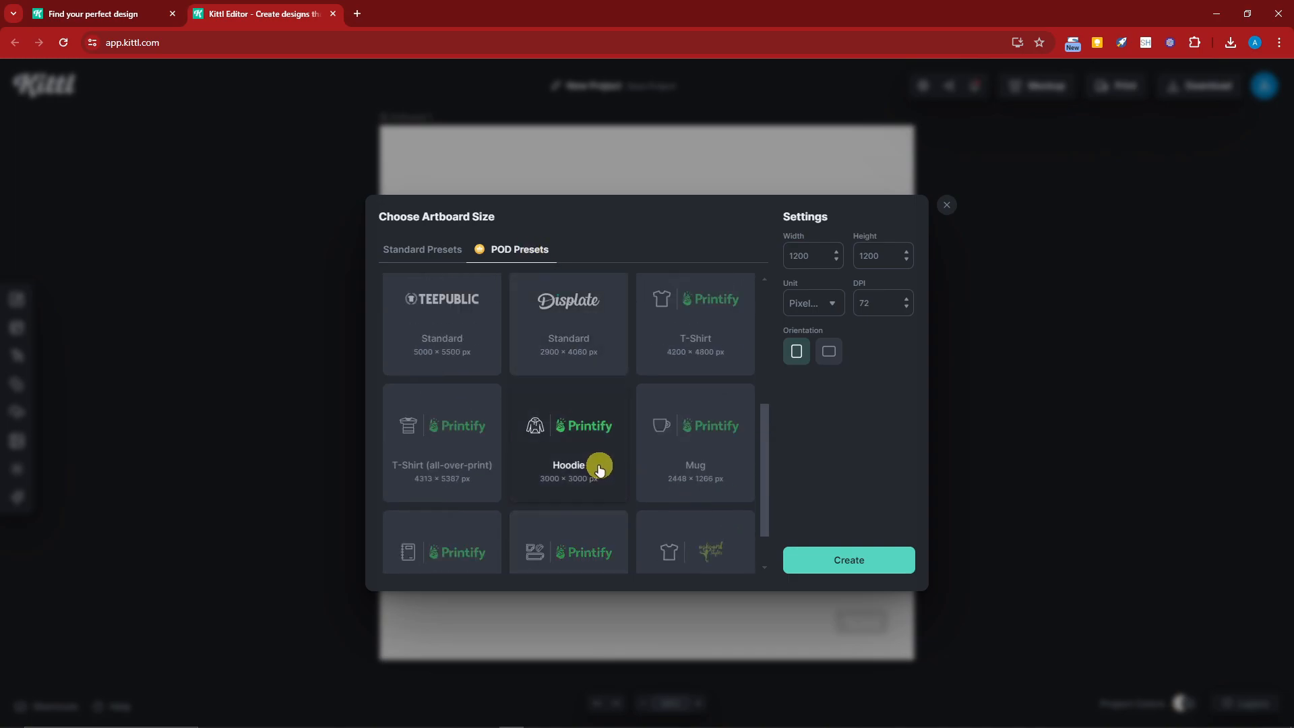
pyautogui.scroll(3, 600, 470)
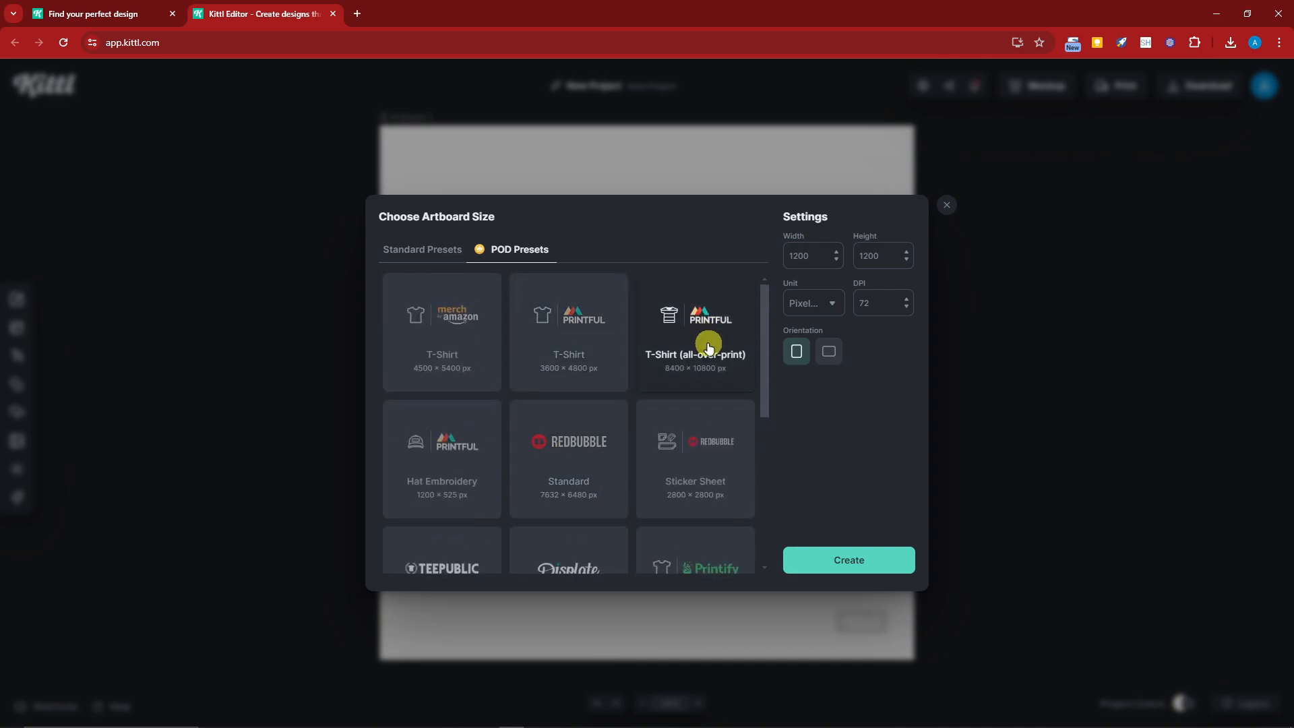
pyautogui.scroll(-1, 708, 344)
pyautogui.scroll(-1, 707, 362)
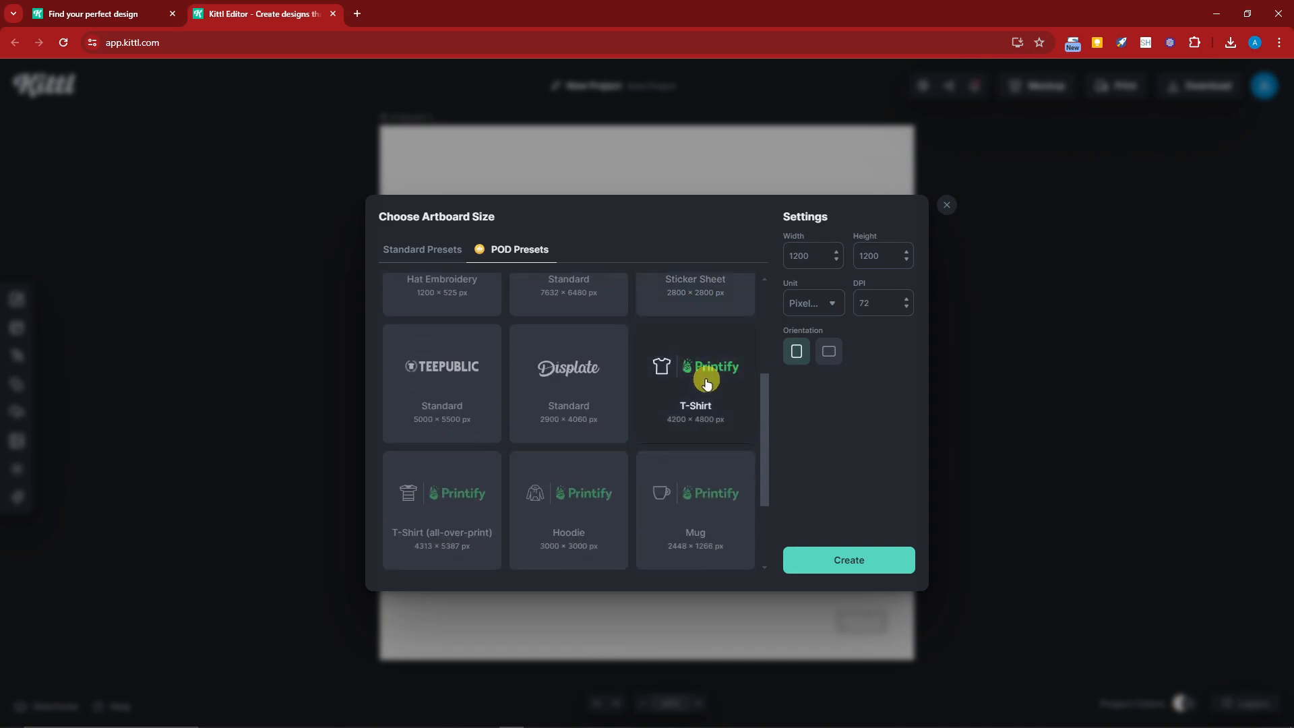
pyautogui.scroll(-2, 711, 431)
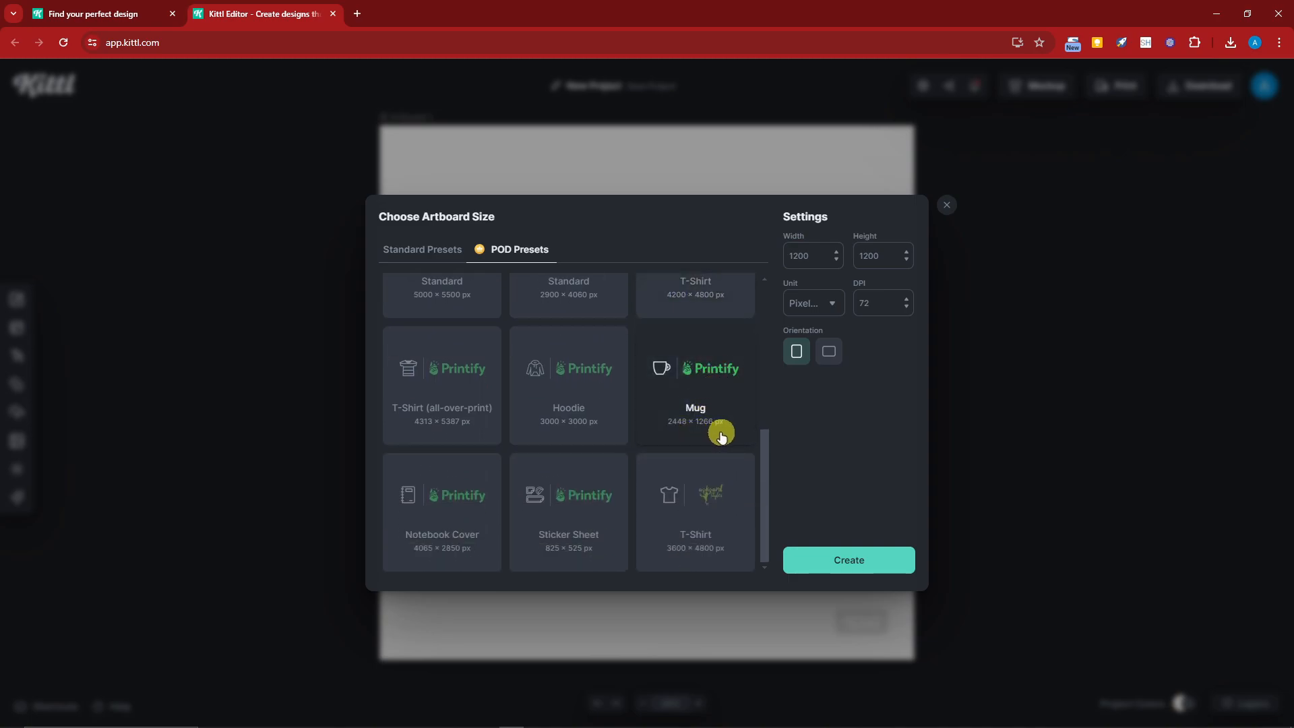
pyautogui.scroll(5, 722, 435)
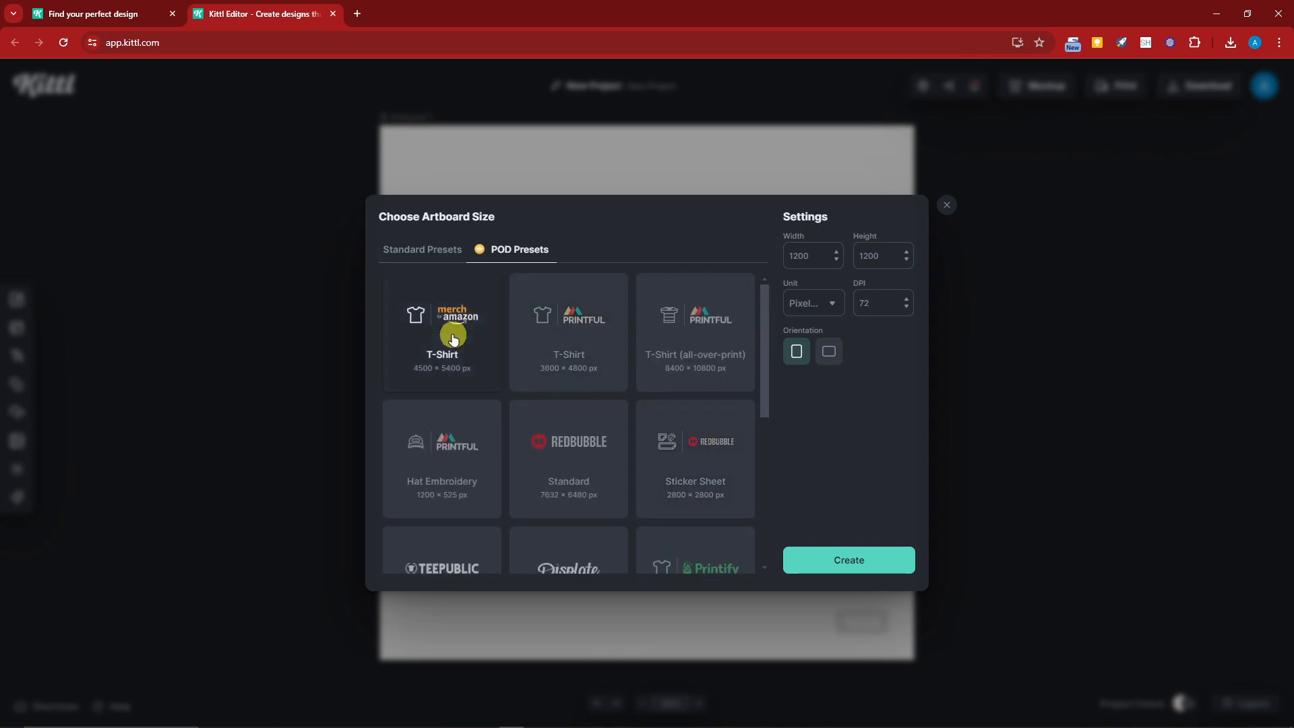
# Create the project with the Standard 1200 × 1200 px artboard preset.
pyautogui.click(405, 249)
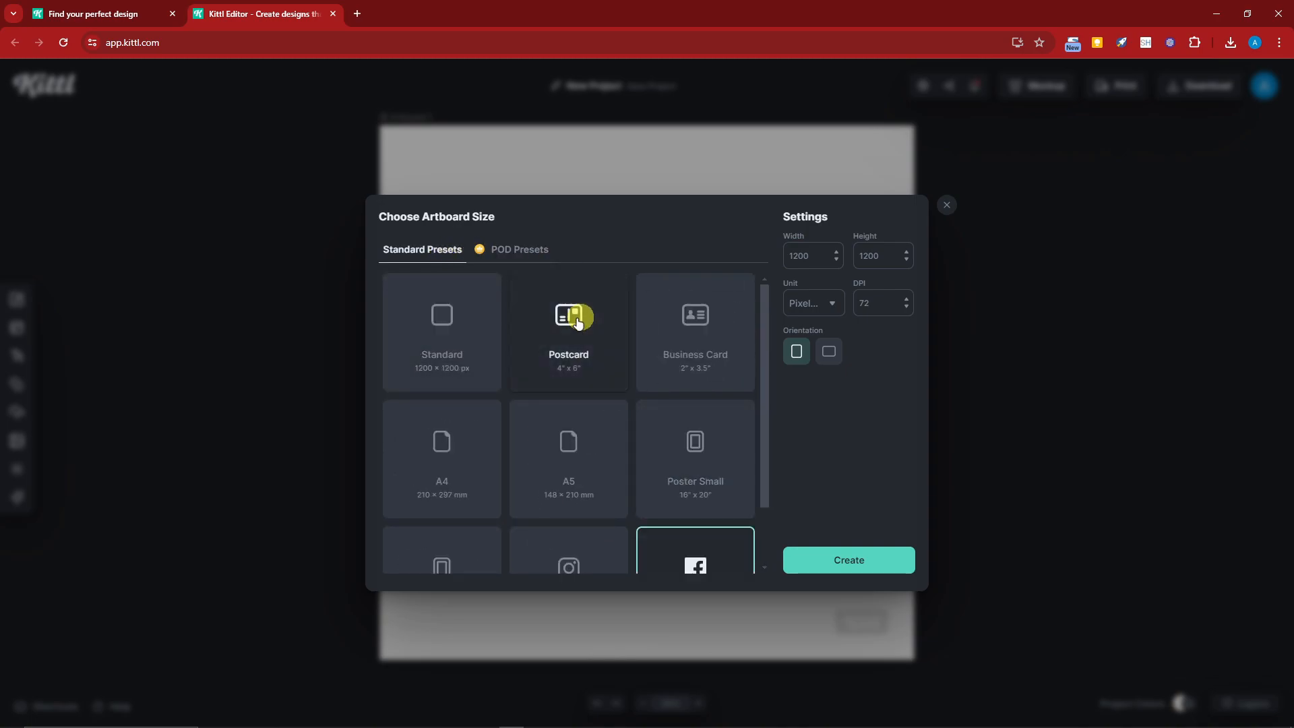
pyautogui.click(457, 317)
pyautogui.click(887, 568)
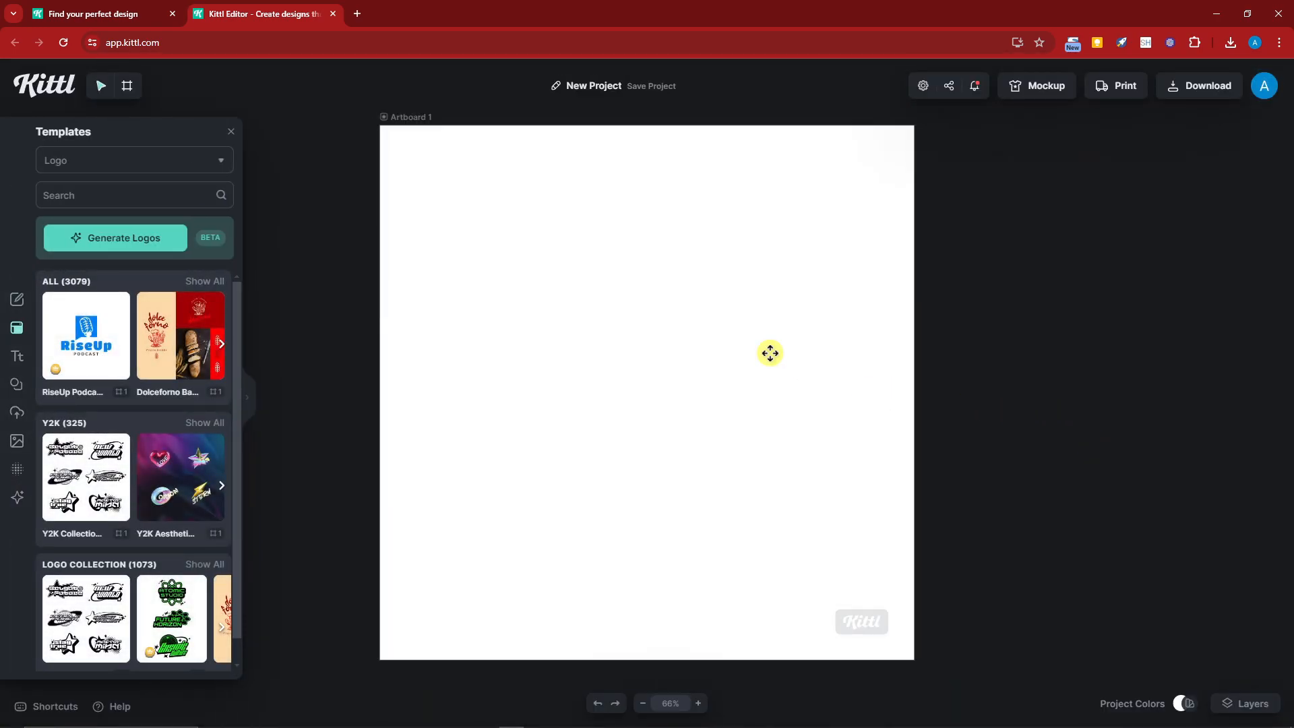
# Reduce the artboard's width step by step to 1196 px.
pyautogui.click(416, 126)
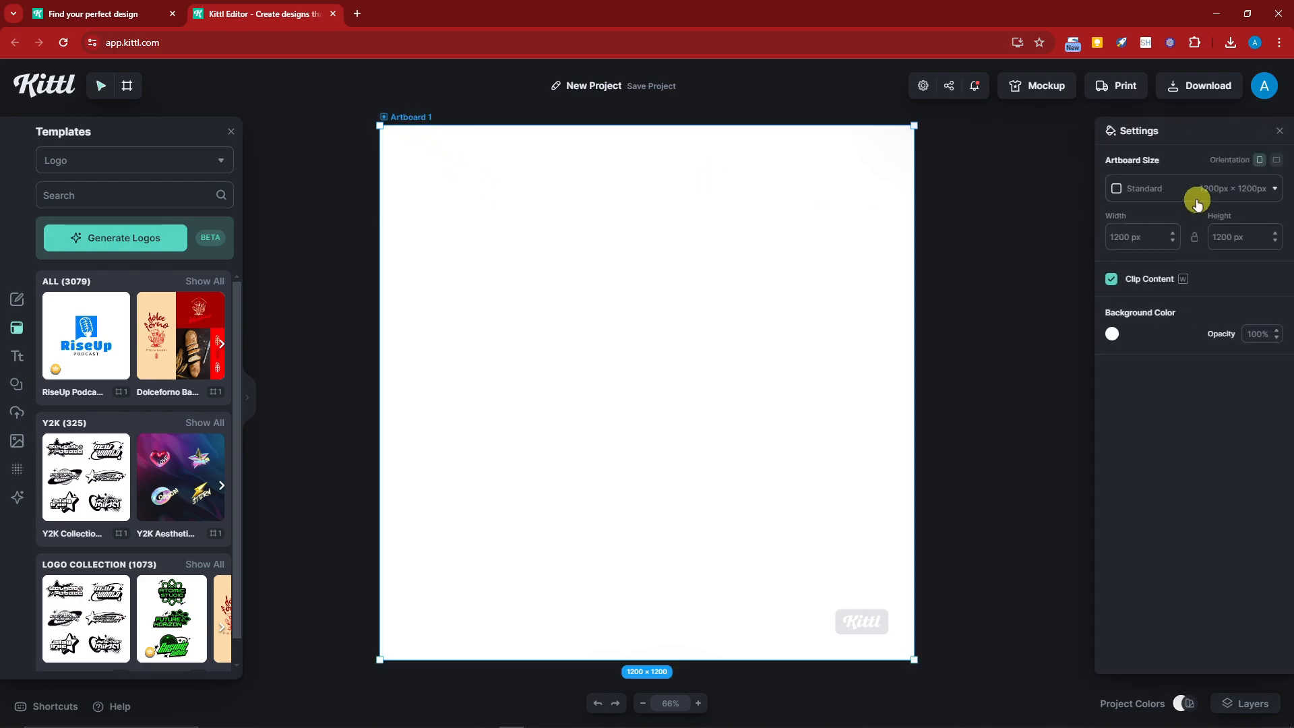
pyautogui.click(1159, 238)
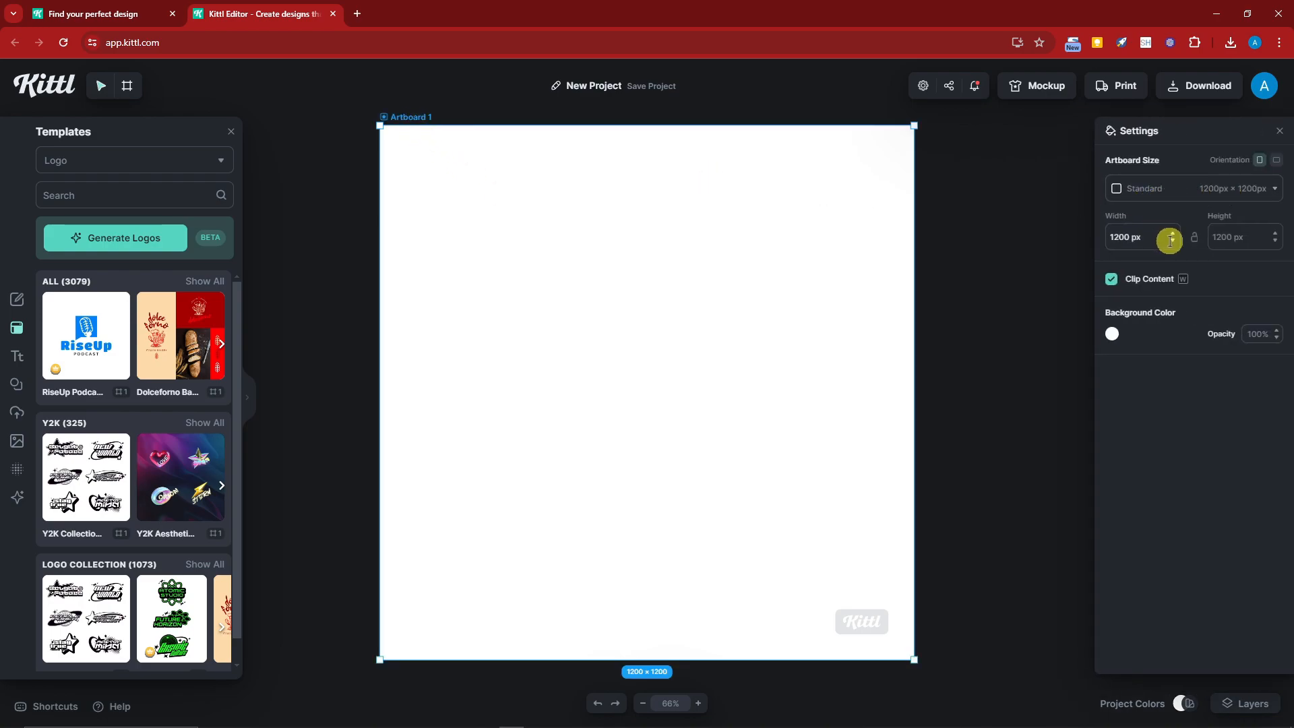
pyautogui.tripleClick(1160, 239)
pyautogui.click(1173, 241)
pyautogui.click(1173, 241)
pyautogui.click(1172, 241)
pyautogui.click(1173, 242)
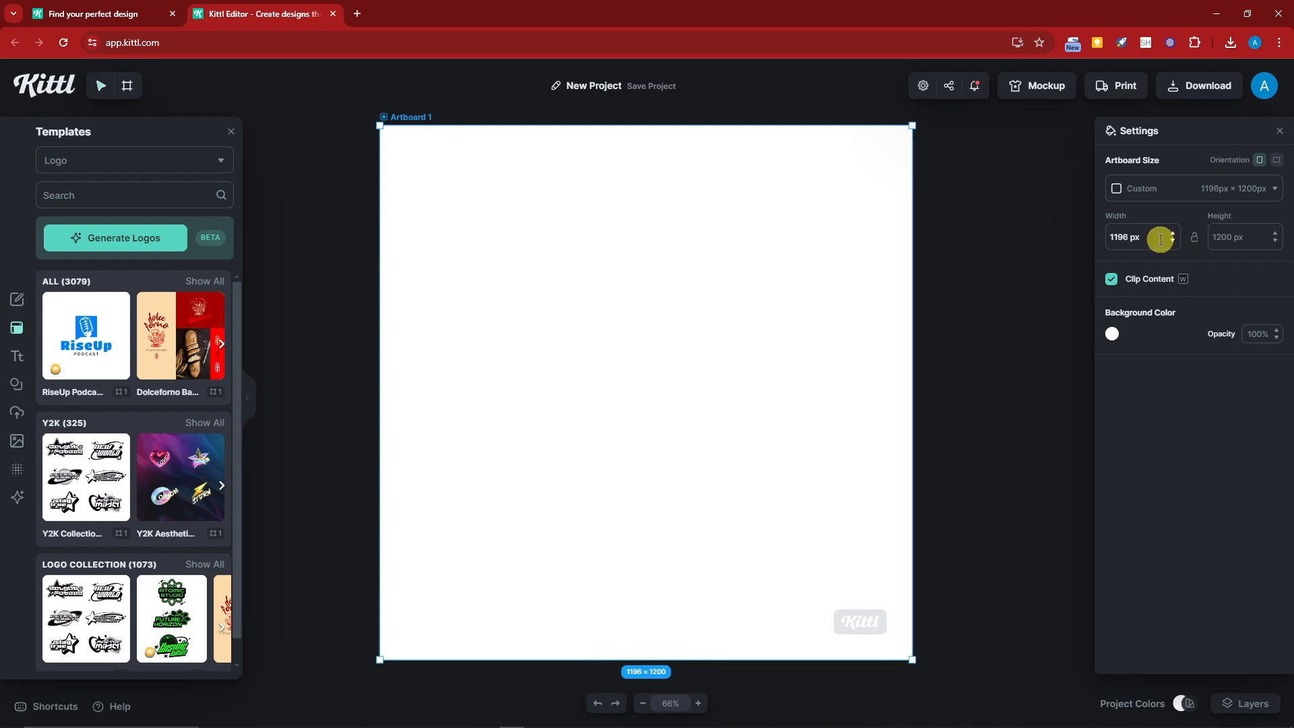
# Apply the Instagram Post size preset to the artboard, and switch it to the Facebook Post preset.
pyautogui.click(1259, 190)
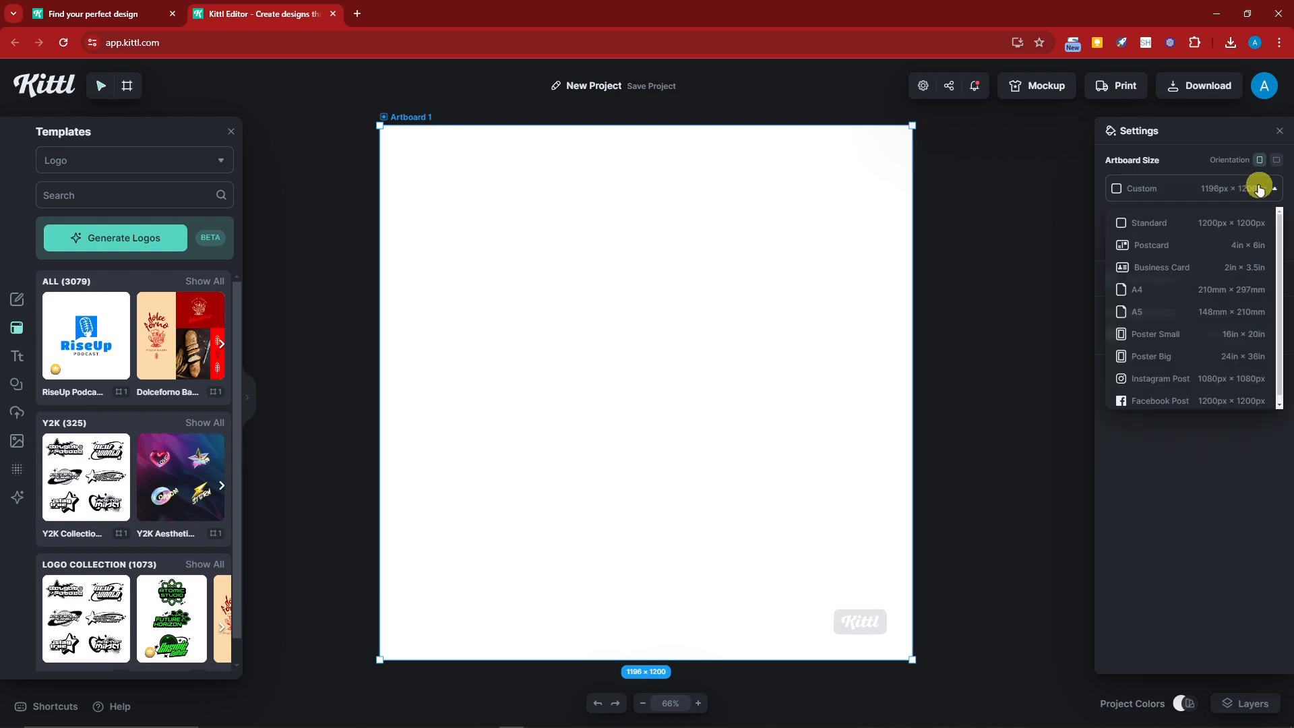
pyautogui.click(1186, 380)
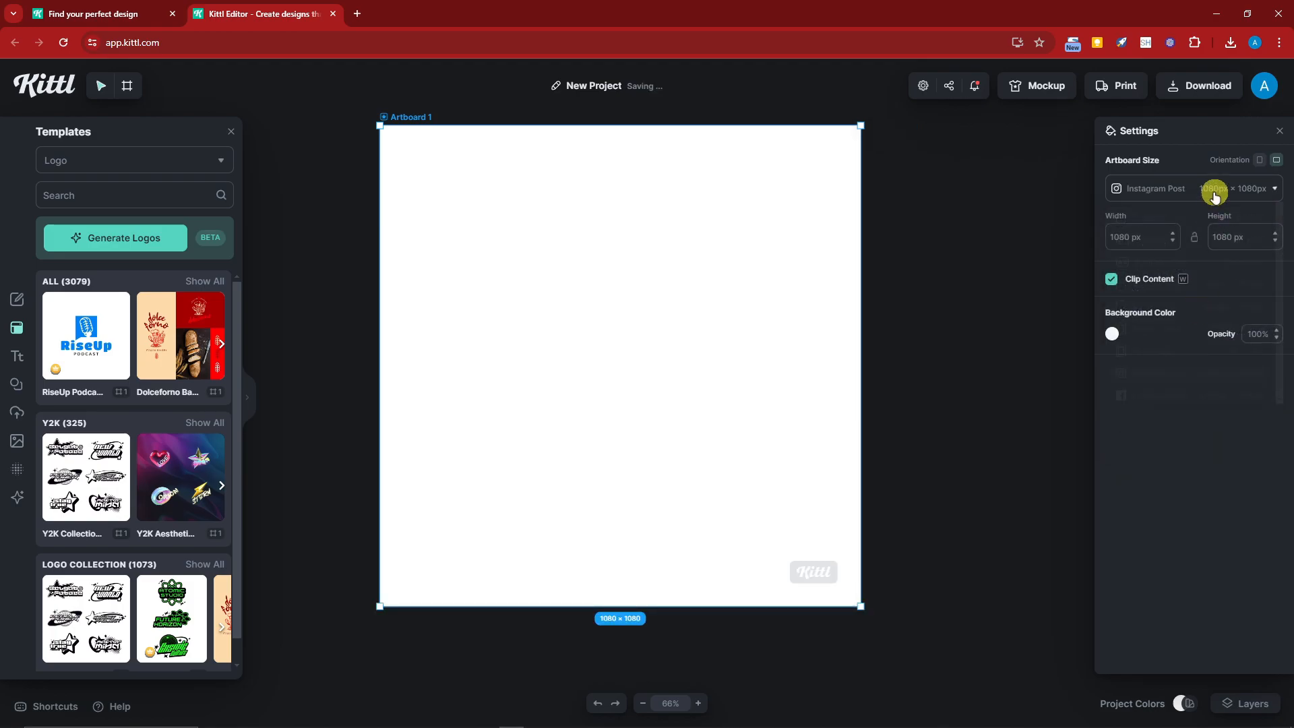
pyautogui.click(1213, 189)
pyautogui.click(1188, 399)
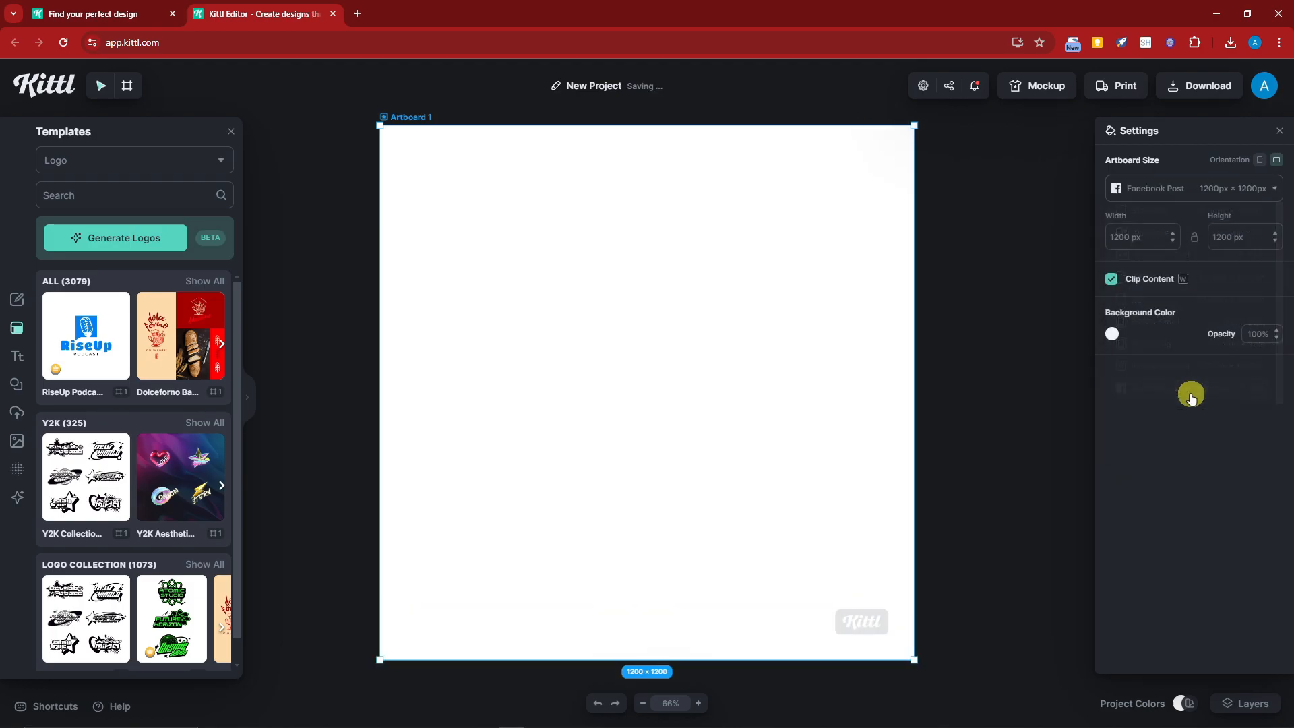
# Set the artboard's width and height to 500 px each.
pyautogui.click(1149, 233)
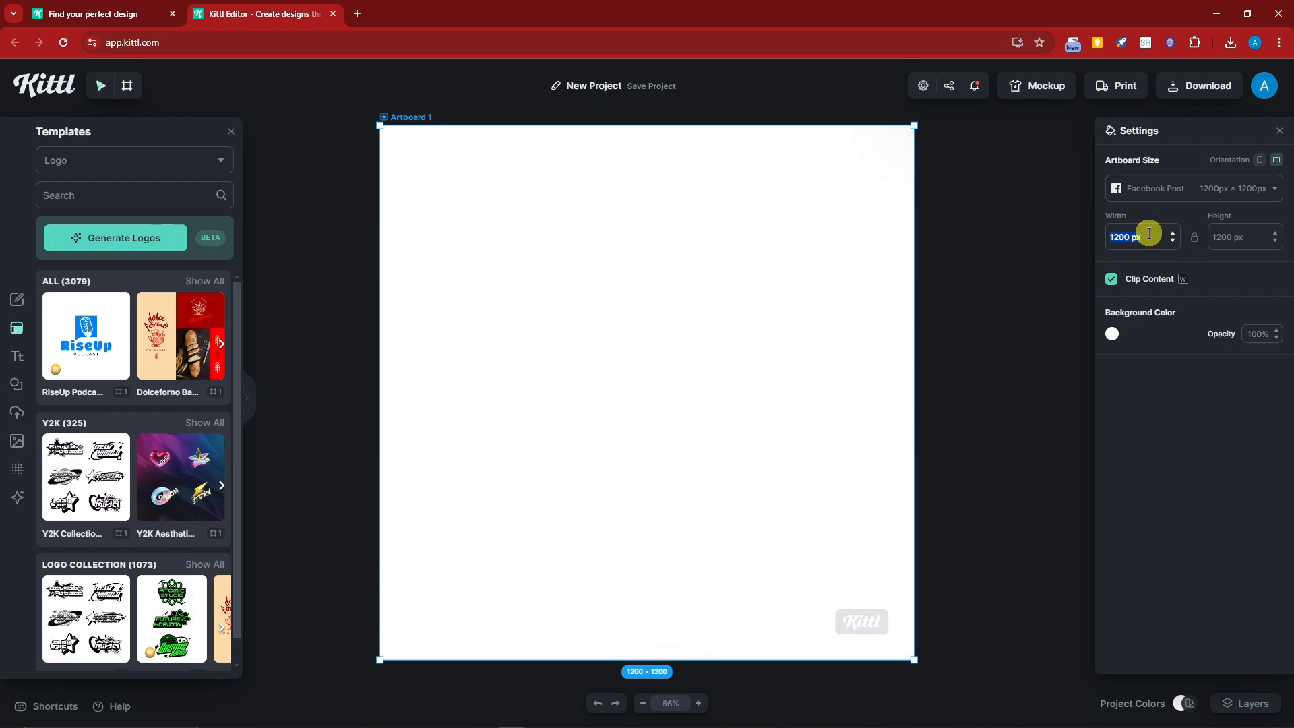
pyautogui.write('500')
pyautogui.press('Return')
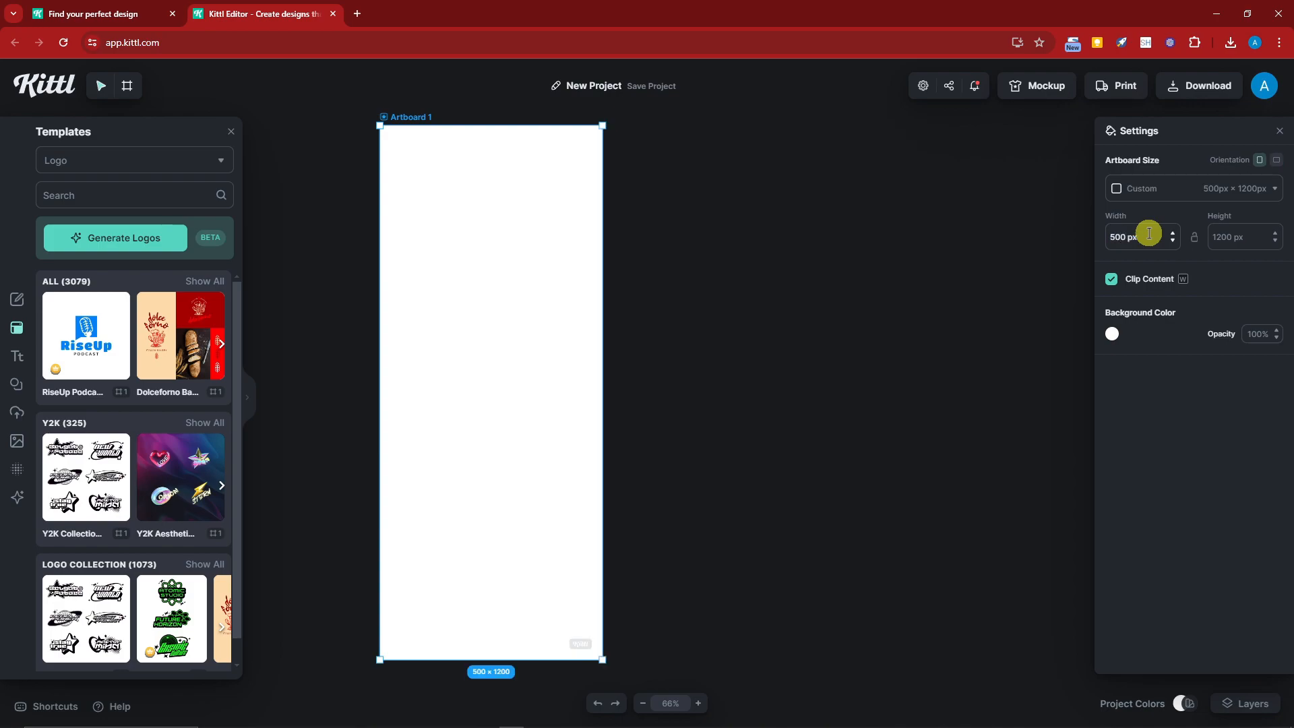
pyautogui.click(1228, 241)
pyautogui.write('500')
pyautogui.press('Return')
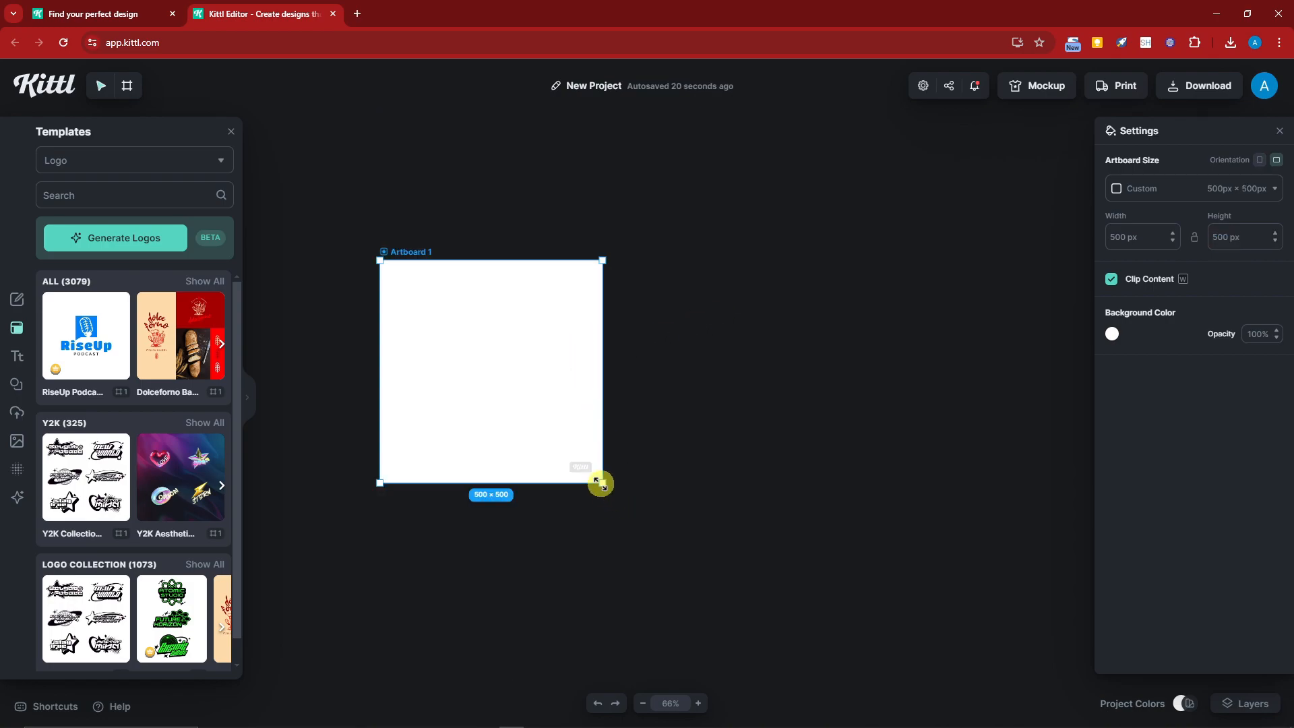
# Resize the artboard proportionally by its corners to about 944 × 944 px and move it towards the middle of the canvas.
pyautogui.moveTo(603, 481); pyautogui.dragTo(970, 612)
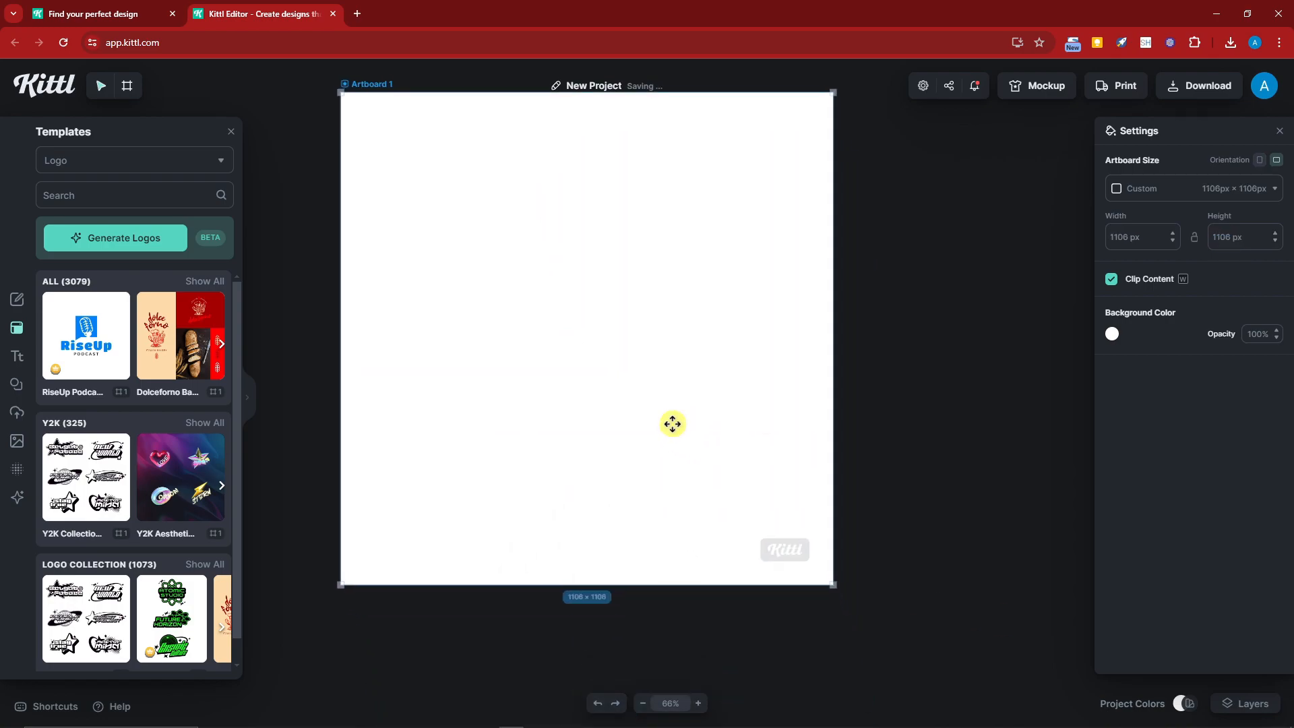
pyautogui.moveTo(817, 112); pyautogui.dragTo(668, 260)
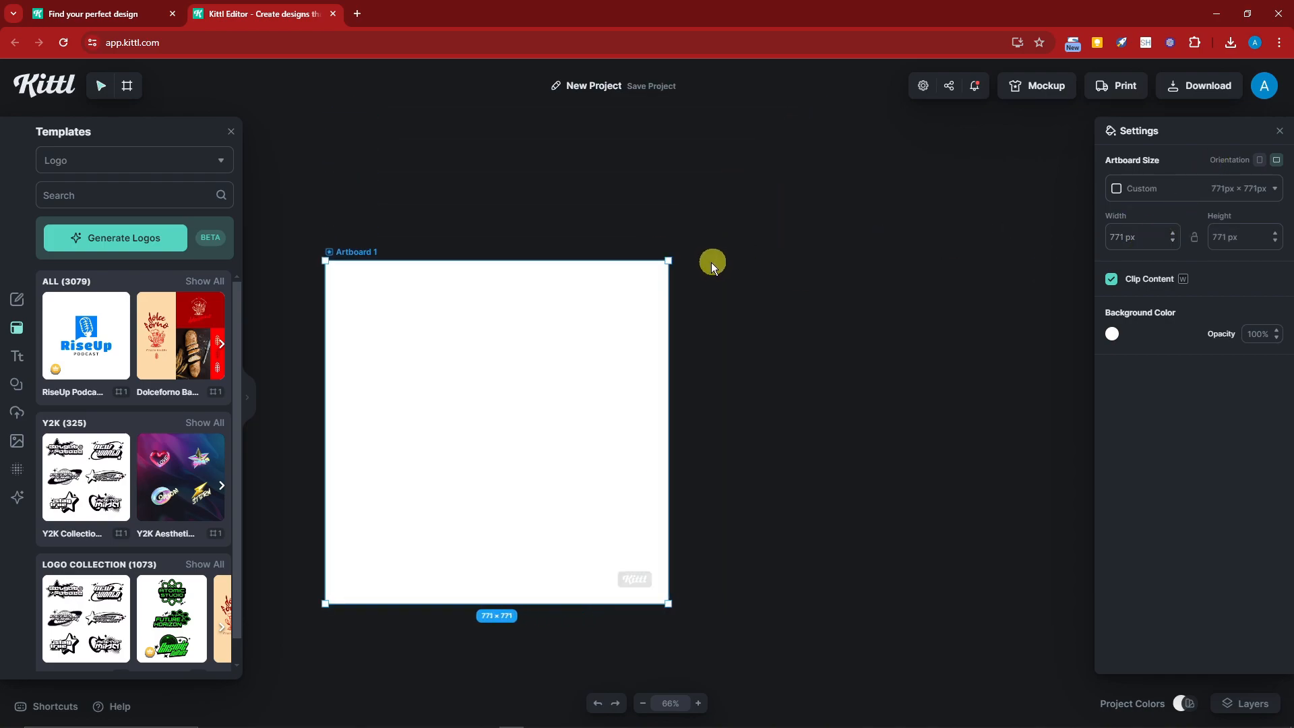
pyautogui.moveTo(668, 260); pyautogui.dragTo(746, 179)
pyautogui.moveTo(618, 320); pyautogui.dragTo(784, 319)
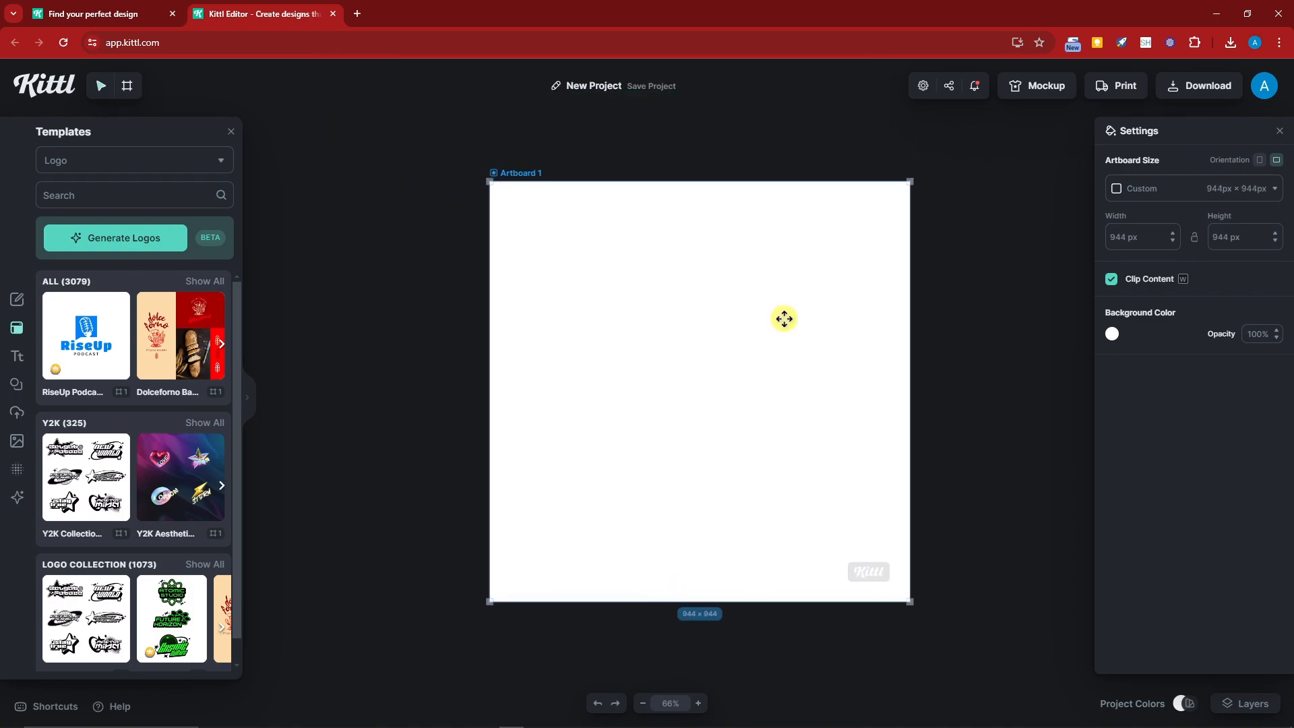
pyautogui.click(939, 317)
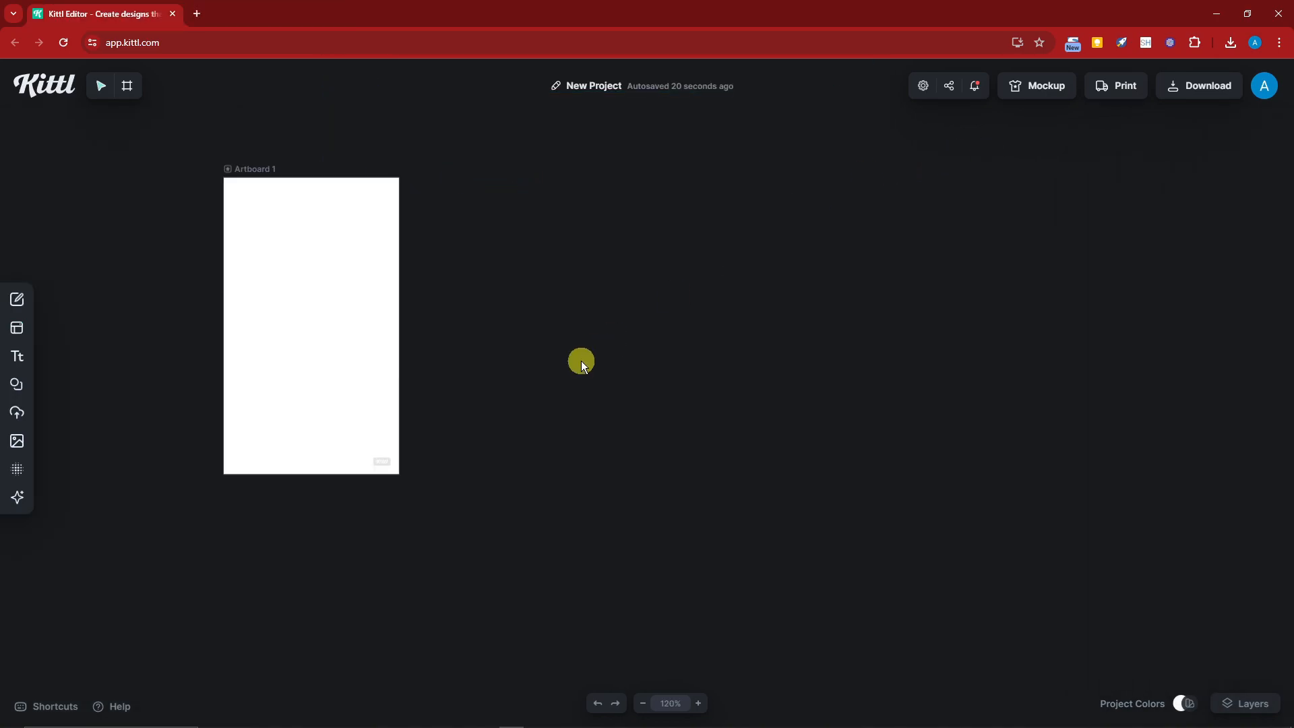
# Review the list of keyboard shortcuts and try zooming the canvas in and out.
pyautogui.moveTo(548, 377); pyautogui.dragTo(806, 416)
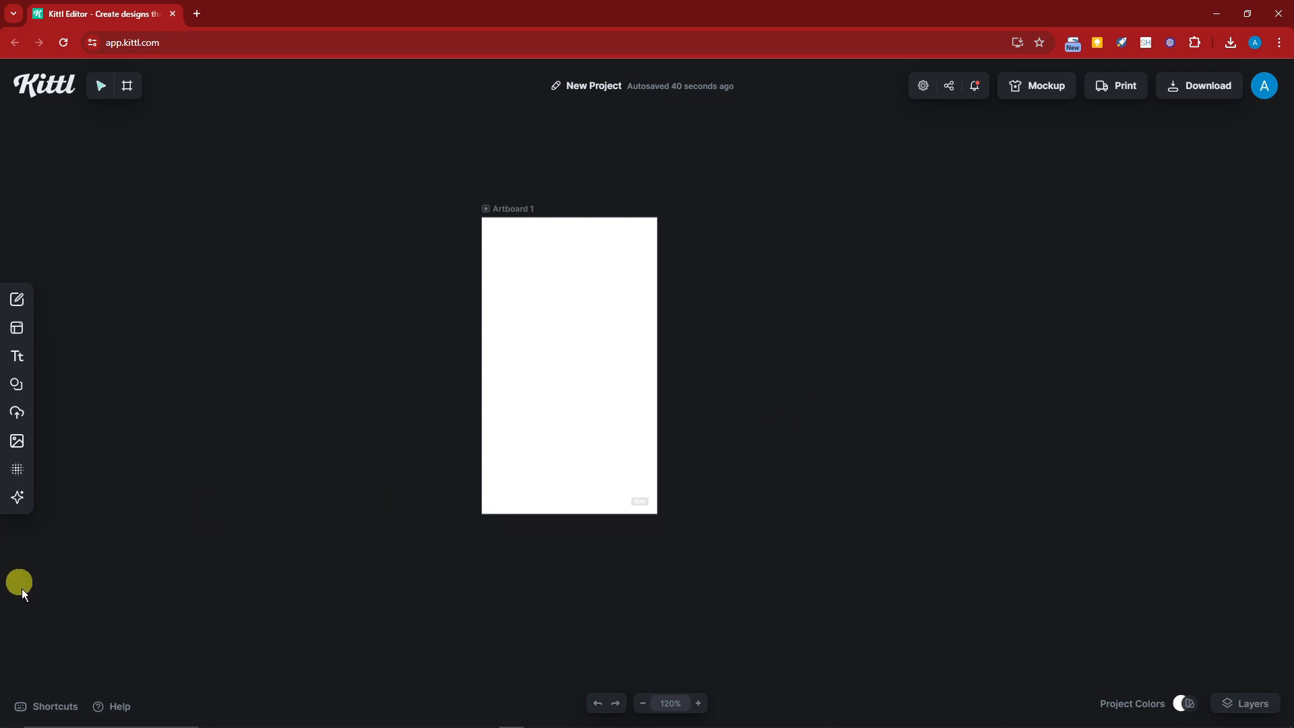
pyautogui.click(46, 706)
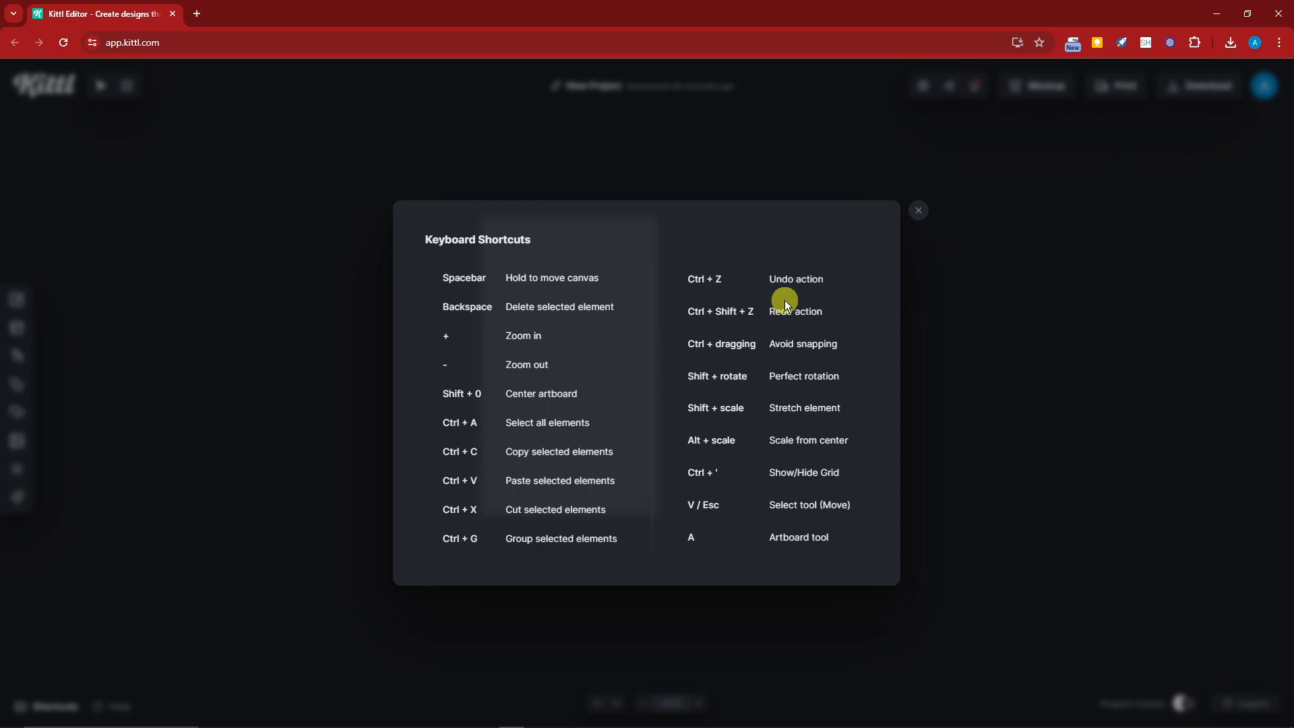
pyautogui.click(917, 212)
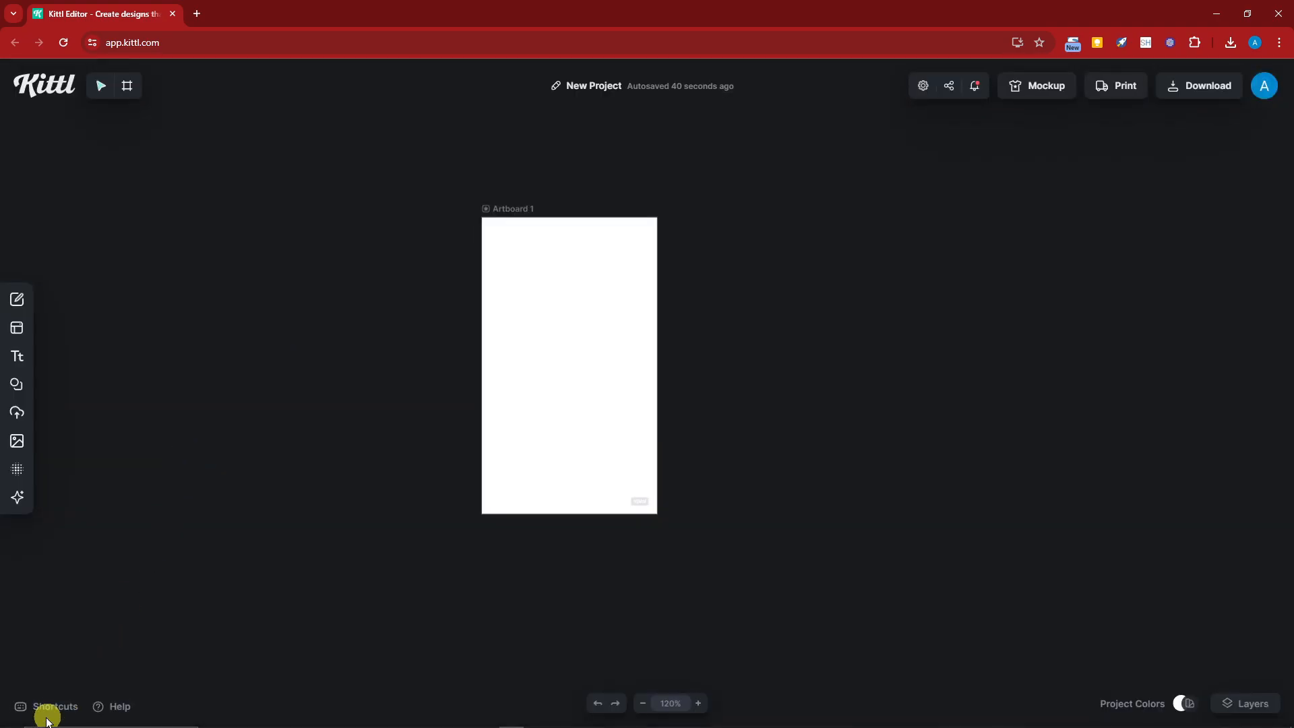
pyautogui.click(60, 709)
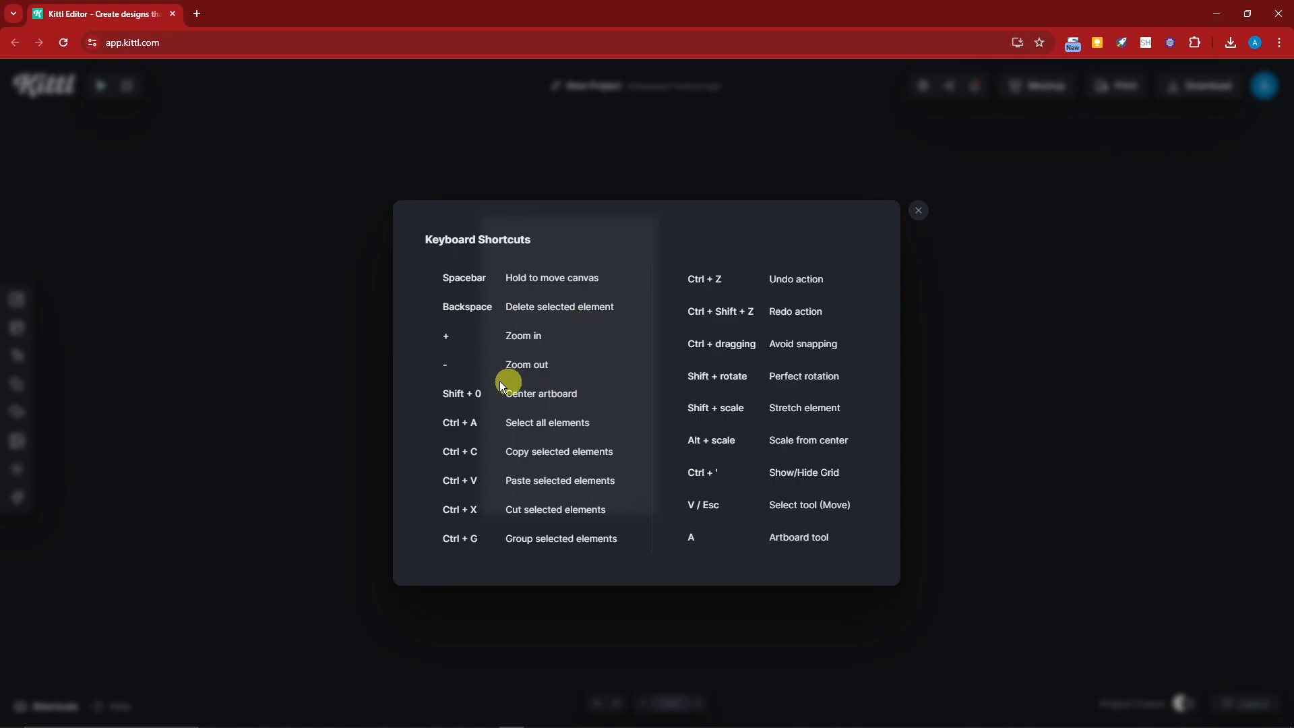
pyautogui.click(918, 210)
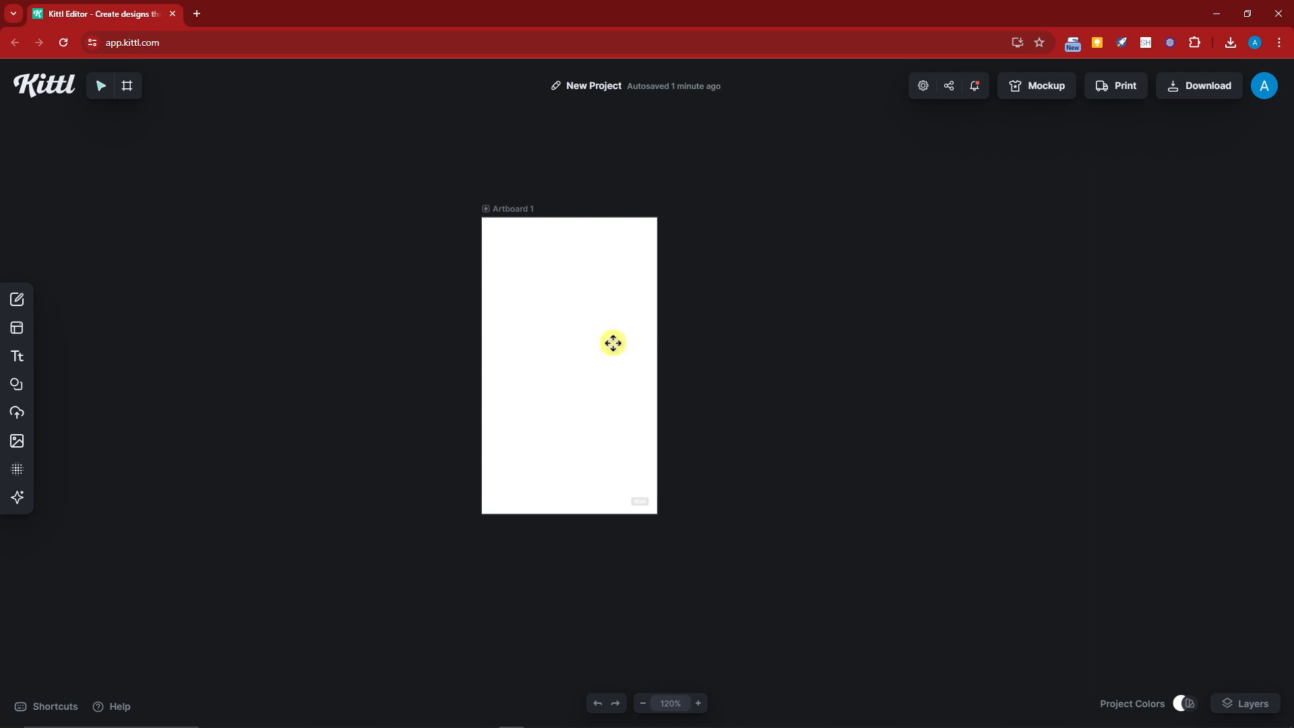
pyautogui.scroll(-2, 620, 341)
pyautogui.scroll(4, 620, 340)
pyautogui.scroll(-10, 635, 426)
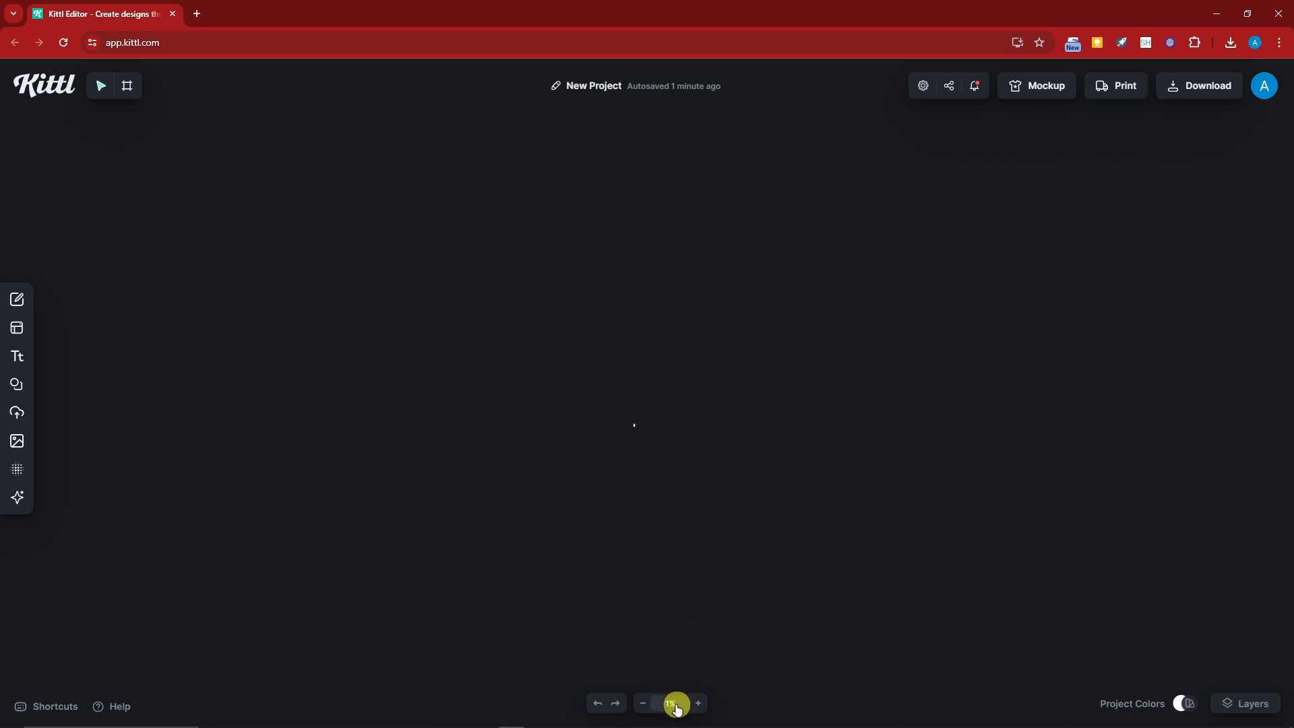
pyautogui.scroll(10, 633, 423)
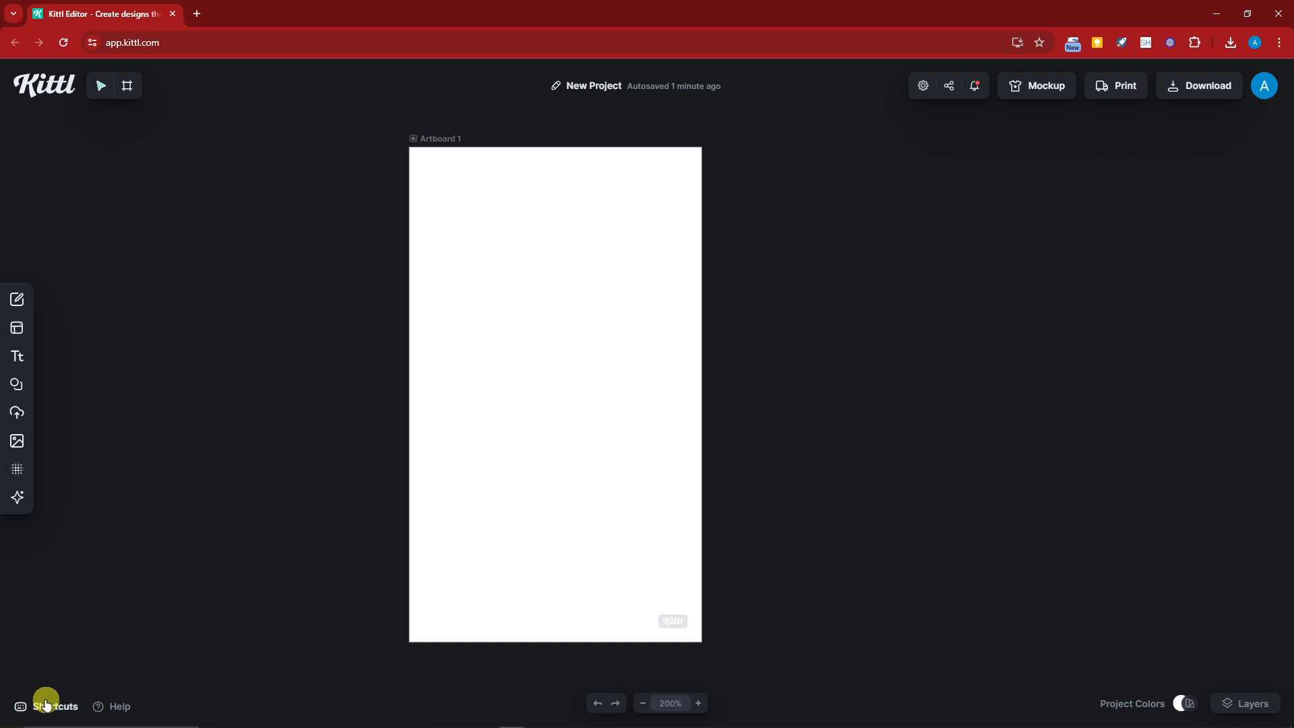
pyautogui.click(46, 704)
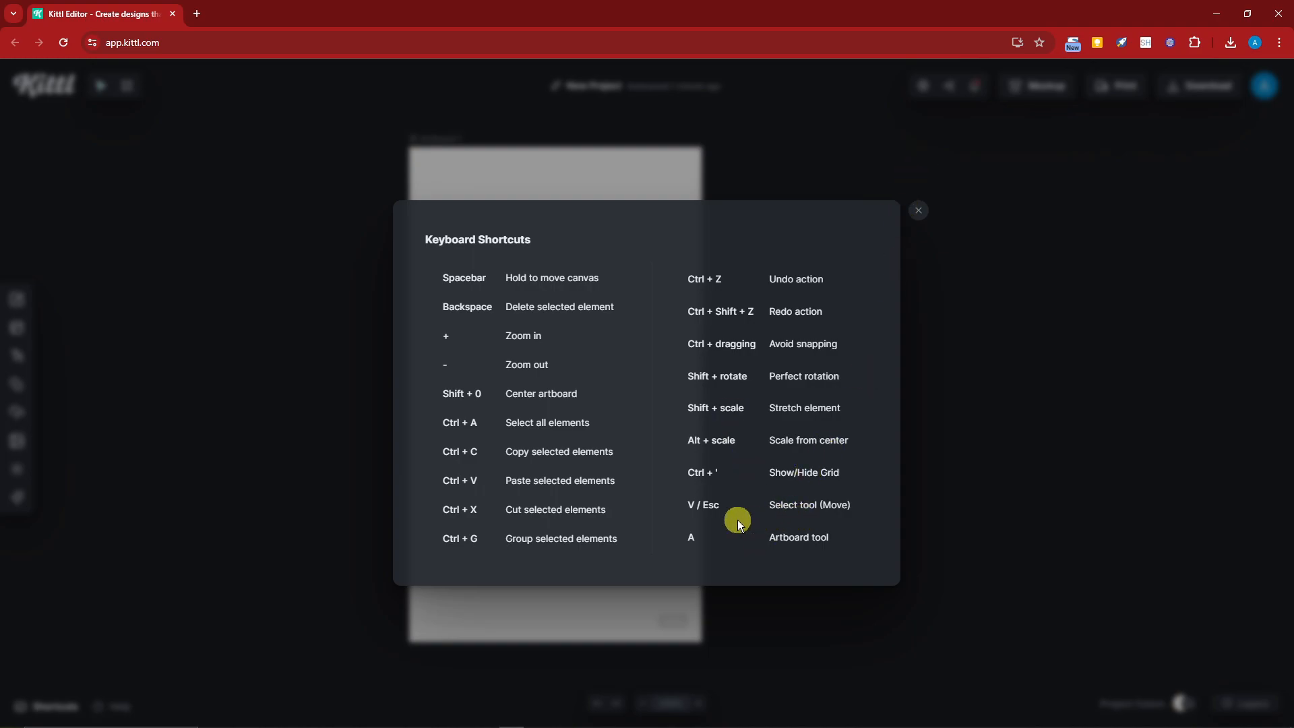
pyautogui.click(918, 211)
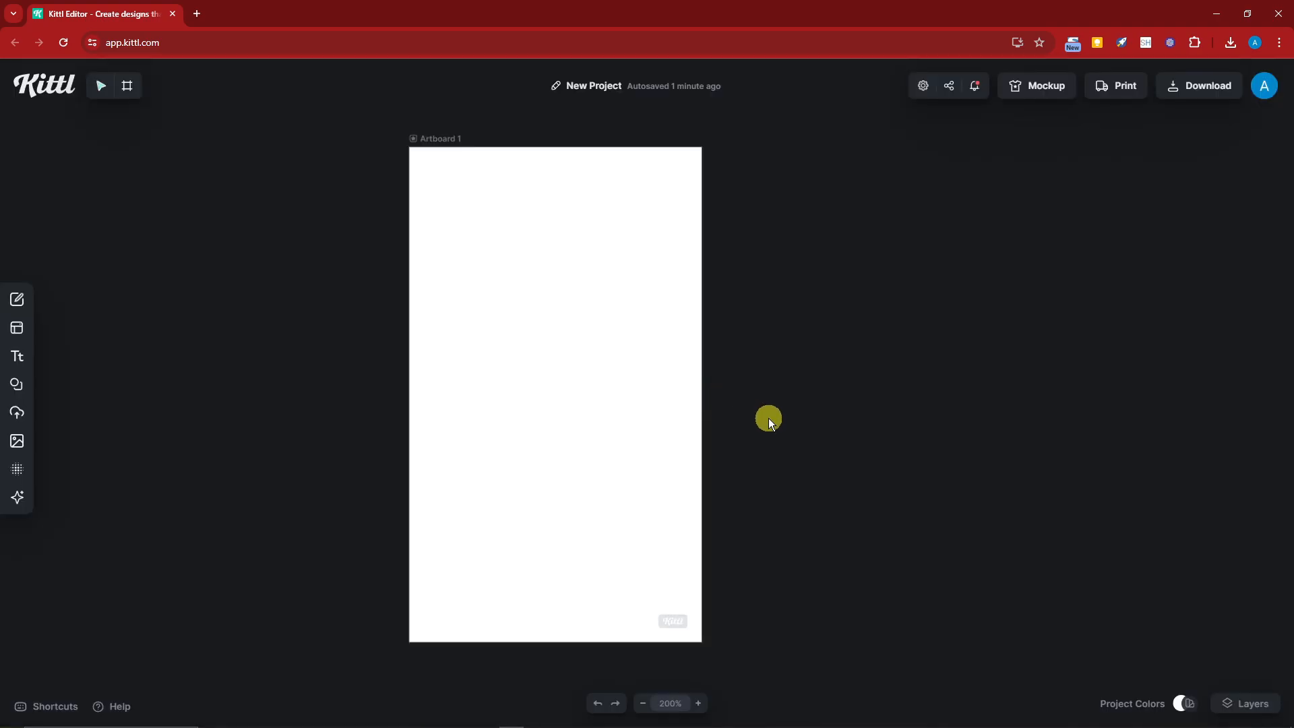
# Move the portrait artboard to the left side of the canvas, leaving free space beside it.
pyautogui.moveTo(641, 405); pyautogui.dragTo(361, 364)
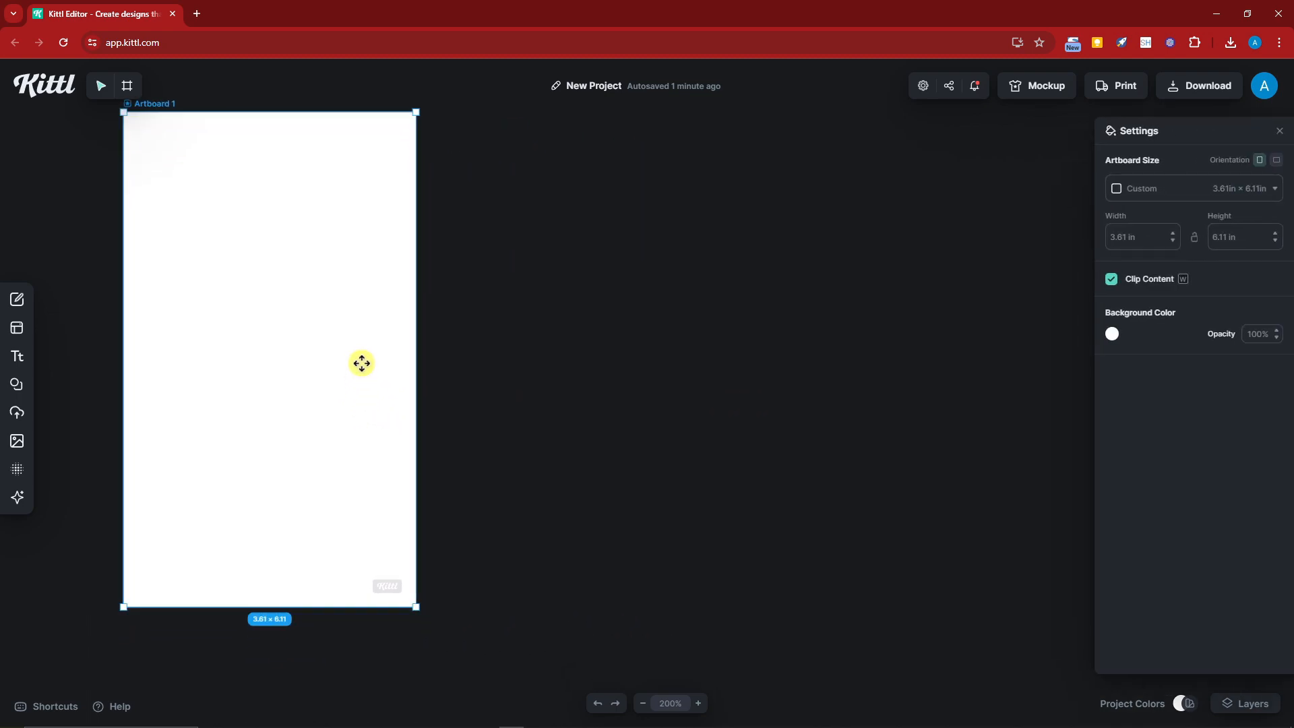
pyautogui.click(513, 341)
pyautogui.moveTo(344, 294); pyautogui.dragTo(404, 311)
pyautogui.click(547, 302)
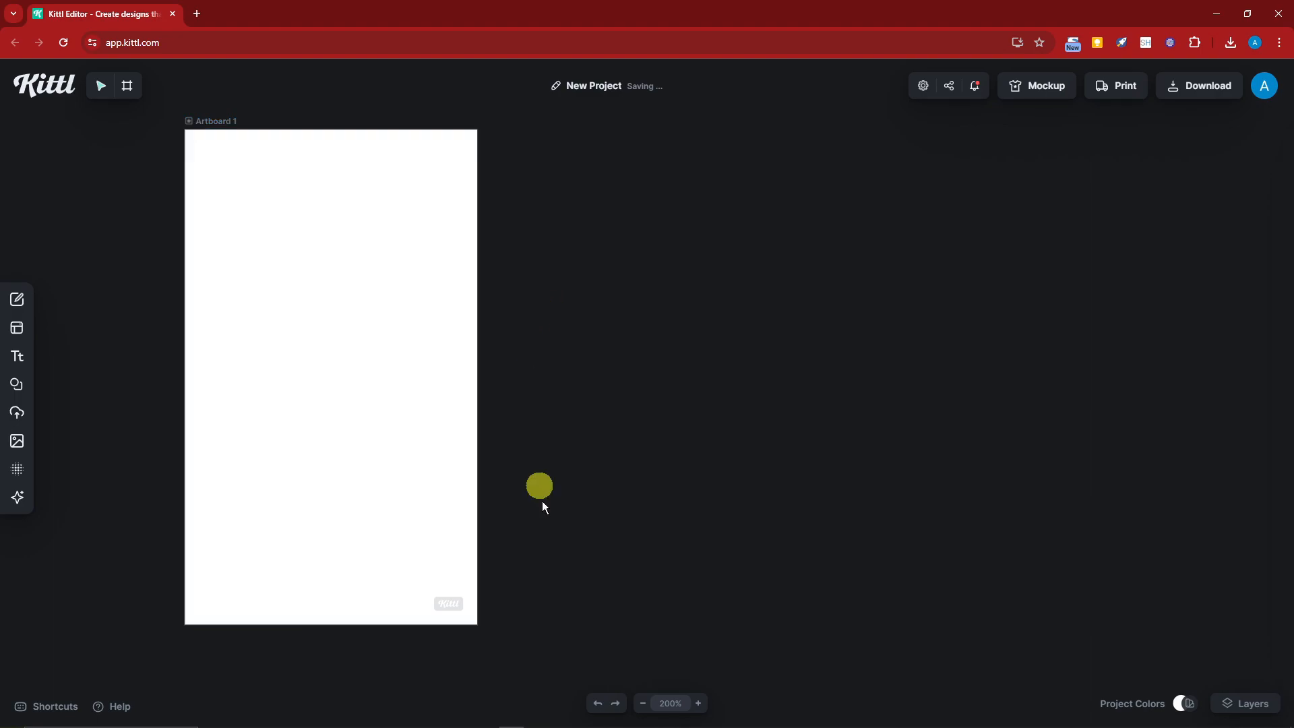
# Draw two landscape artboards beside the portrait one, about 3.99 × 2.3 in and about 4.03 × 2.47 in, using the Artboard tool.
pyautogui.click(642, 703)
pyautogui.hscroll(5, 458, 463)
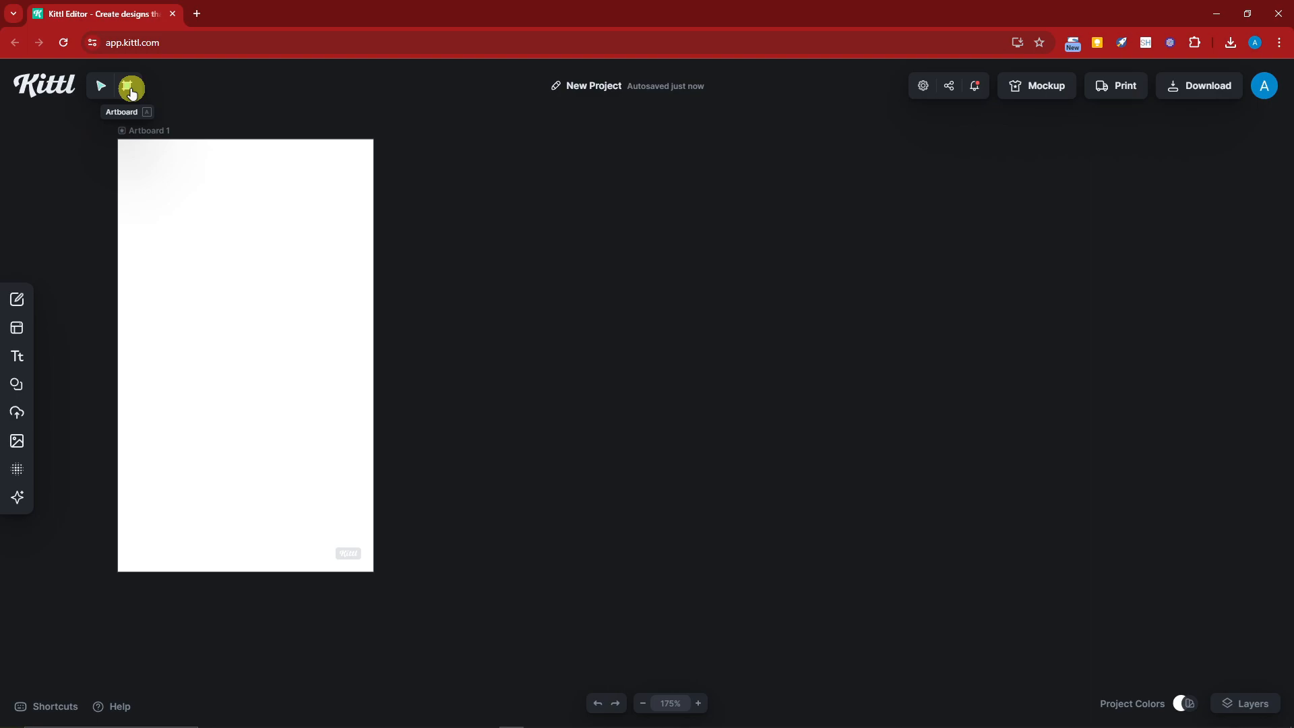
pyautogui.click(135, 93)
pyautogui.moveTo(399, 148); pyautogui.dragTo(682, 312)
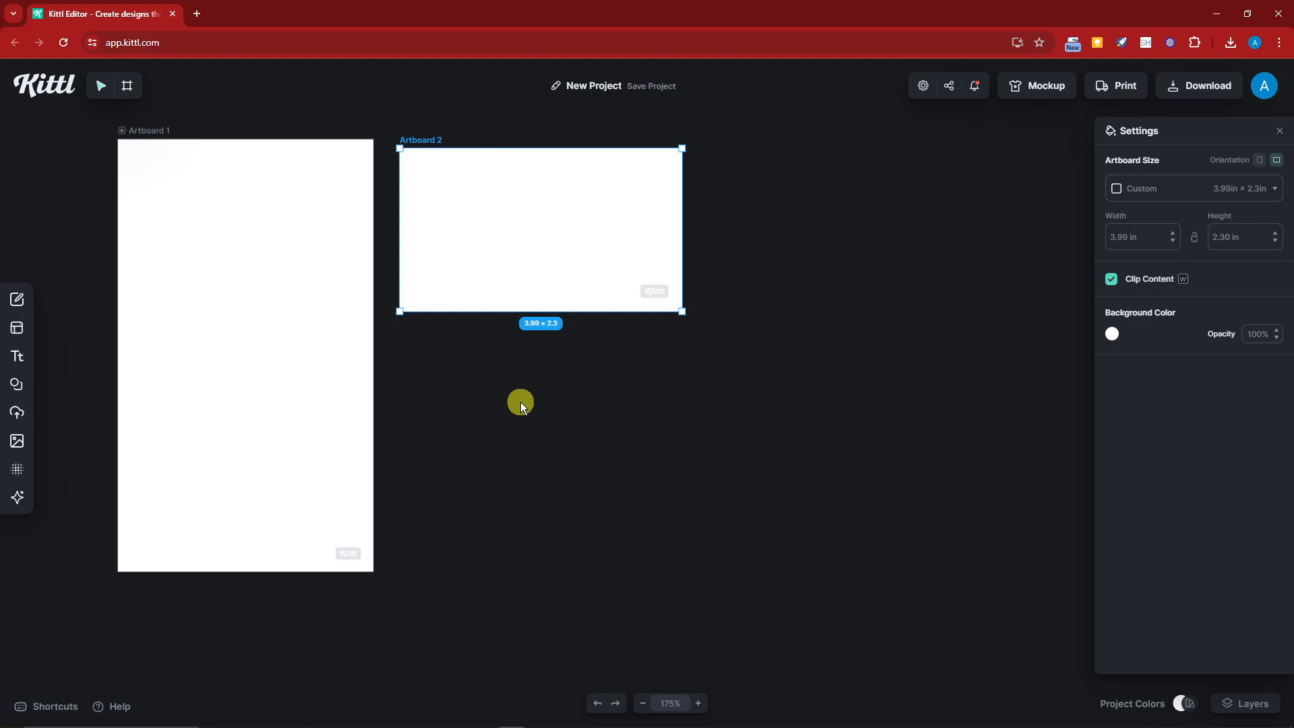
pyautogui.moveTo(451, 366); pyautogui.dragTo(735, 540)
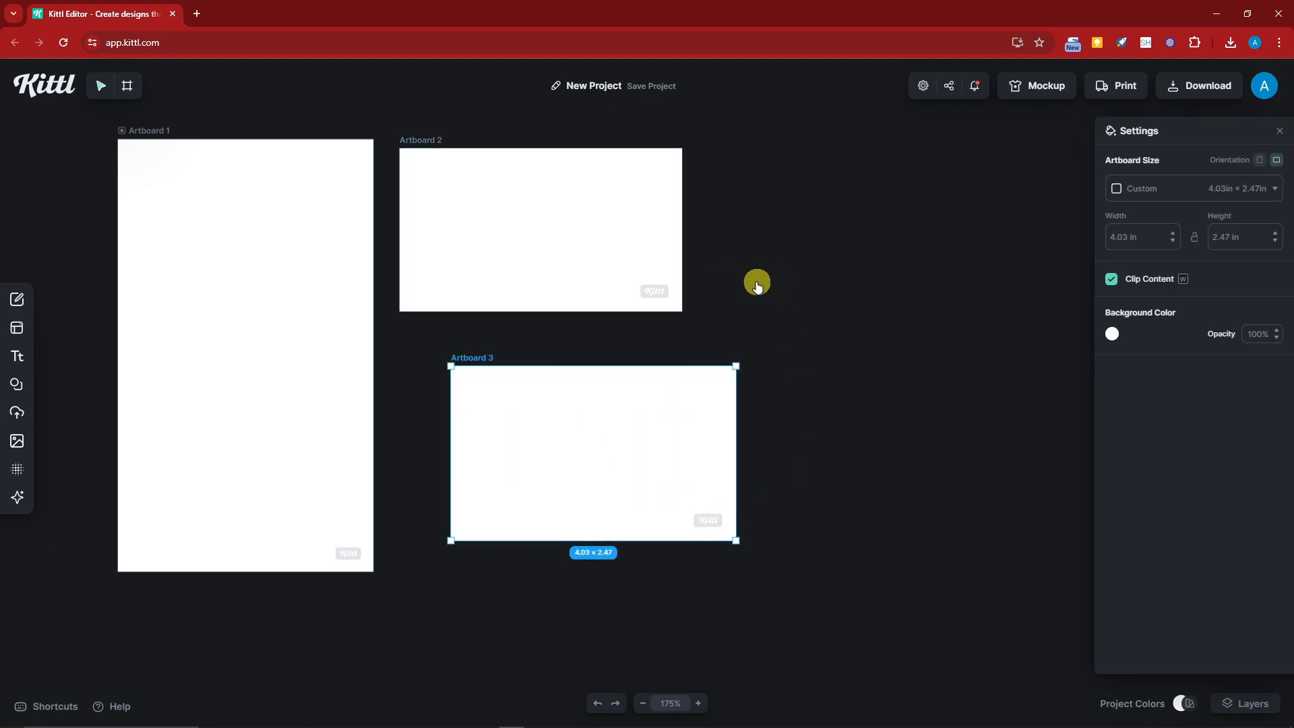
pyautogui.press('a')
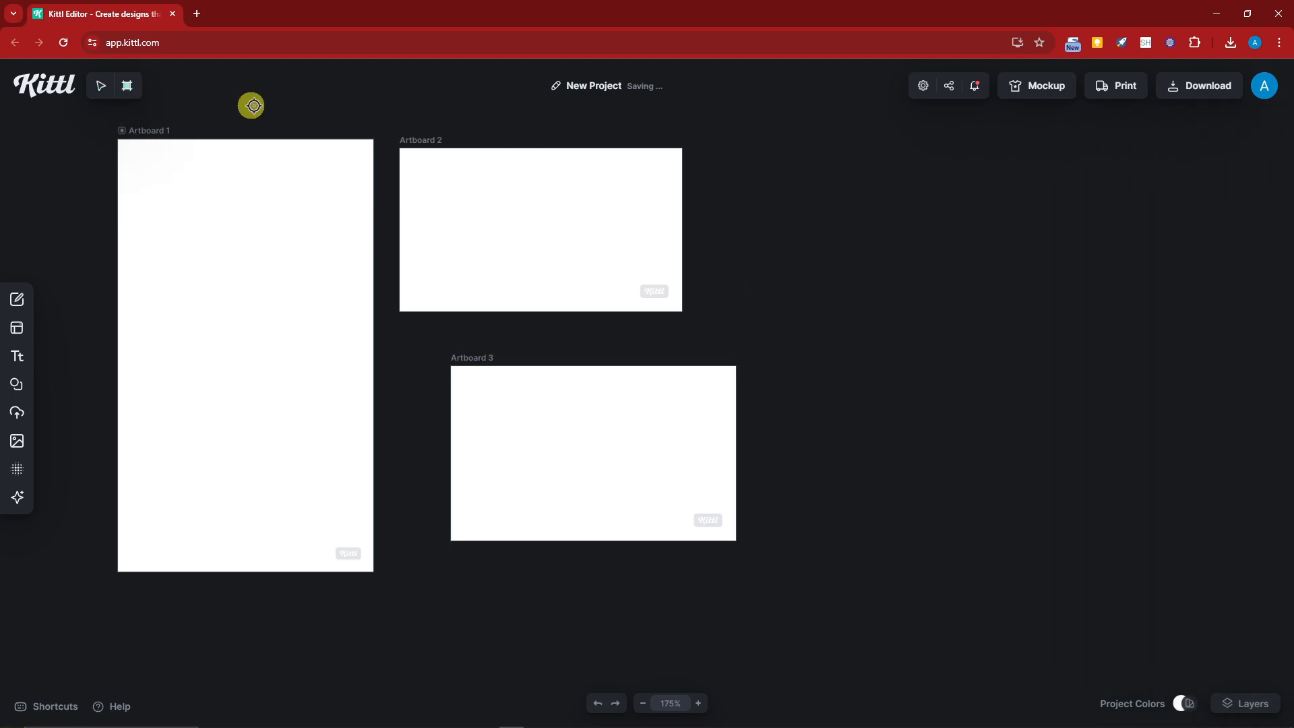
# Move Artboard 3 to the right of Artboard 2 and lower Artboard 2 until their bottom edges line up.
pyautogui.click(696, 413)
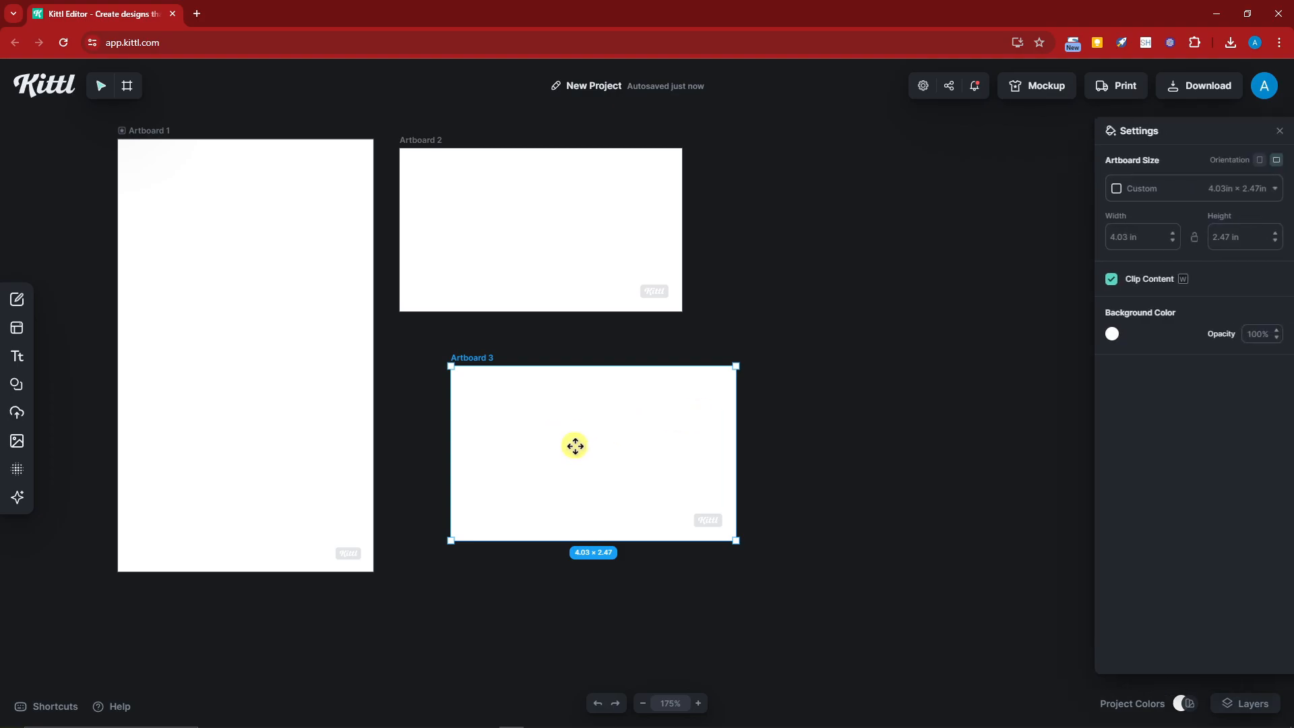
pyautogui.moveTo(587, 451); pyautogui.dragTo(869, 358)
pyautogui.moveTo(522, 238); pyautogui.dragTo(525, 366)
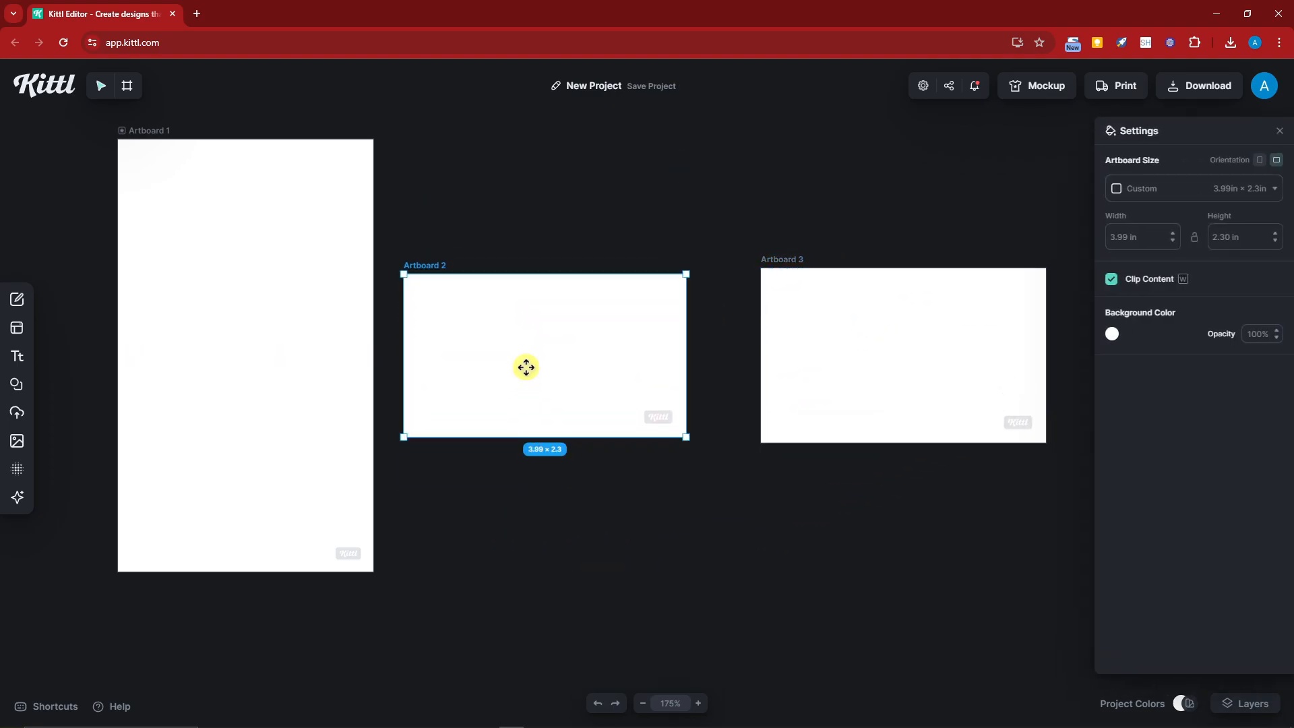
pyautogui.moveTo(916, 352); pyautogui.dragTo(907, 349)
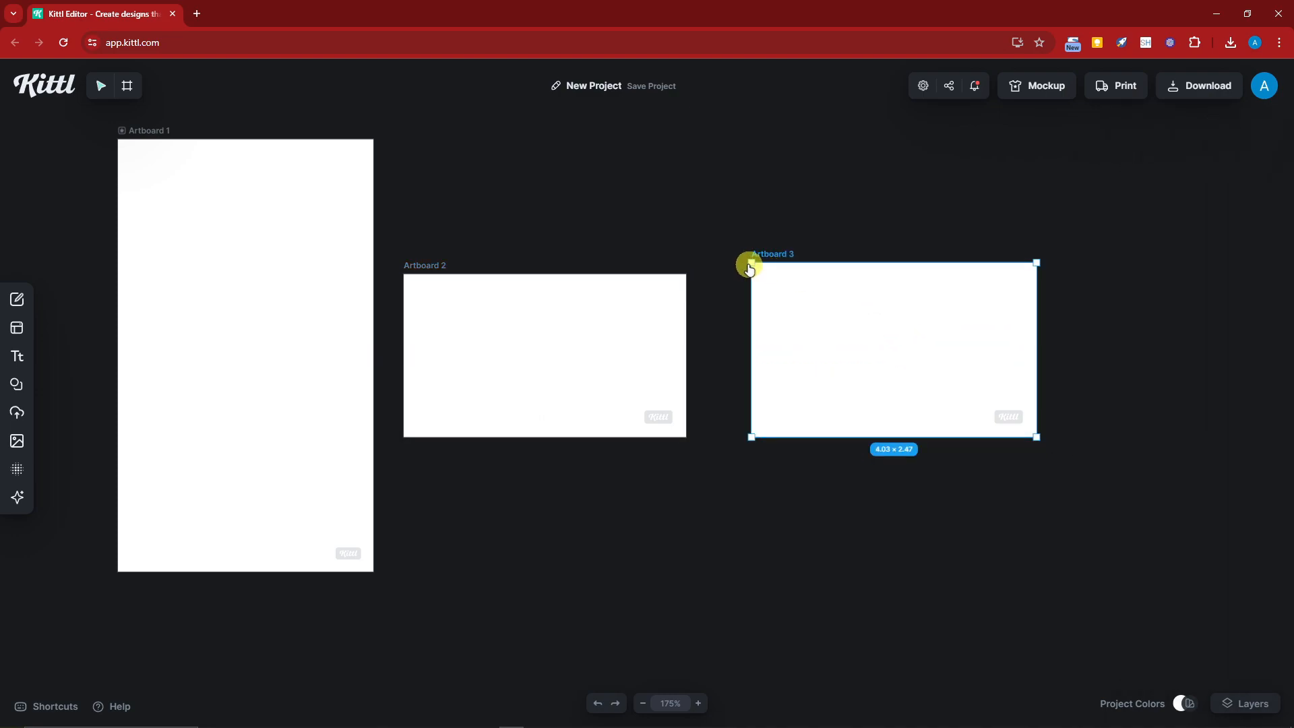
# Shrink Artboard 3 by its corners to the height of Artboard 2 and align their top edges.
pyautogui.click(757, 214)
pyautogui.click(766, 289)
pyautogui.moveTo(820, 334)
pyautogui.mouseDown()
pyautogui.moveTo(815, 344)
pyautogui.moveTo(840, 346)
pyautogui.mouseUp()
pyautogui.click(771, 449)
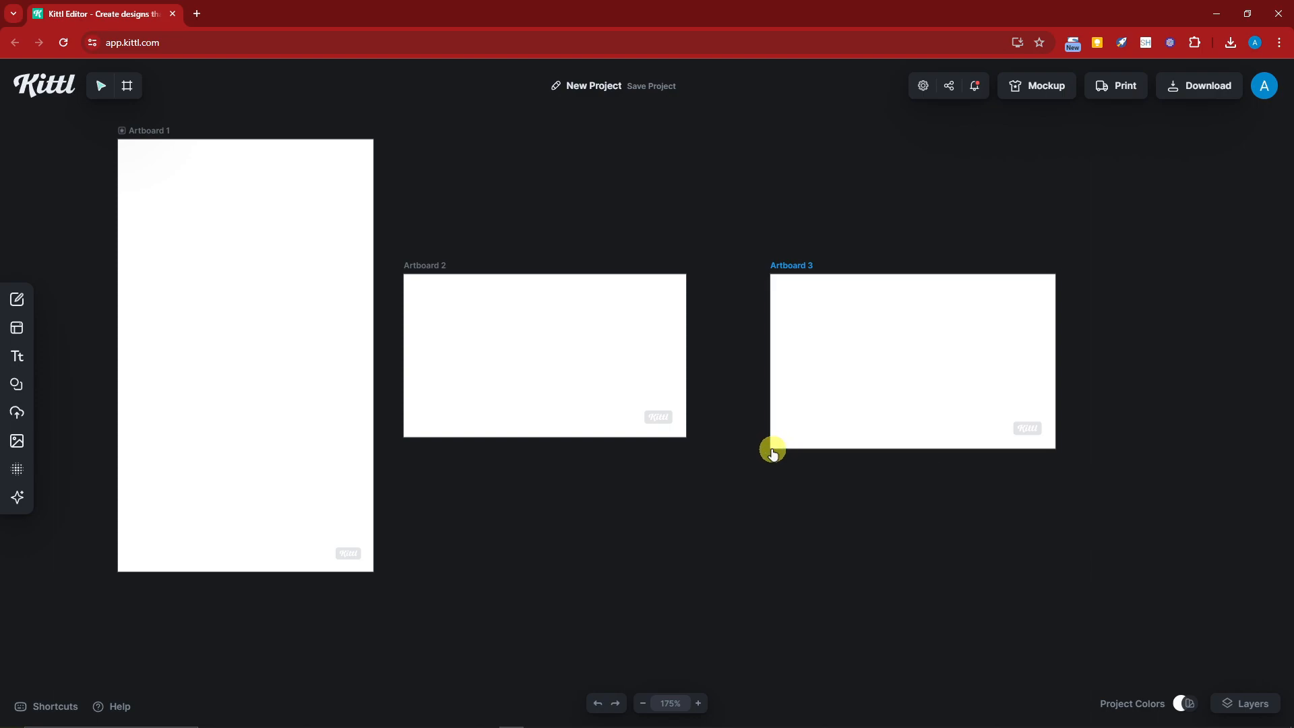
pyautogui.click(780, 441)
pyautogui.moveTo(773, 445)
pyautogui.mouseDown()
pyautogui.moveTo(785, 430)
pyautogui.moveTo(773, 433)
pyautogui.mouseUp()
pyautogui.moveTo(845, 383); pyautogui.dragTo(820, 378)
pyautogui.moveTo(754, 268); pyautogui.dragTo(759, 275)
# Shift Artboards 3, 2 and 1 to the right to leave similar gaps between the three artboards.
pyautogui.moveTo(823, 330); pyautogui.dragTo(843, 327)
pyautogui.click(694, 514)
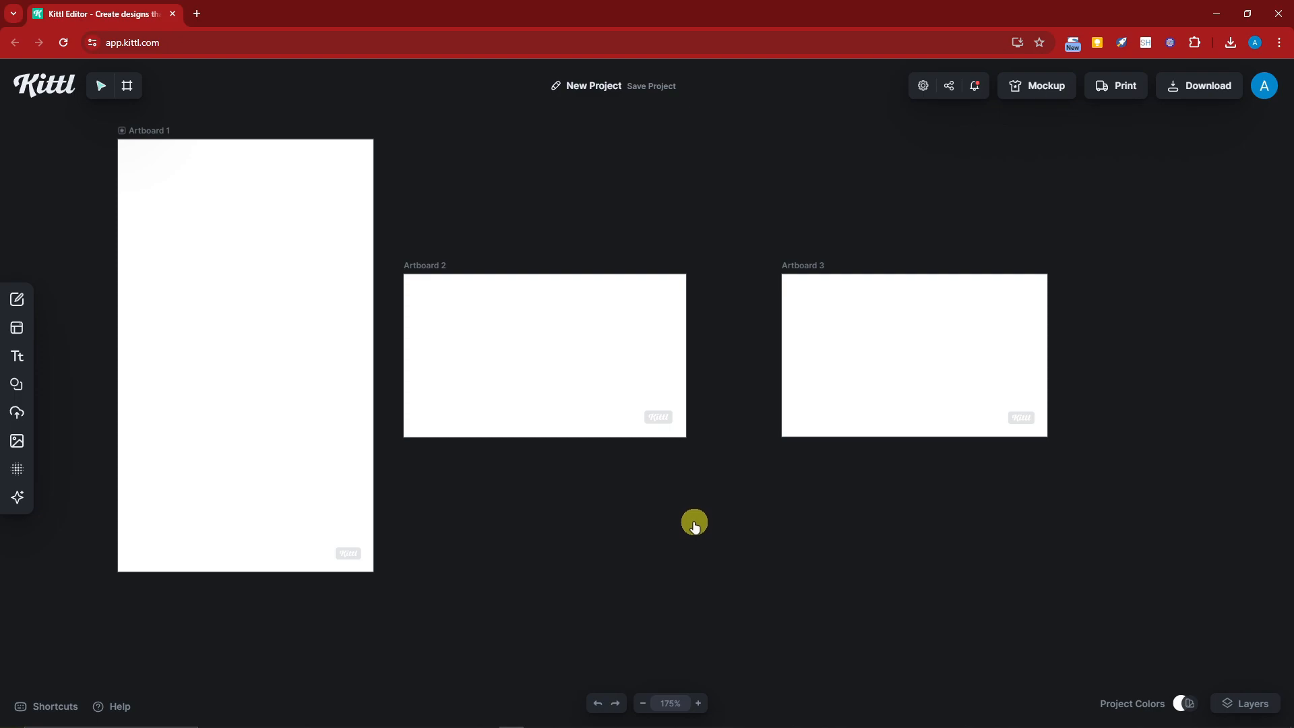
pyautogui.moveTo(587, 341); pyautogui.dragTo(621, 341)
pyautogui.moveTo(270, 319); pyautogui.dragTo(292, 321)
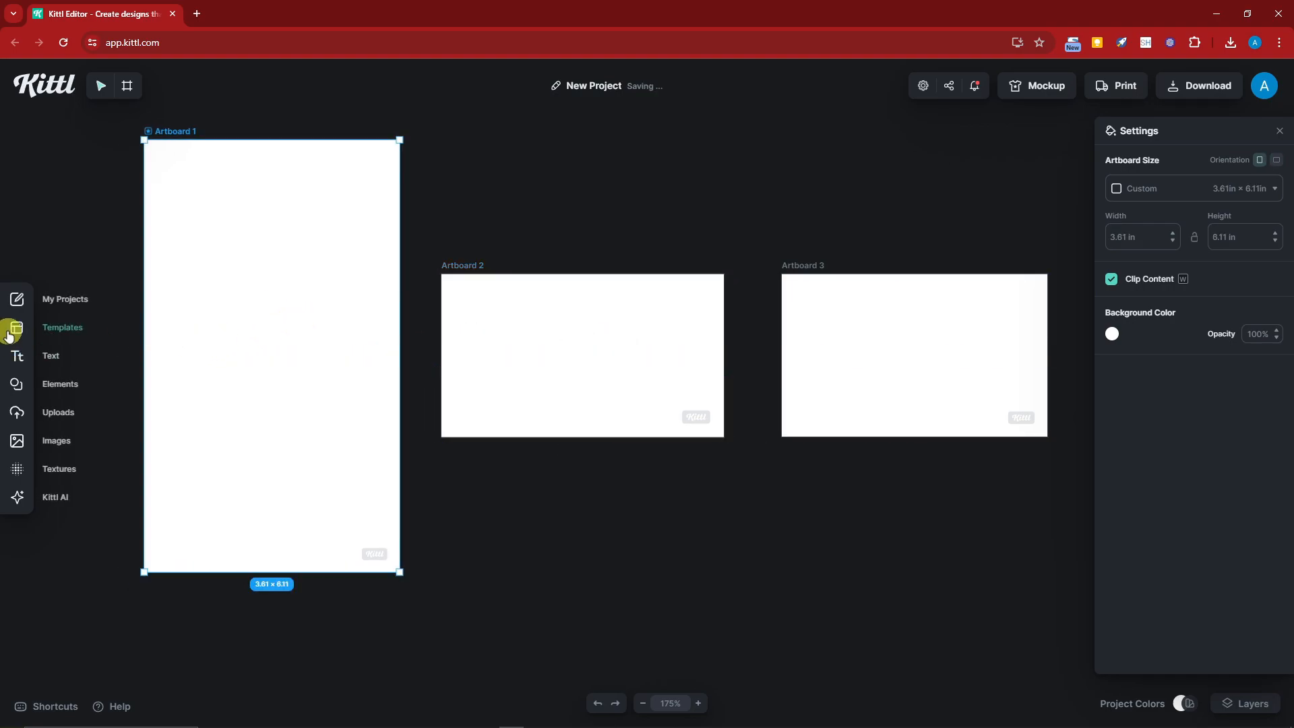
# Add the basic circle shape to Artboard 1, shrink it and centre it on the artboard.
pyautogui.click(17, 383)
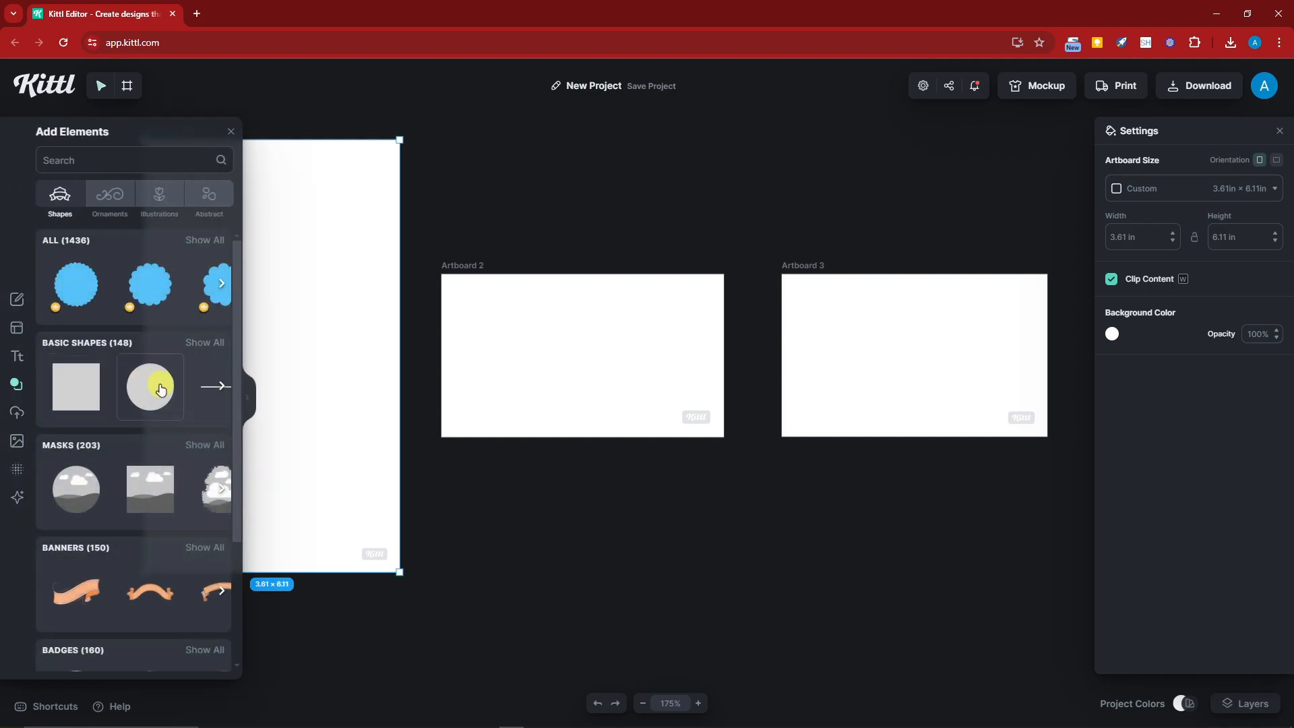
pyautogui.click(150, 387)
pyautogui.click(321, 318)
pyautogui.click(639, 490)
pyautogui.click(639, 489)
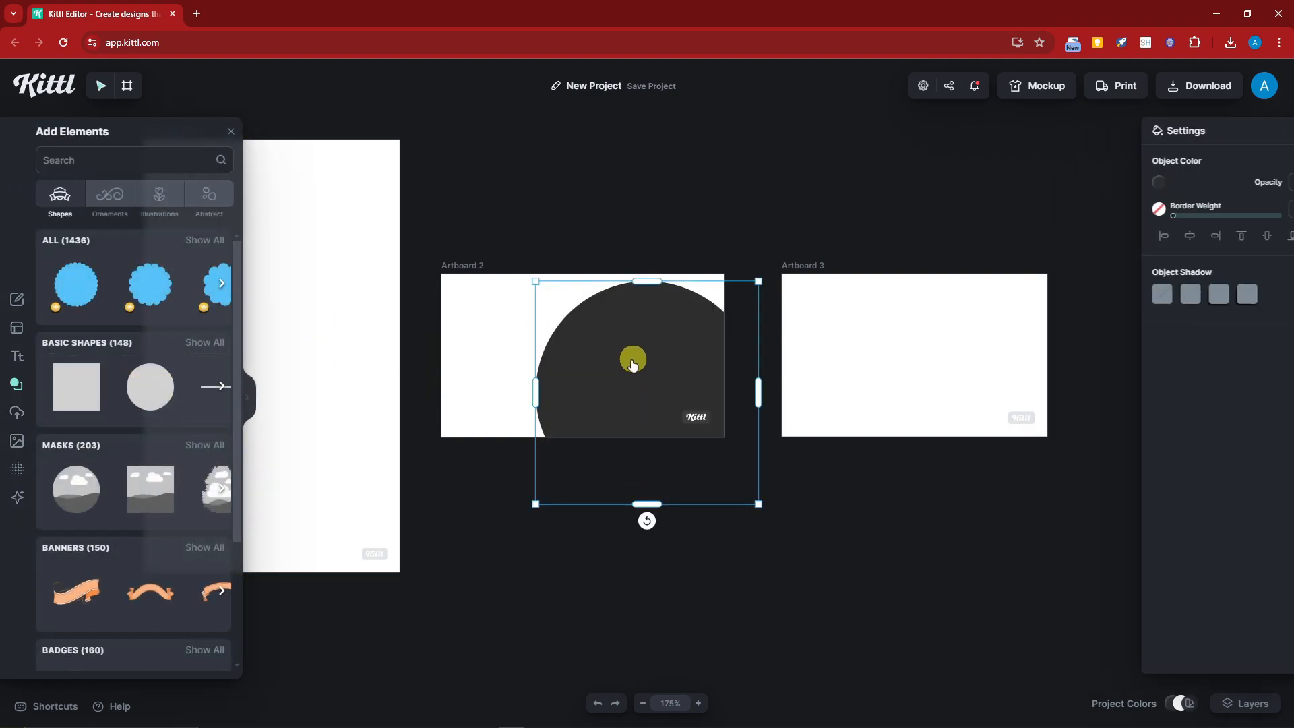
pyautogui.click(229, 140)
pyautogui.moveTo(603, 364); pyautogui.dragTo(254, 303)
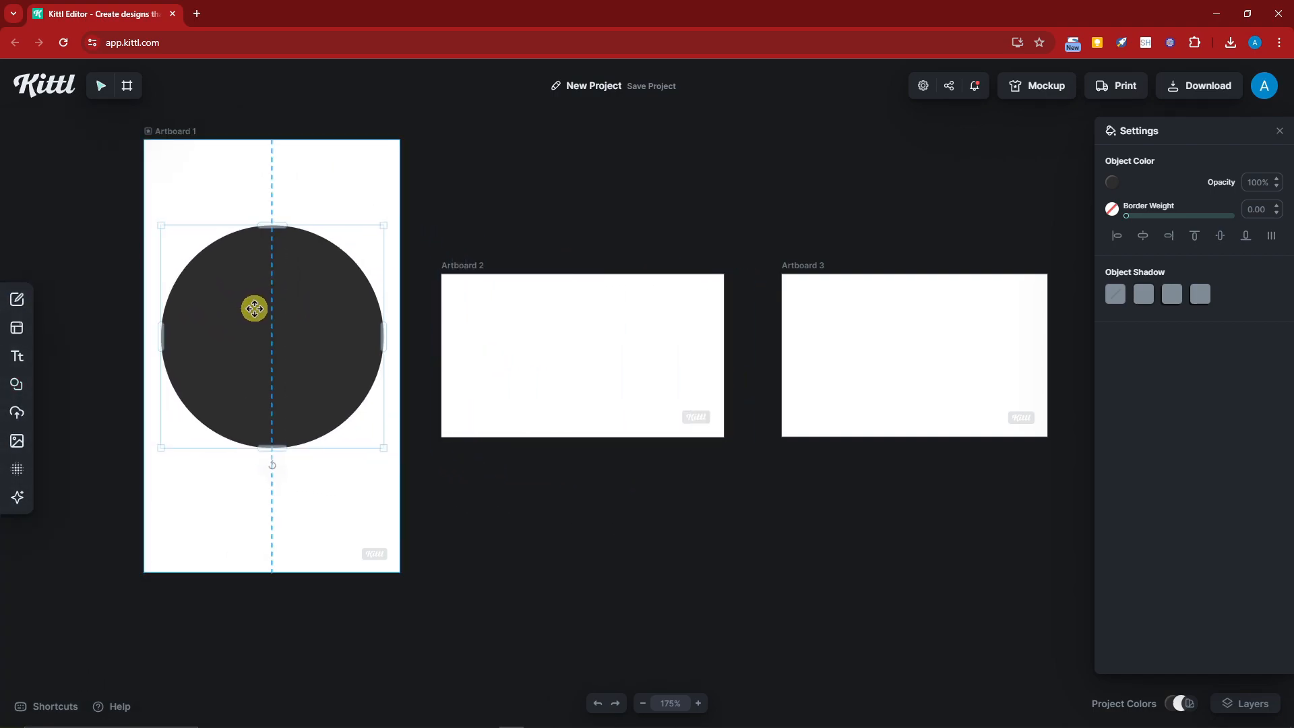
pyautogui.moveTo(384, 222); pyautogui.dragTo(315, 292)
pyautogui.moveTo(260, 370); pyautogui.dragTo(288, 349)
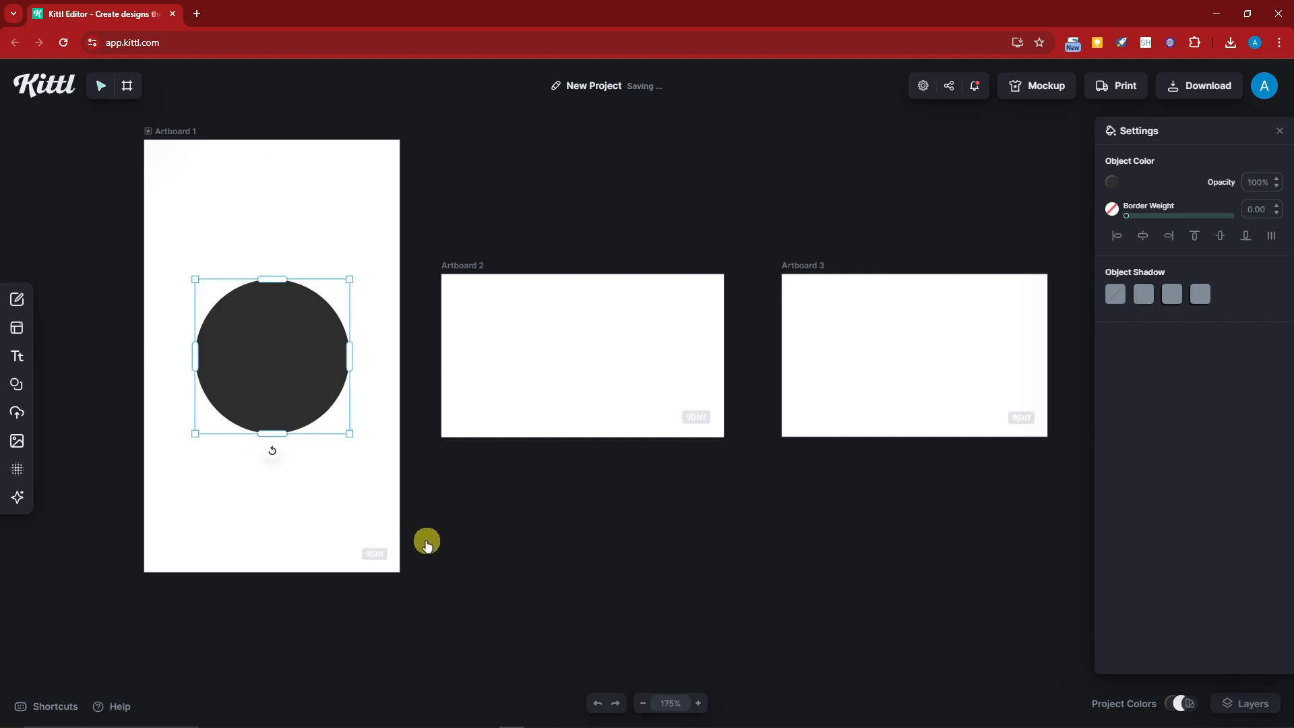
# Place the first Bold Flourishes corner ornament, scaled to fit, in the left half of Artboard 2.
pyautogui.click(643, 703)
pyautogui.click(643, 704)
pyautogui.click(643, 704)
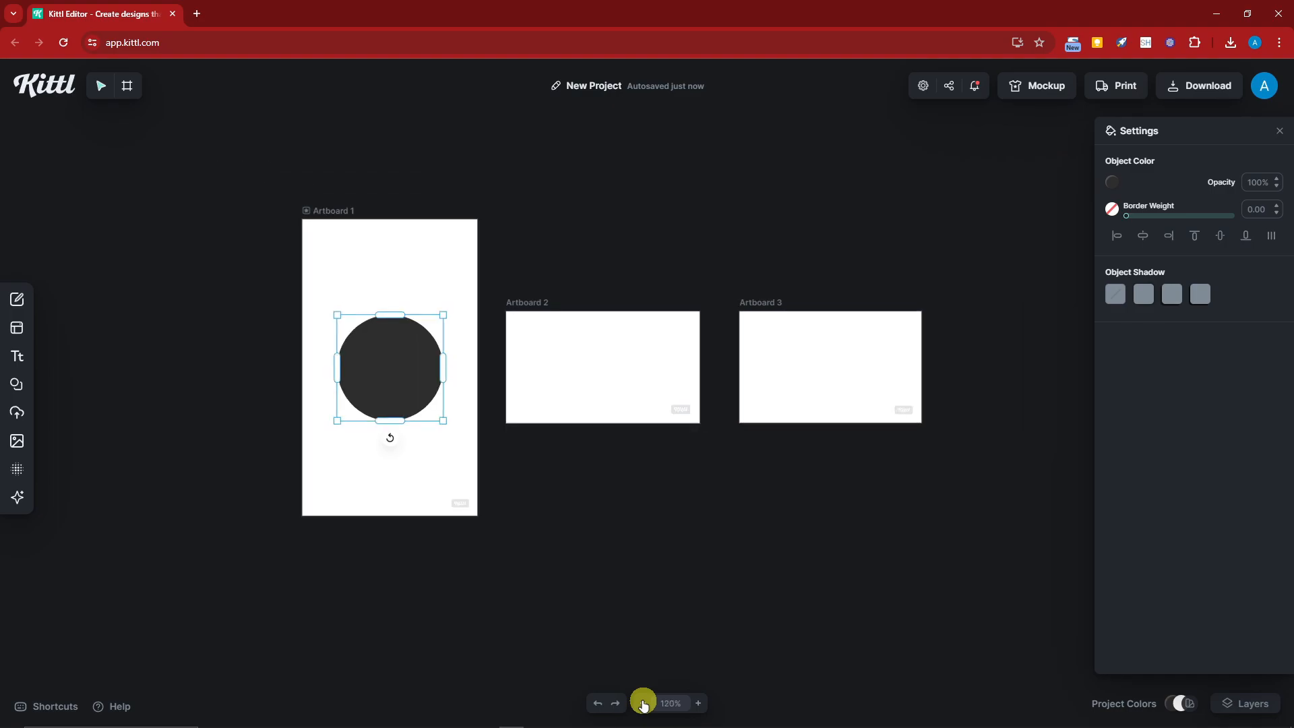
pyautogui.moveTo(714, 590); pyautogui.dragTo(644, 540)
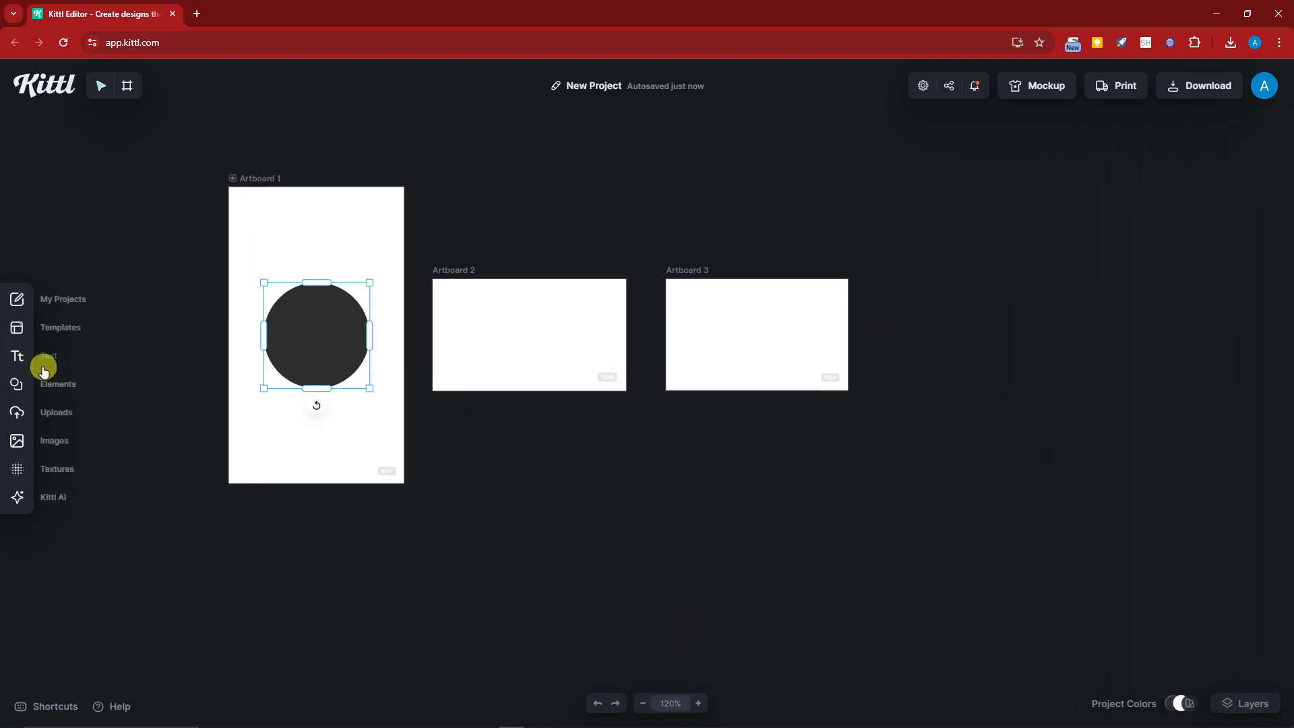
pyautogui.click(40, 383)
pyautogui.click(110, 195)
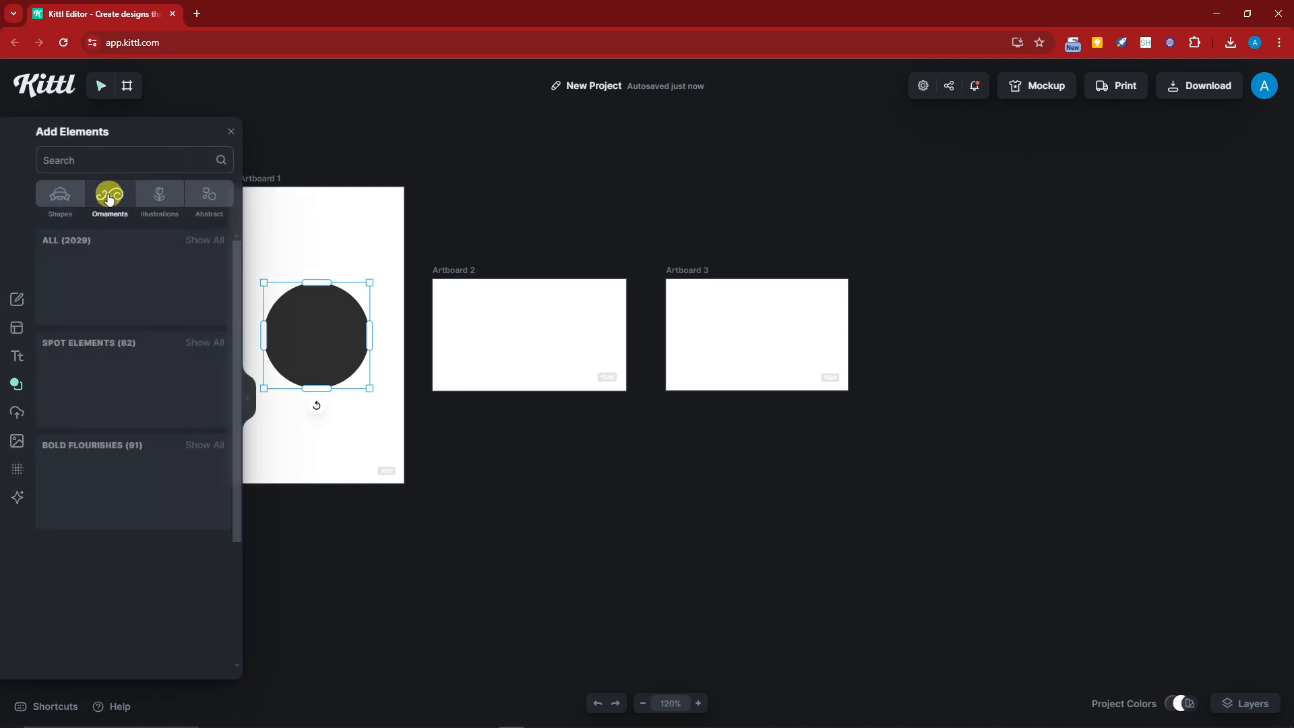
pyautogui.moveTo(81, 491); pyautogui.dragTo(530, 376)
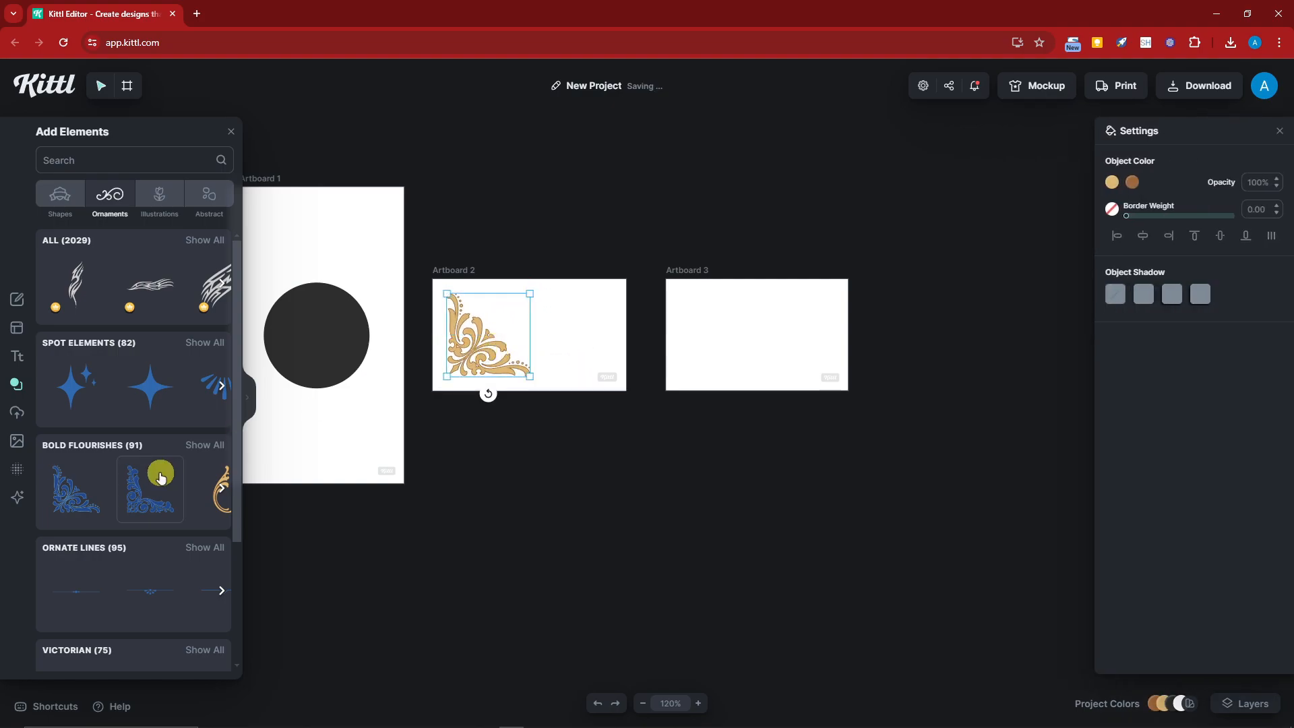
# Add the four-pointed star from the Spot Elements ornaments to the right half of Artboard 2.
pyautogui.scroll(-2, 155, 475)
pyautogui.scroll(-2, 147, 465)
pyautogui.scroll(4, 147, 537)
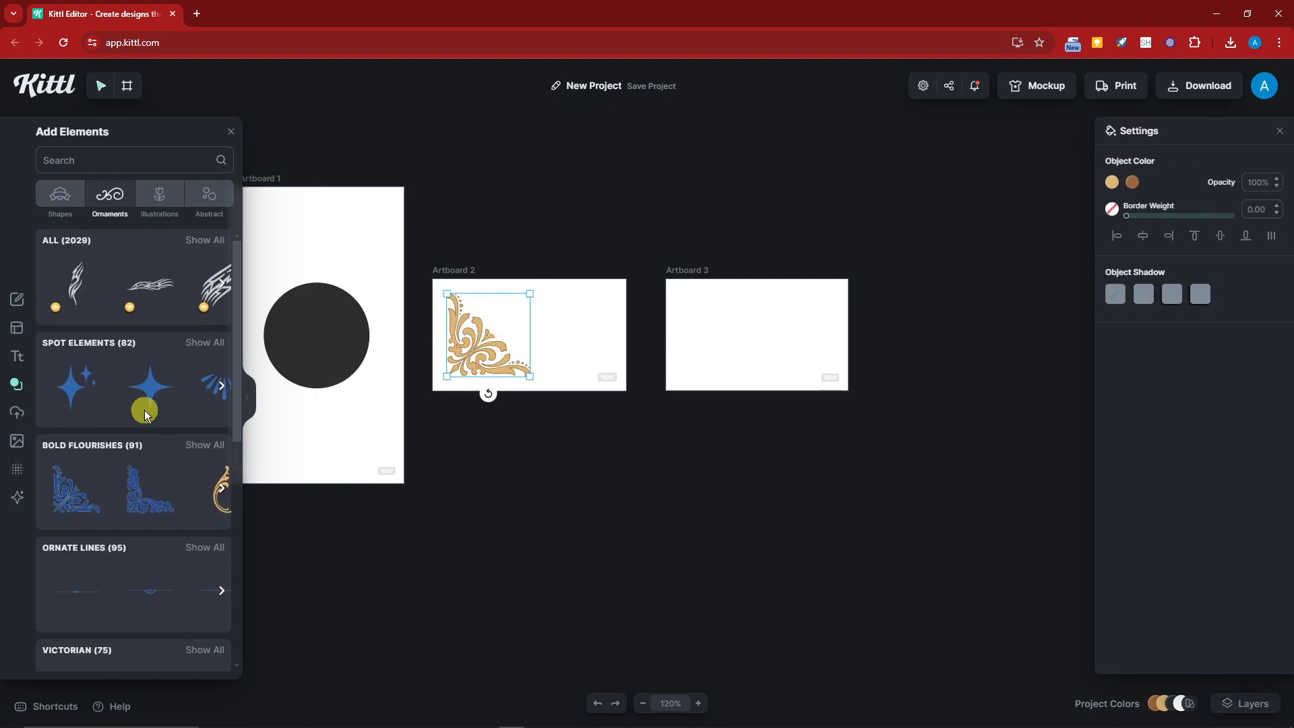
pyautogui.moveTo(144, 394); pyautogui.dragTo(612, 364)
# Add the butterflies-and-plants illustration from Vintage Flowers, shrink it and place it in the left half of Artboard 3.
pyautogui.click(160, 196)
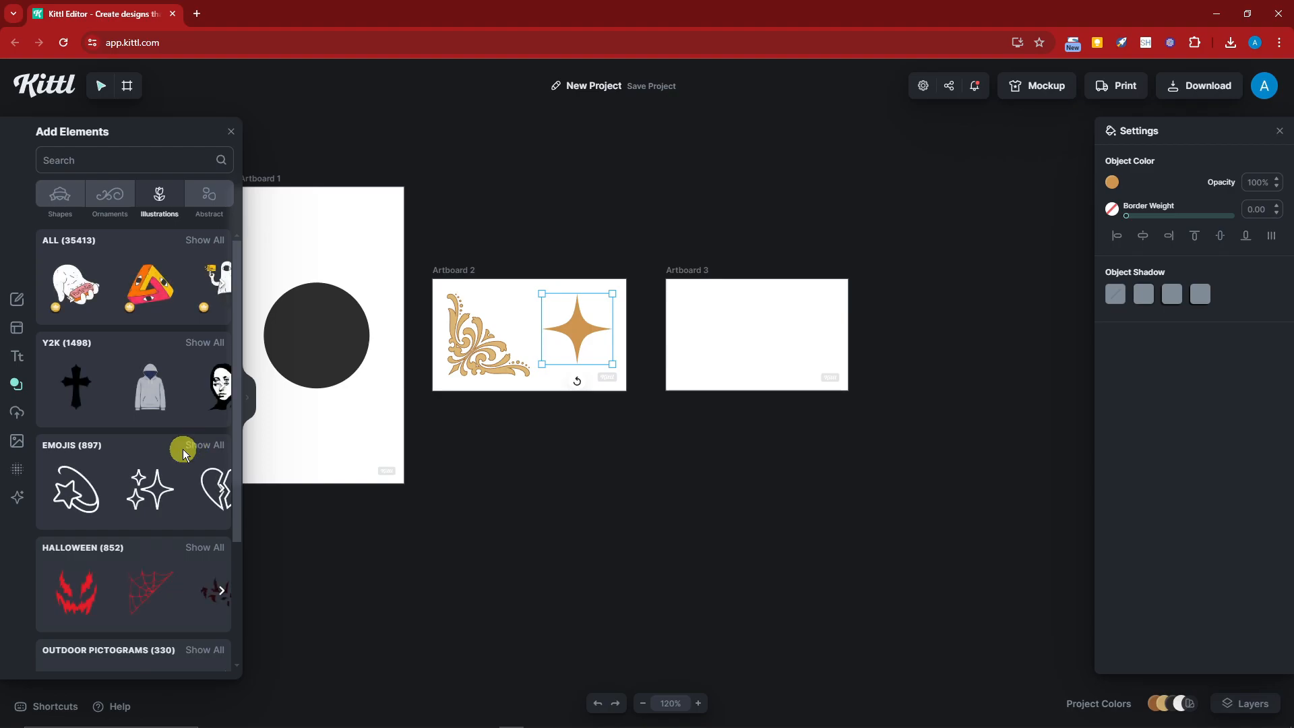
pyautogui.scroll(-2, 184, 448)
pyautogui.scroll(-7, 184, 449)
pyautogui.scroll(3, 183, 488)
pyautogui.scroll(-7, 183, 486)
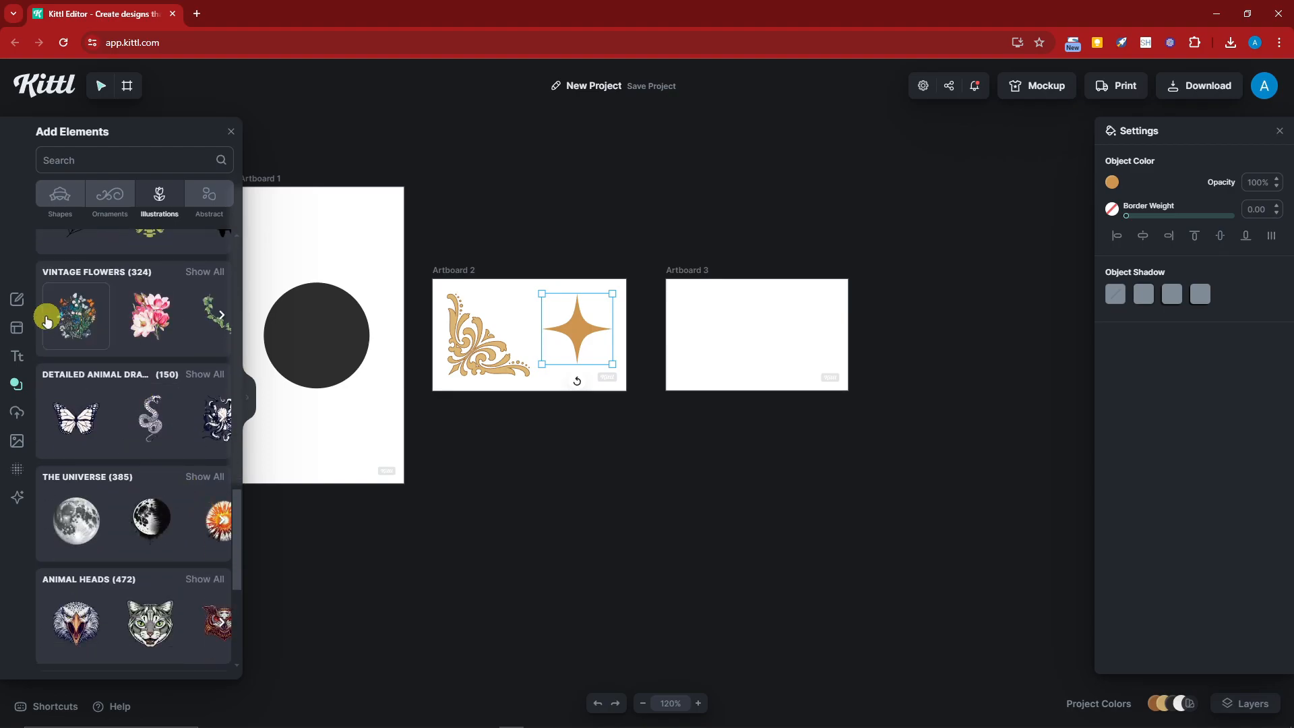
pyautogui.click(89, 337)
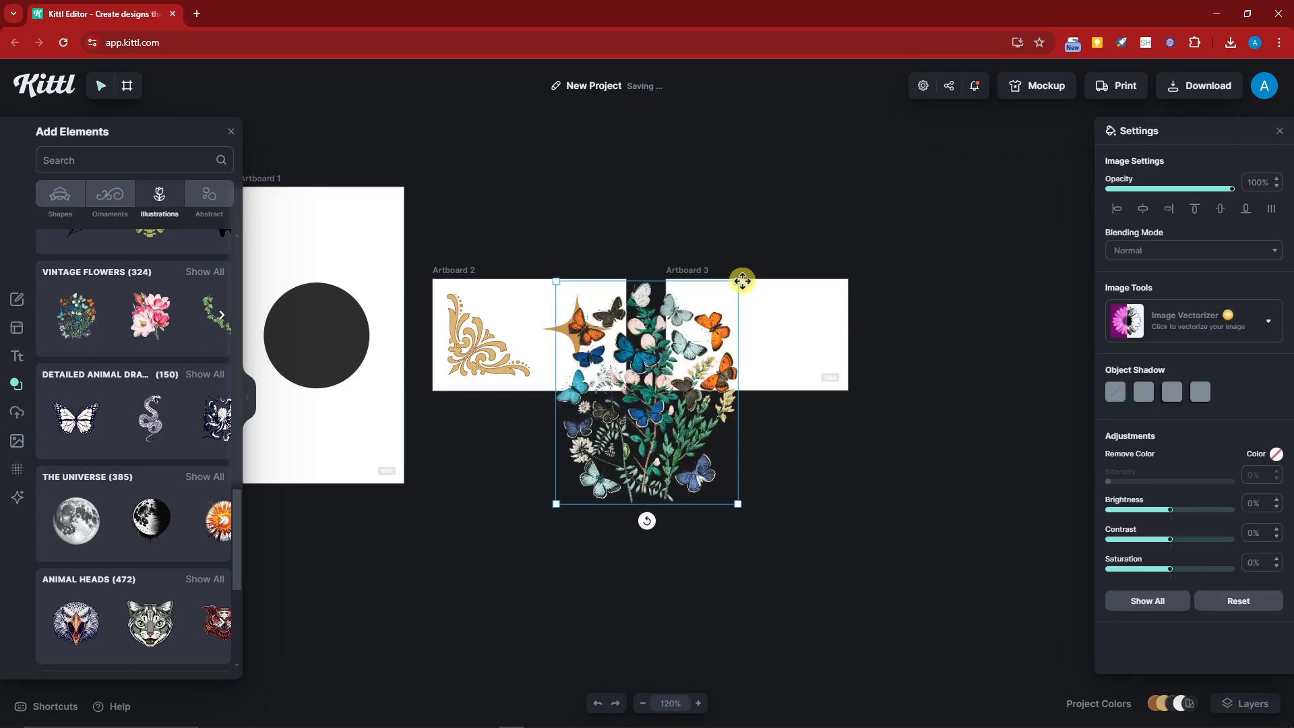
pyautogui.moveTo(683, 332); pyautogui.dragTo(626, 386)
pyautogui.moveTo(597, 435); pyautogui.dragTo(715, 330)
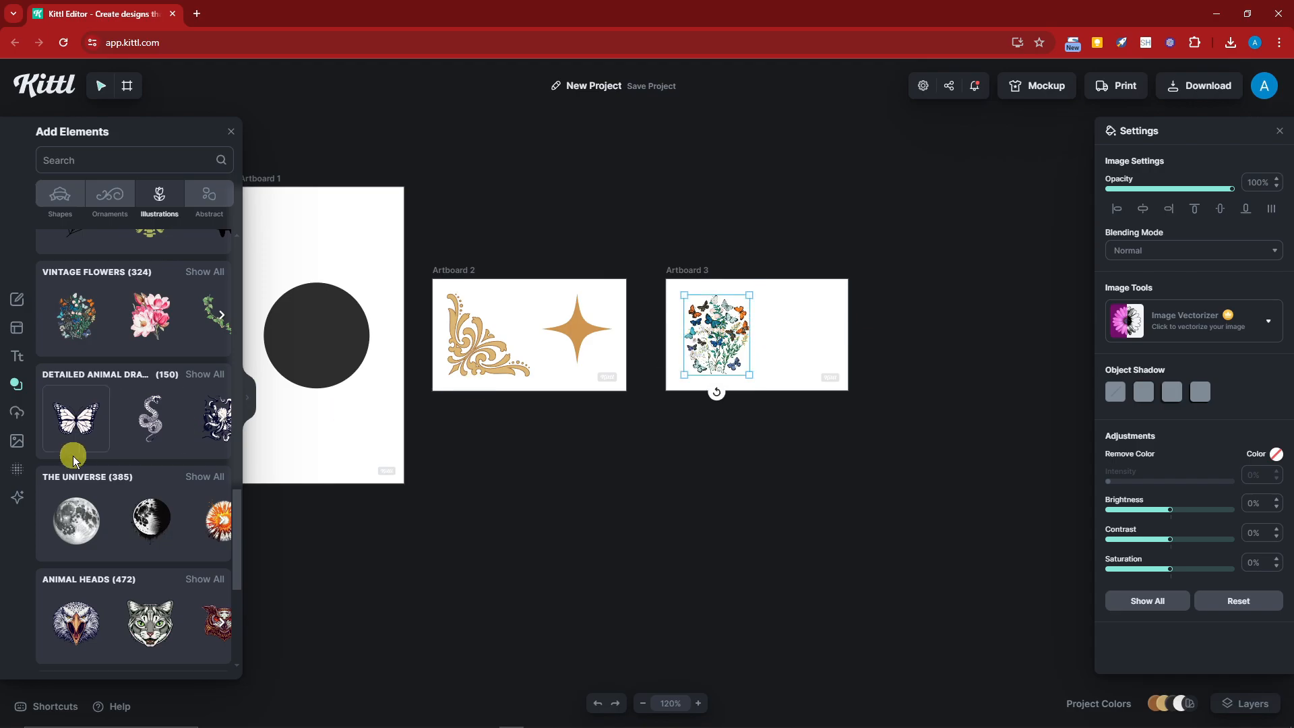
# Add the heart mascot with headphones from Mascots, shrunk to fit beside the butterflies on Artboard 3.
pyautogui.scroll(5, 103, 473)
pyautogui.click(150, 450)
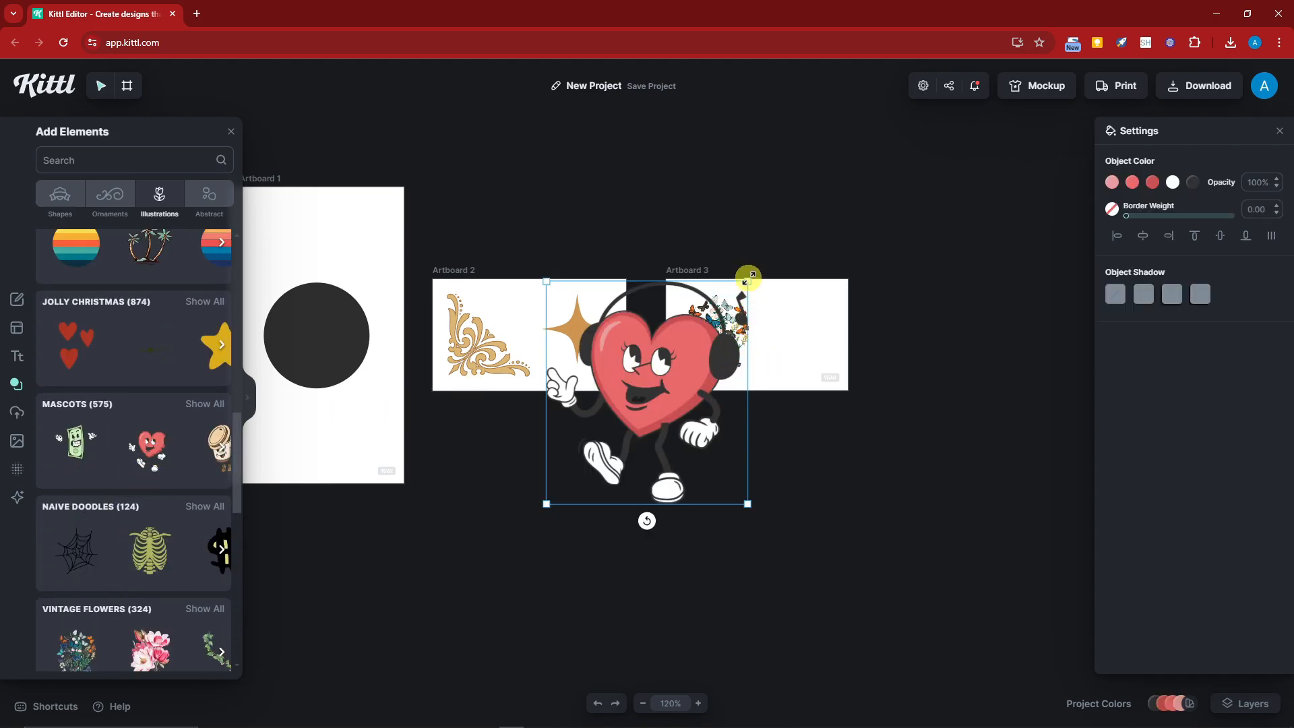
pyautogui.moveTo(747, 281); pyautogui.dragTo(818, 338)
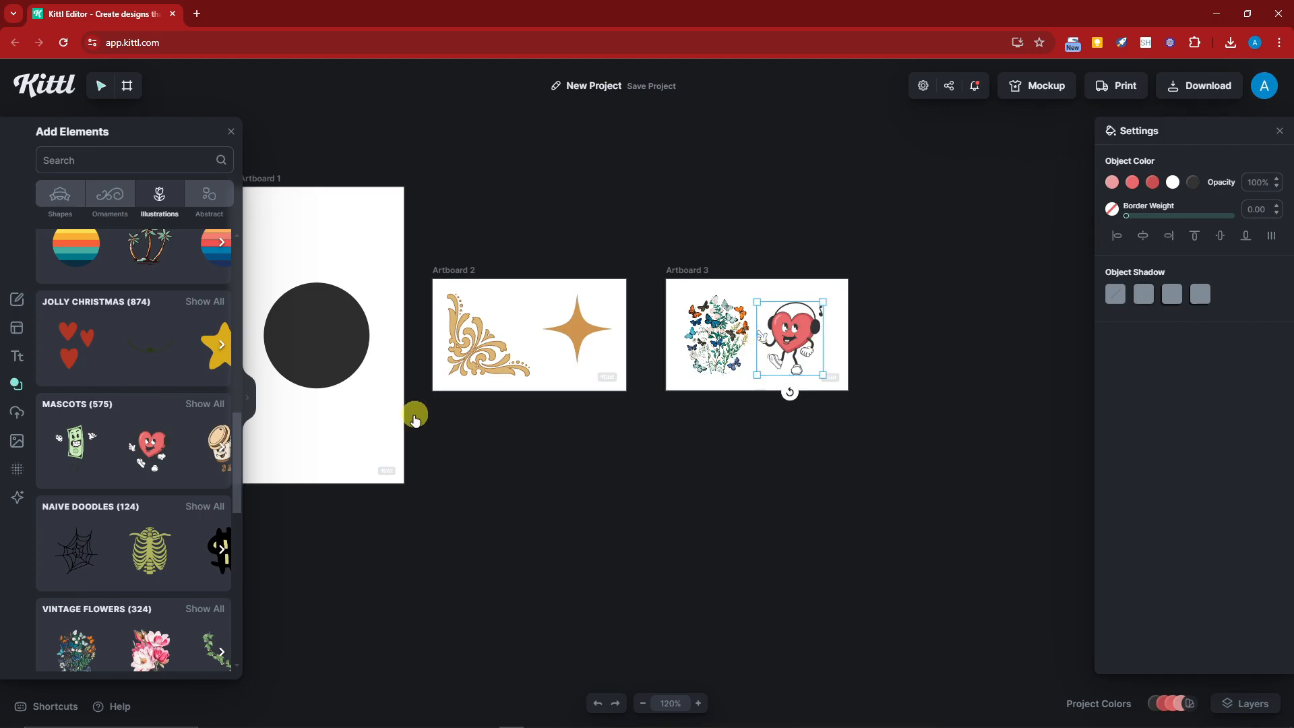
pyautogui.click(254, 412)
pyautogui.click(1262, 133)
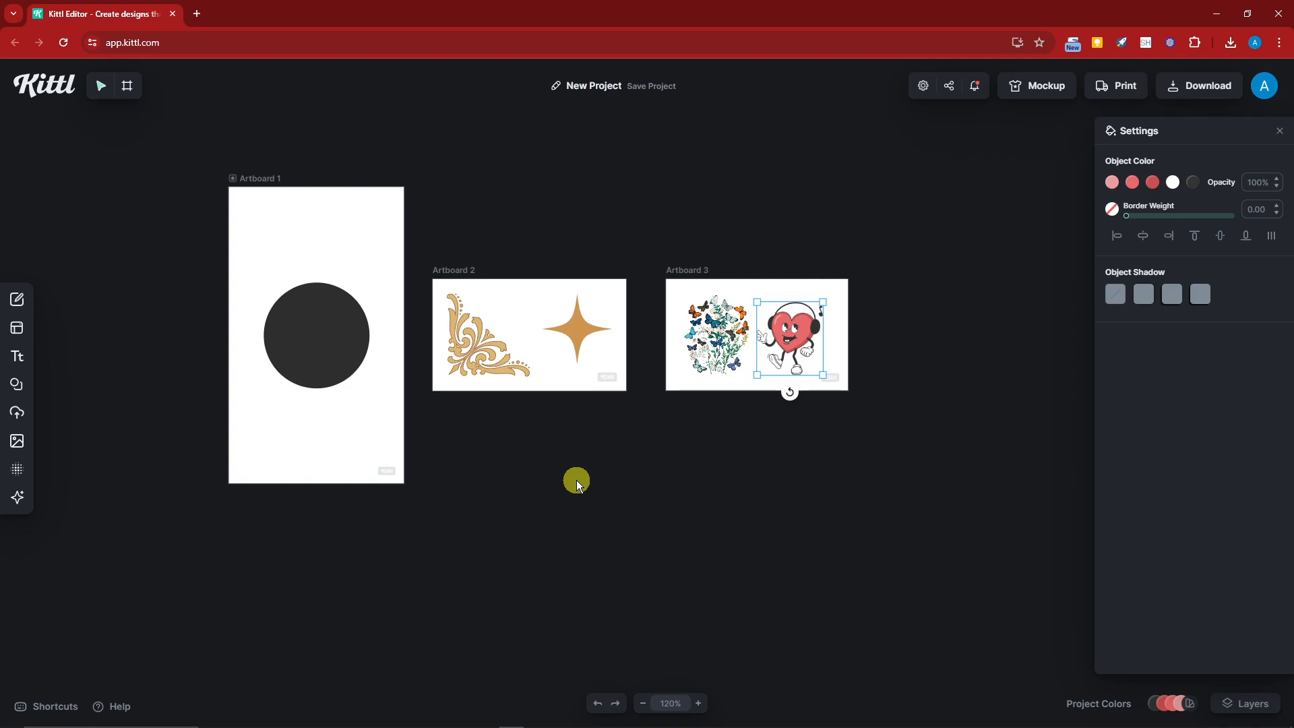
# Move the circle on Artboard 1 off-centre and snap it back to the artboard's centre using the alignment guides.
pyautogui.click(698, 703)
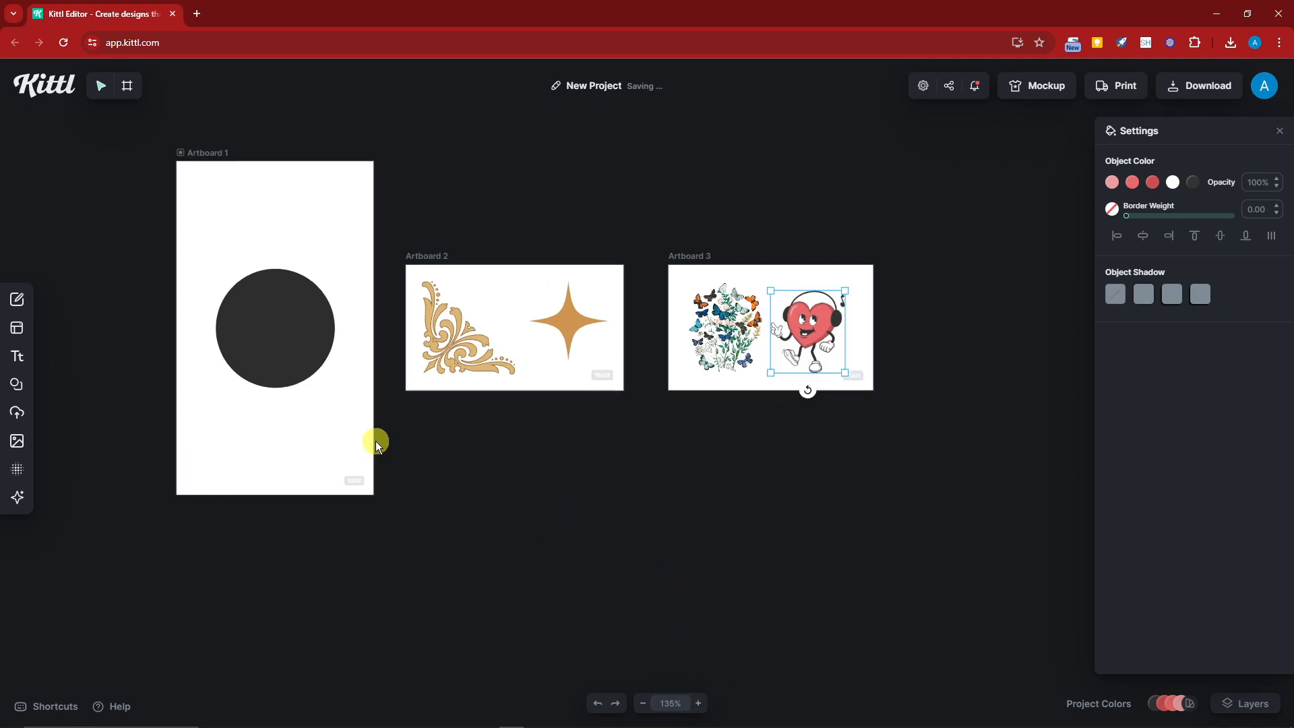
pyautogui.click(273, 337)
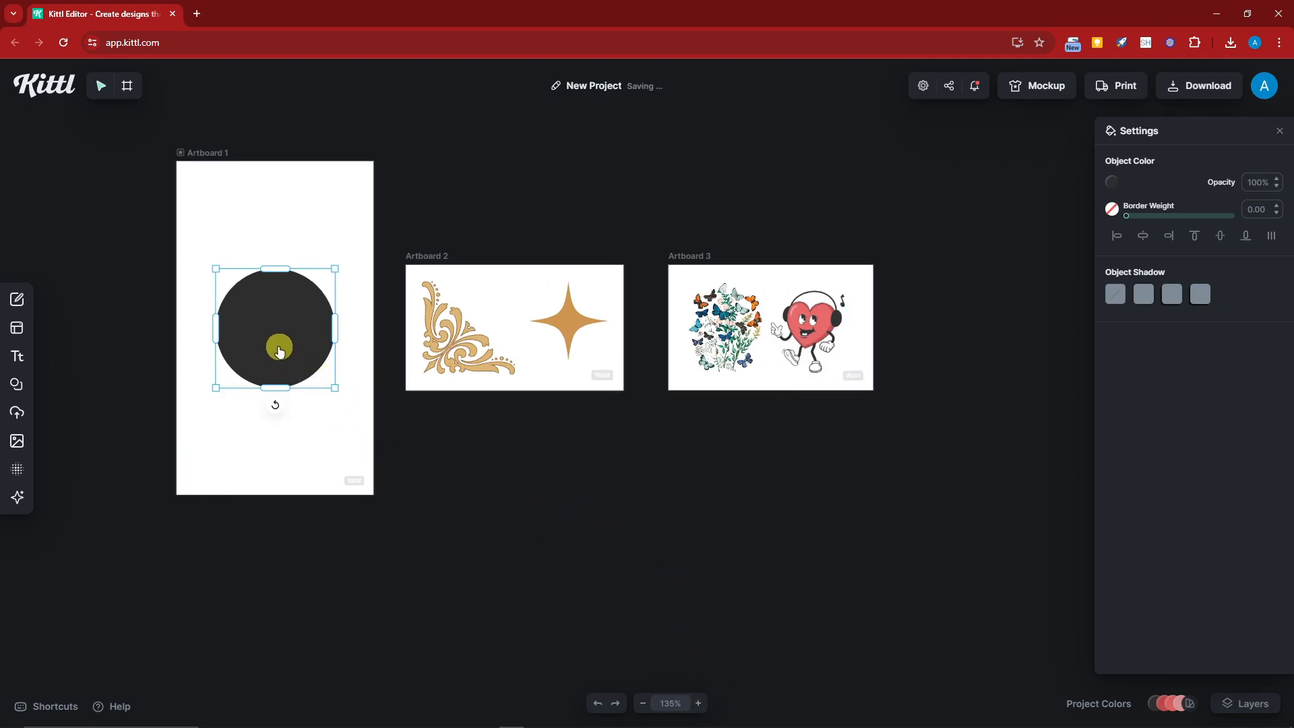
pyautogui.moveTo(251, 349); pyautogui.dragTo(291, 342)
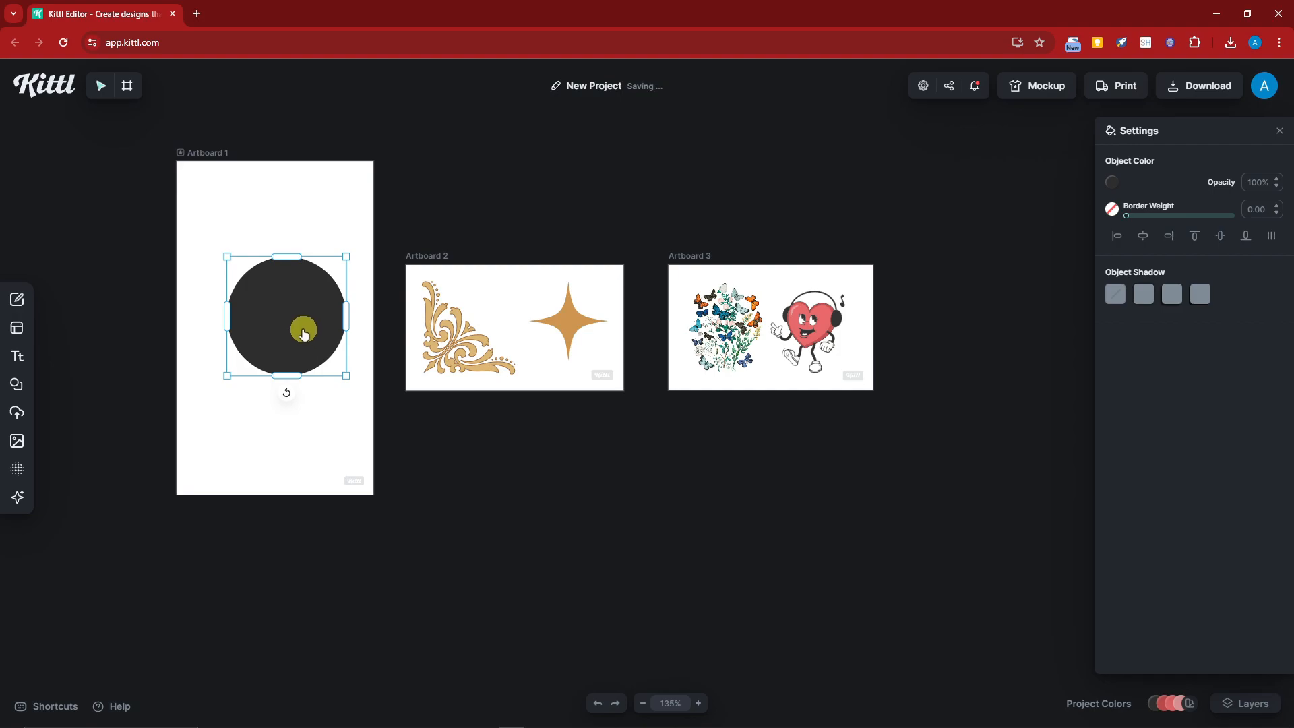
pyautogui.moveTo(303, 334)
pyautogui.mouseDown()
pyautogui.moveTo(433, 361)
pyautogui.moveTo(745, 335)
pyautogui.moveTo(301, 334)
pyautogui.moveTo(291, 348)
pyautogui.mouseUp()
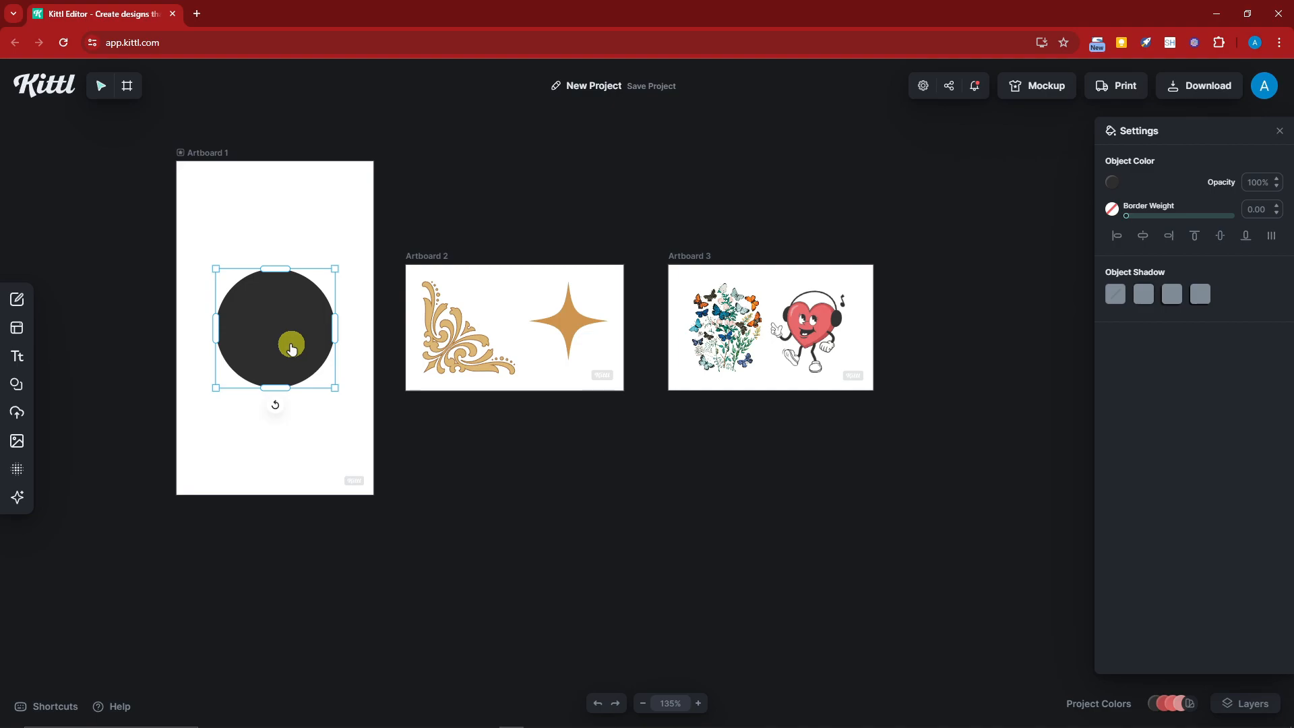
# Resize the circle slightly smaller by its corner and snap it back to the centre of Artboard 1.
pyautogui.moveTo(335, 270); pyautogui.dragTo(347, 398)
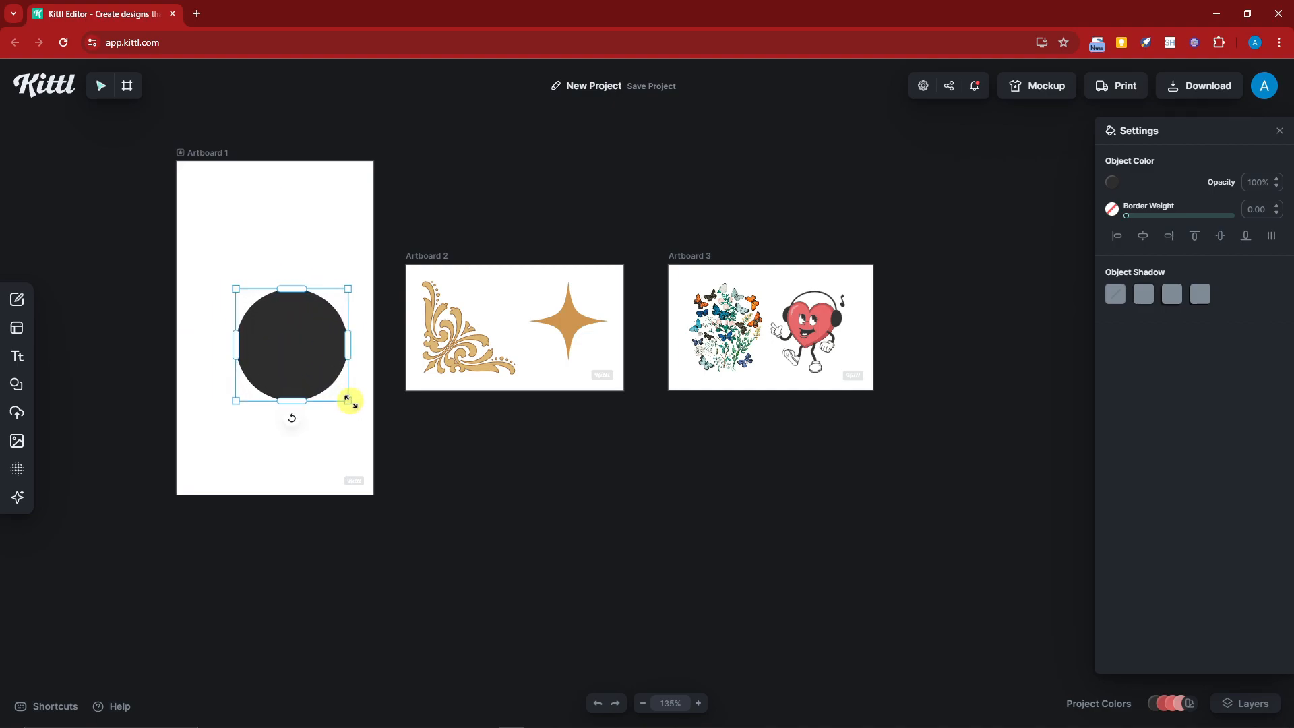
pyautogui.moveTo(312, 352); pyautogui.dragTo(300, 341)
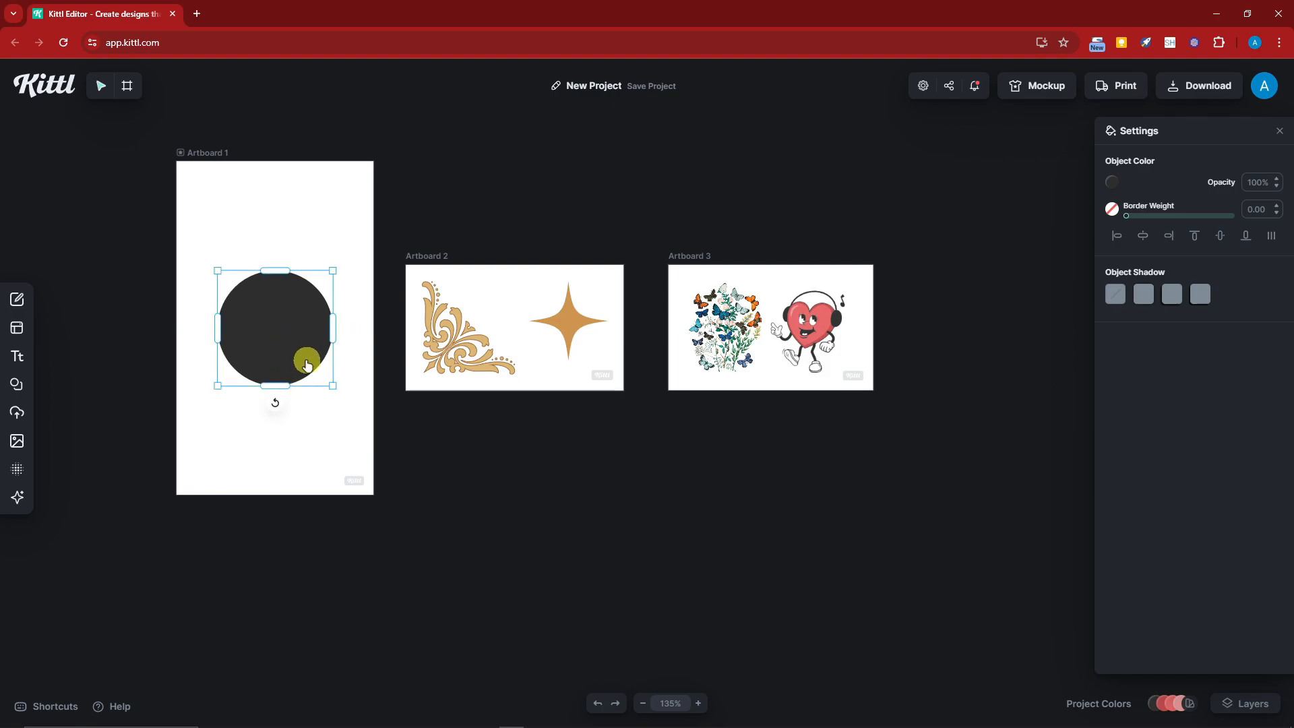
pyautogui.moveTo(280, 330)
pyautogui.mouseDown()
pyautogui.moveTo(280, 297)
pyautogui.moveTo(281, 330)
pyautogui.mouseUp()
pyautogui.click(338, 435)
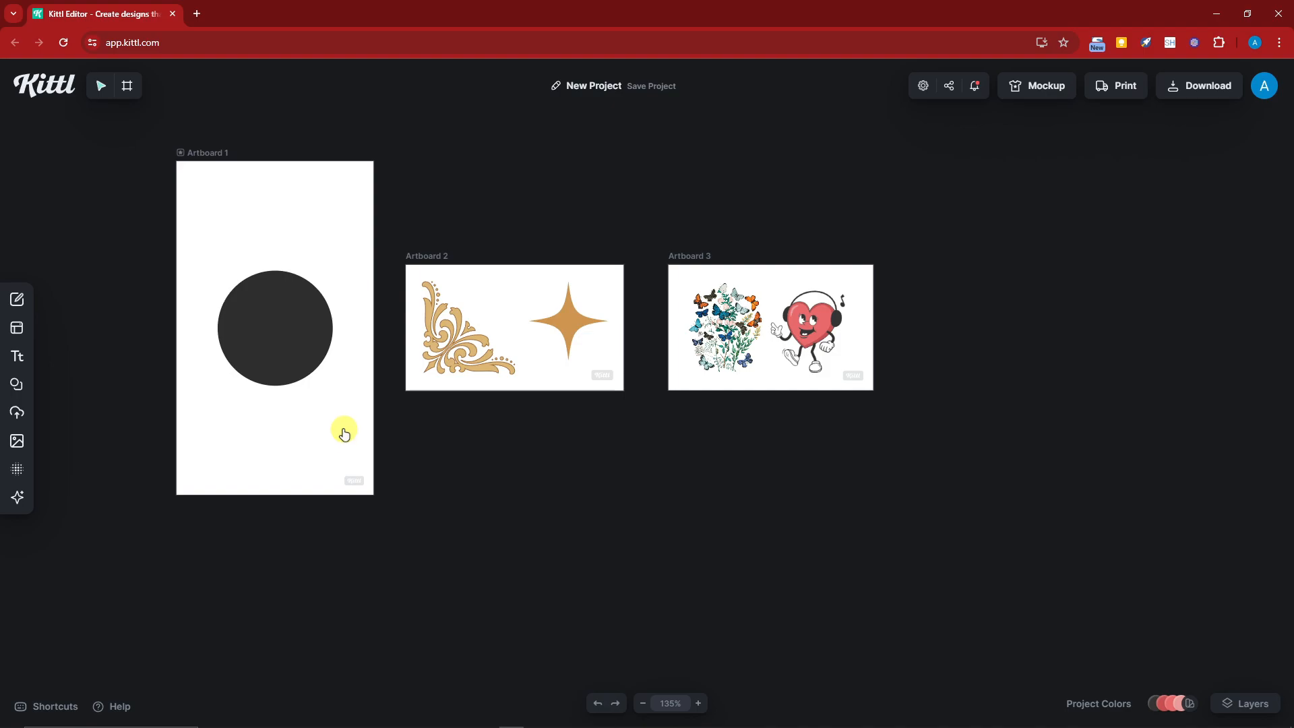
# Add the Mountain Logo Badge Template from the Outdoor logo templates to the current project.
pyautogui.moveTo(11, 384)
pyautogui.click(44, 330)
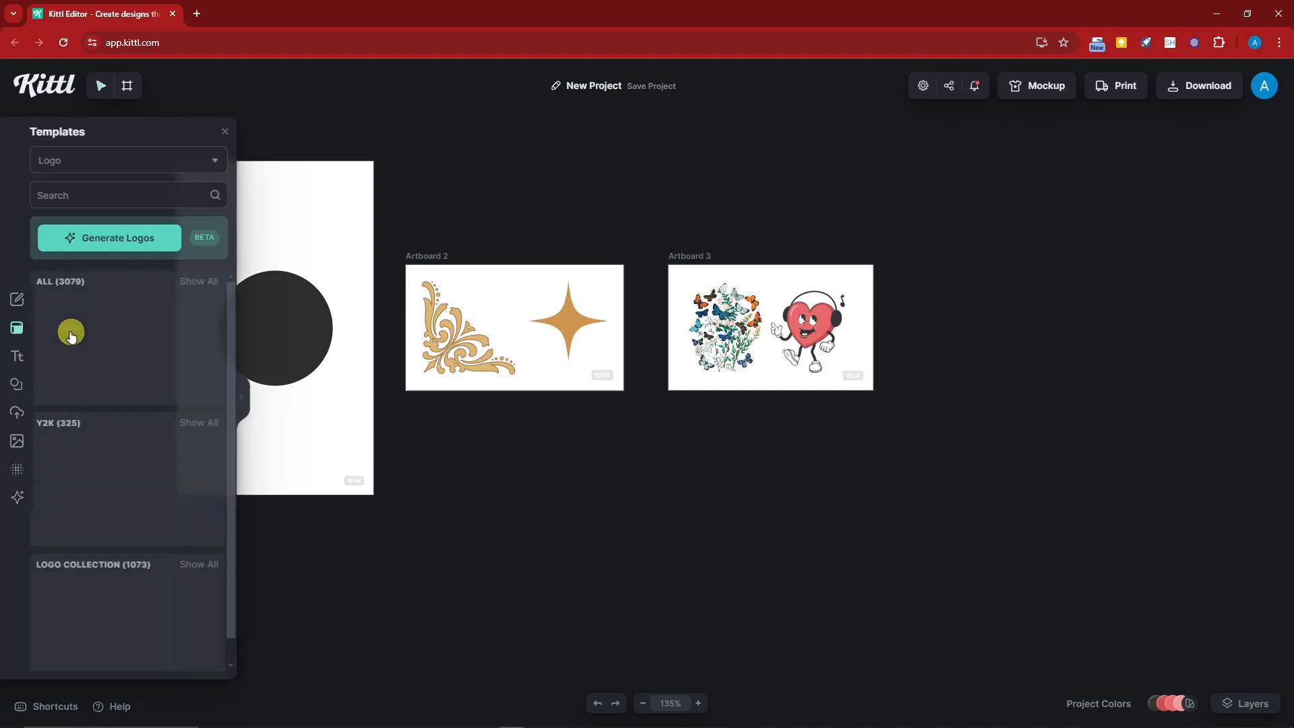
pyautogui.scroll(-15, 144, 448)
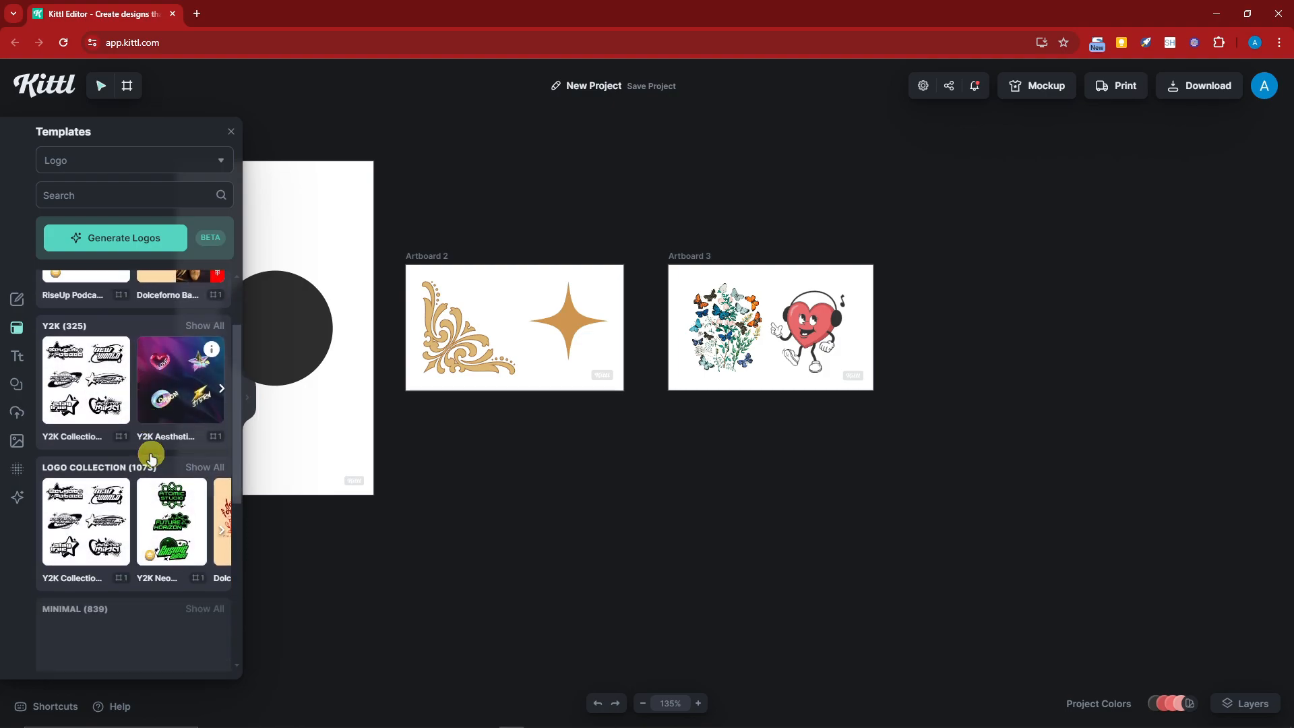
pyautogui.scroll(-4, 155, 455)
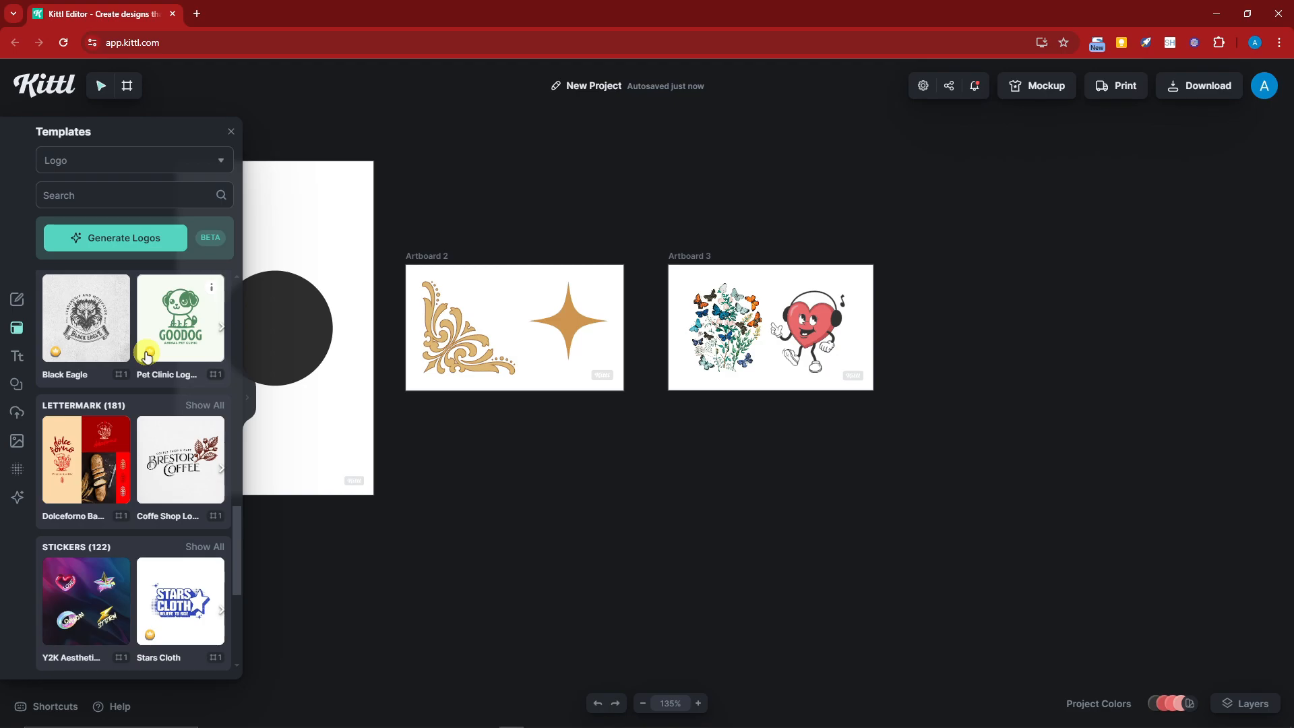
pyautogui.scroll(-7, 146, 357)
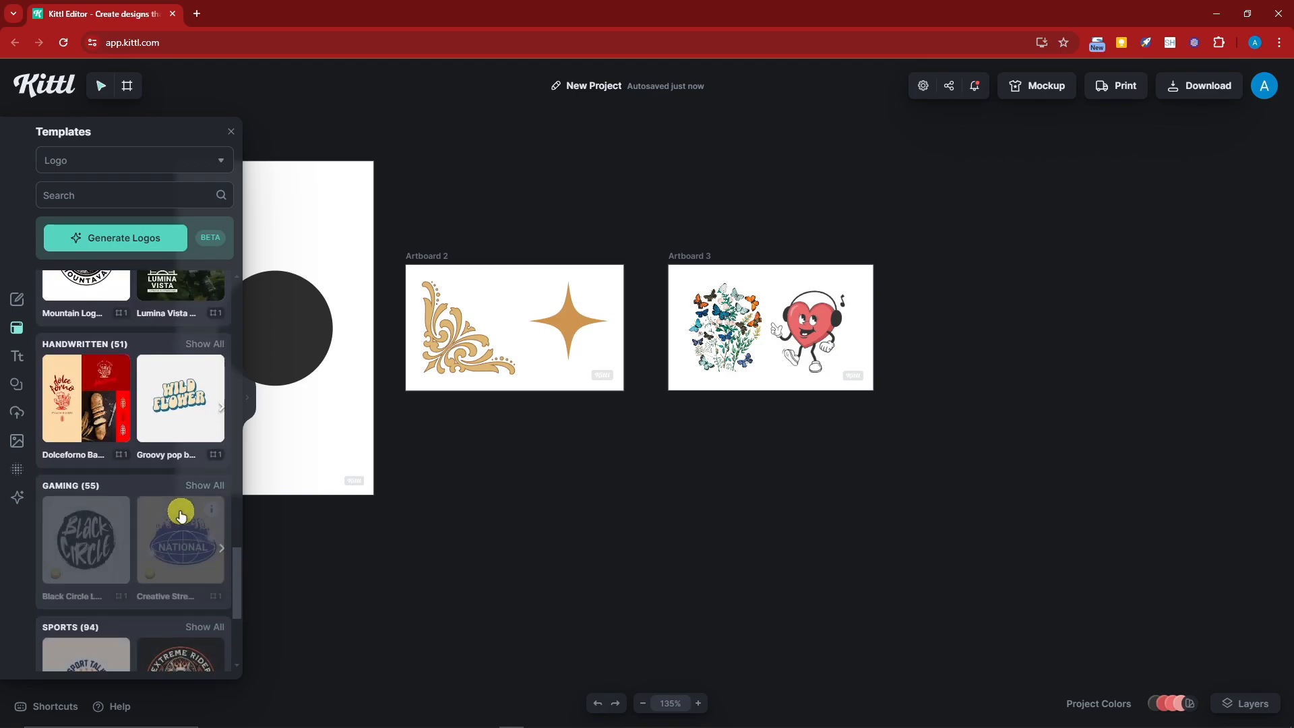
pyautogui.scroll(7, 180, 516)
pyautogui.scroll(-4, 95, 489)
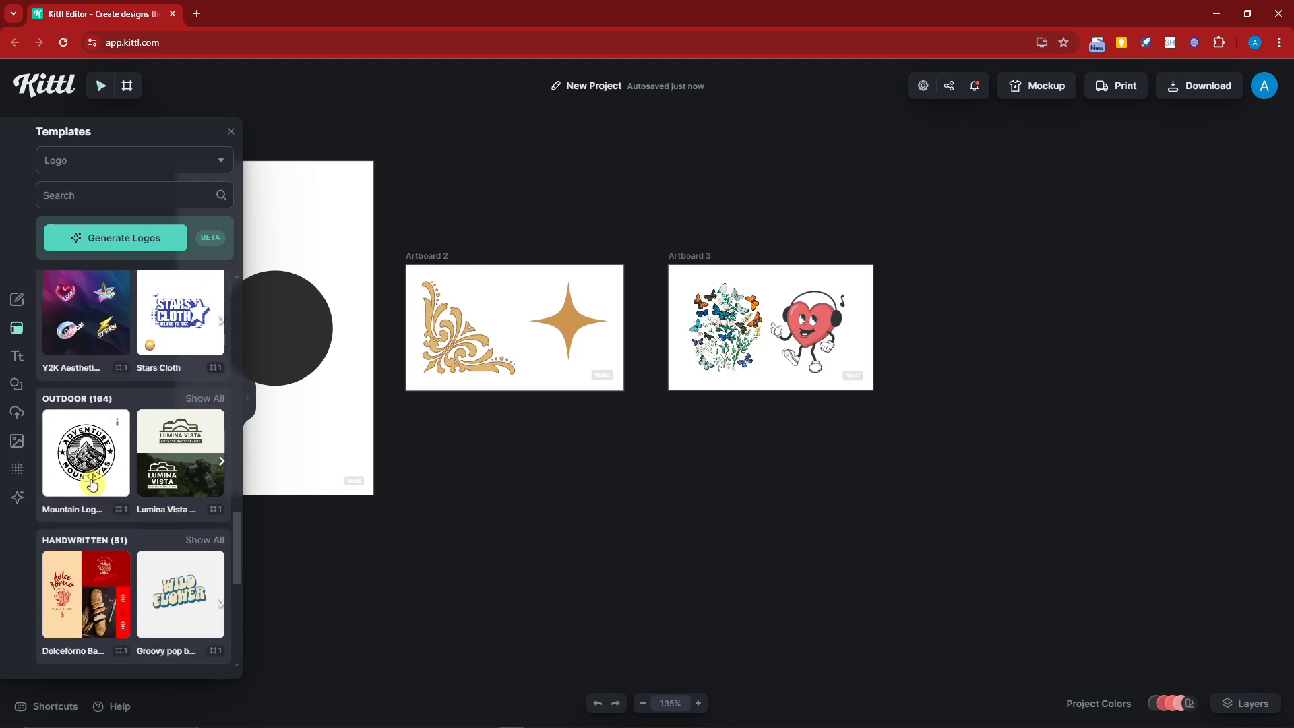
pyautogui.click(87, 457)
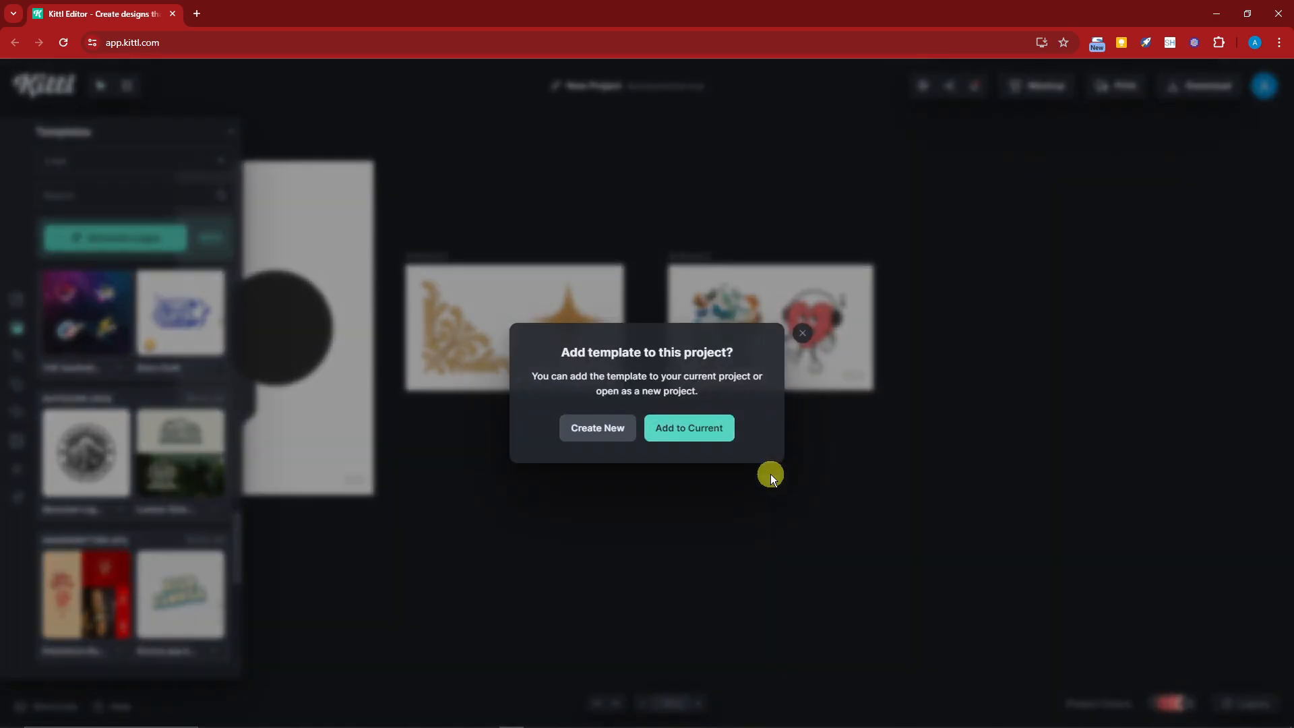
pyautogui.click(694, 438)
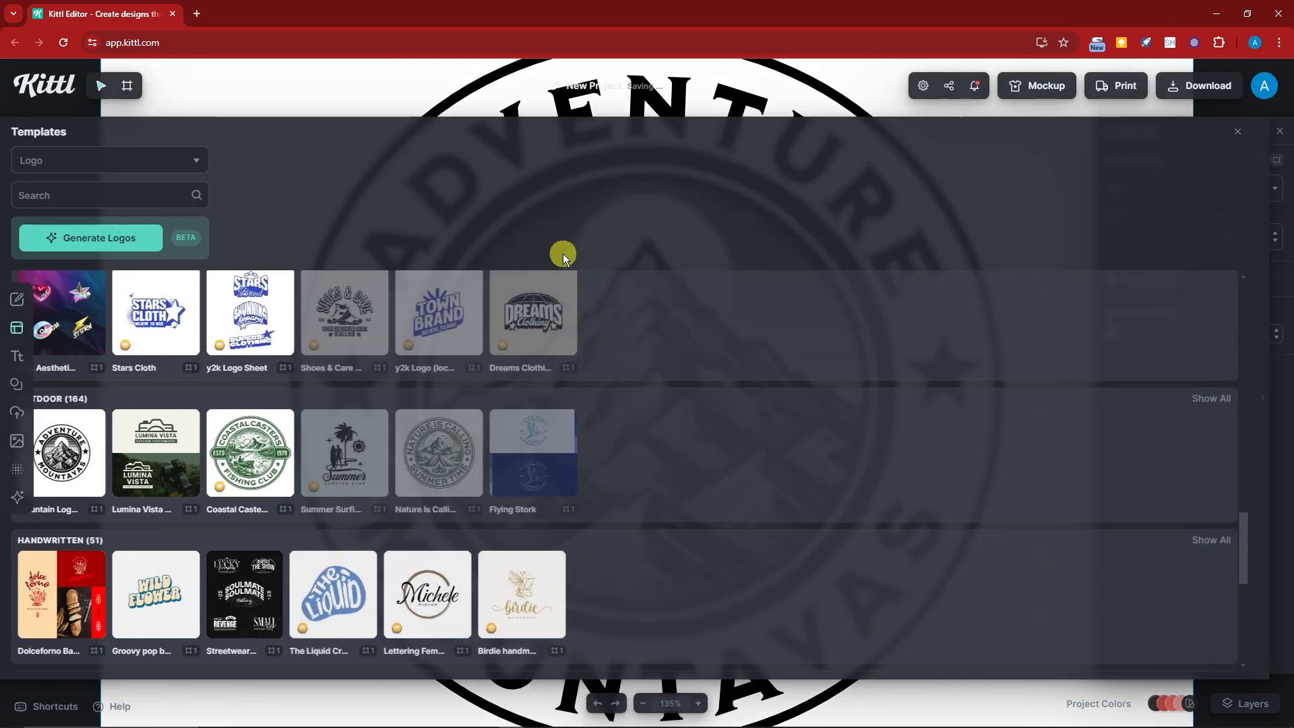
pyautogui.click(677, 275)
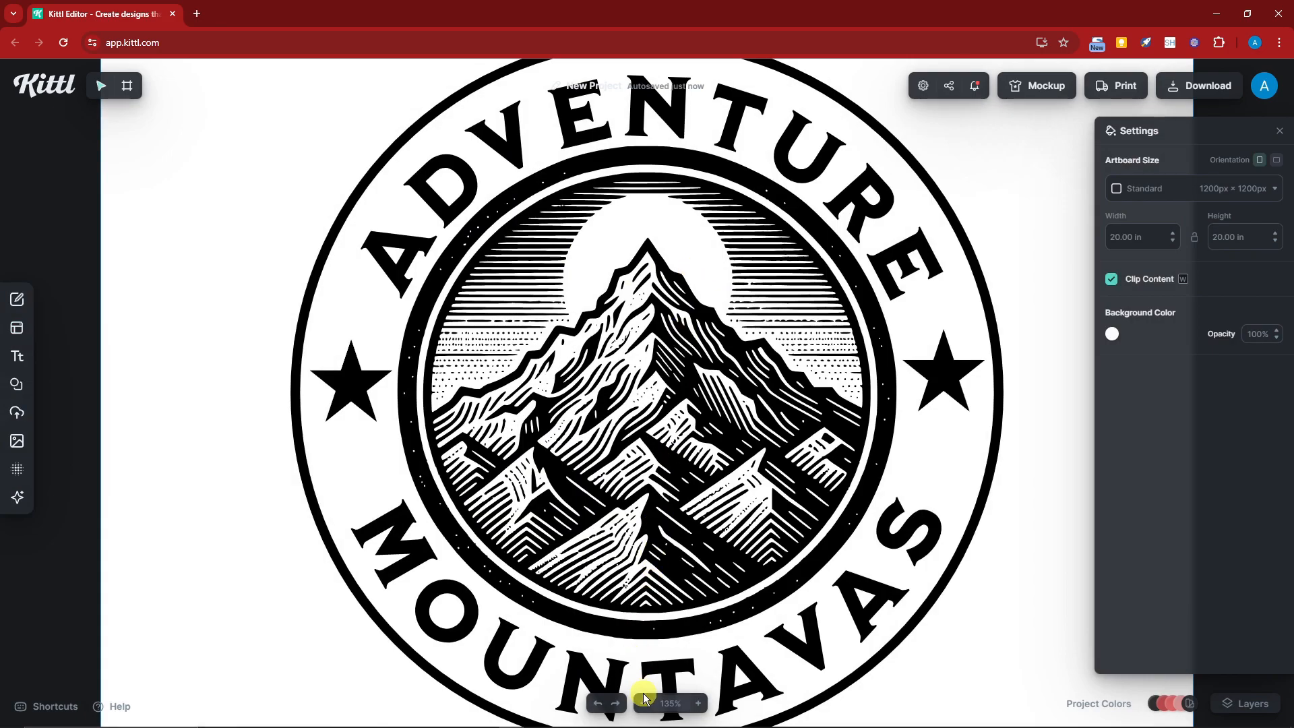
# Shrink the Mountain Logo Badge Template artboard to about 9.11 × 9.11 in and place it below Artboards 2 and 3.
pyautogui.click(642, 703)
pyautogui.click(642, 703)
pyautogui.click(642, 703)
pyautogui.click(642, 702)
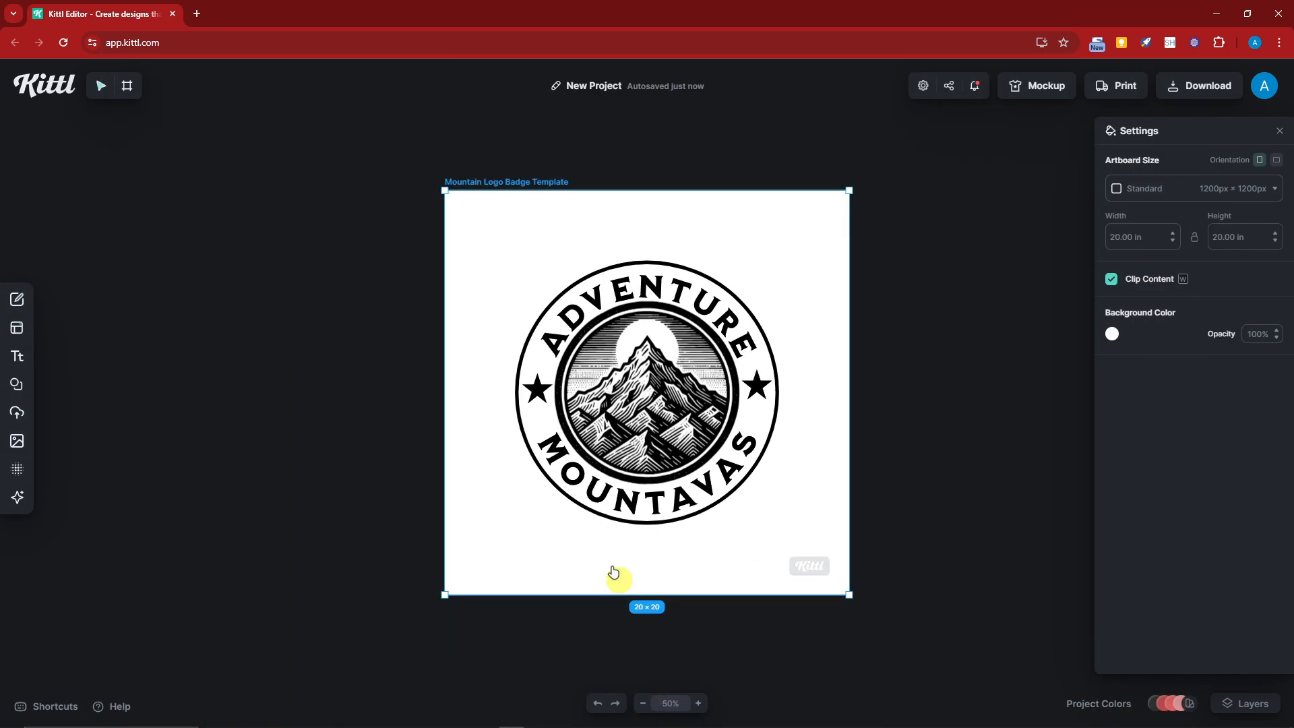
pyautogui.moveTo(444, 190); pyautogui.dragTo(728, 471)
pyautogui.moveTo(789, 532); pyautogui.dragTo(781, 619)
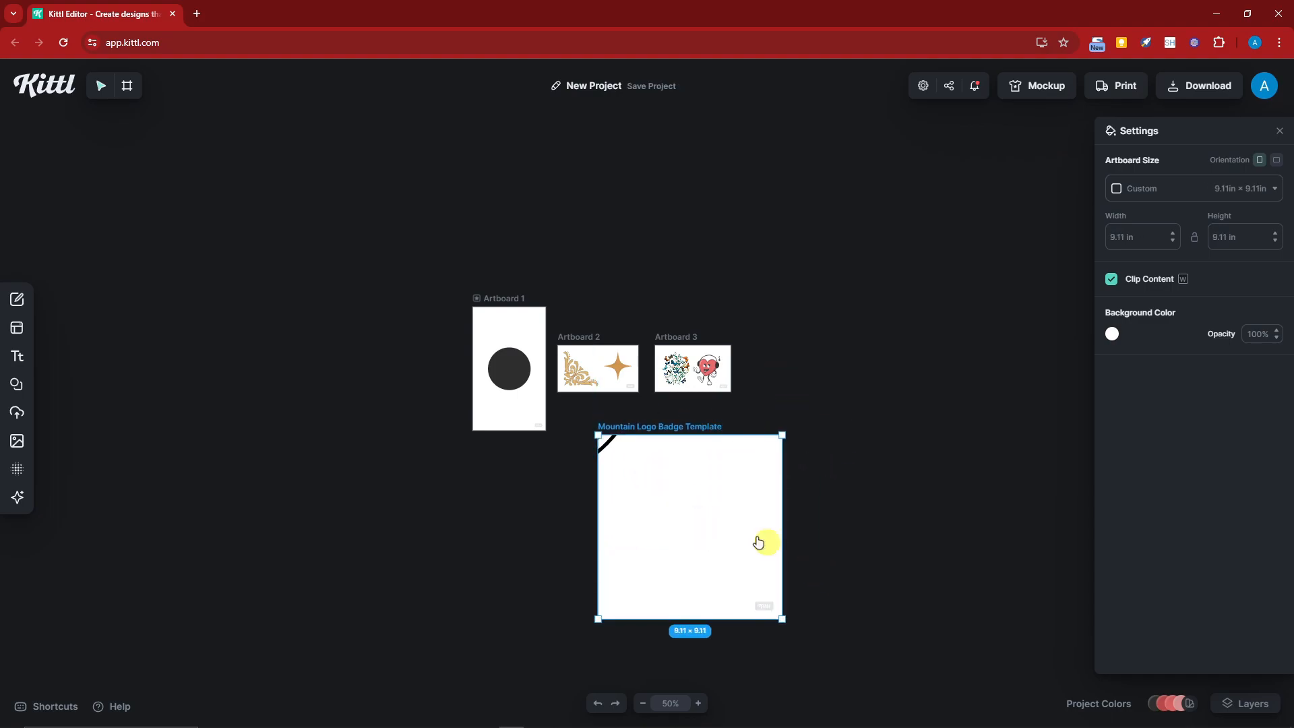
# Fit the mountain badge artwork centred inside its template artboard.
pyautogui.moveTo(611, 447); pyautogui.dragTo(765, 577)
pyautogui.moveTo(799, 356); pyautogui.dragTo(719, 506)
pyautogui.click(819, 438)
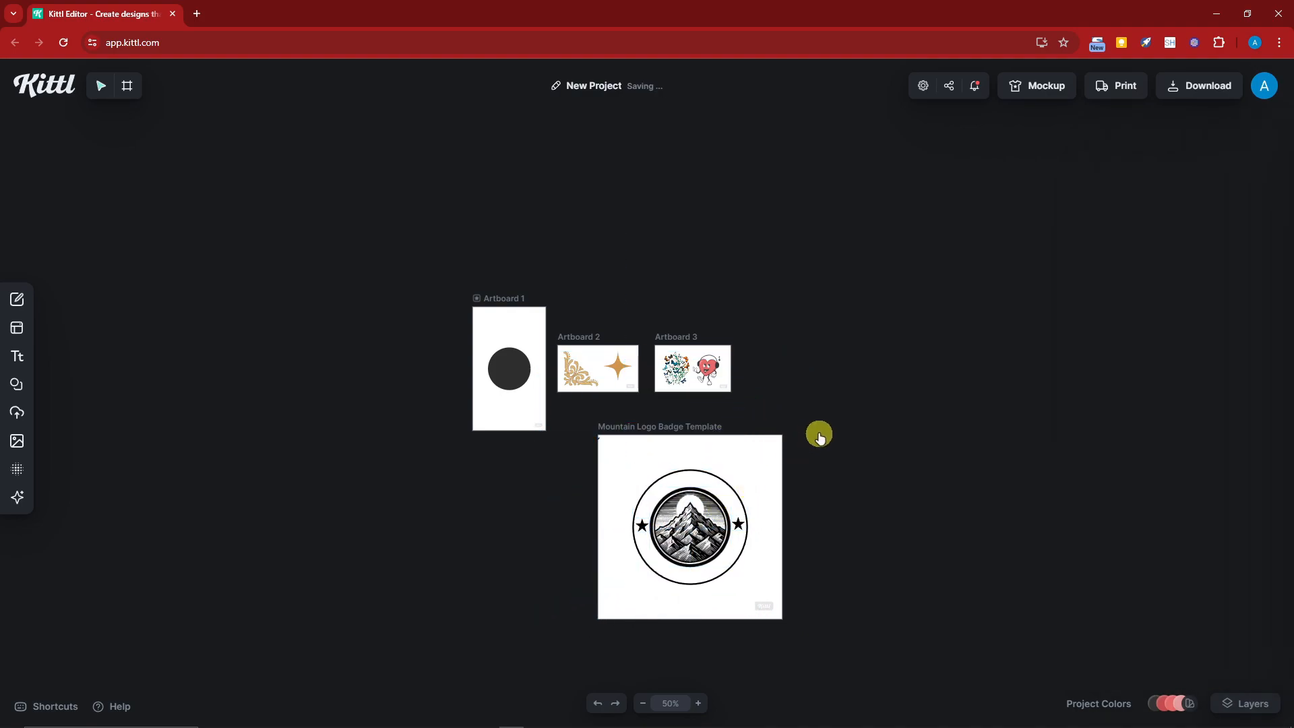
# Move the gold star from Artboard 2 onto Artboard 1 and centre it on the dark circle.
pyautogui.moveTo(2, 355)
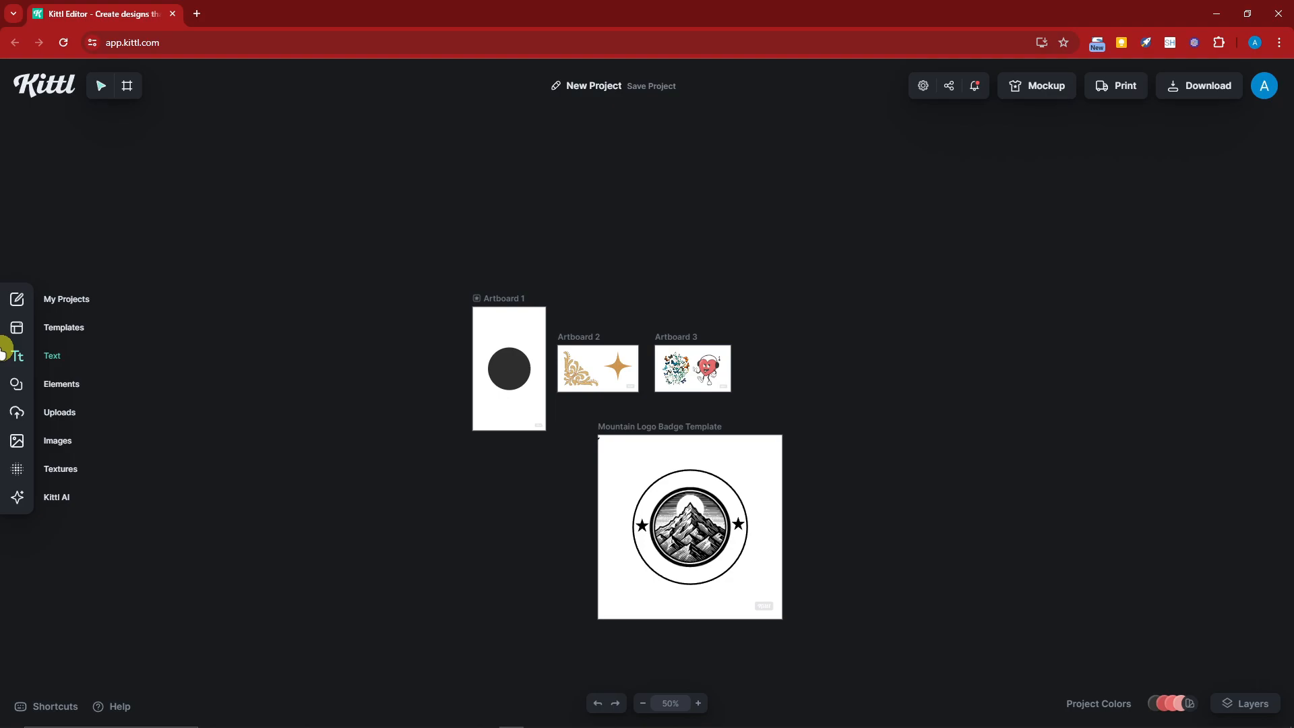
pyautogui.click(700, 705)
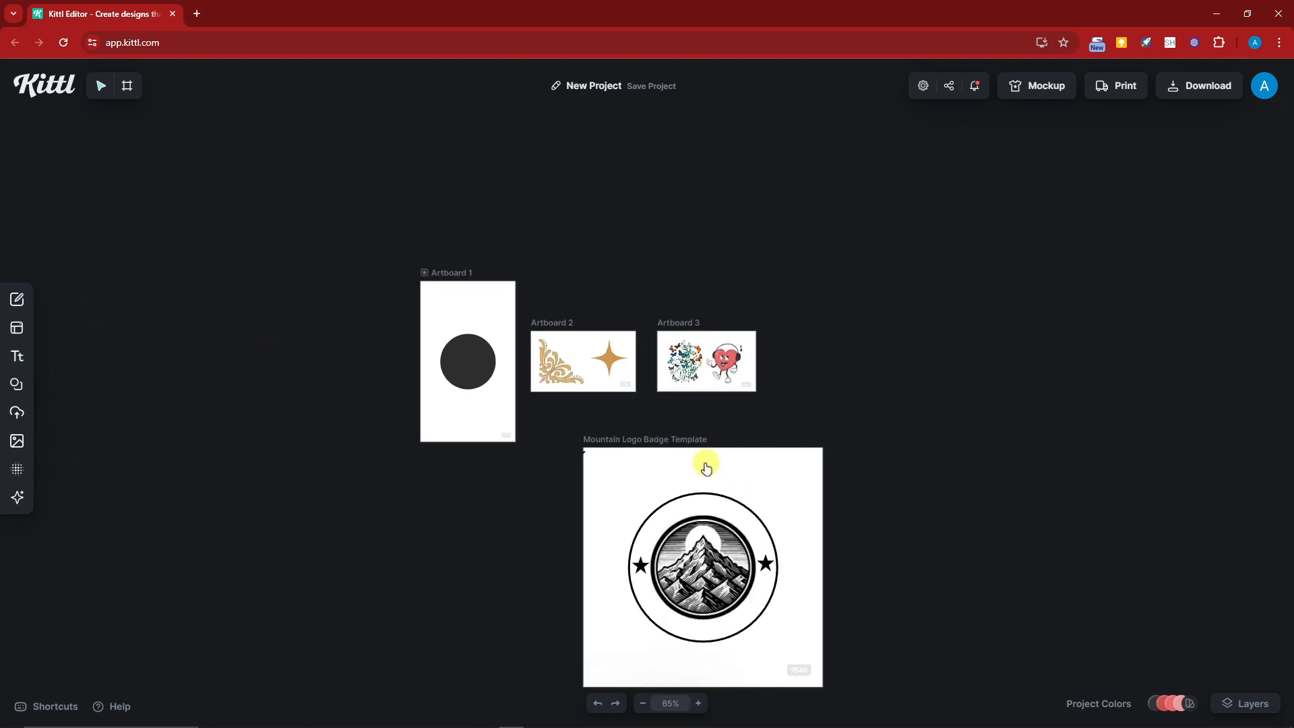
pyautogui.click(541, 358)
pyautogui.moveTo(610, 359); pyautogui.dragTo(489, 349)
pyautogui.click(531, 486)
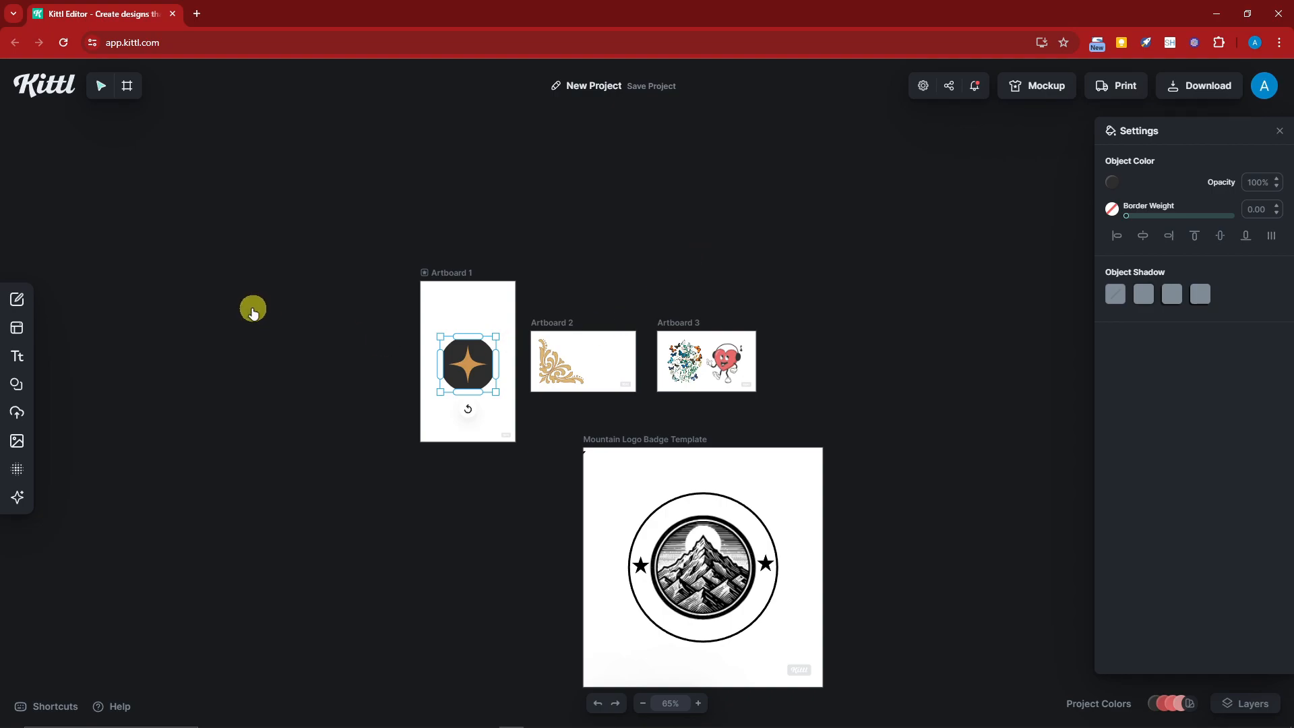
pyautogui.click(263, 312)
pyautogui.click(466, 367)
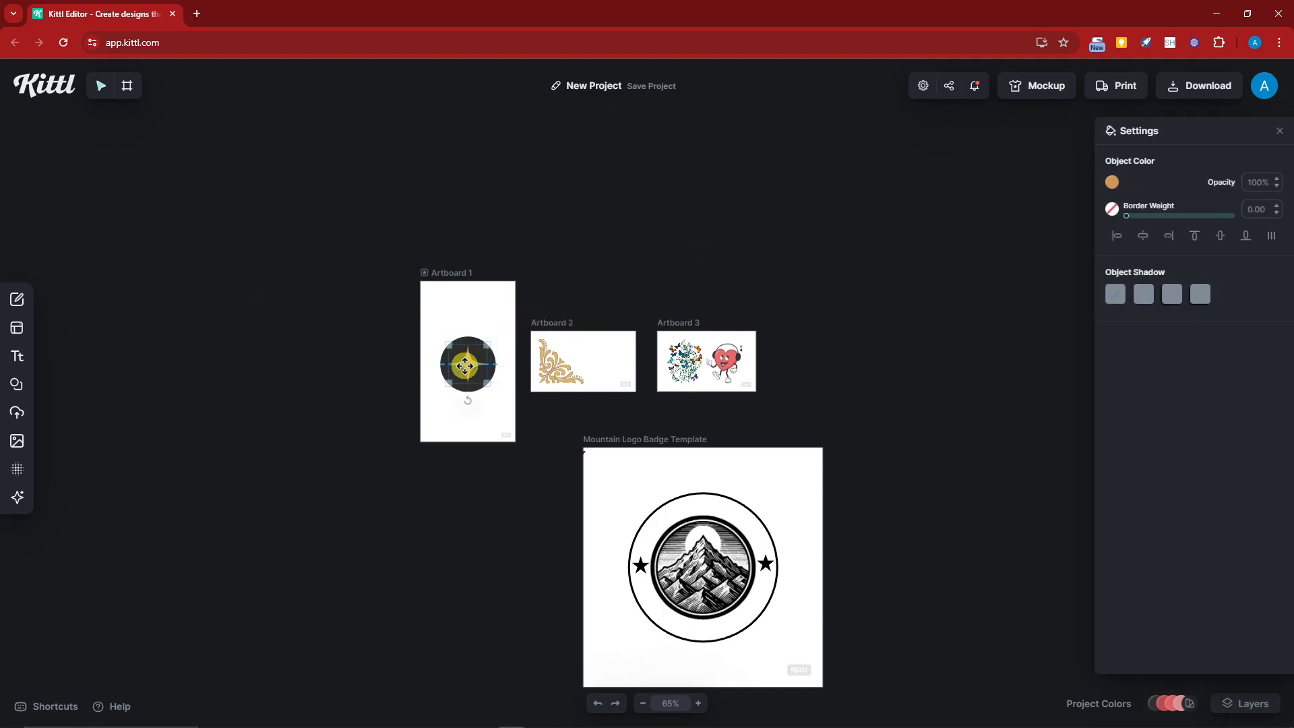
pyautogui.click(442, 337)
pyautogui.click(507, 381)
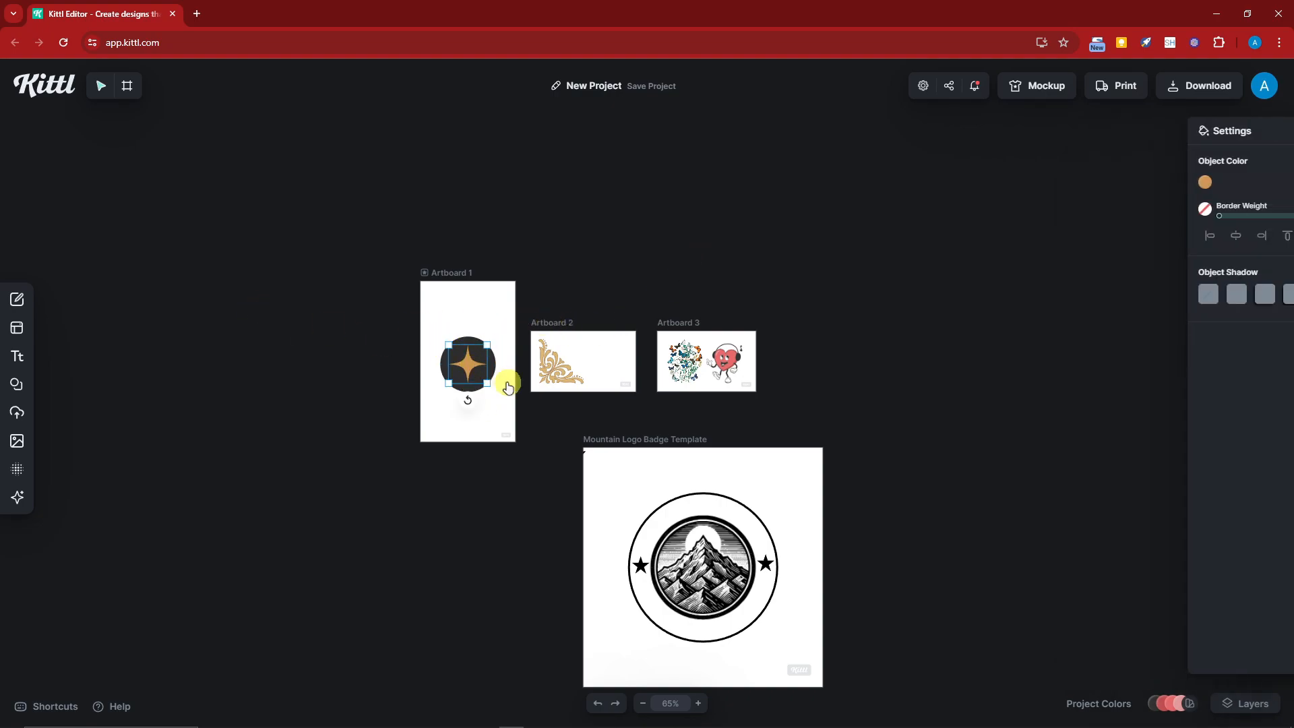
# Select the circle and star on Artboard 1 together, group them, and shift the group slightly upward.
pyautogui.click(438, 364)
pyautogui.click(443, 364)
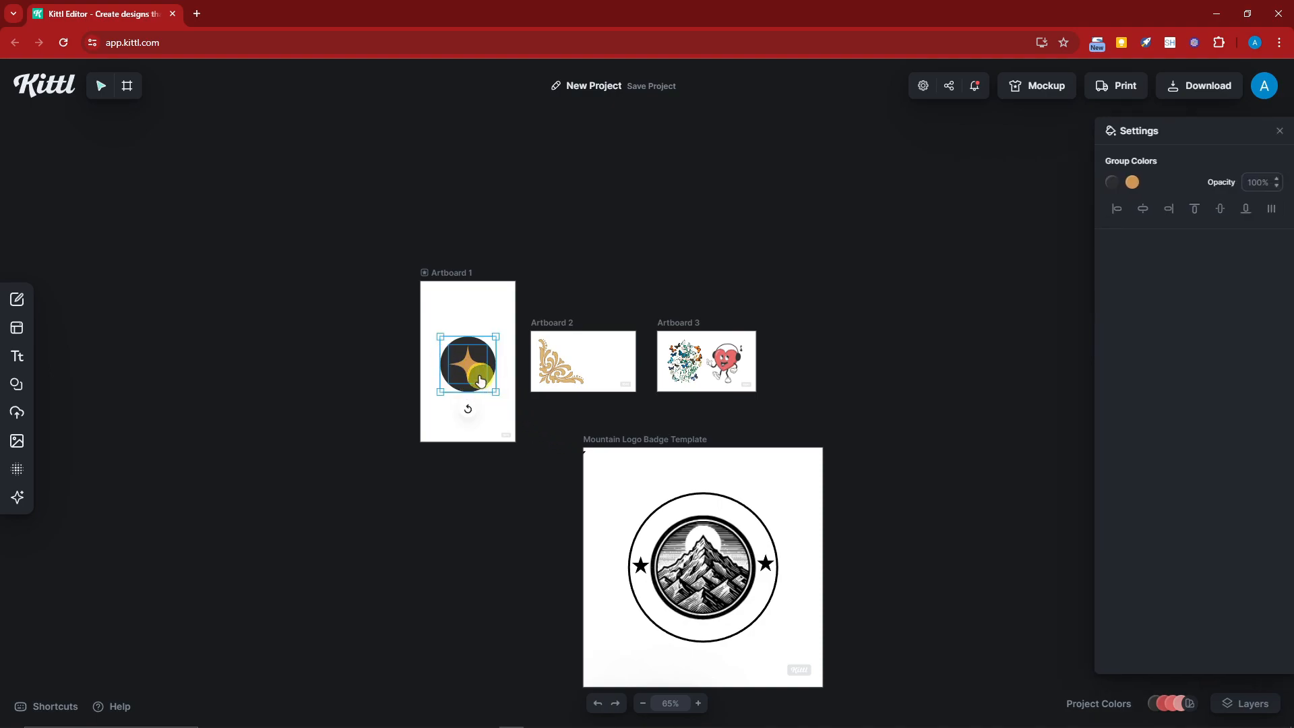
pyautogui.click(497, 419)
pyautogui.click(483, 373)
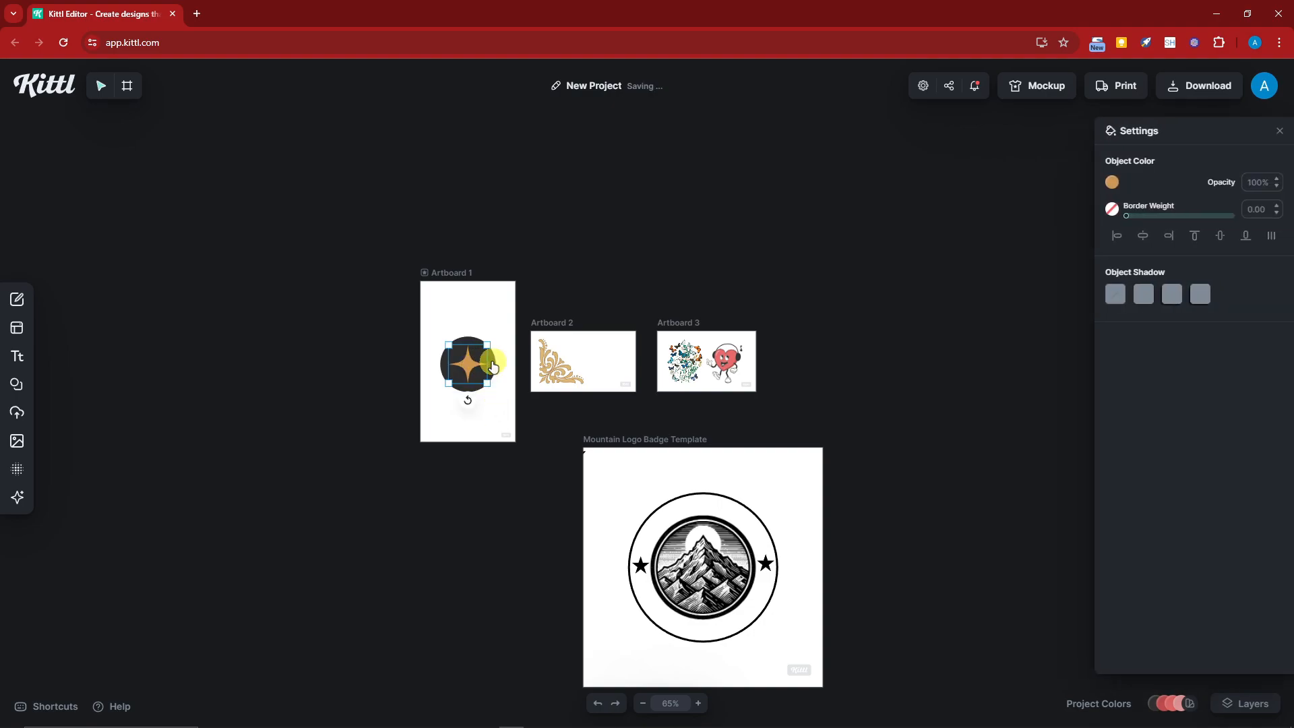
pyautogui.click(493, 367)
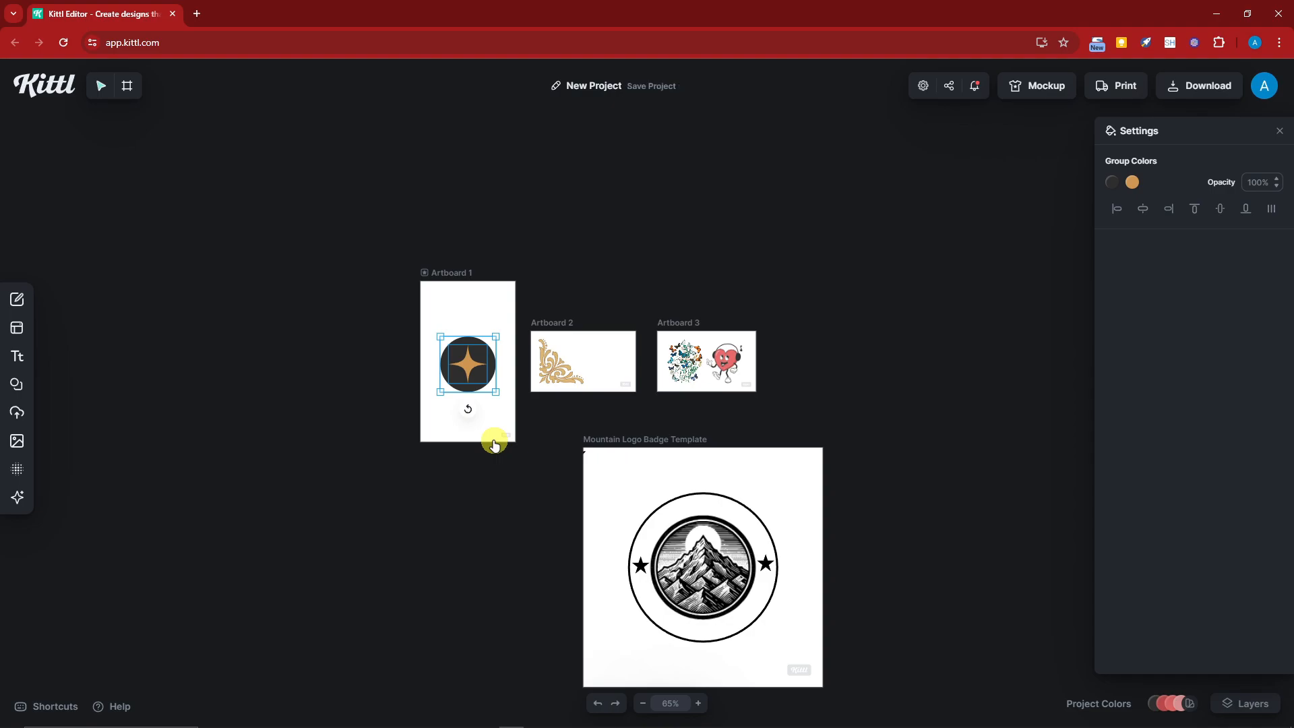
pyautogui.click(508, 422)
pyautogui.click(479, 357)
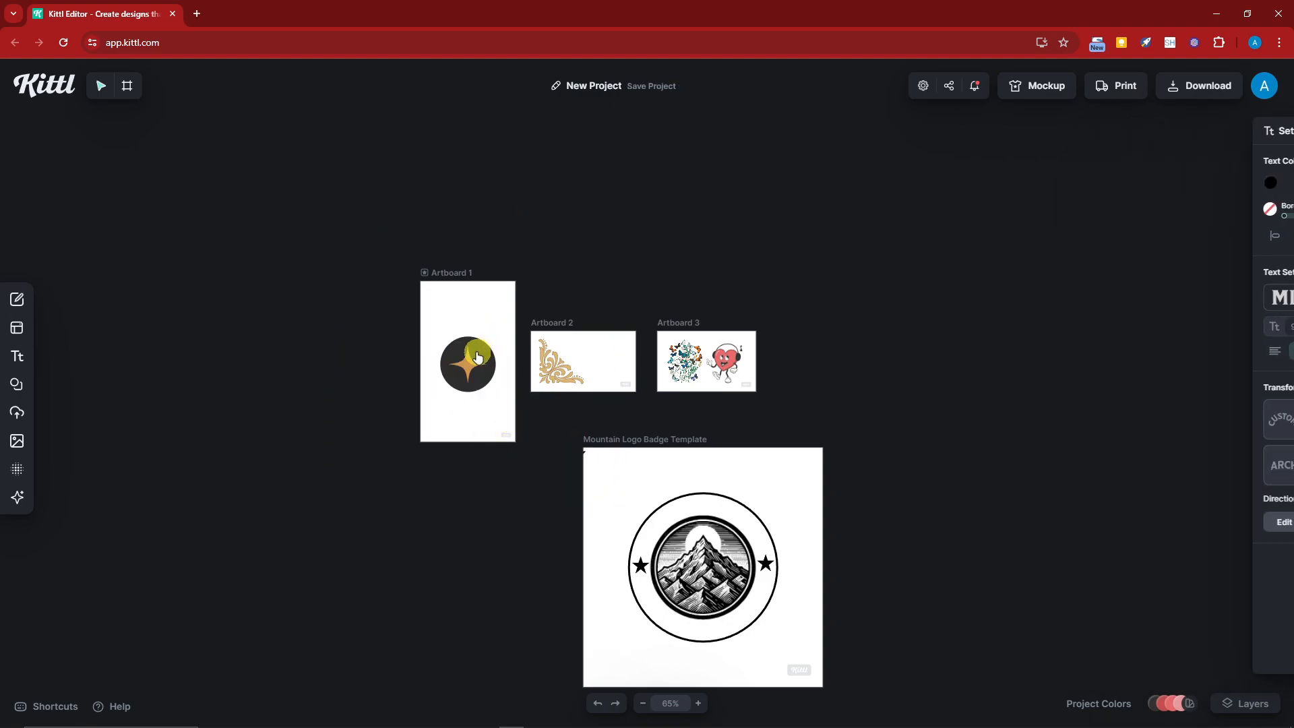
pyautogui.click(479, 358)
pyautogui.moveTo(479, 356); pyautogui.dragTo(479, 352)
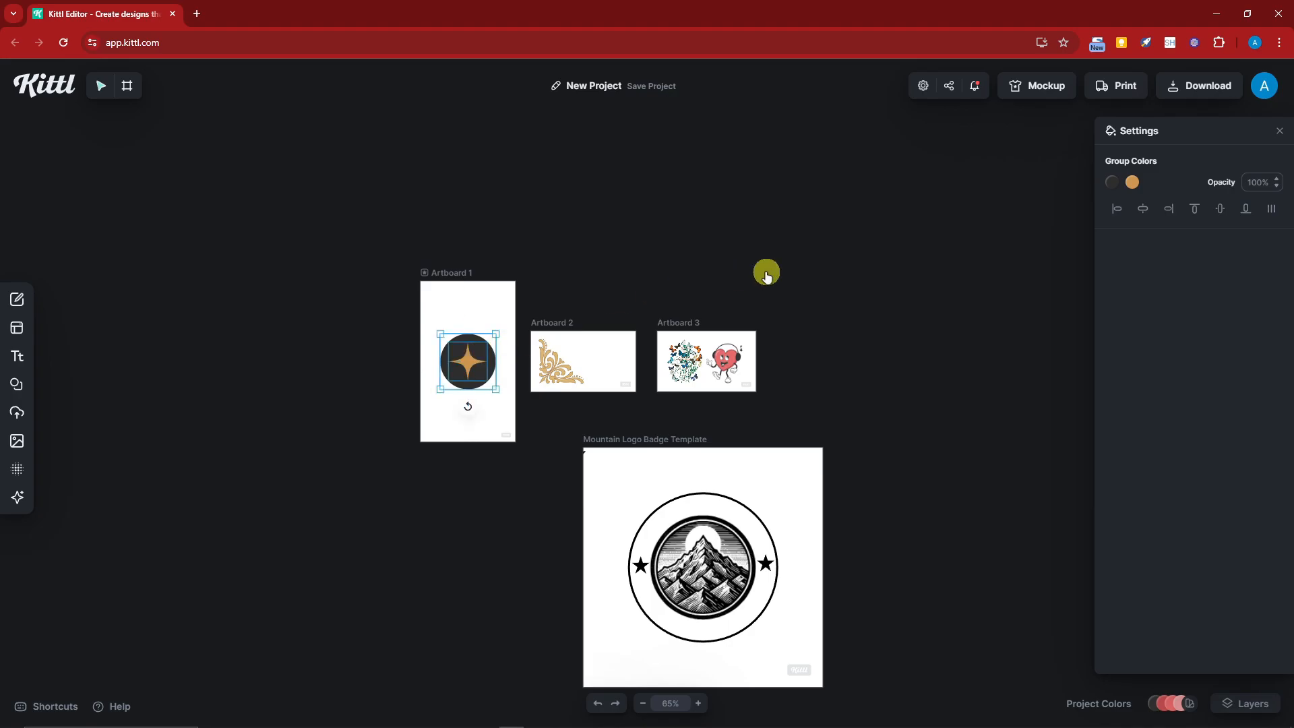
# Select the whole mountain logo template with its contents and move it closer beneath Artboards 2 and 3.
pyautogui.click(698, 702)
pyautogui.click(823, 499)
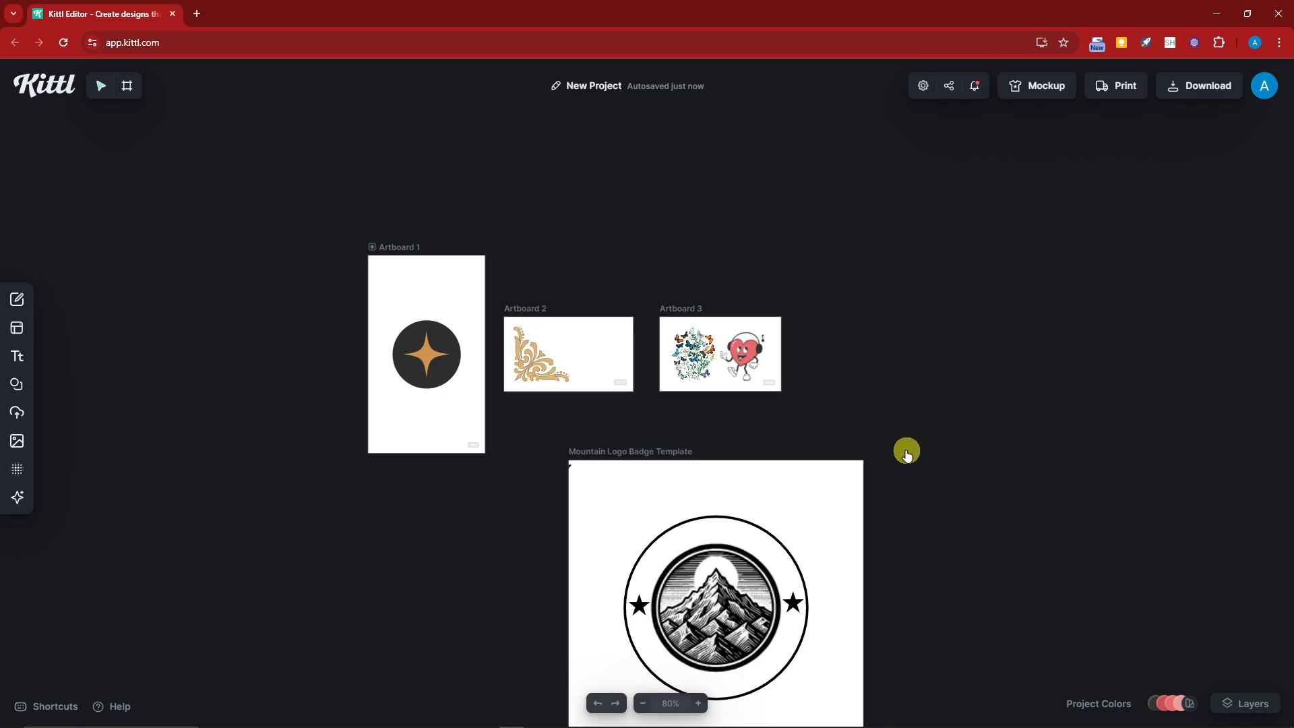
pyautogui.scroll(-2, 907, 453)
pyautogui.moveTo(556, 303); pyautogui.dragTo(997, 641)
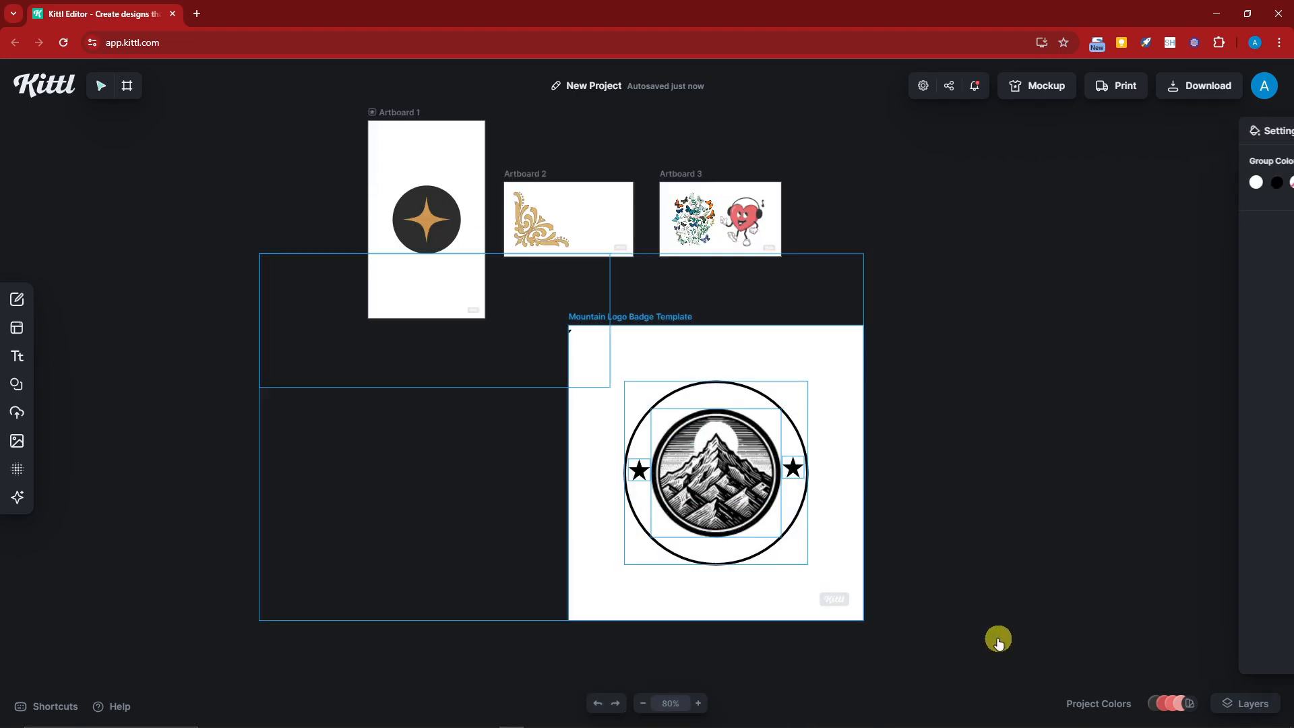
pyautogui.moveTo(827, 373); pyautogui.dragTo(752, 321)
pyautogui.scroll(4, 819, 316)
pyautogui.click(765, 442)
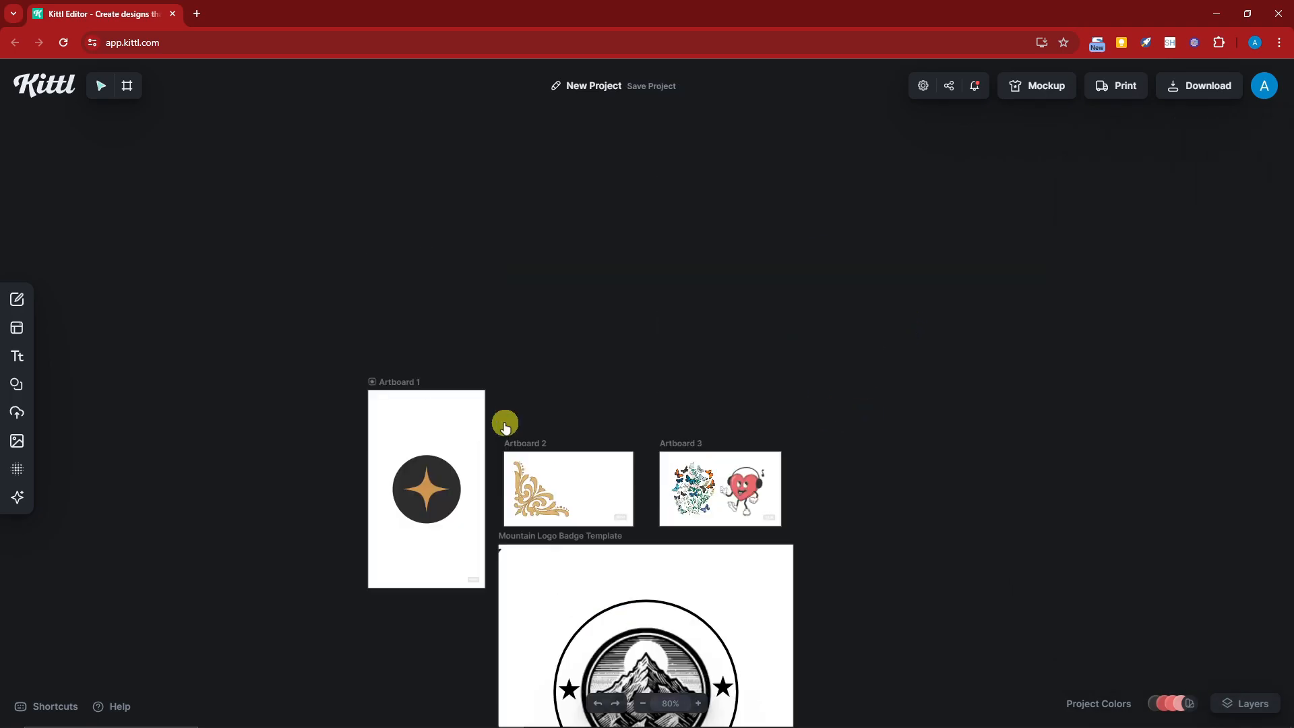
pyautogui.scroll(-2, 503, 433)
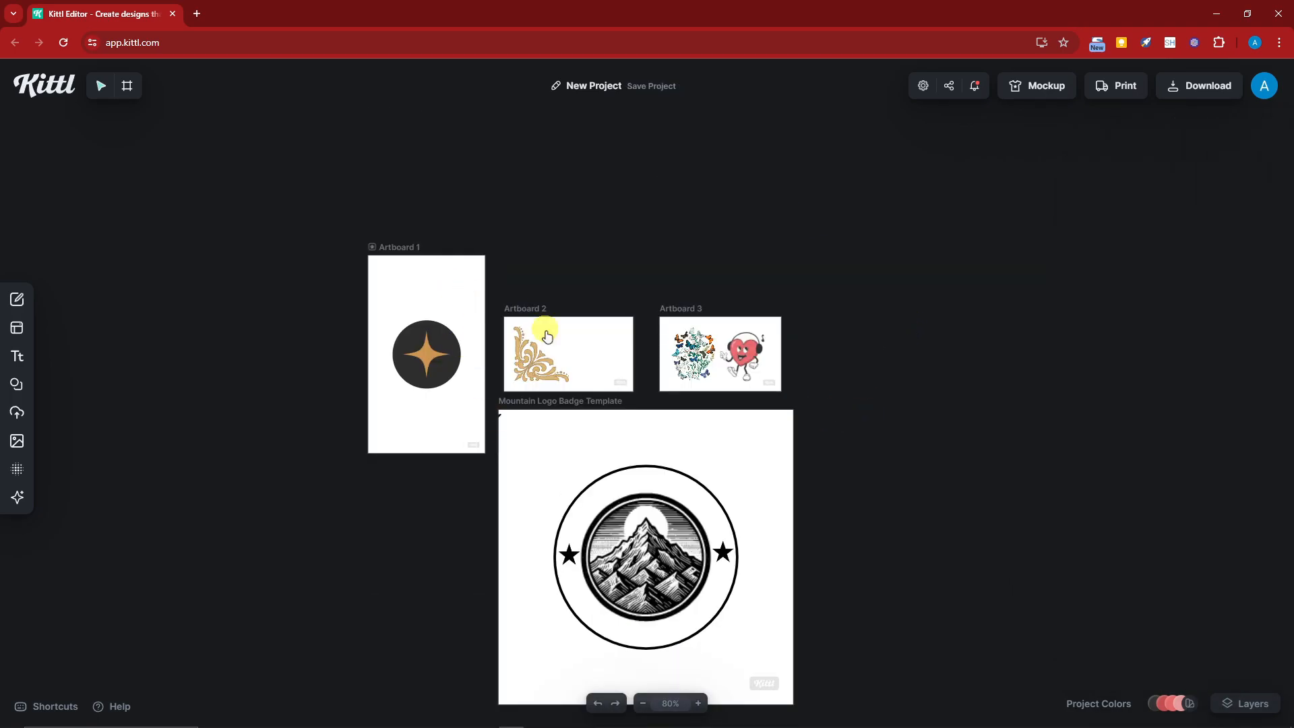
# Set Artboard 1's background to a solid orange, hex cc7218.
pyautogui.click(418, 245)
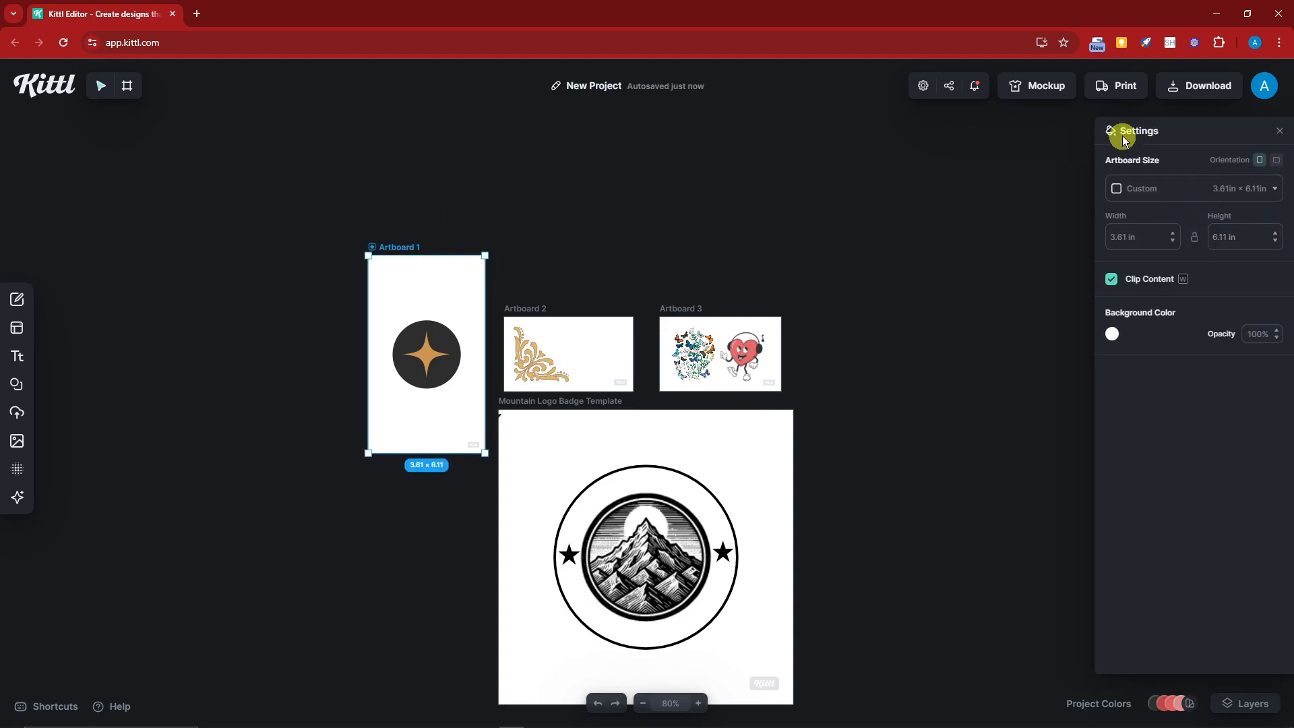
pyautogui.click(1112, 333)
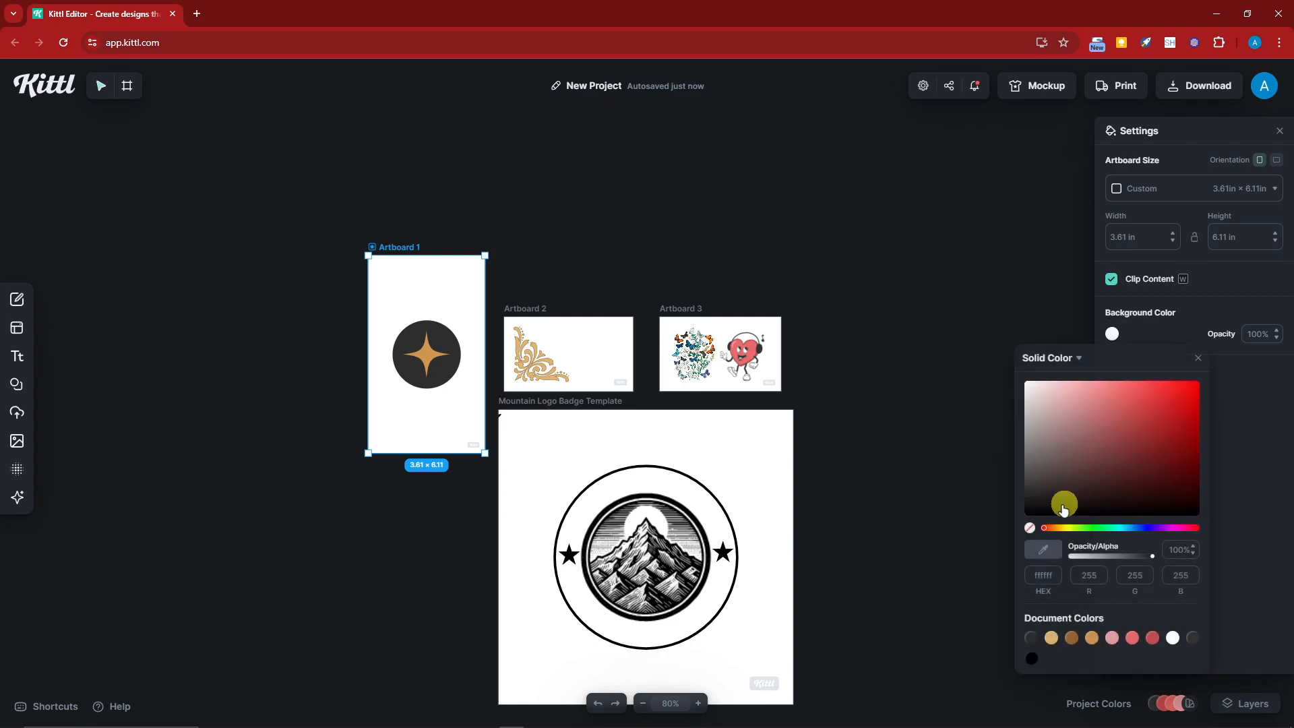
pyautogui.moveTo(1046, 528); pyautogui.dragTo(1056, 527)
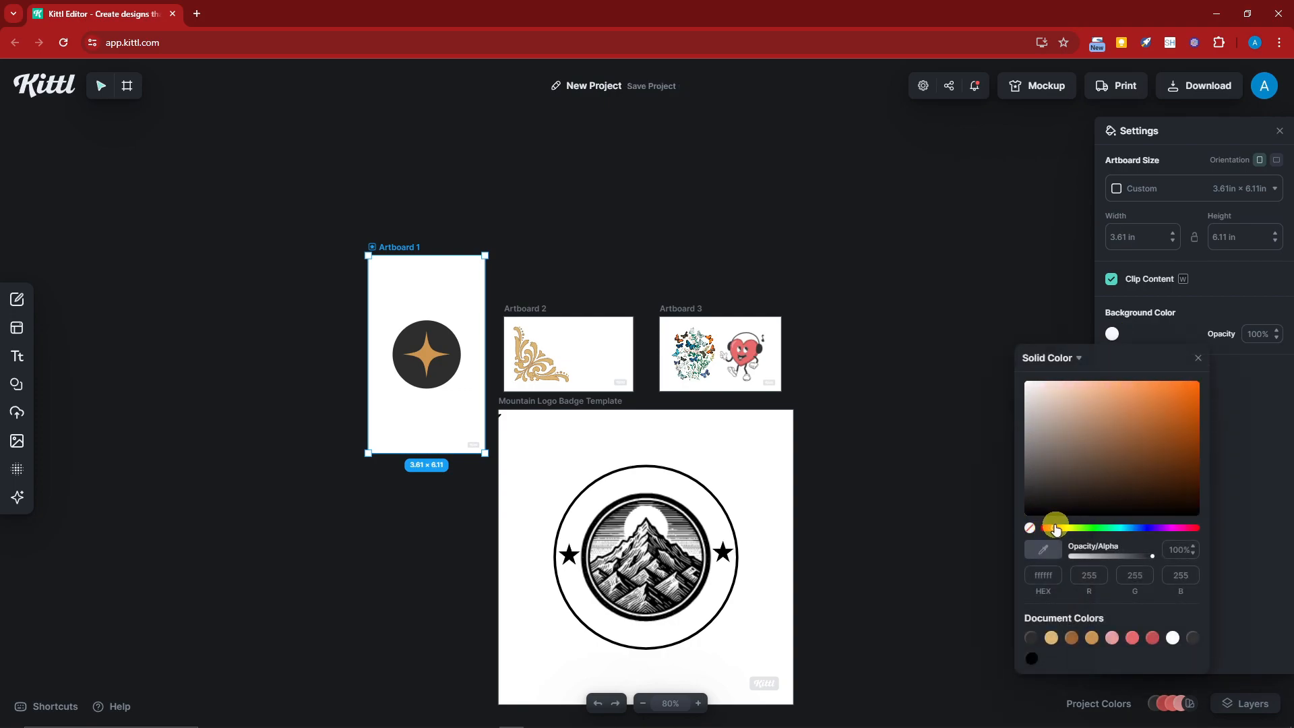
pyautogui.click(1178, 409)
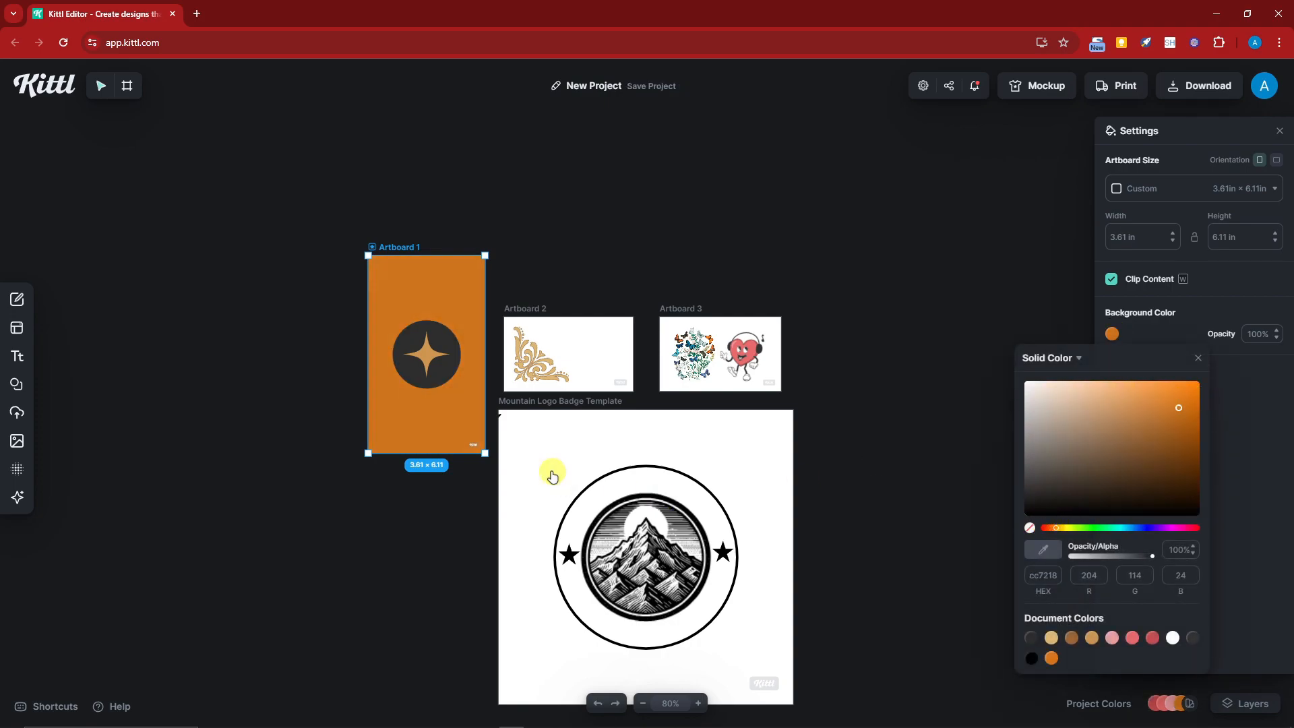
pyautogui.click(607, 439)
# Set the Mountain Logo Badge Template artboard's background to a light green, hex 7cd47c.
pyautogui.click(587, 411)
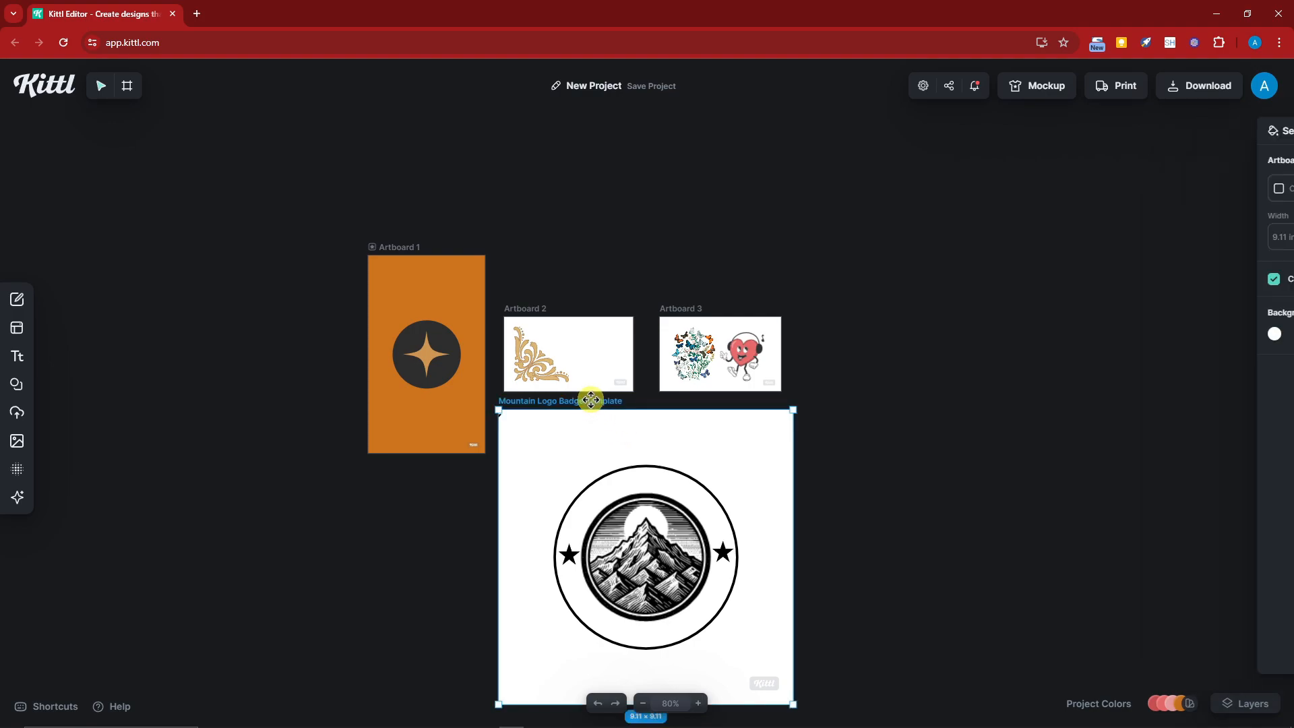
pyautogui.click(1111, 334)
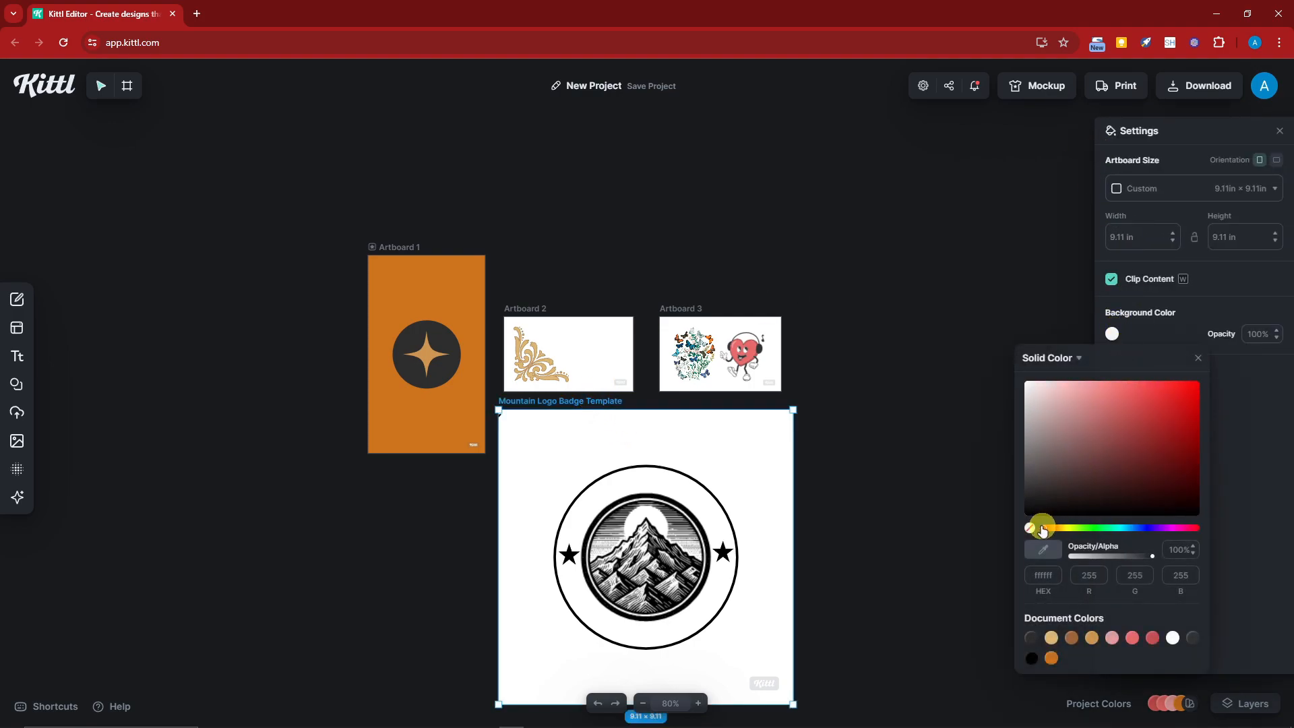
pyautogui.moveTo(1047, 534); pyautogui.dragTo(1094, 528)
pyautogui.moveTo(1089, 427)
pyautogui.mouseDown()
pyautogui.moveTo(1161, 422)
pyautogui.moveTo(1155, 409)
pyautogui.moveTo(1097, 408)
pyautogui.mouseUp()
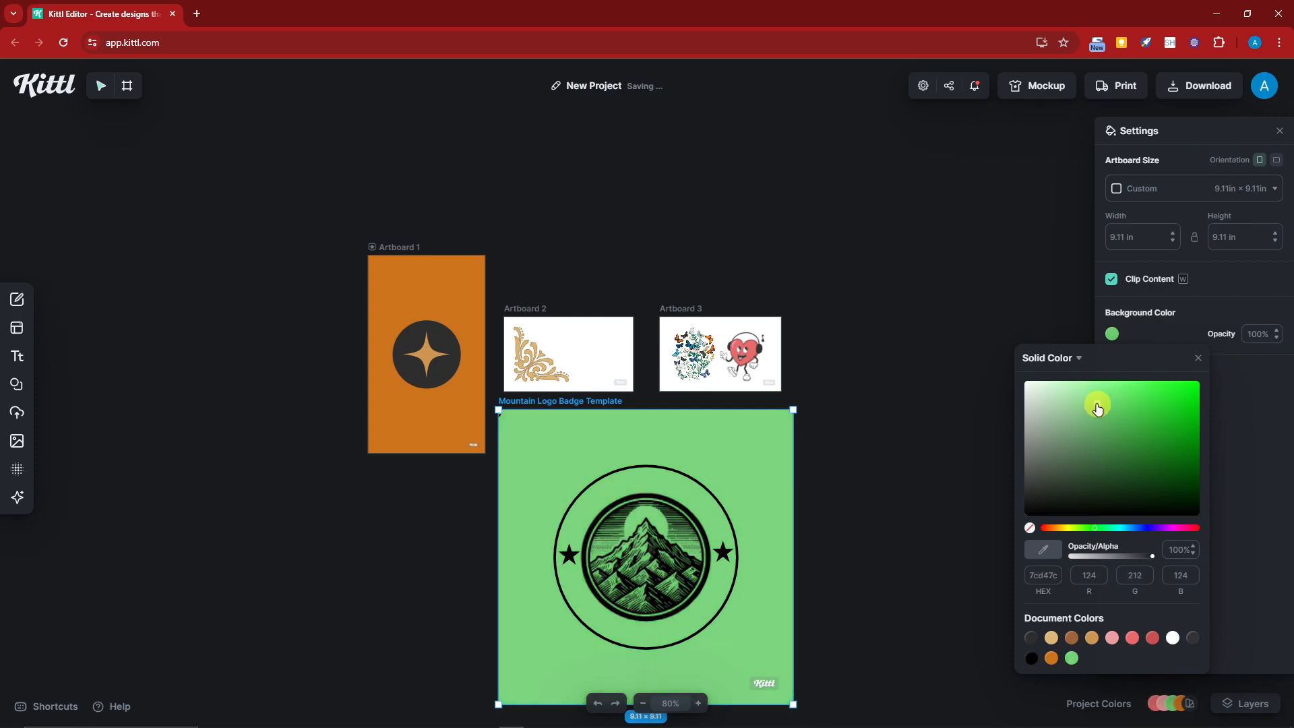
pyautogui.click(554, 370)
# Set Artboard 2's background to a solid muted red.
pyautogui.click(531, 308)
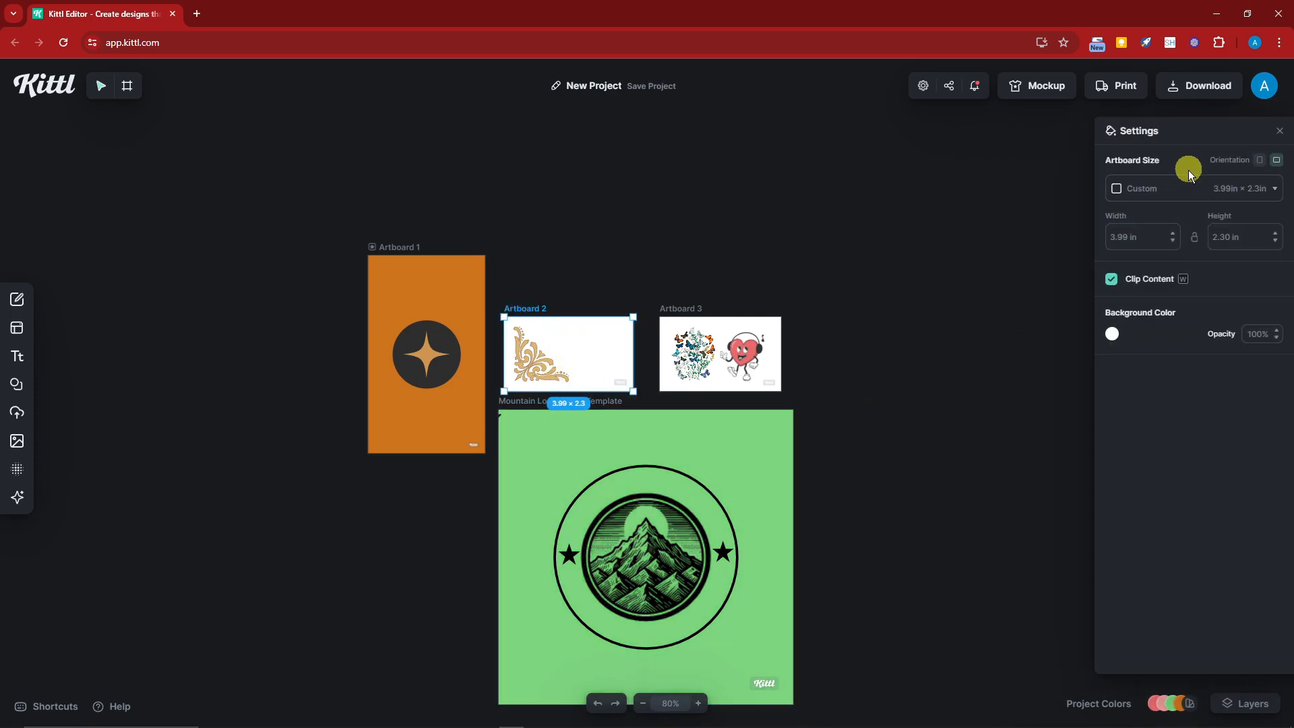
pyautogui.click(1112, 334)
pyautogui.click(1152, 424)
pyautogui.moveTo(1152, 424); pyautogui.dragTo(1144, 417)
pyautogui.click(773, 342)
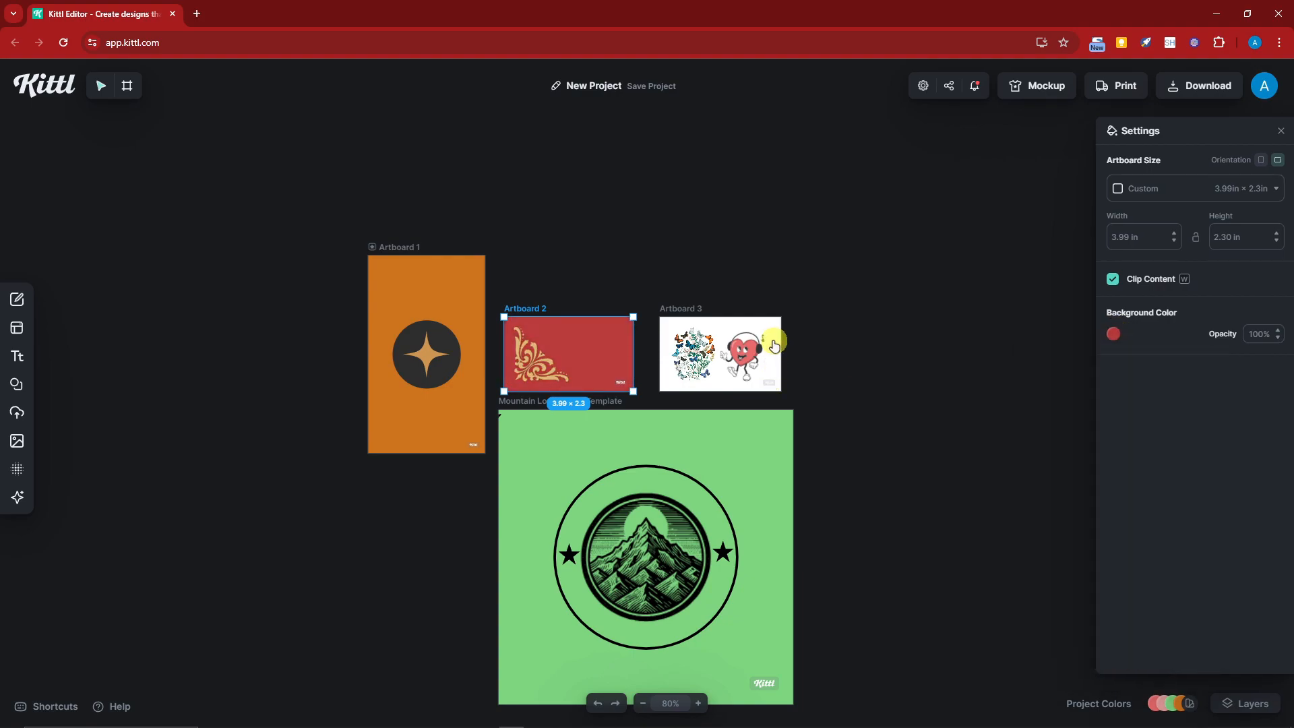
# Set Artboard 3's background to a solid turquoise, hex 32d1dd.
pyautogui.click(700, 315)
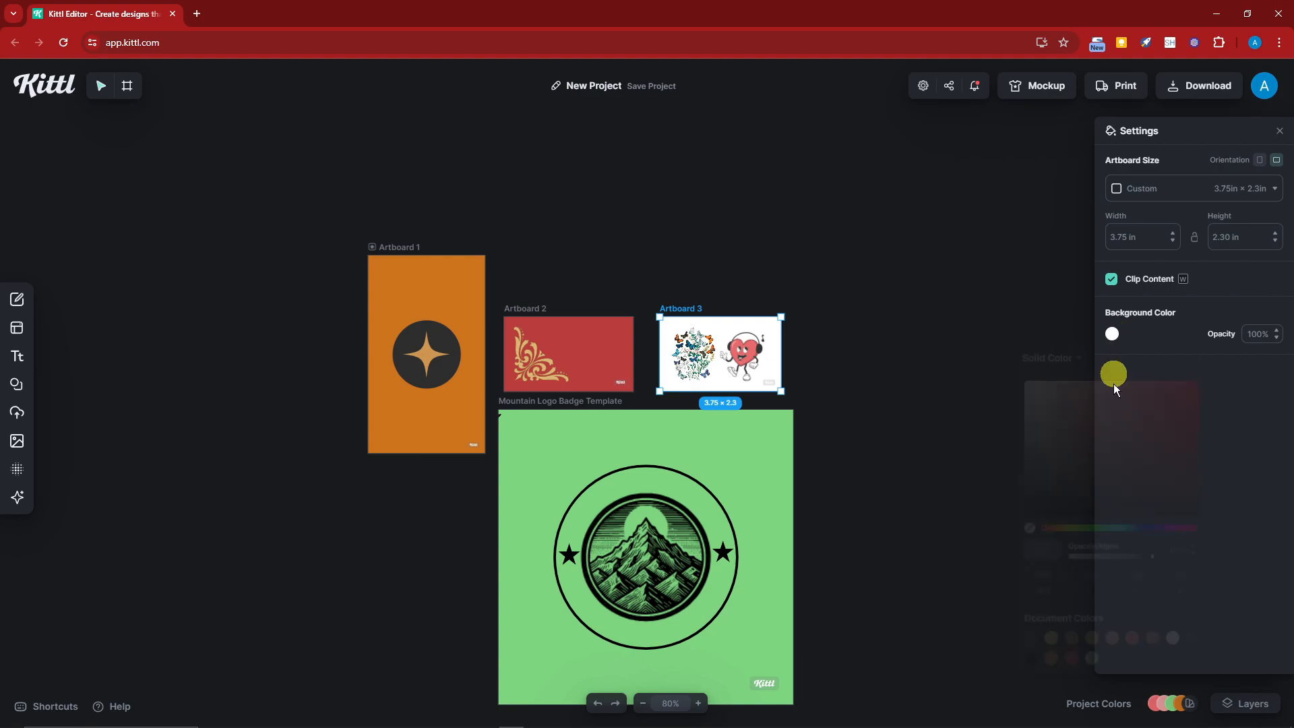
pyautogui.click(1114, 334)
pyautogui.moveTo(1043, 532); pyautogui.dragTo(1121, 528)
pyautogui.click(1160, 403)
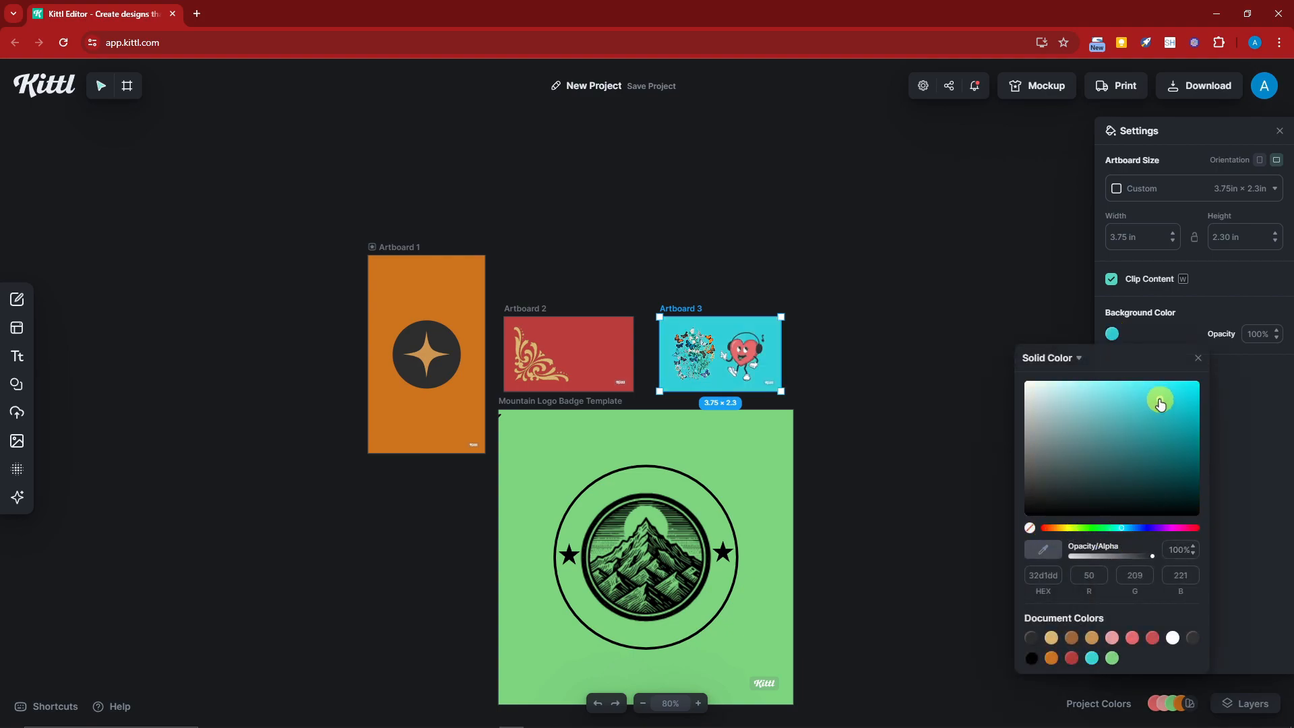
pyautogui.click(835, 301)
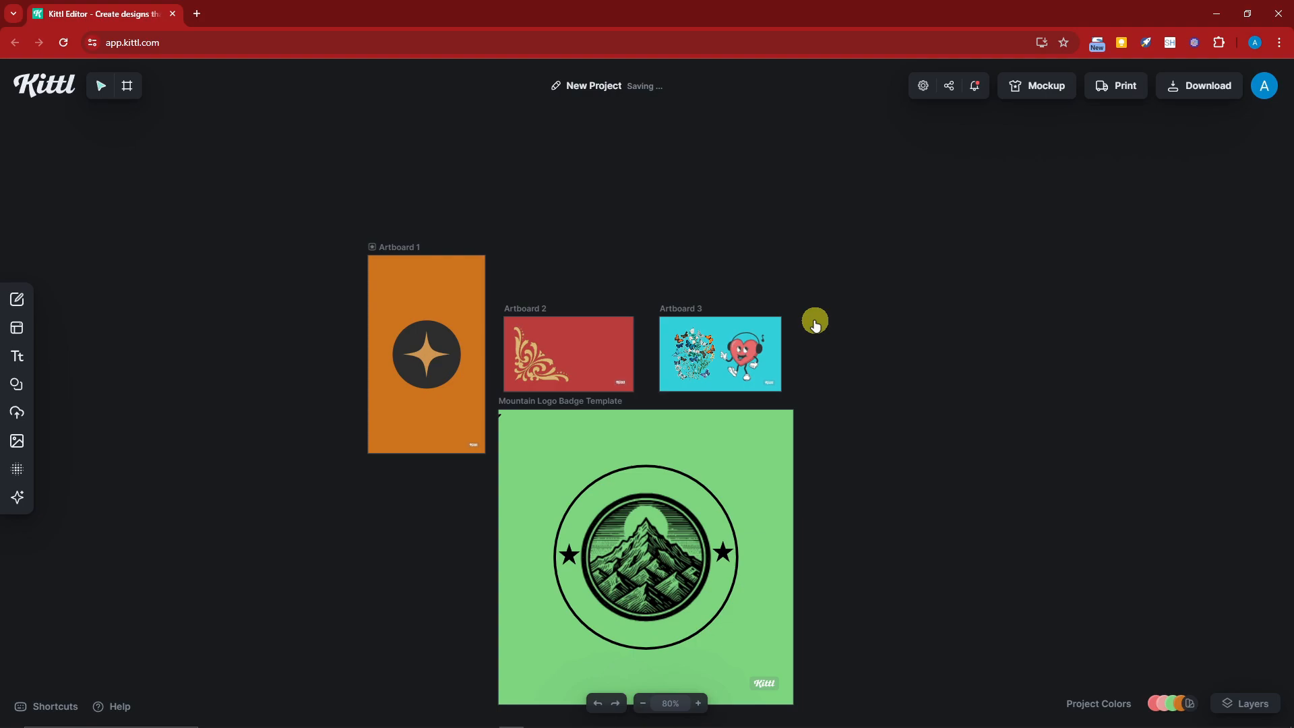
# Review the context options for Artboard 1 and the editor's list of keyboard shortcuts.
pyautogui.rightClick(399, 253)
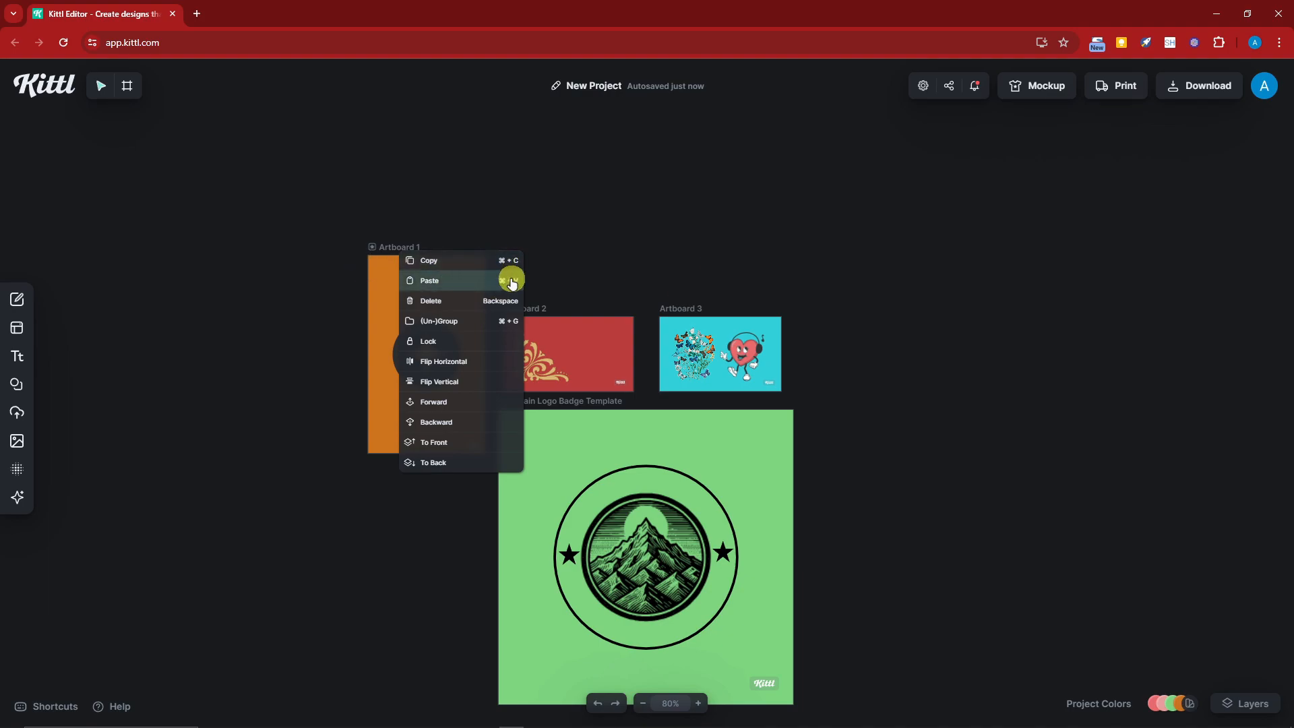
pyautogui.click(629, 257)
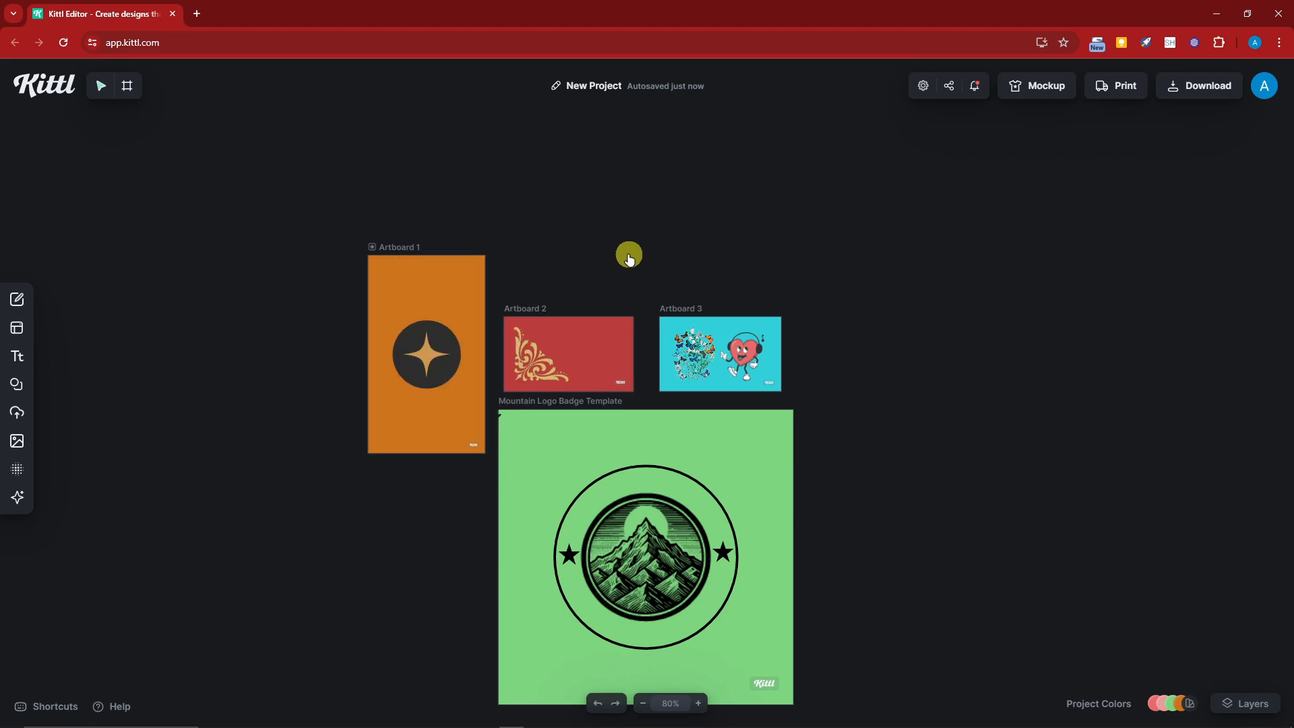
pyautogui.click(39, 707)
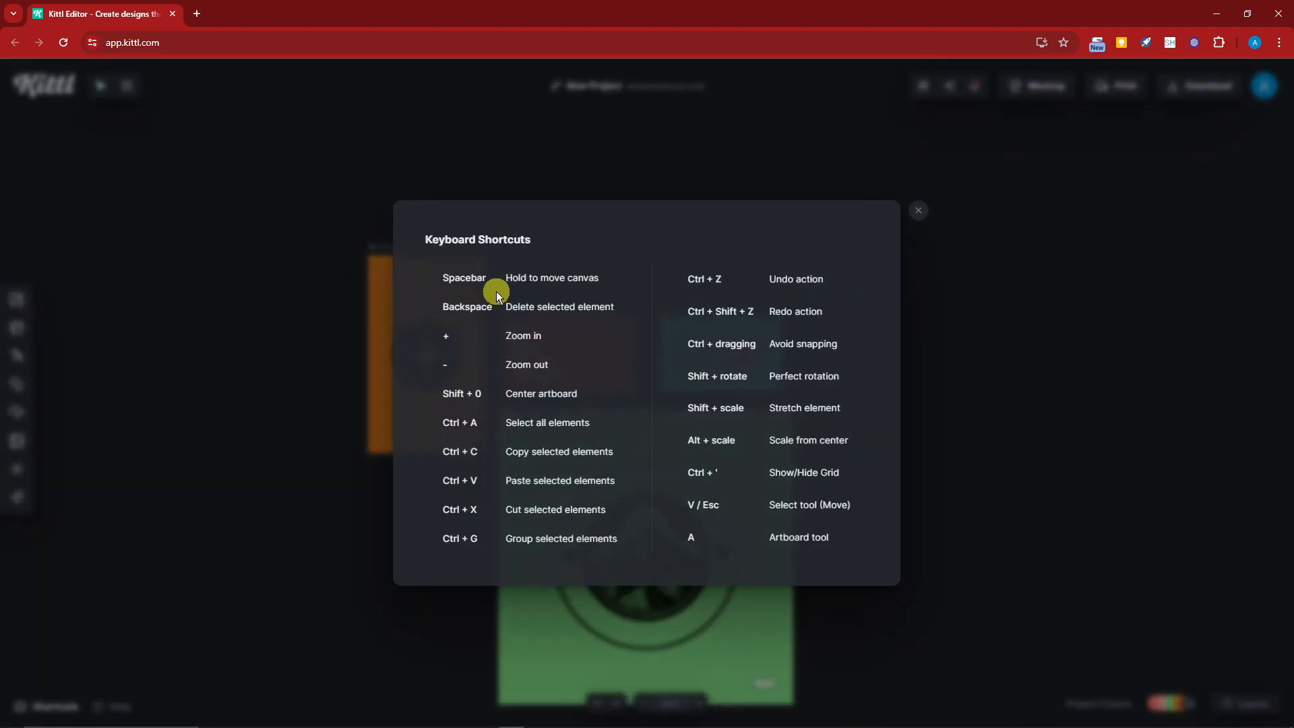
pyautogui.click(919, 212)
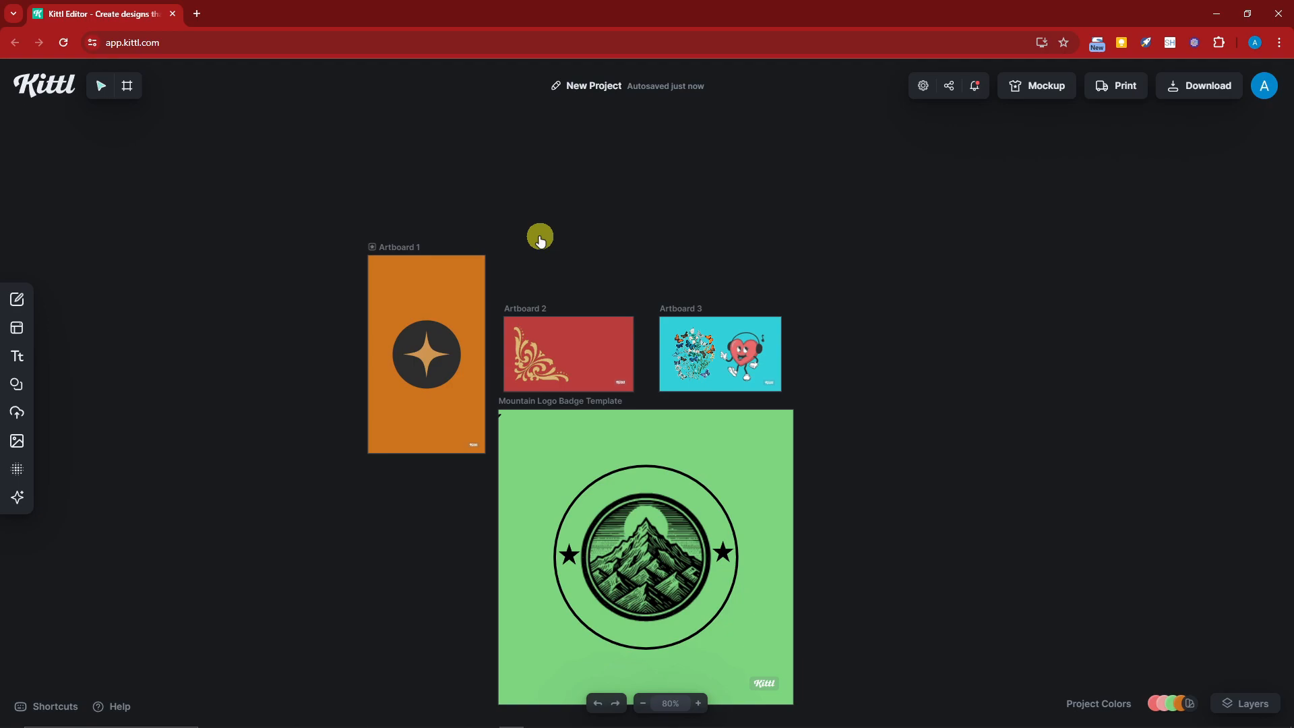
# Duplicate Artboard 1 with its star badge and place the copy directly to its left.
pyautogui.moveTo(384, 249); pyautogui.dragTo(245, 247)
pyautogui.click(636, 228)
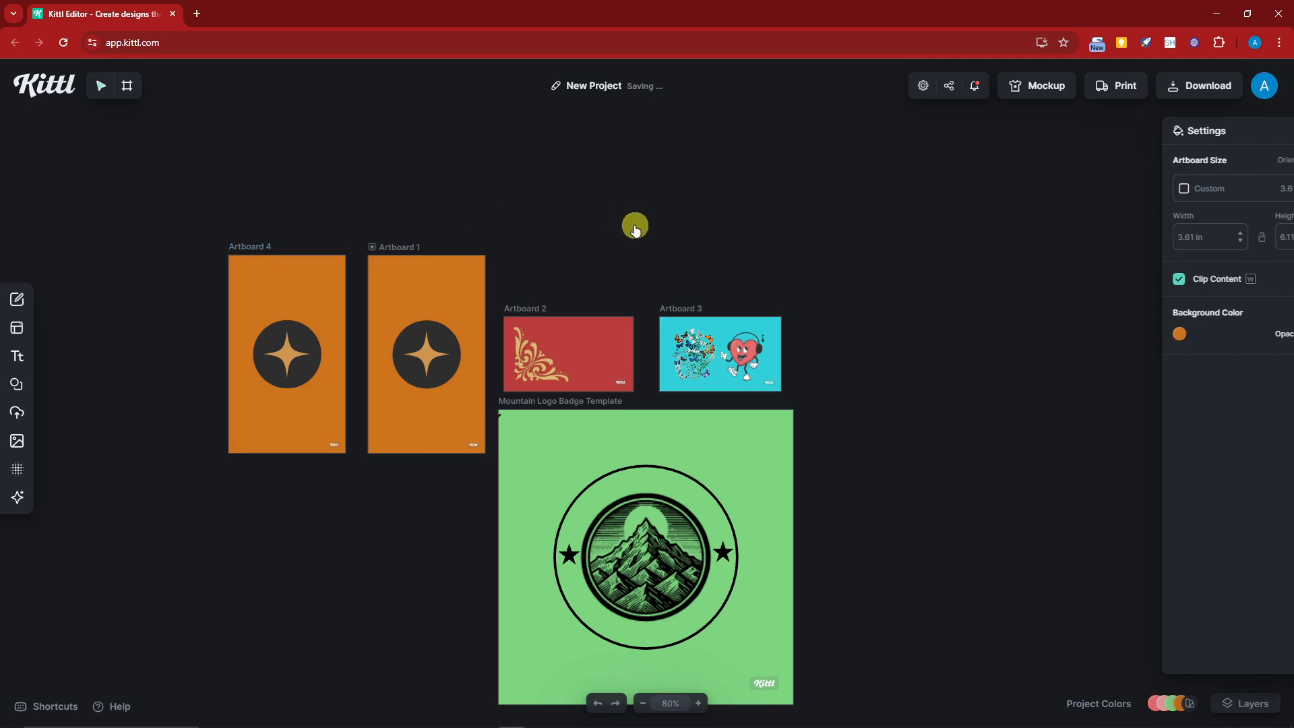
# Duplicate Artboard 1's star badge and place the copy in the upper right corner of the Mountain Logo Badge Template artboard.
pyautogui.click(429, 352)
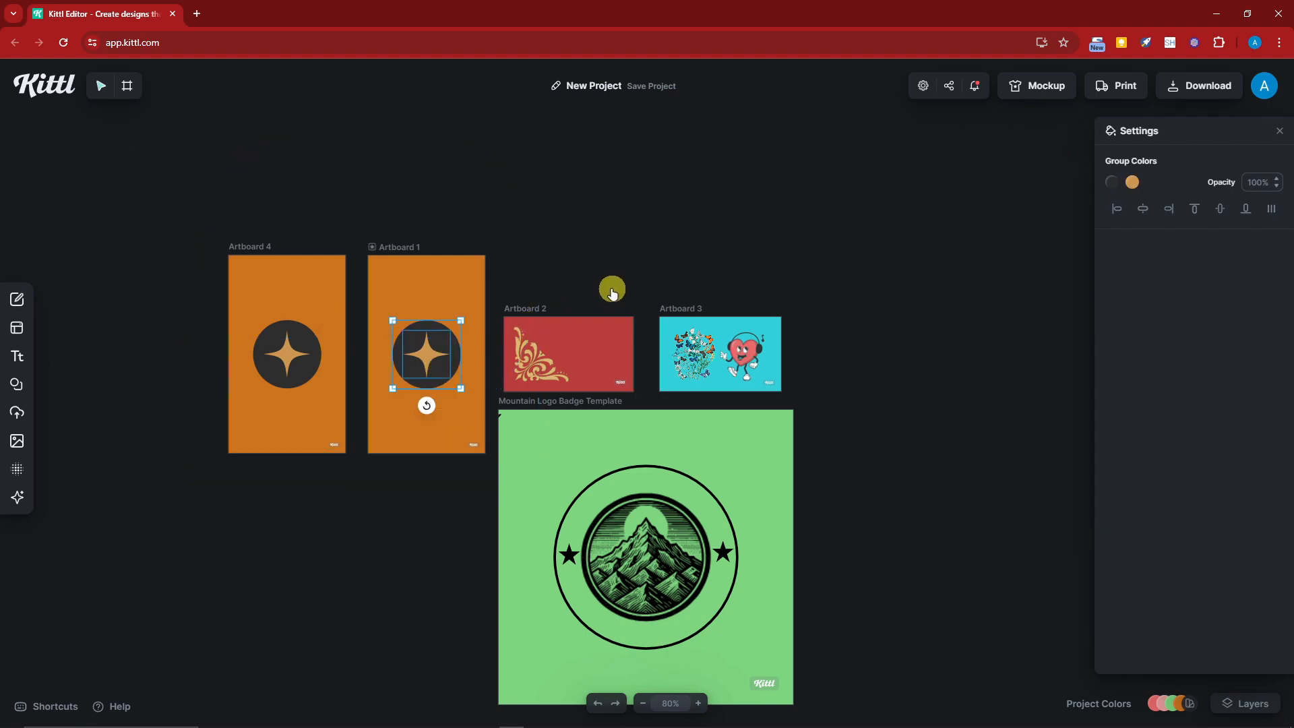
pyautogui.moveTo(428, 355); pyautogui.dragTo(623, 251)
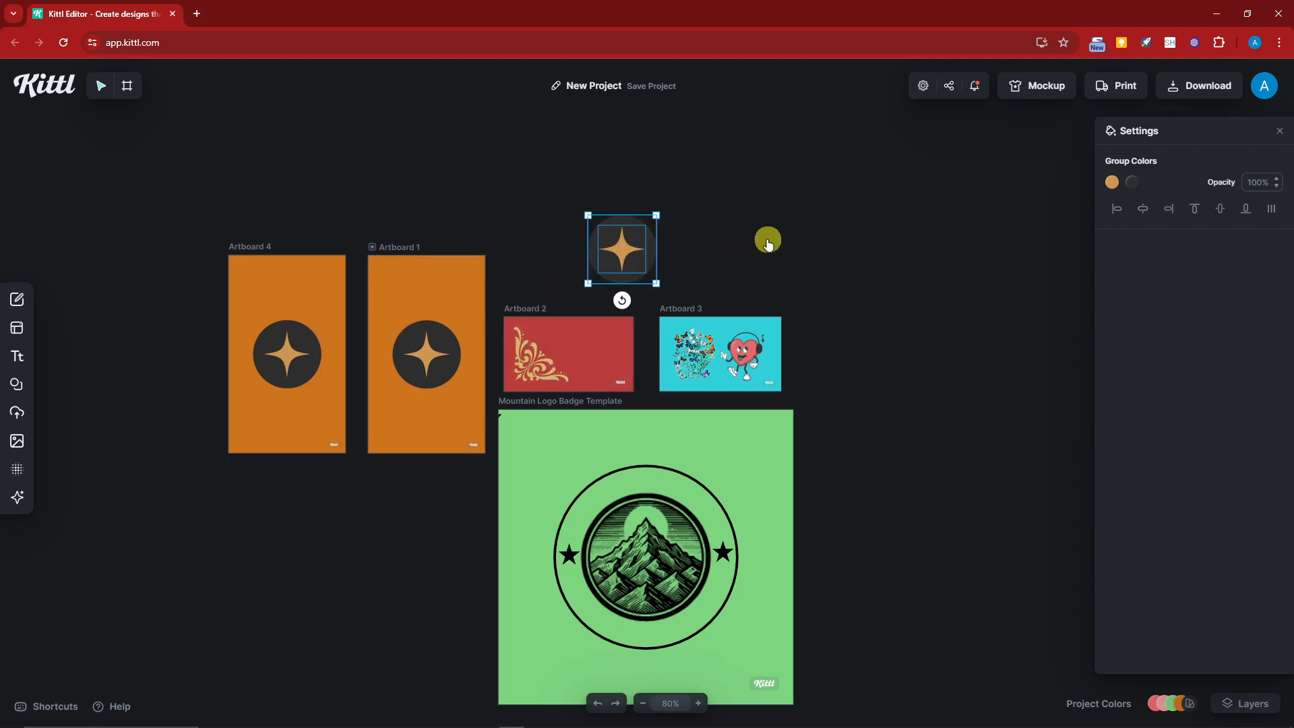
pyautogui.moveTo(620, 251); pyautogui.dragTo(736, 449)
pyautogui.click(921, 288)
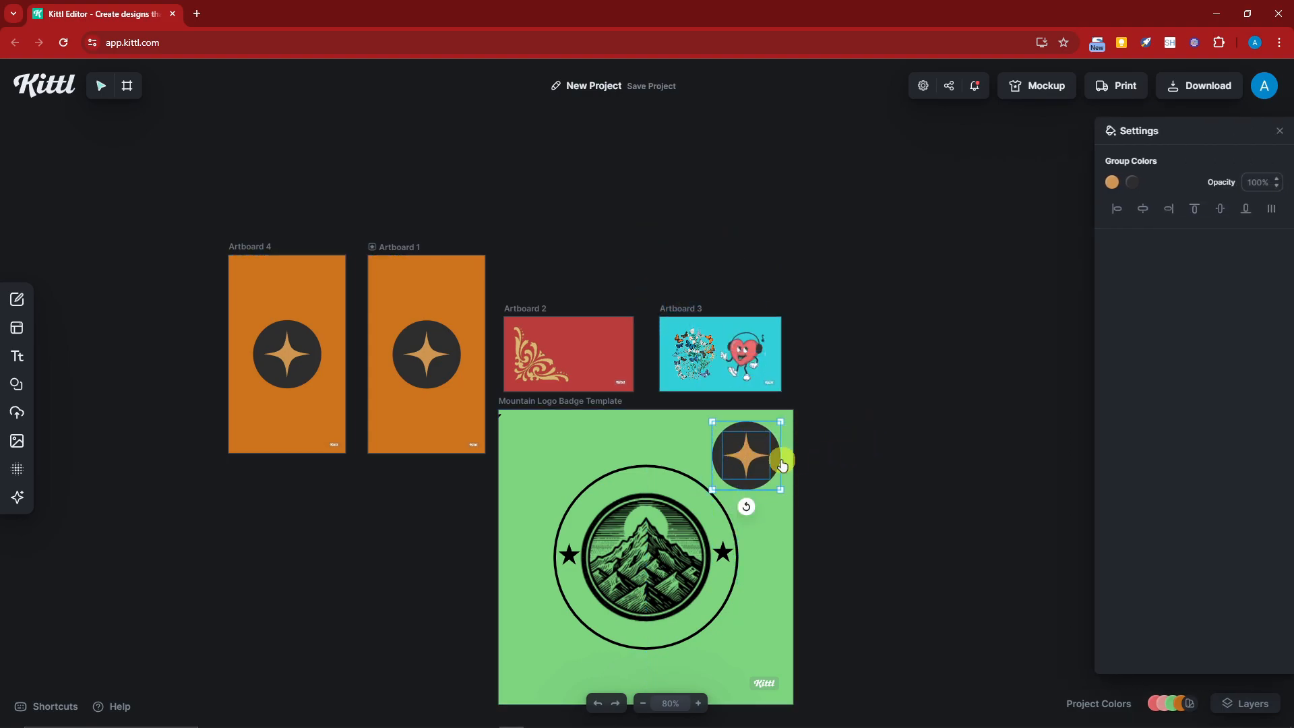
pyautogui.moveTo(744, 458)
pyautogui.mouseDown()
pyautogui.moveTo(792, 458)
pyautogui.moveTo(716, 446)
pyautogui.moveTo(775, 446)
pyautogui.moveTo(746, 447)
pyautogui.mouseUp()
pyautogui.click(870, 418)
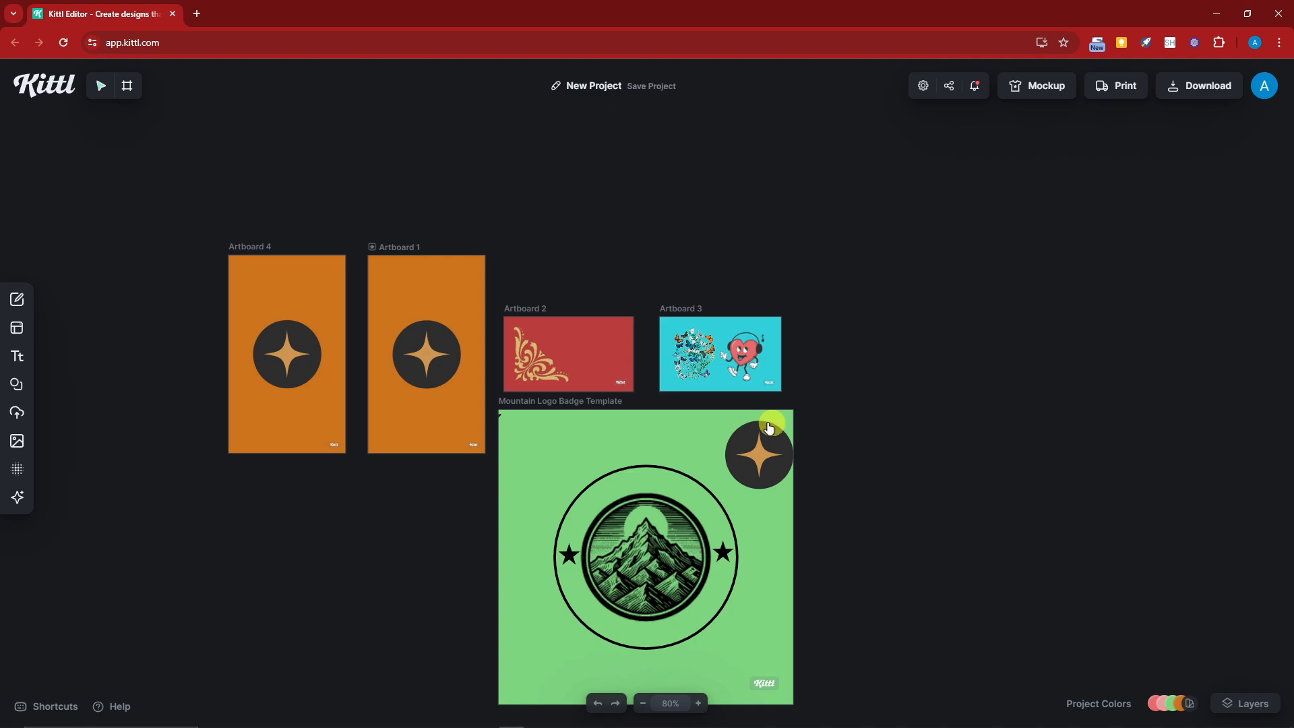
# Turn off Clip Content for the Mountain Logo Badge Template artboard and move the curved ADVENTURE and MOUNTAVAS texts into the badge's ring.
pyautogui.click(578, 401)
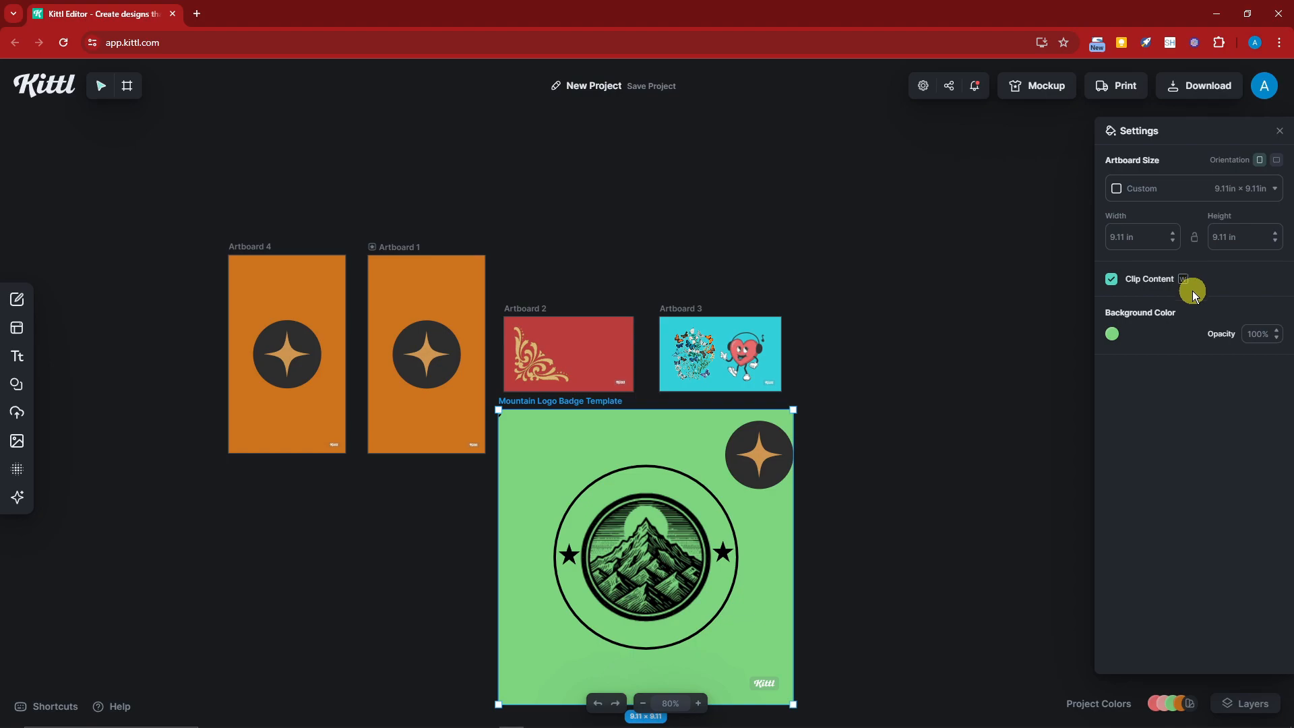
pyautogui.click(1111, 279)
pyautogui.moveTo(497, 208); pyautogui.dragTo(777, 521)
pyautogui.moveTo(809, 423); pyautogui.dragTo(704, 505)
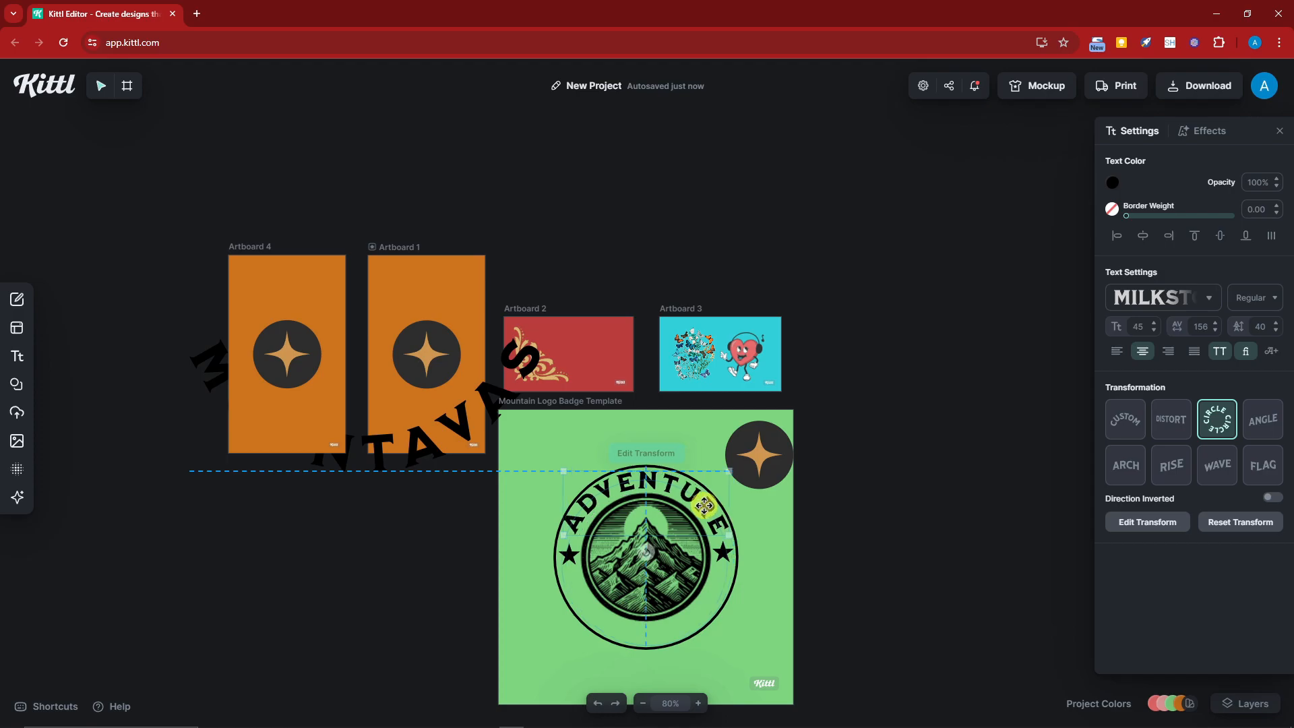
pyautogui.click(438, 422)
pyautogui.moveTo(539, 337); pyautogui.dragTo(360, 424)
pyautogui.moveTo(328, 465); pyautogui.dragTo(701, 628)
pyautogui.press('Escape')
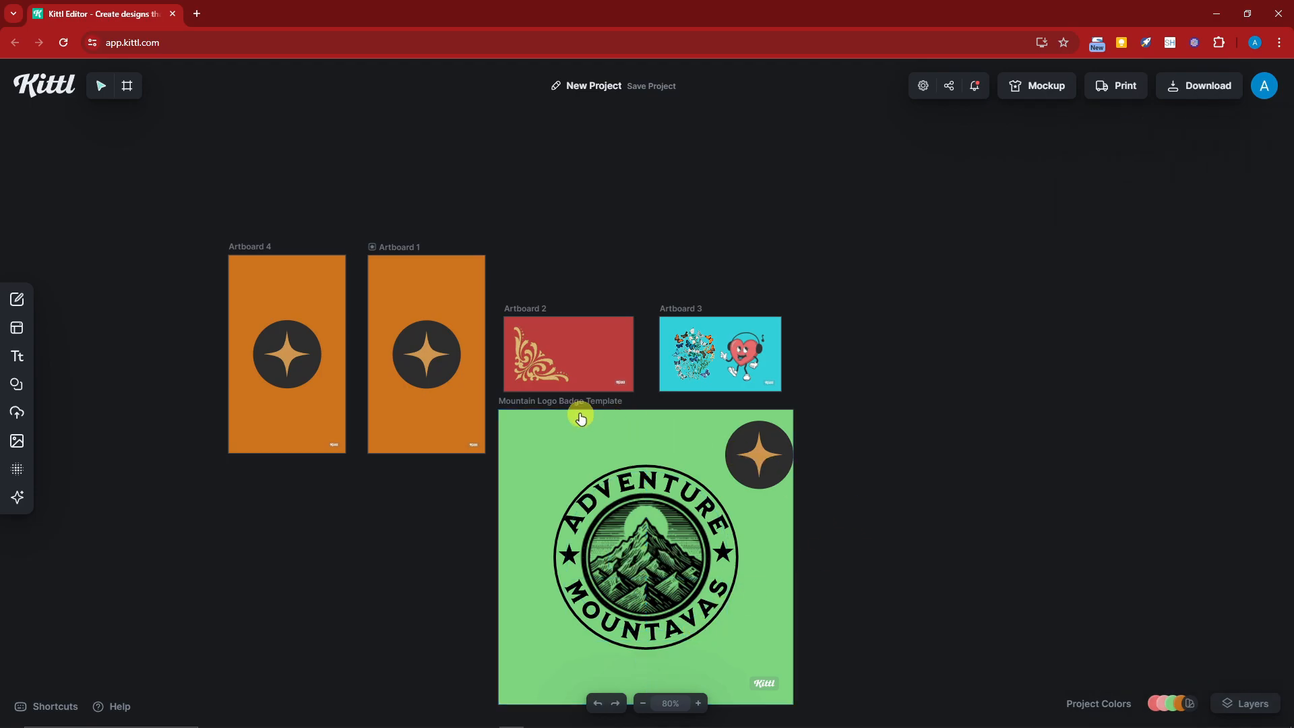
# Try moving the star badge out of the green mountain artboard and back to its right edge.
pyautogui.click(550, 402)
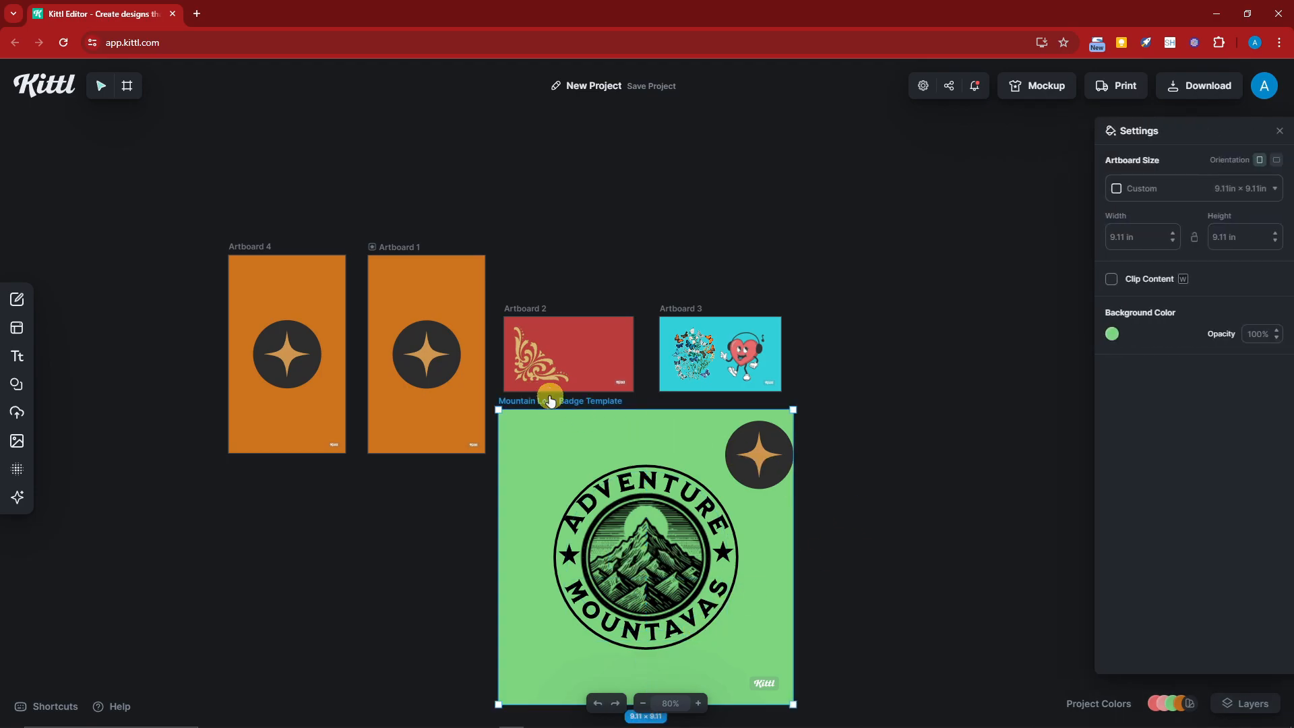
pyautogui.click(770, 455)
pyautogui.moveTo(769, 443); pyautogui.dragTo(864, 436)
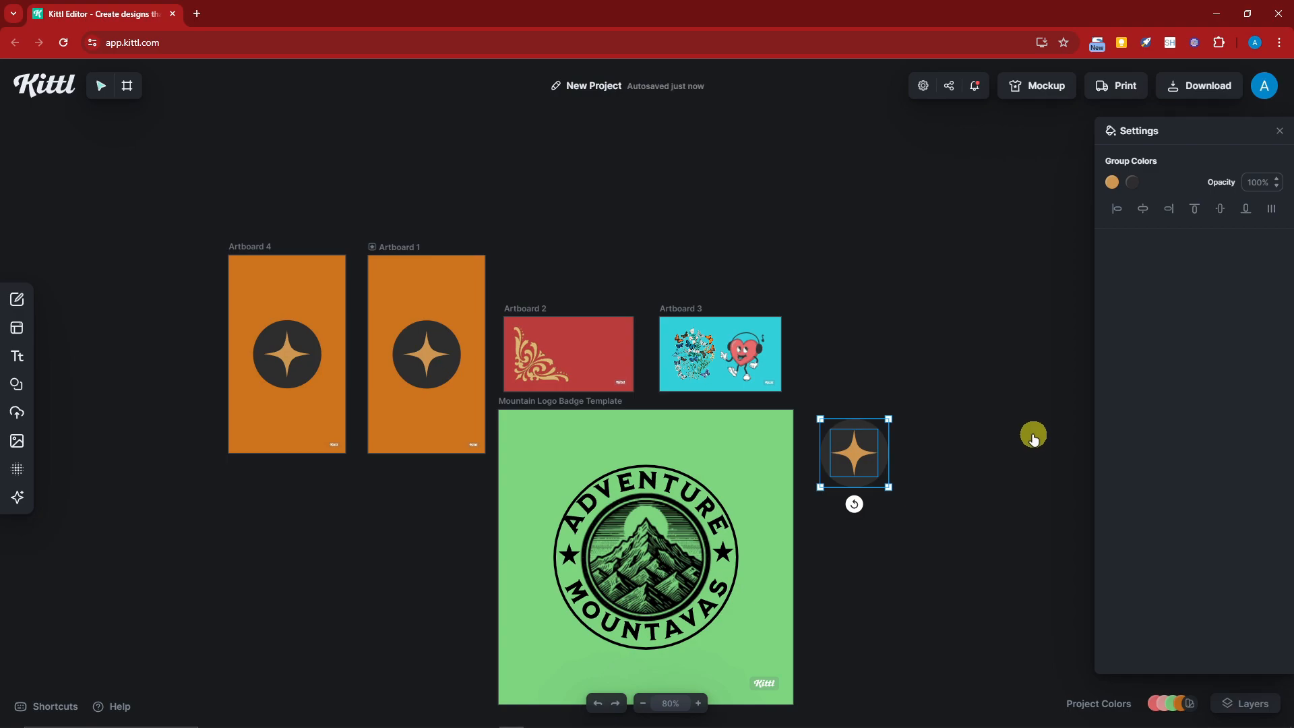
pyautogui.moveTo(873, 456); pyautogui.dragTo(780, 476)
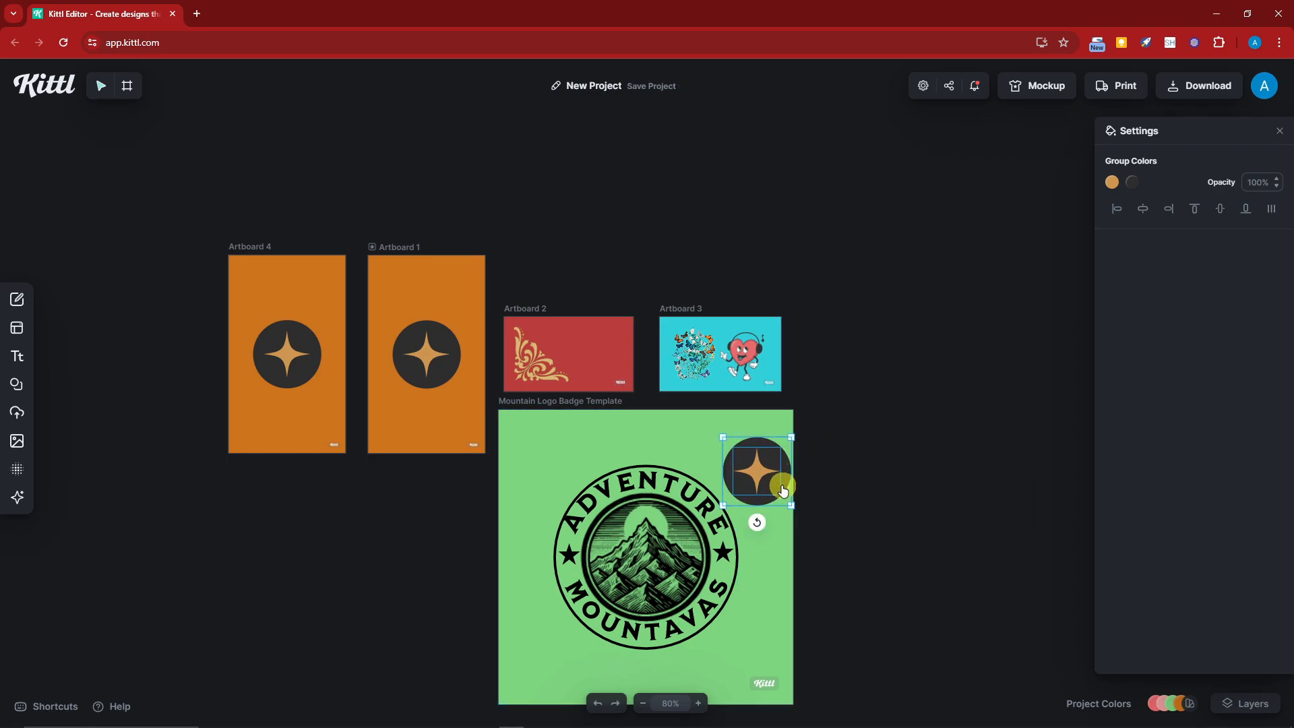
pyautogui.moveTo(782, 490); pyautogui.dragTo(768, 465)
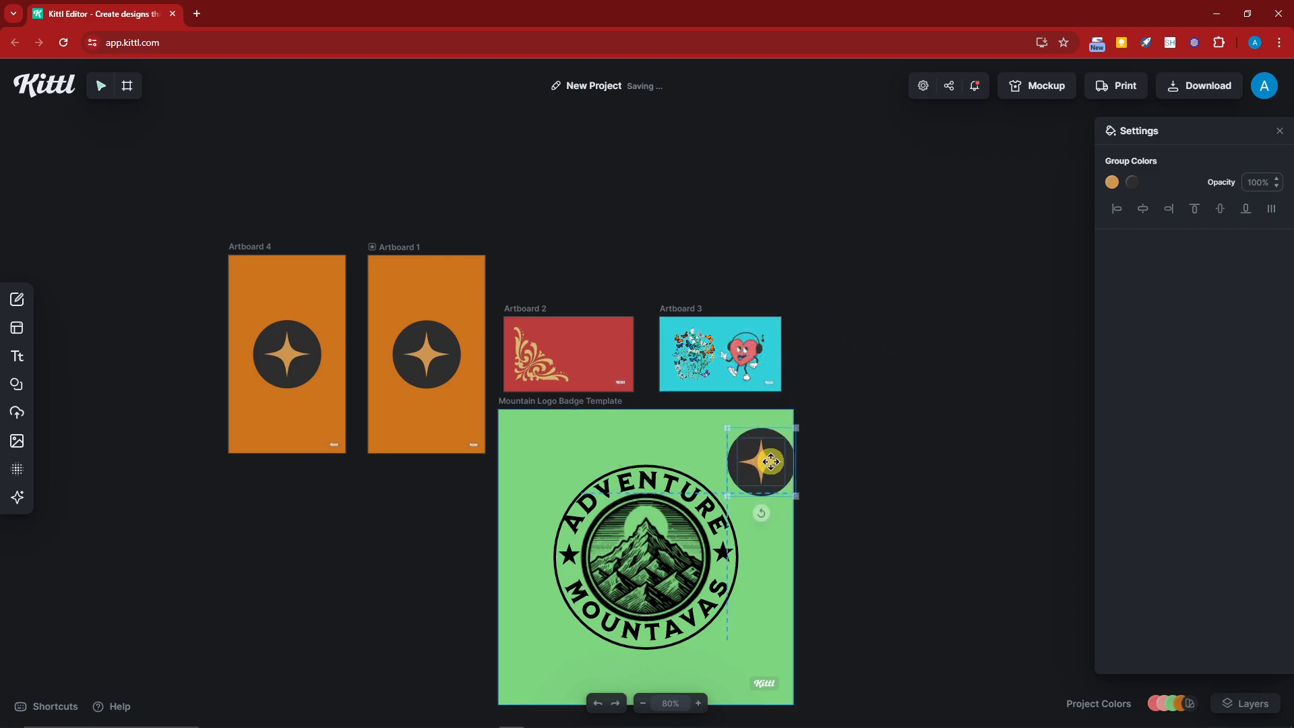
# Turn off Clip Content for Artboard 3 and try the star badge across its lower edge before returning it to the mountain artboard.
pyautogui.click(704, 304)
pyautogui.click(1112, 278)
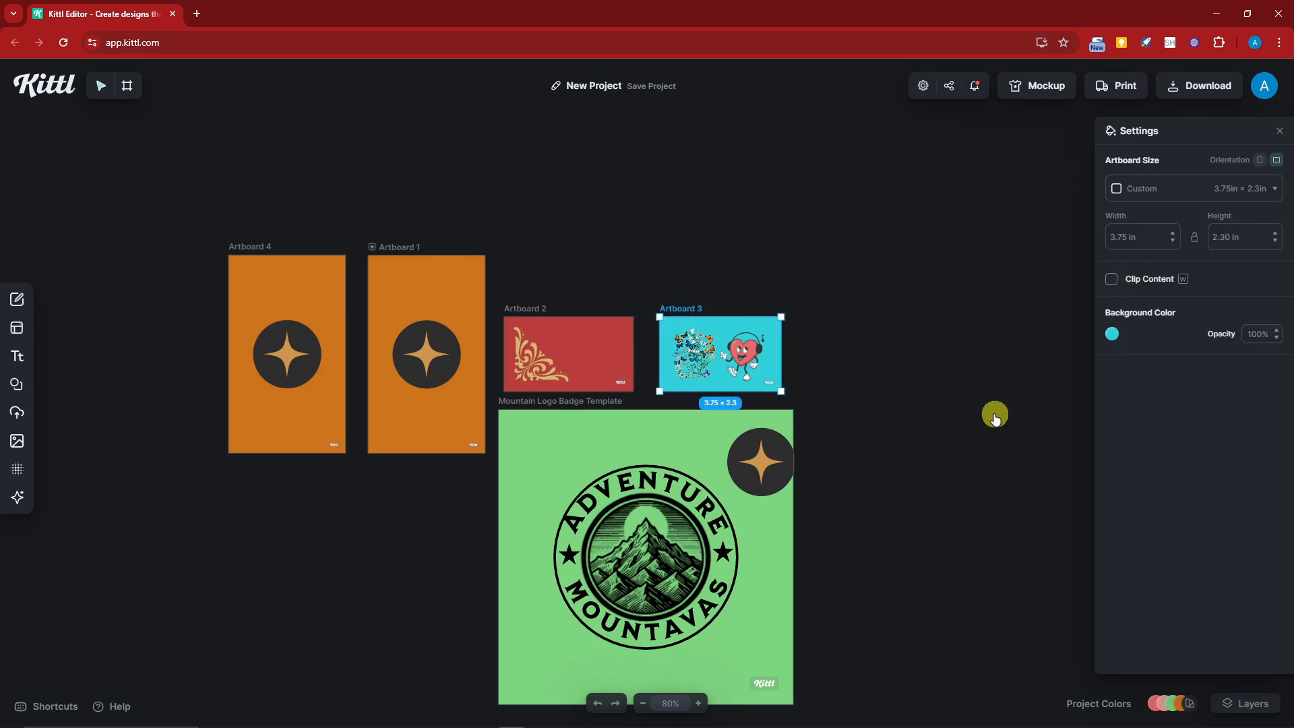
pyautogui.moveTo(777, 480); pyautogui.dragTo(737, 414)
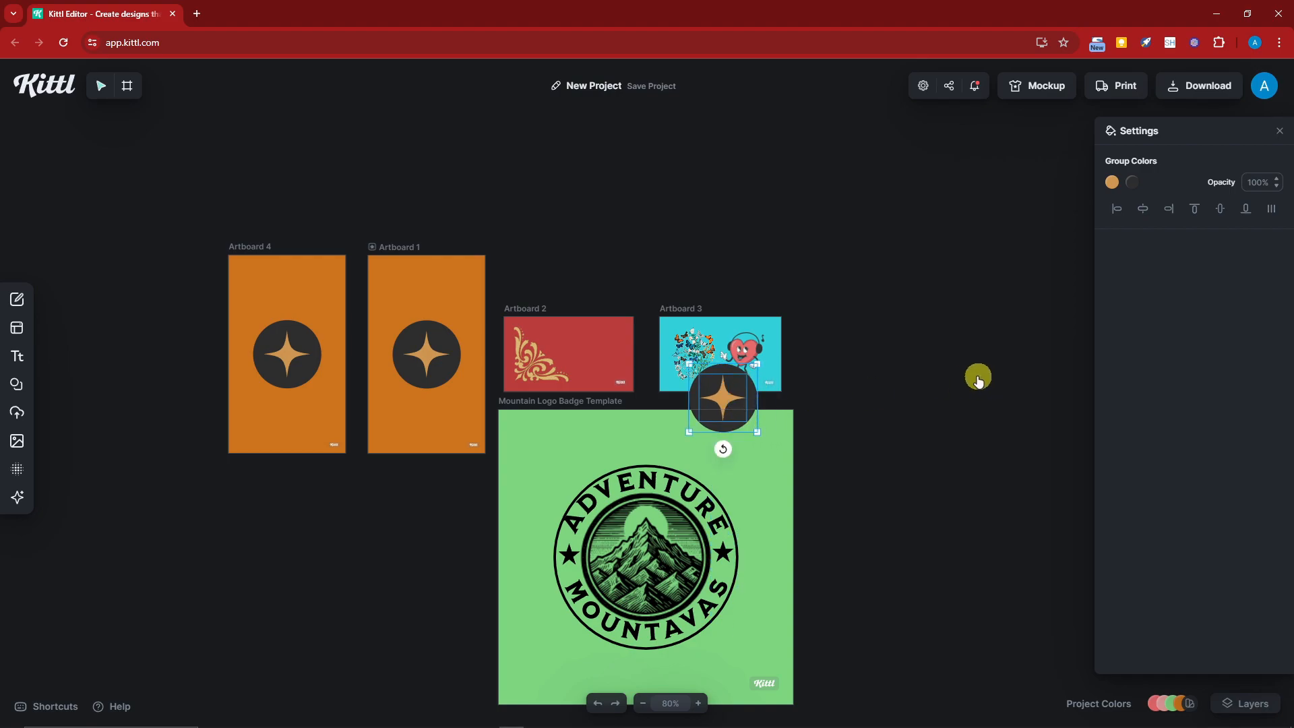
pyautogui.hotkey('ctrl', 'z')
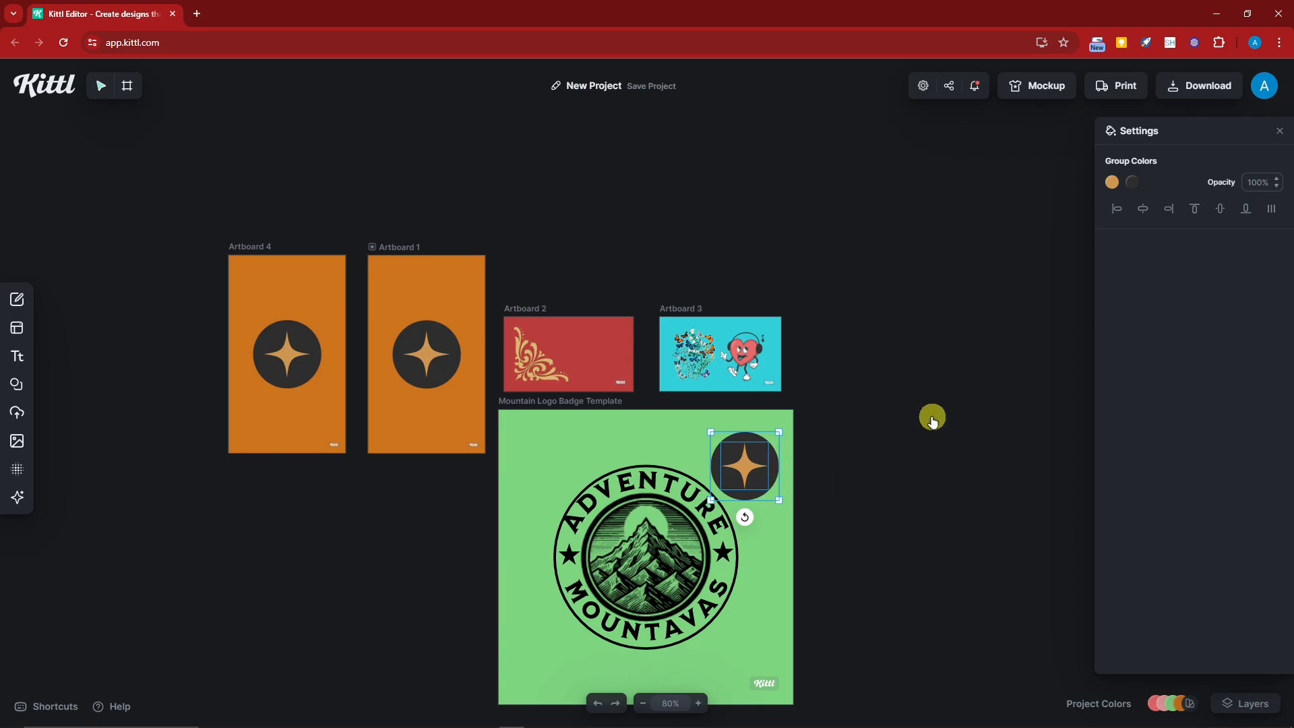
pyautogui.press('Escape')
# Open the layer list and examine the artboard entries and the contents of the Mountain Logo Badge Template.
pyautogui.click(572, 400)
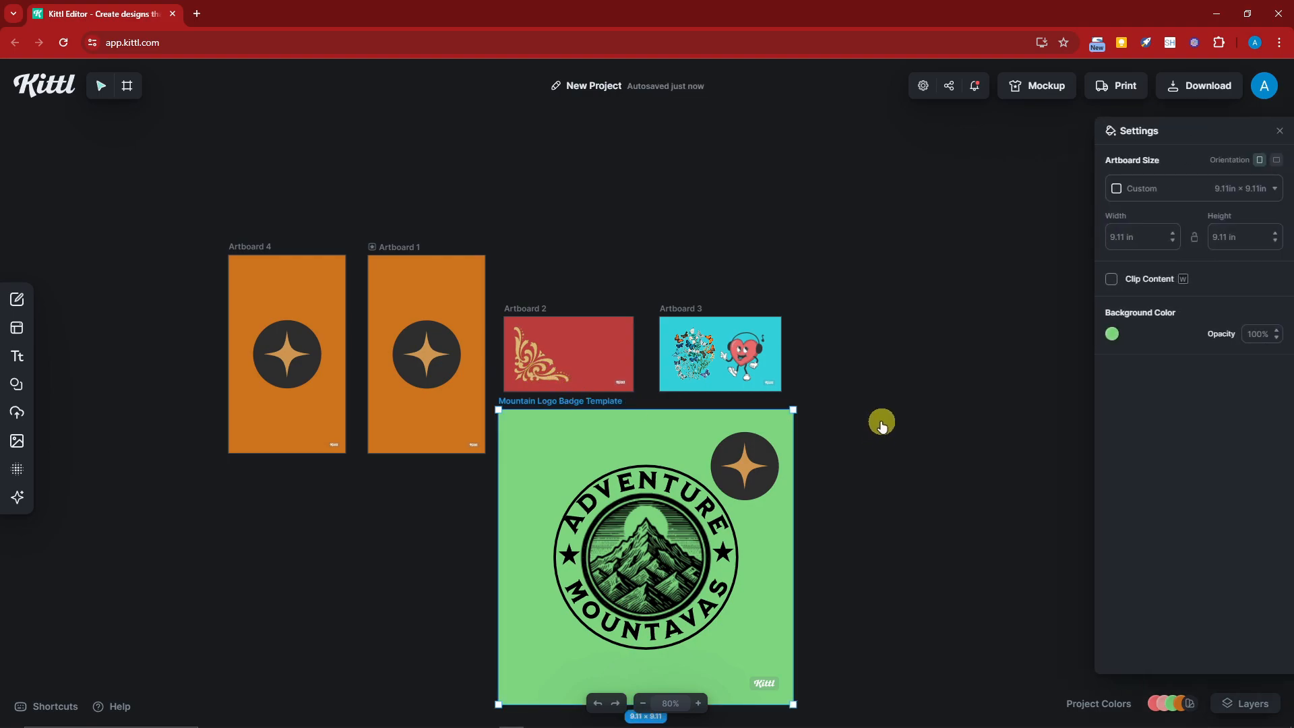
pyautogui.click(1236, 703)
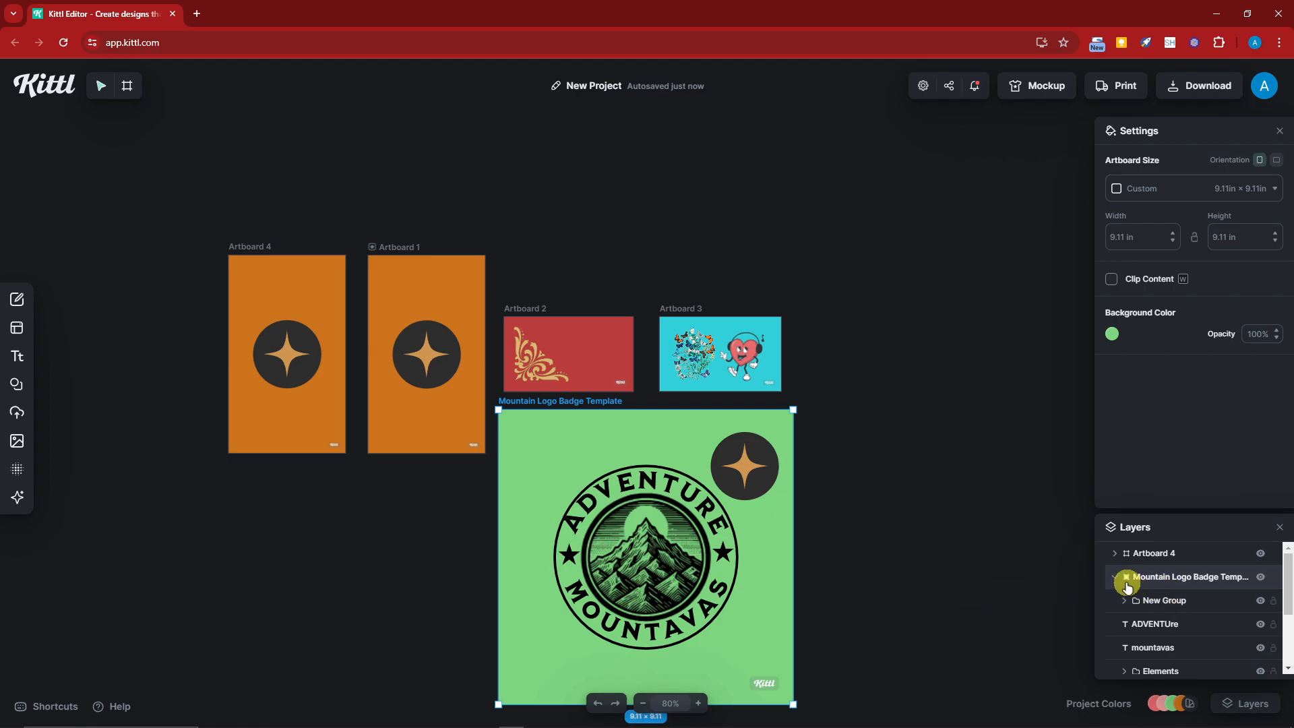
pyautogui.click(1113, 578)
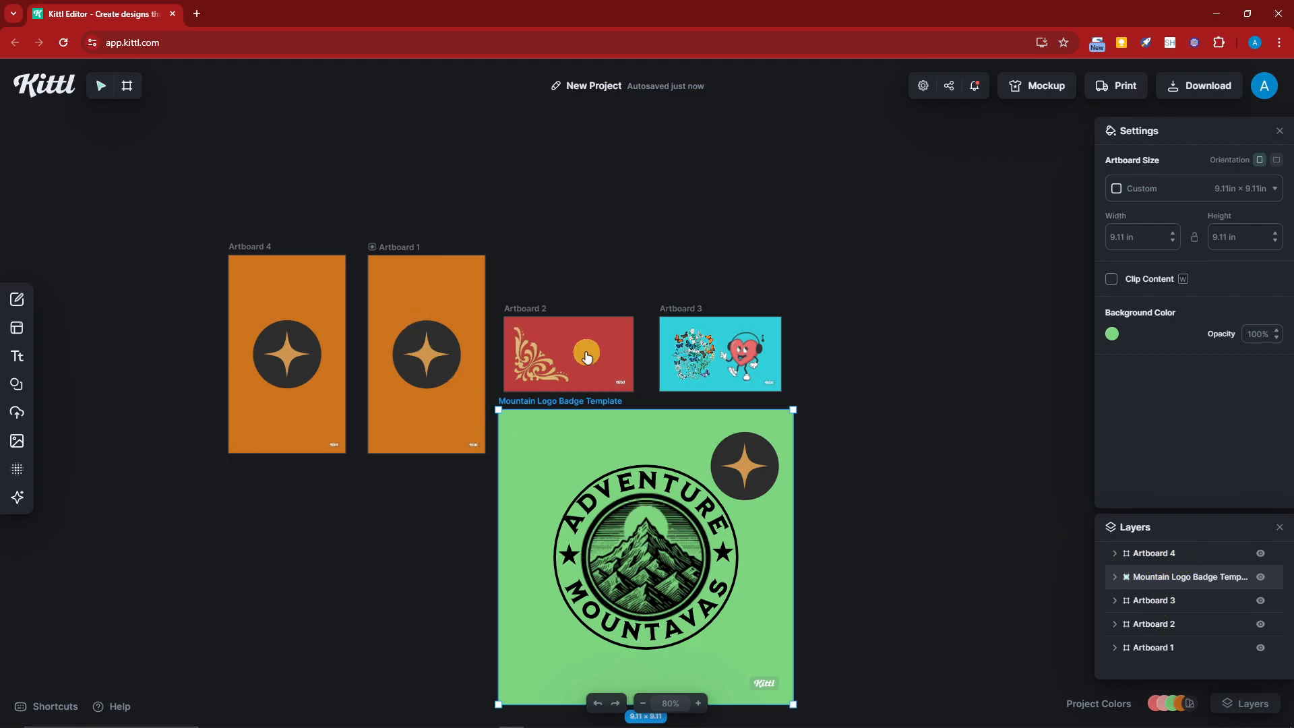
pyautogui.click(1160, 648)
pyautogui.click(1170, 624)
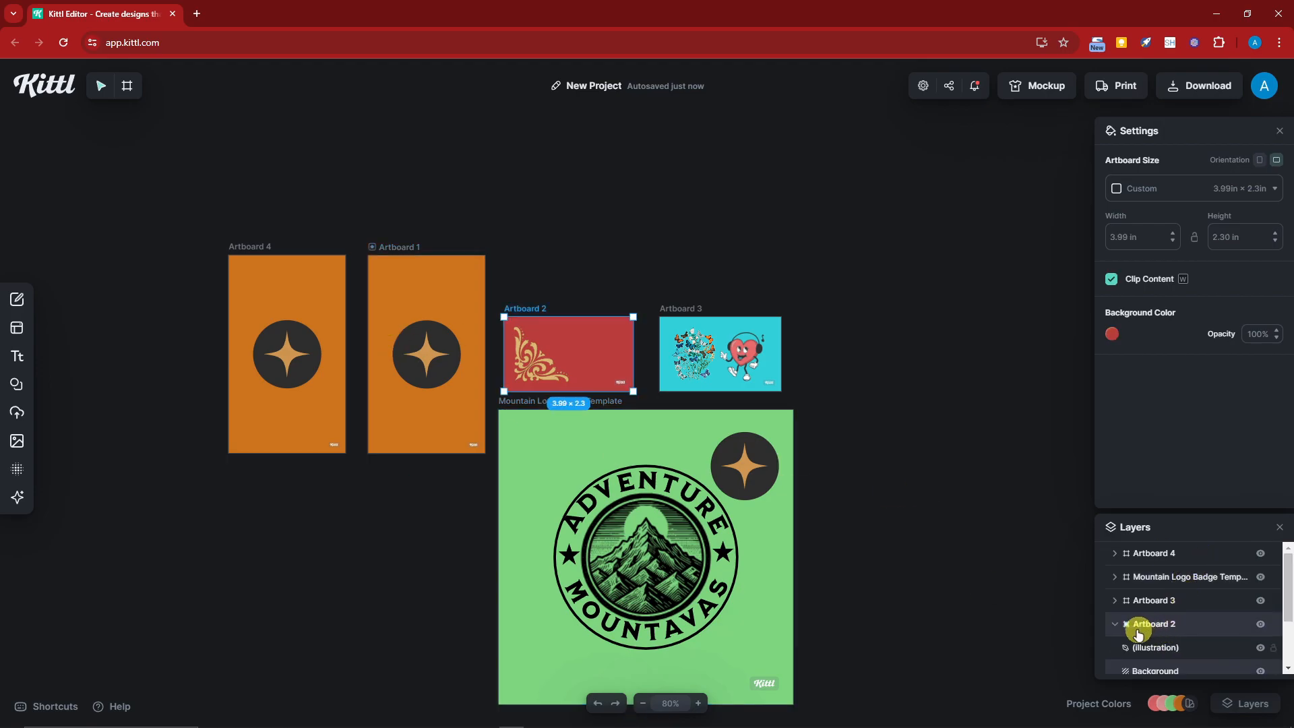
pyautogui.click(1116, 648)
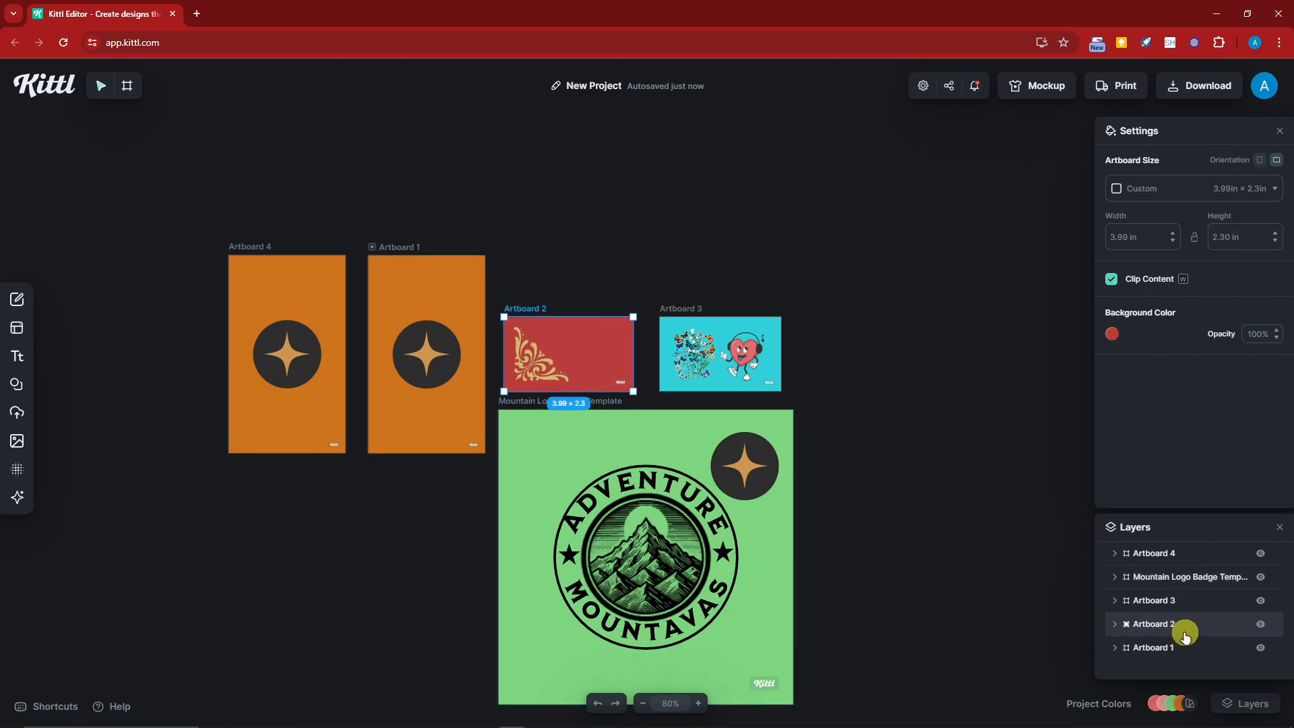
pyautogui.click(1113, 582)
pyautogui.scroll(-1, 1161, 555)
pyautogui.scroll(1, 1185, 601)
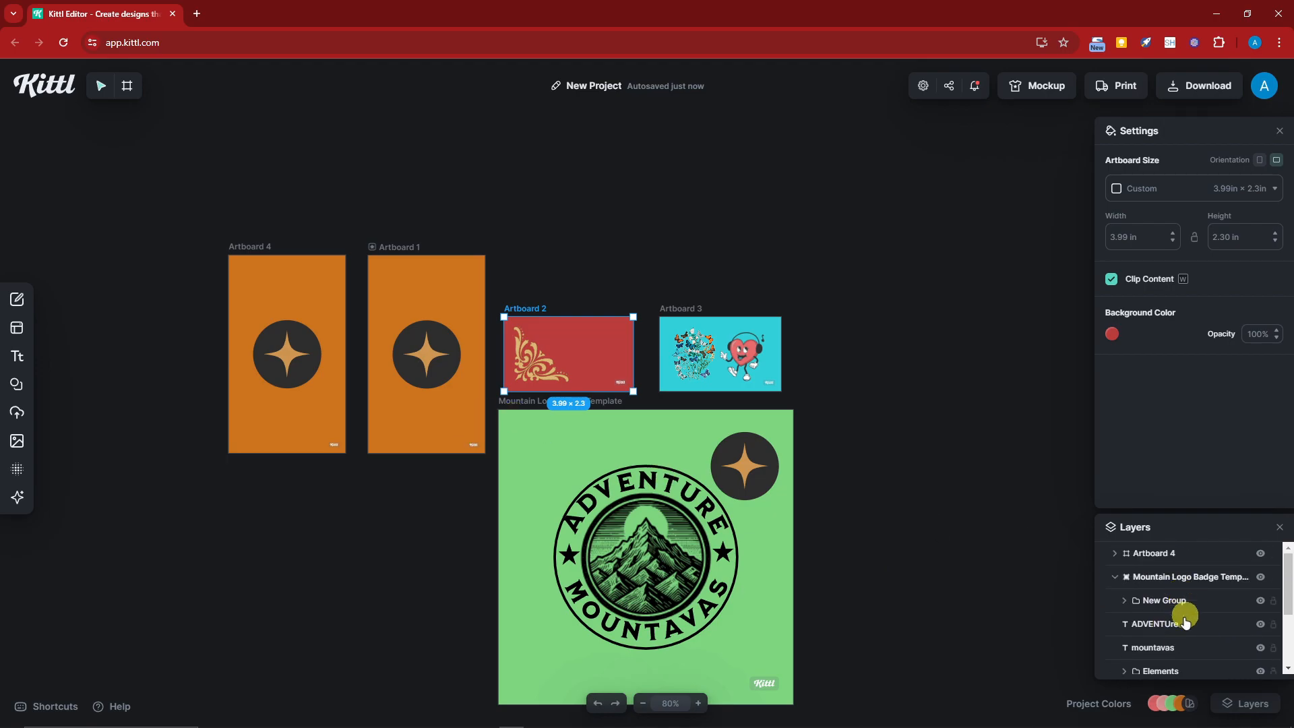
pyautogui.click(1114, 577)
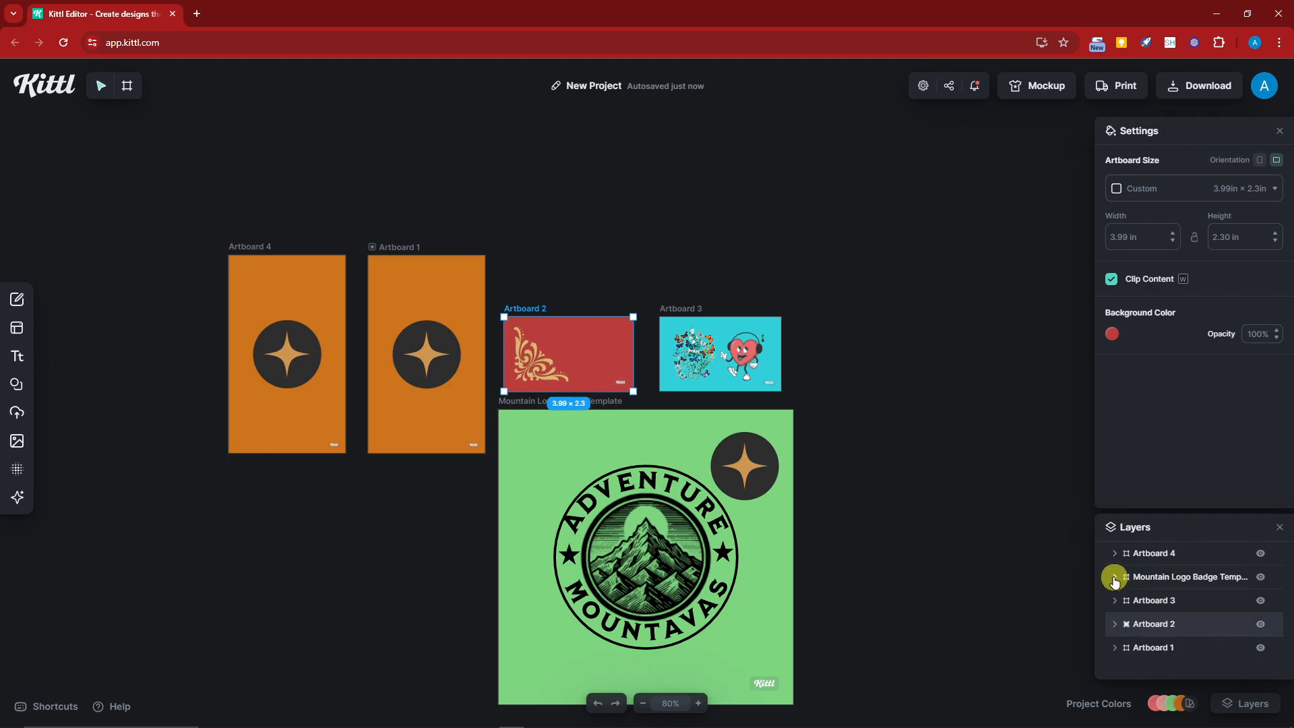
# Hide the whole Mountain Logo Badge Template artboard and show it again.
pyautogui.click(1260, 583)
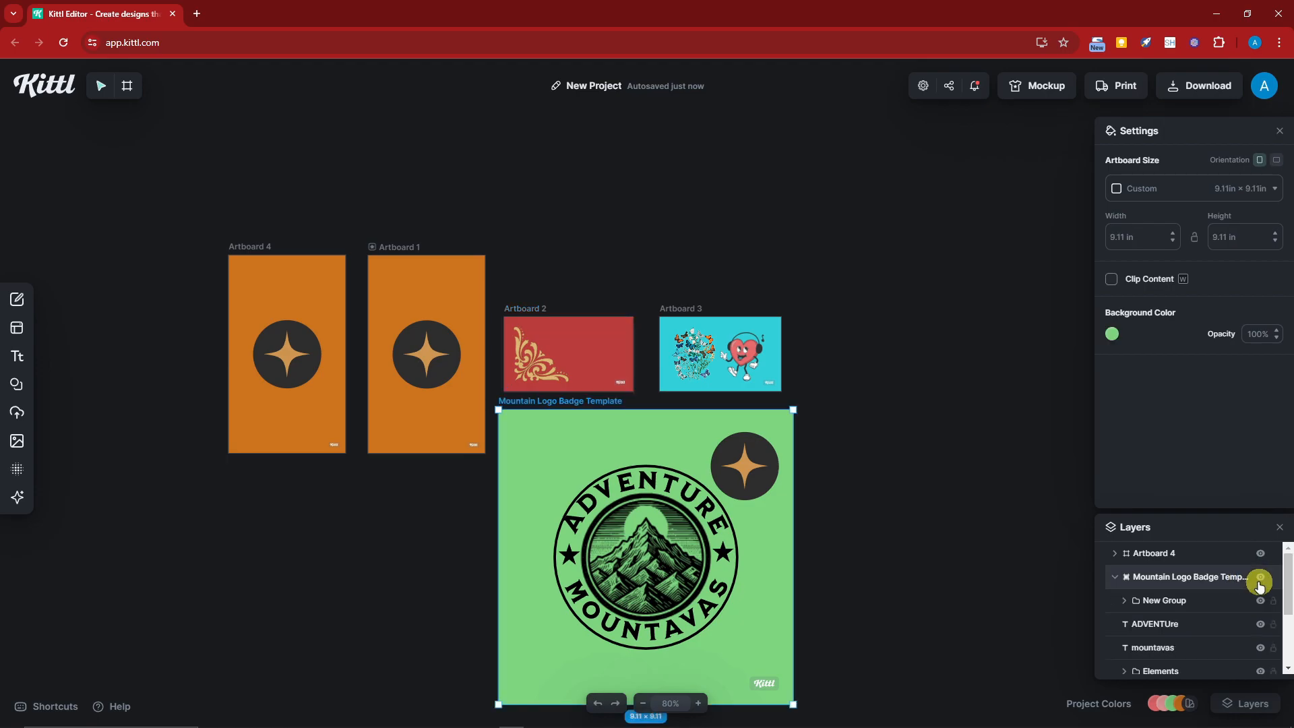
pyautogui.click(1116, 579)
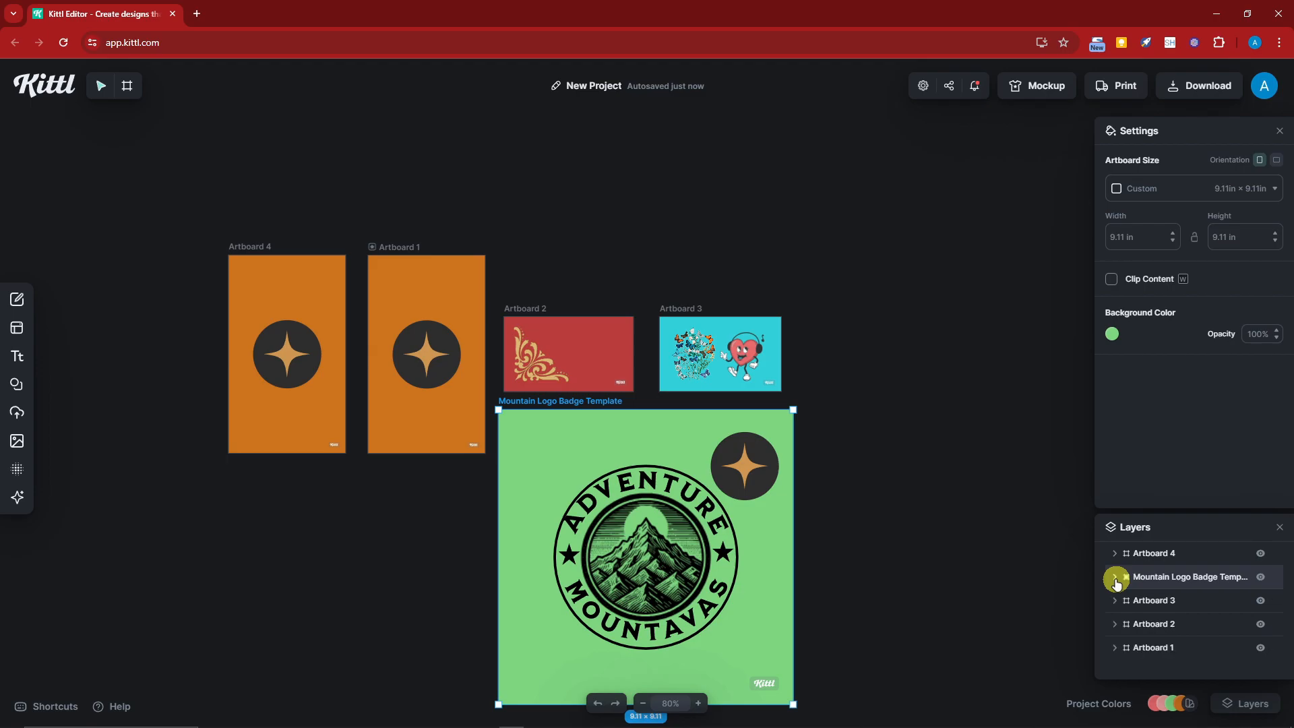
pyautogui.click(1260, 578)
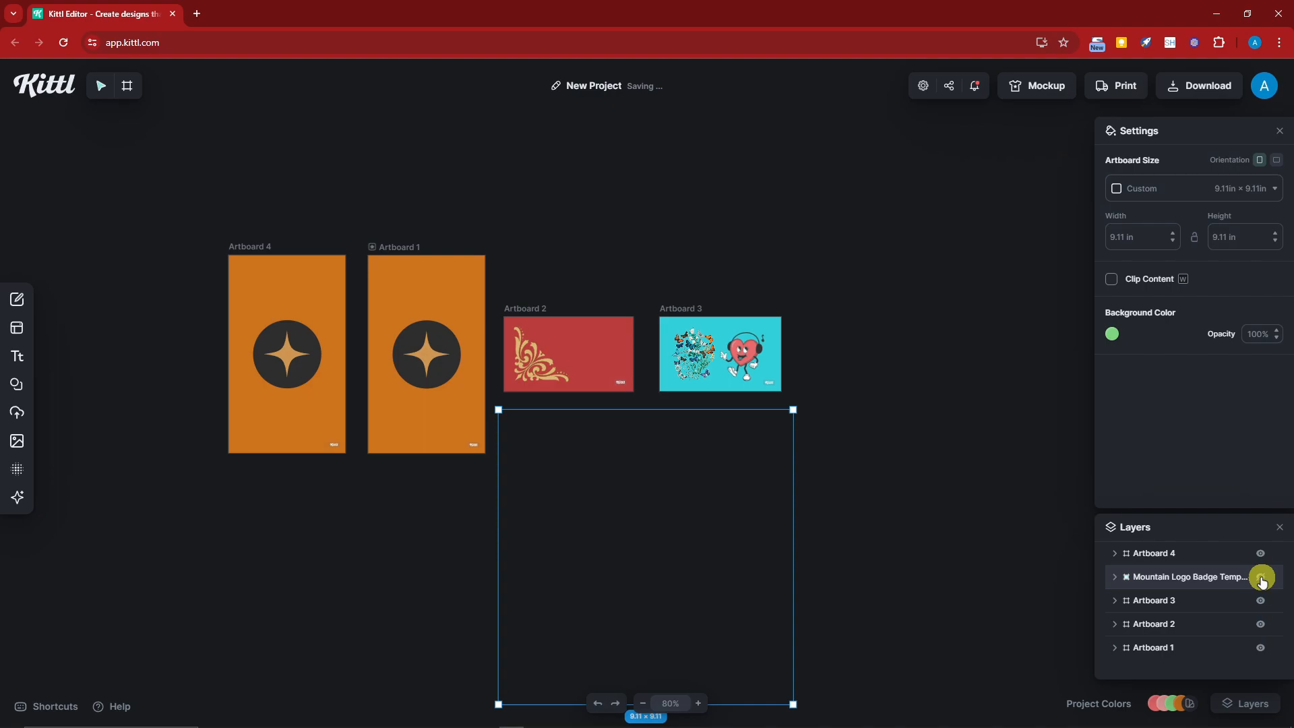
pyautogui.click(1261, 578)
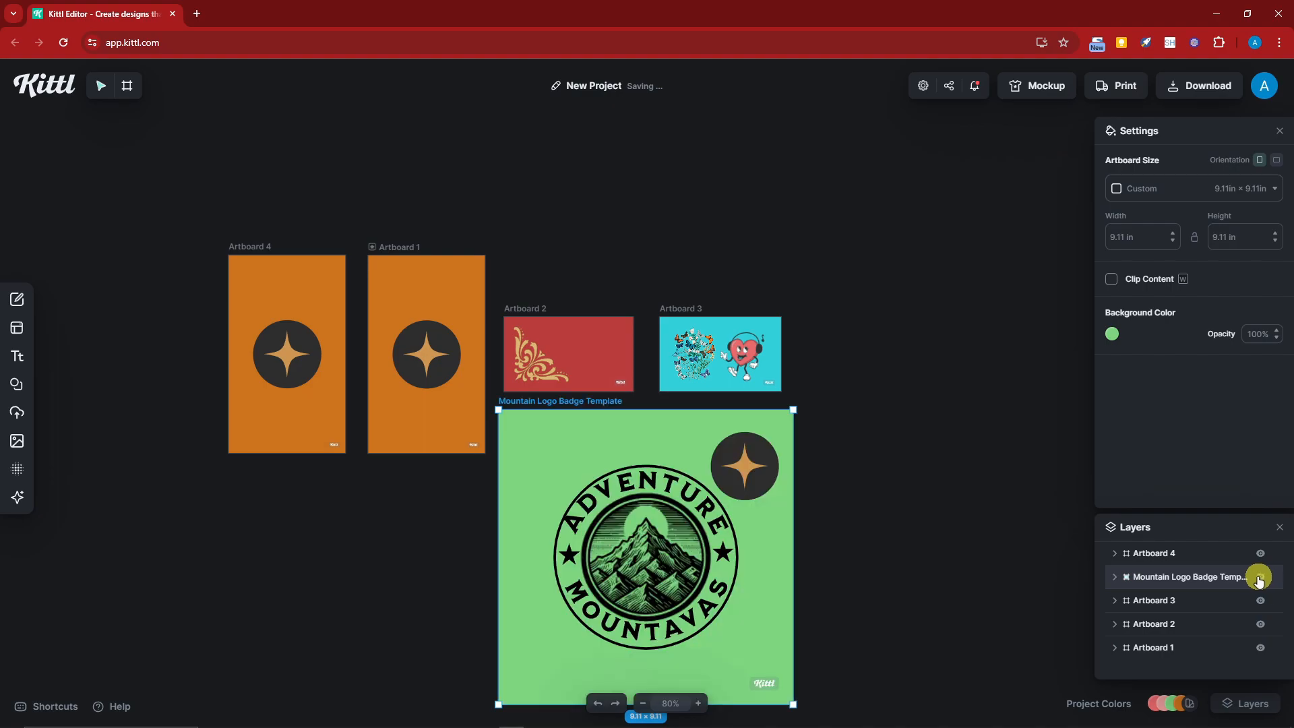
# Hide the ADVENTURE and MOUNTAVAS text layers of the Mountain Logo Badge Template.
pyautogui.click(1116, 576)
pyautogui.scroll(-1, 1182, 554)
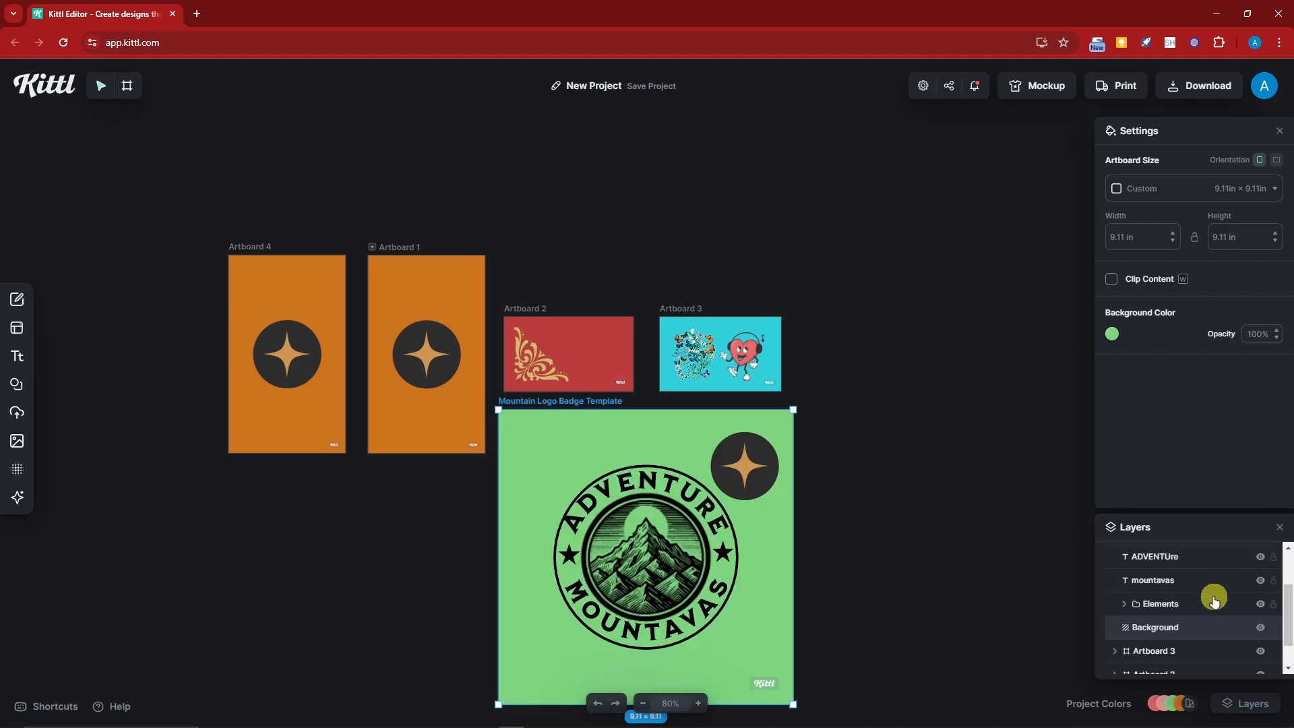
pyautogui.click(1260, 581)
pyautogui.click(1260, 557)
pyautogui.scroll(1, 1222, 600)
pyautogui.scroll(1, 1222, 600)
pyautogui.scroll(-1, 1240, 613)
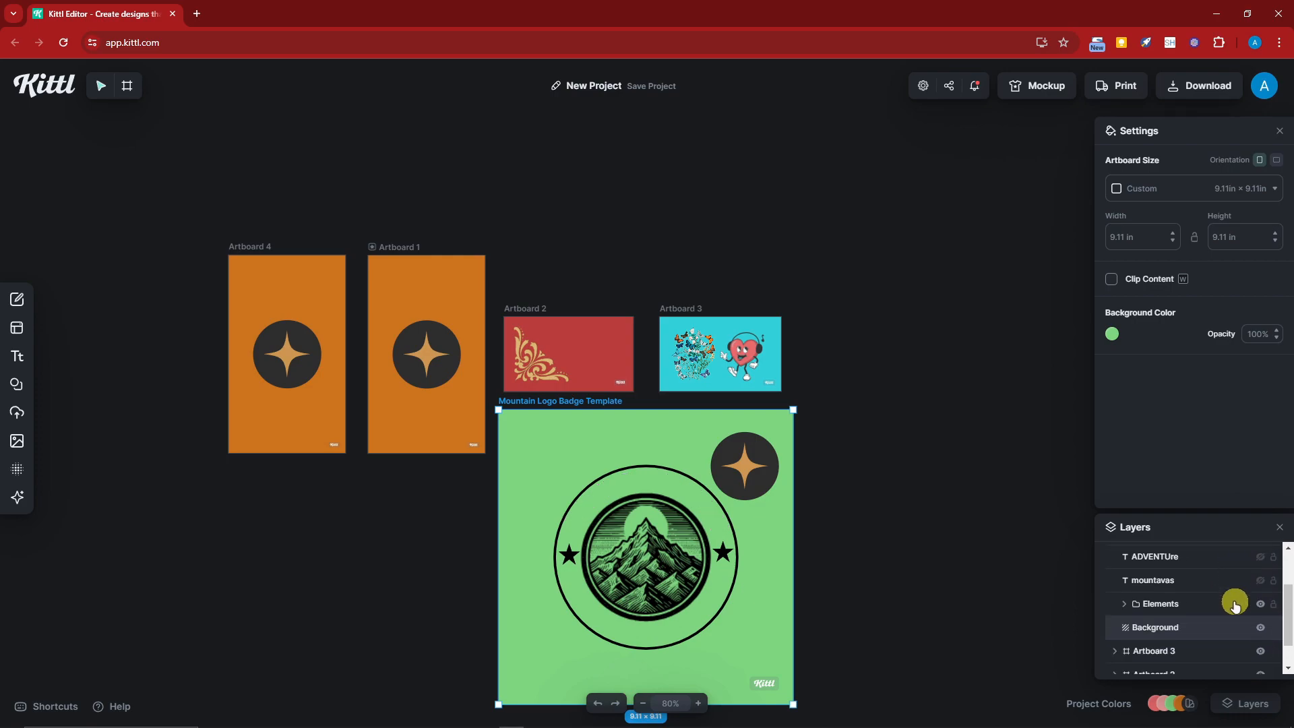
# Hide the star badge group of the Mountain Logo Badge Template, show it again, and check the group's contents.
pyautogui.scroll(1, 1235, 606)
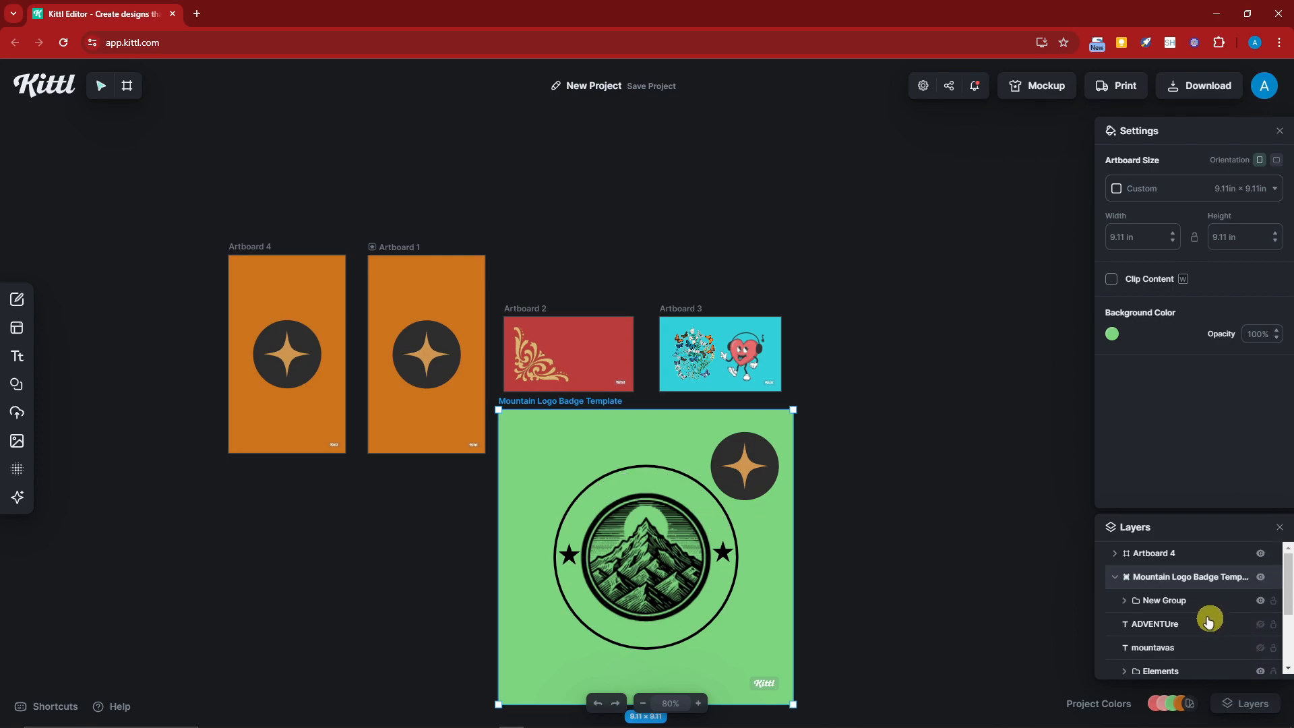
pyautogui.click(1261, 600)
pyautogui.click(1261, 601)
pyautogui.click(1124, 601)
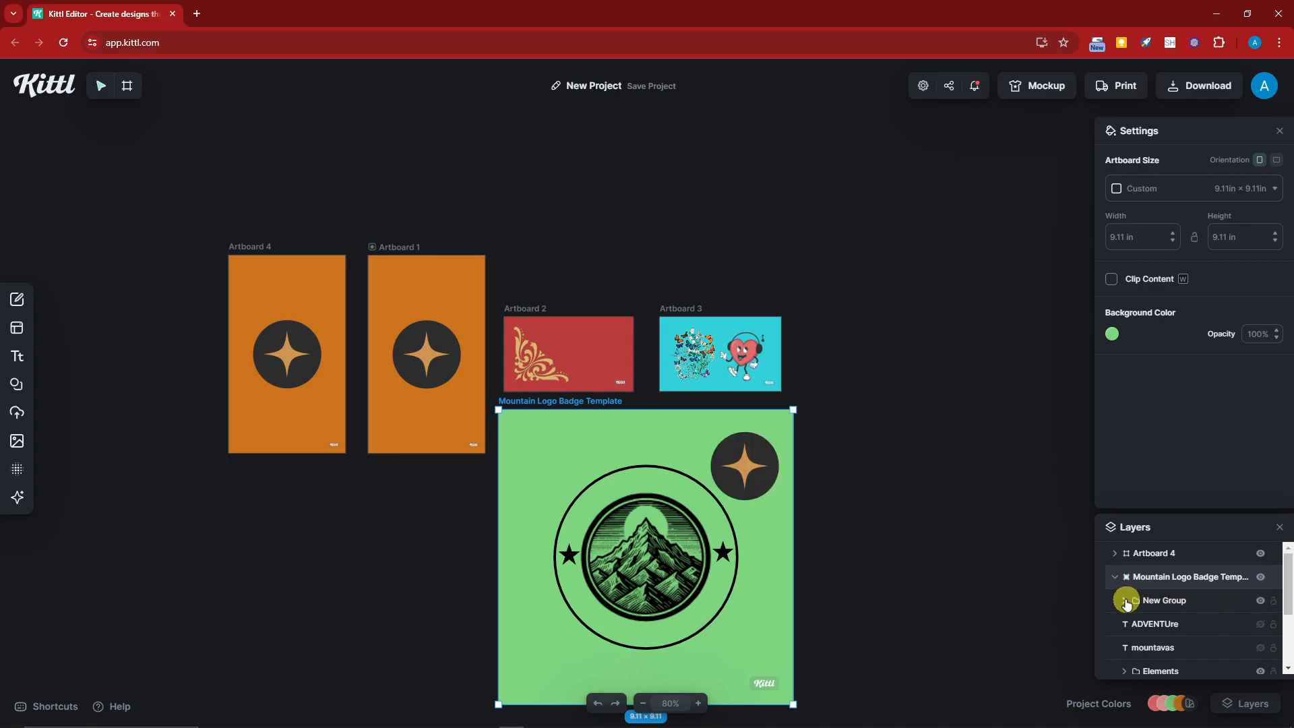
pyautogui.click(1124, 601)
# Show the ADVENTURE and MOUNTAVAS text layers again and close the layer list.
pyautogui.scroll(-2, 1253, 607)
pyautogui.click(1261, 579)
pyautogui.click(1260, 557)
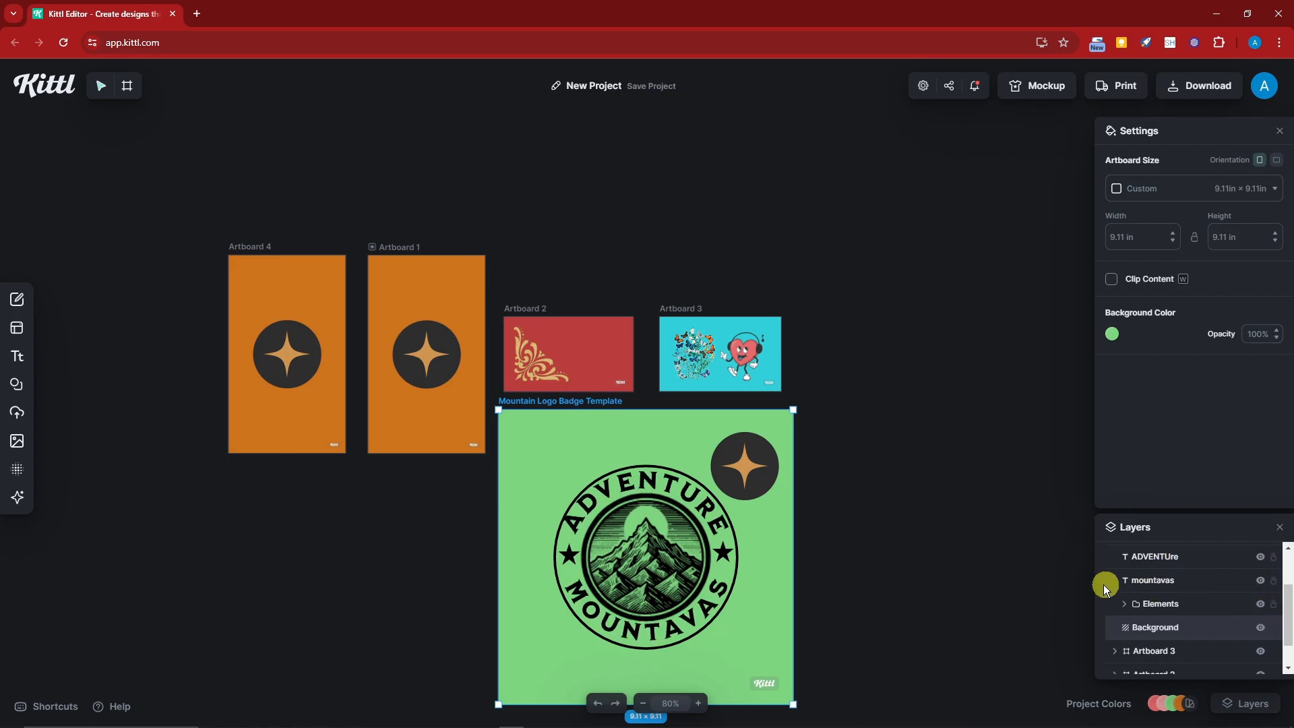
pyautogui.scroll(2, 1119, 580)
pyautogui.click(910, 519)
pyautogui.scroll(-2, 910, 519)
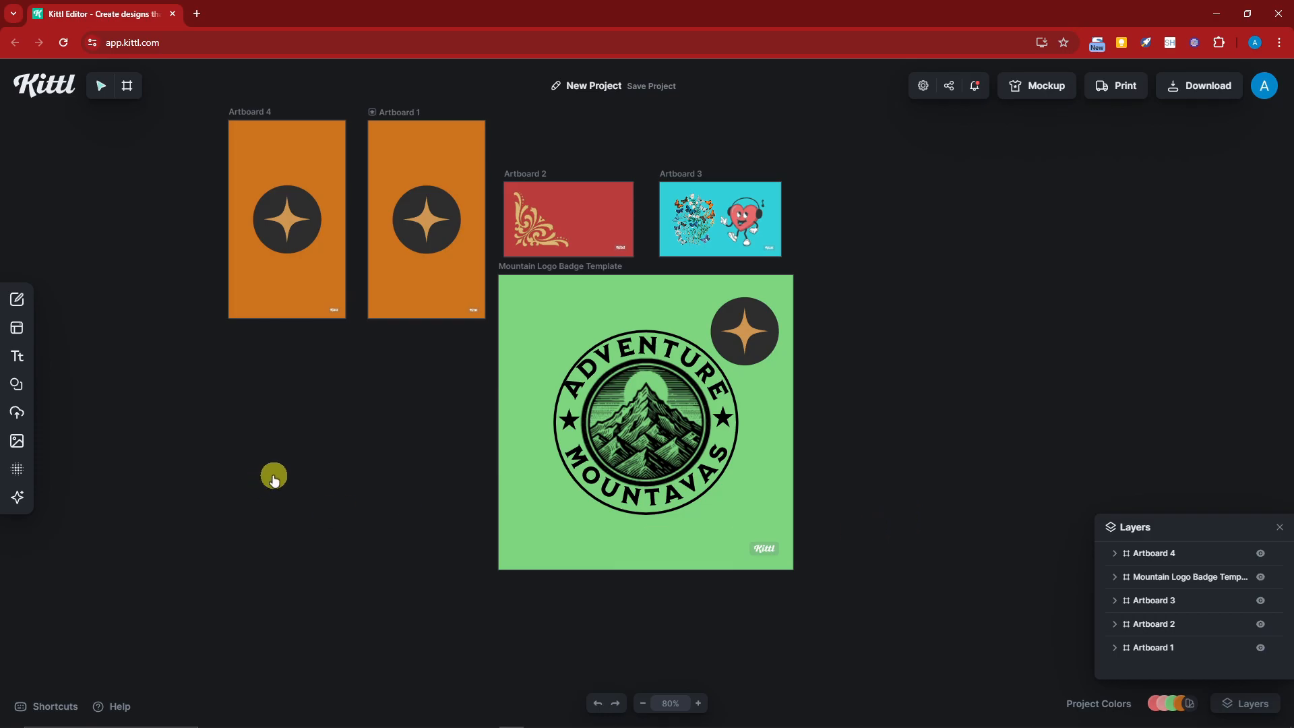
pyautogui.scroll(2, 274, 475)
pyautogui.scroll(-2, 274, 472)
pyautogui.click(1280, 529)
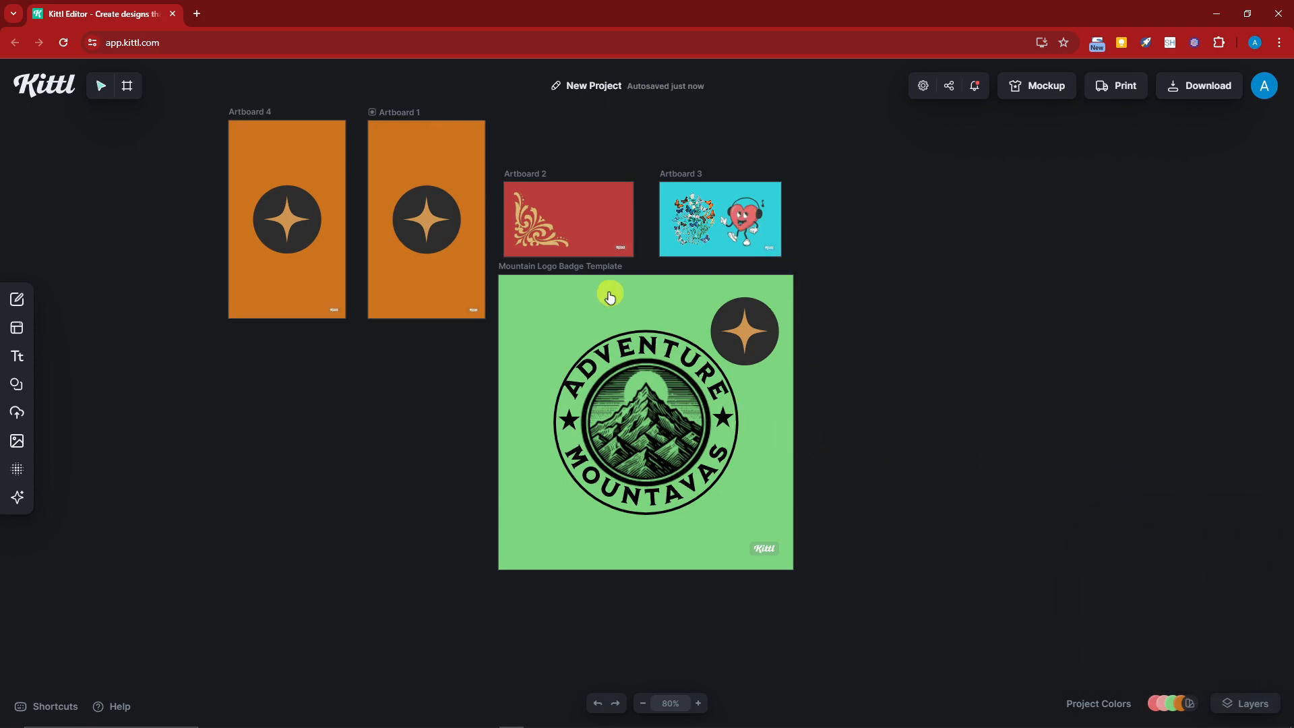
# Move the Mountain Logo Badge Template artboard slightly down and to the right, away from Artboards 2 and 3.
pyautogui.click(578, 269)
pyautogui.moveTo(544, 273); pyautogui.dragTo(571, 293)
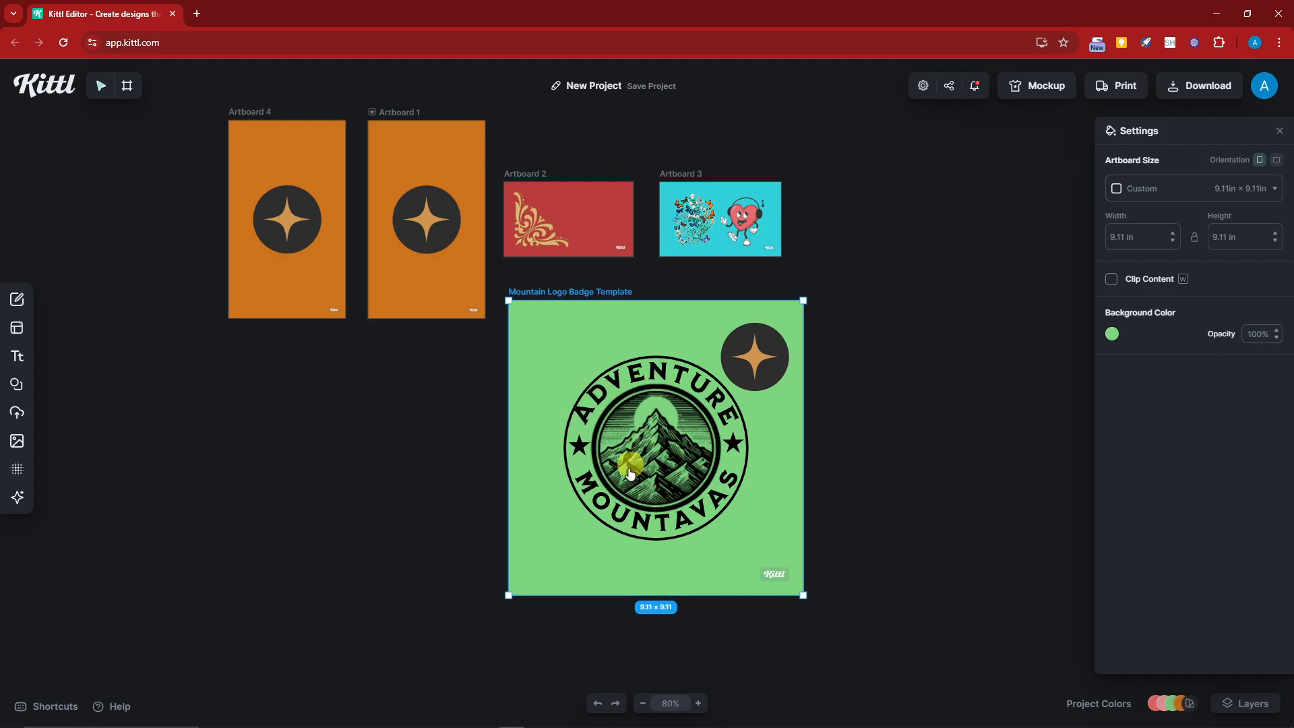
pyautogui.scroll(2, 510, 504)
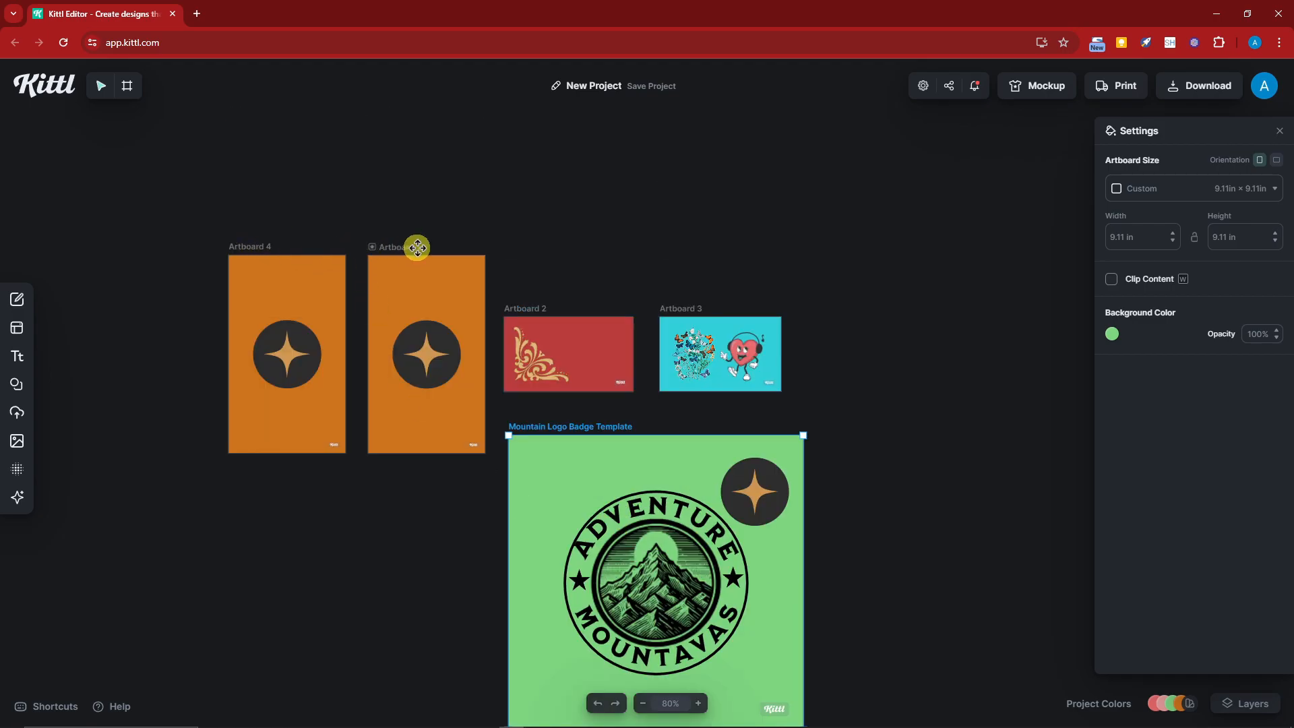
# Try to select Artboards 4 and 1 together with a selection box drawn around them.
pyautogui.click(499, 516)
pyautogui.moveTo(215, 259); pyautogui.dragTo(465, 442)
pyautogui.click(206, 236)
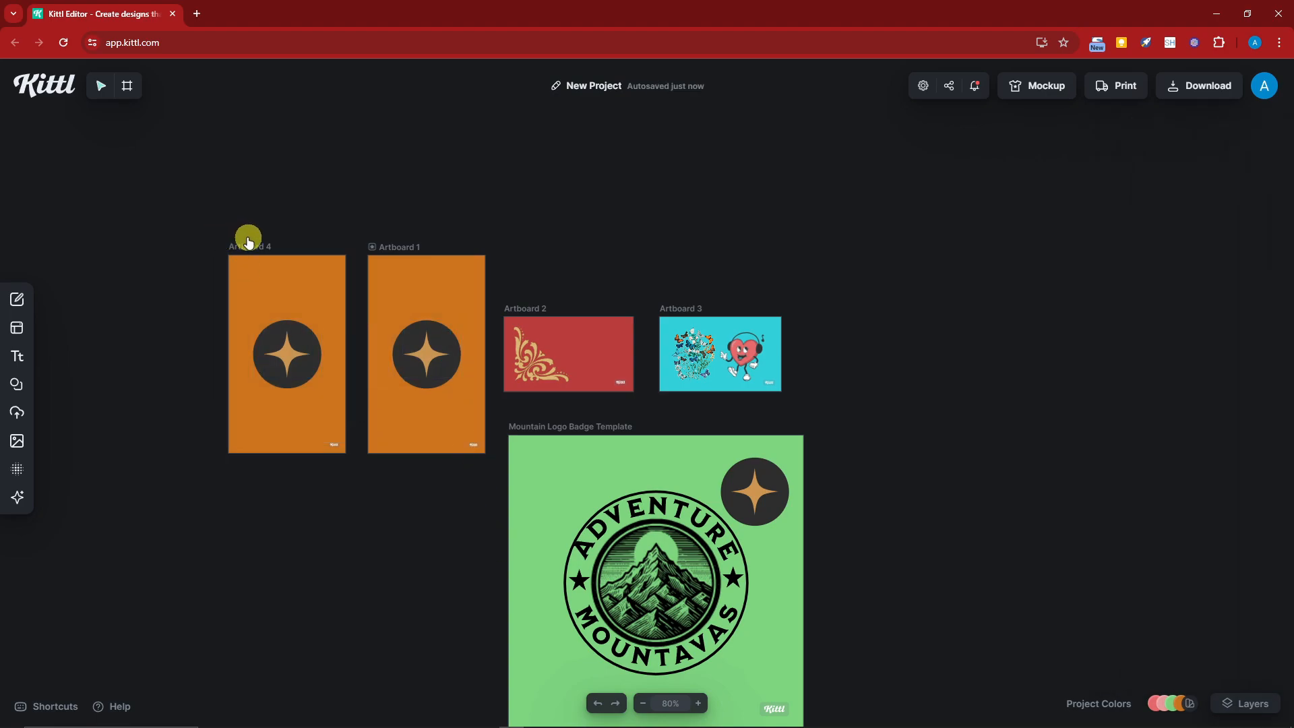
# Move Artboard 4 slightly farther left of Artboard 1, keeping the two level.
pyautogui.click(396, 249)
pyautogui.click(249, 248)
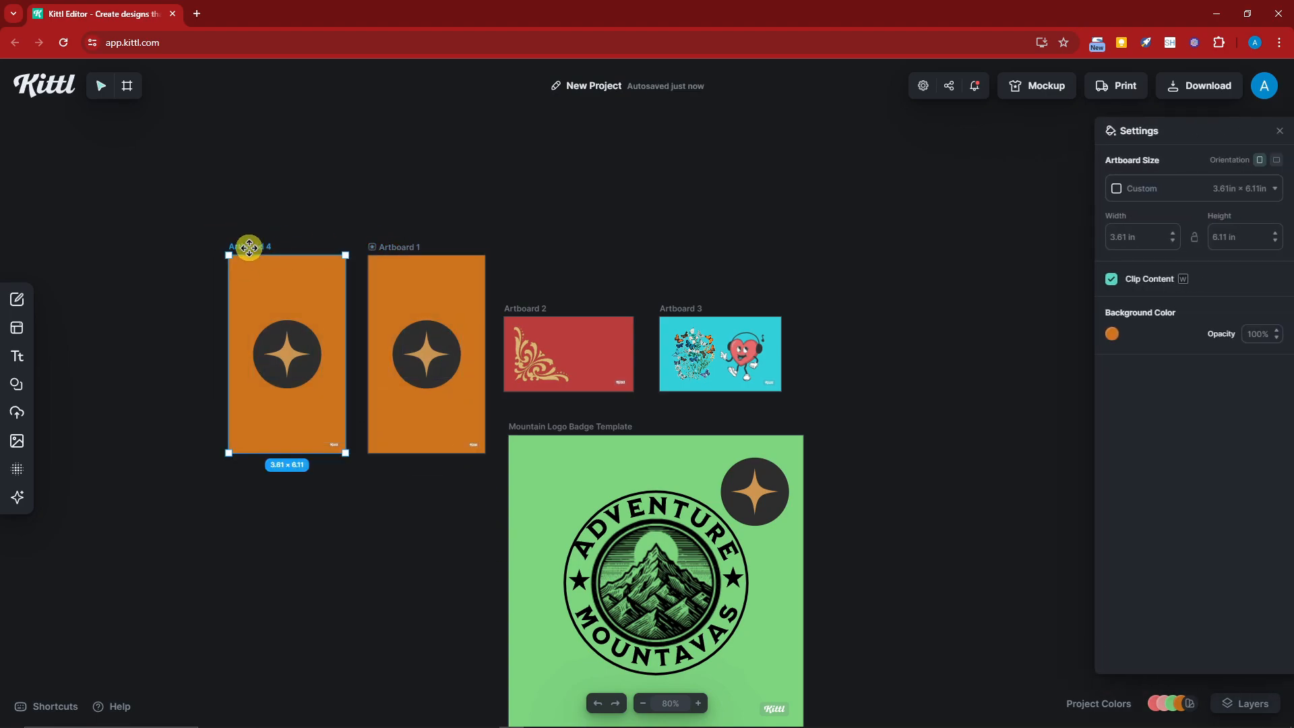
pyautogui.moveTo(248, 247)
pyautogui.mouseDown()
pyautogui.moveTo(159, 252)
pyautogui.moveTo(225, 246)
pyautogui.mouseUp()
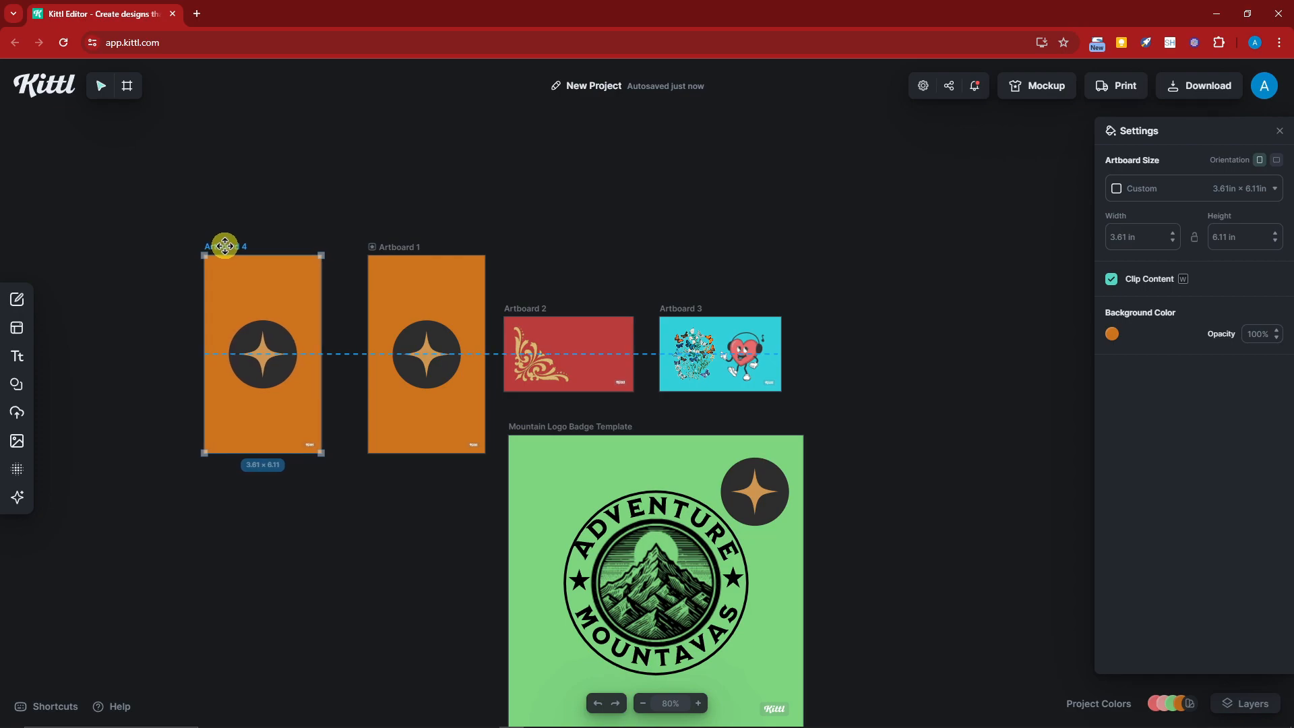
pyautogui.click(437, 213)
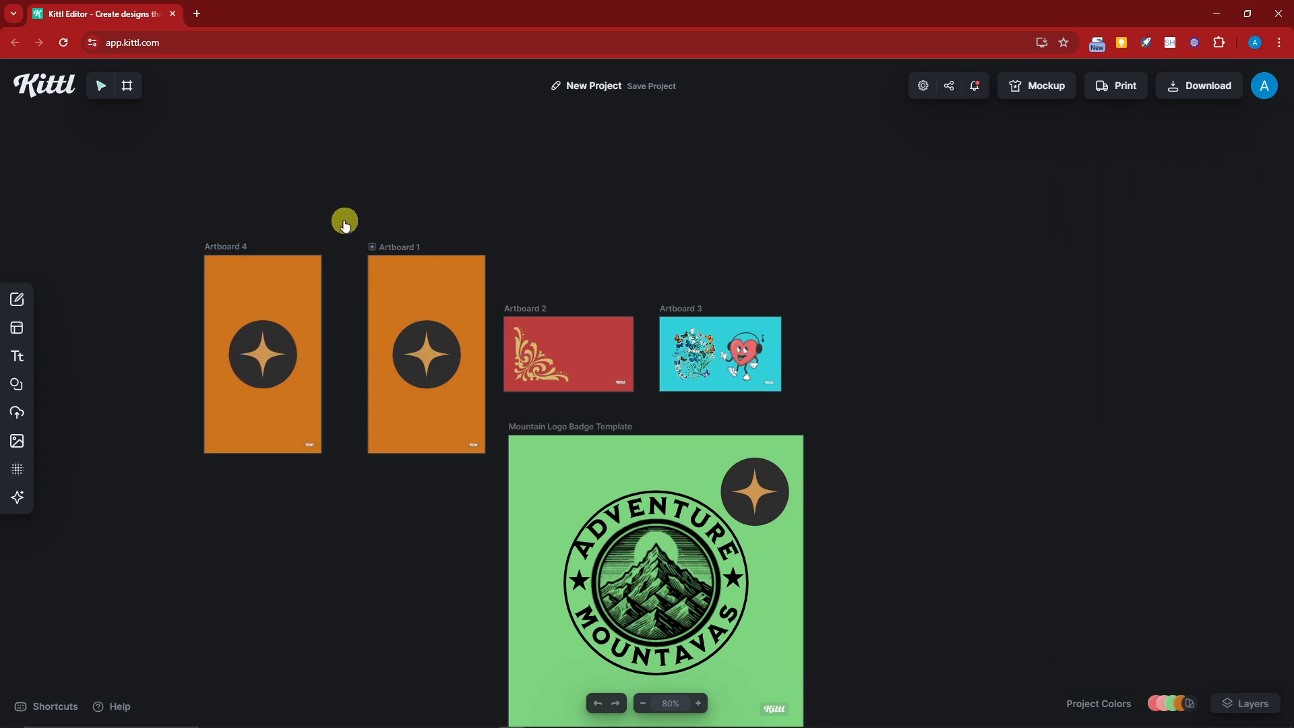
# Select Artboard 4, Artboard 1 and the Mountain Logo Badge Template together and move them up and to the left.
pyautogui.click(232, 244)
pyautogui.keyDown('shift'); pyautogui.click(396, 247); pyautogui.keyUp('shift')
pyautogui.keyDown('shift'); pyautogui.click(586, 425); pyautogui.keyUp('shift')
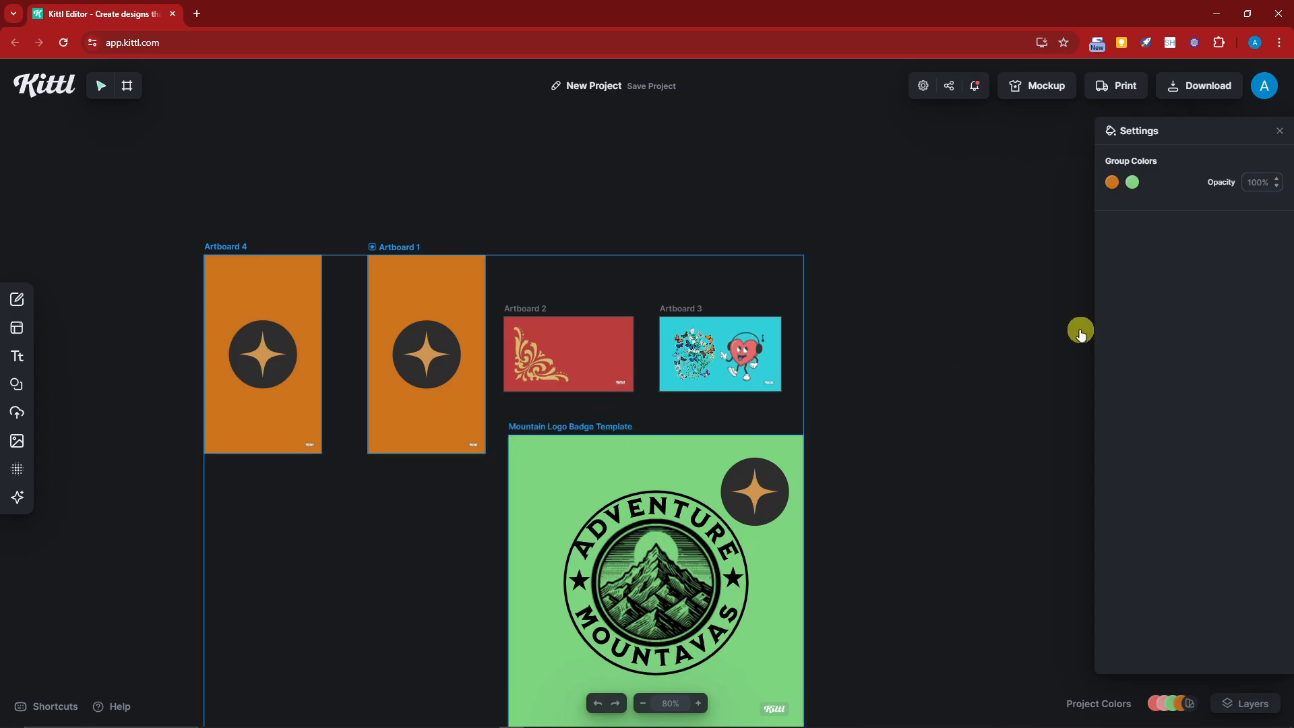
pyautogui.moveTo(402, 244); pyautogui.dragTo(335, 217)
pyautogui.click(932, 339)
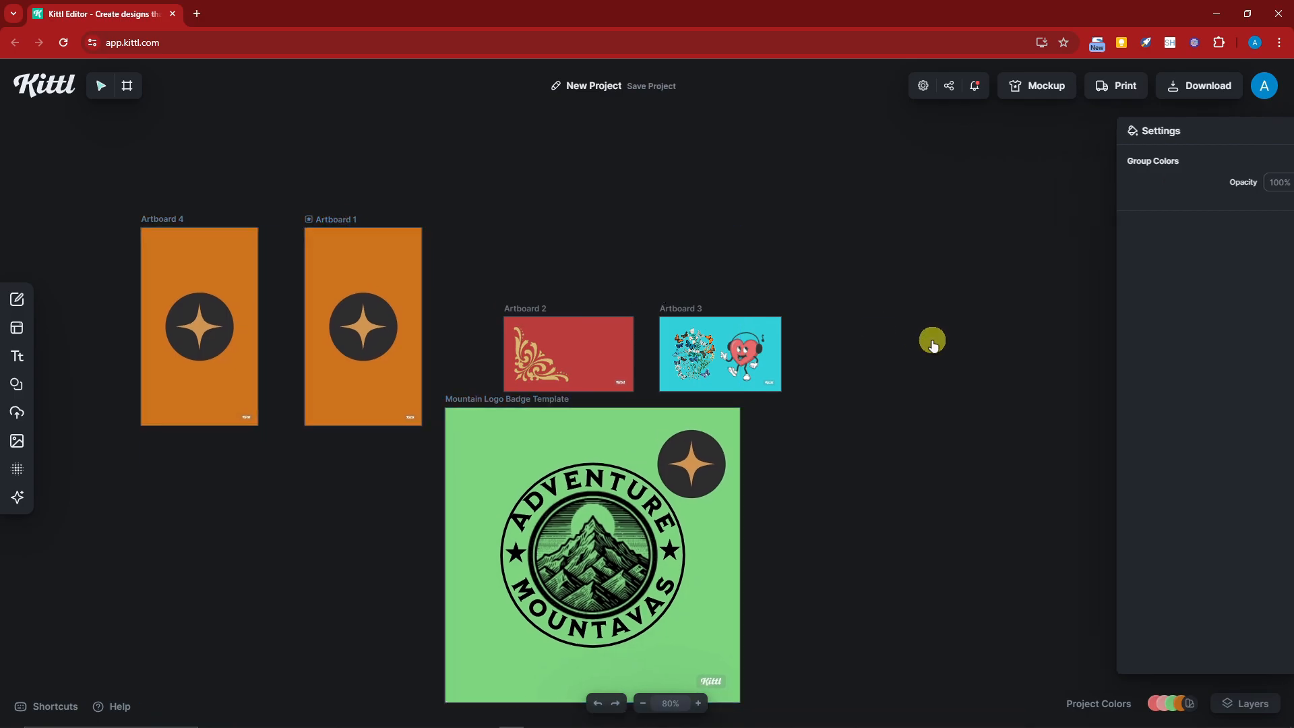
# Select all artboards from Artboard 4 to Artboard 1 in the layer list and move them together down and to the right.
pyautogui.click(1244, 703)
pyautogui.scroll(-2, 1070, 537)
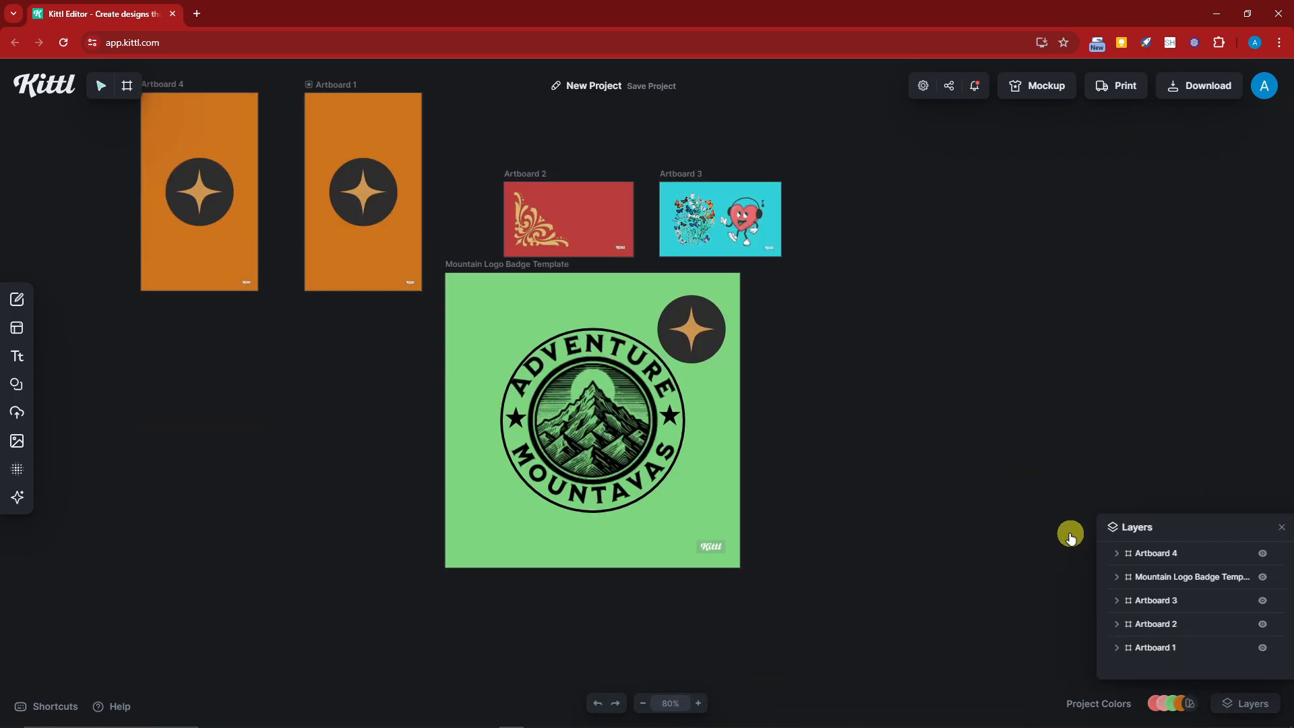
pyautogui.click(1173, 553)
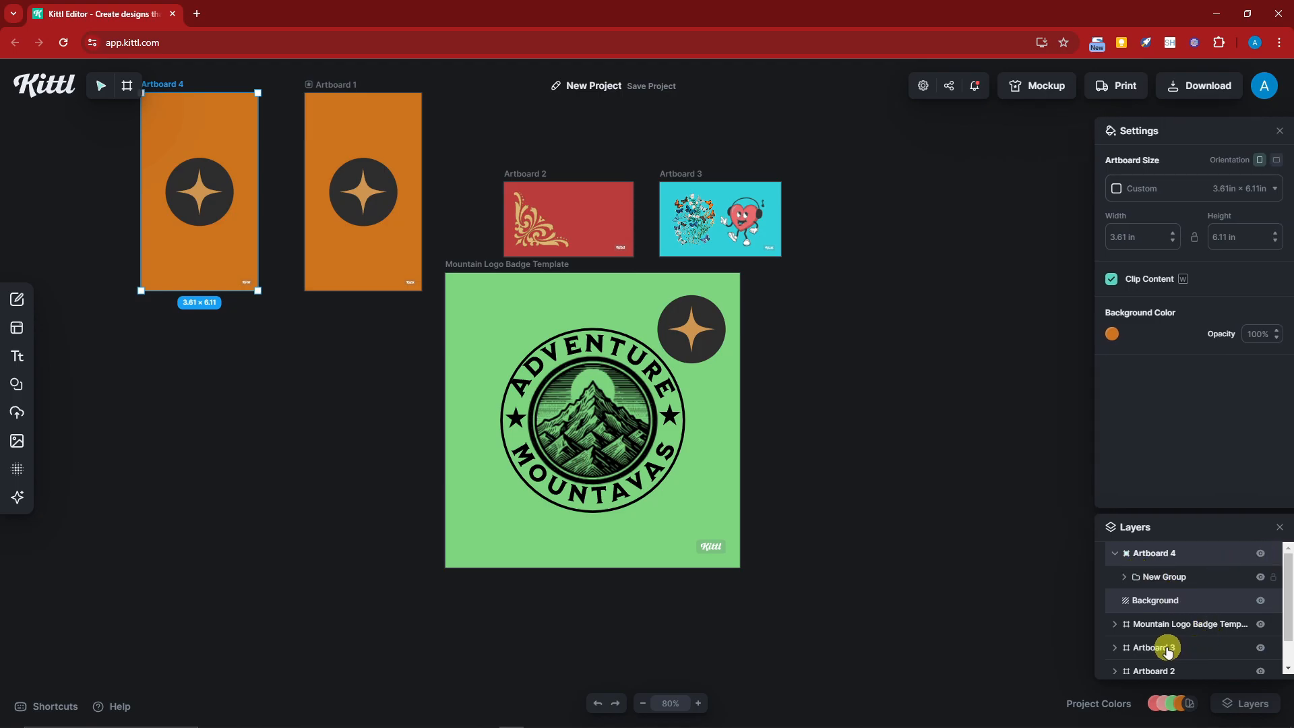
pyautogui.scroll(-1, 1216, 650)
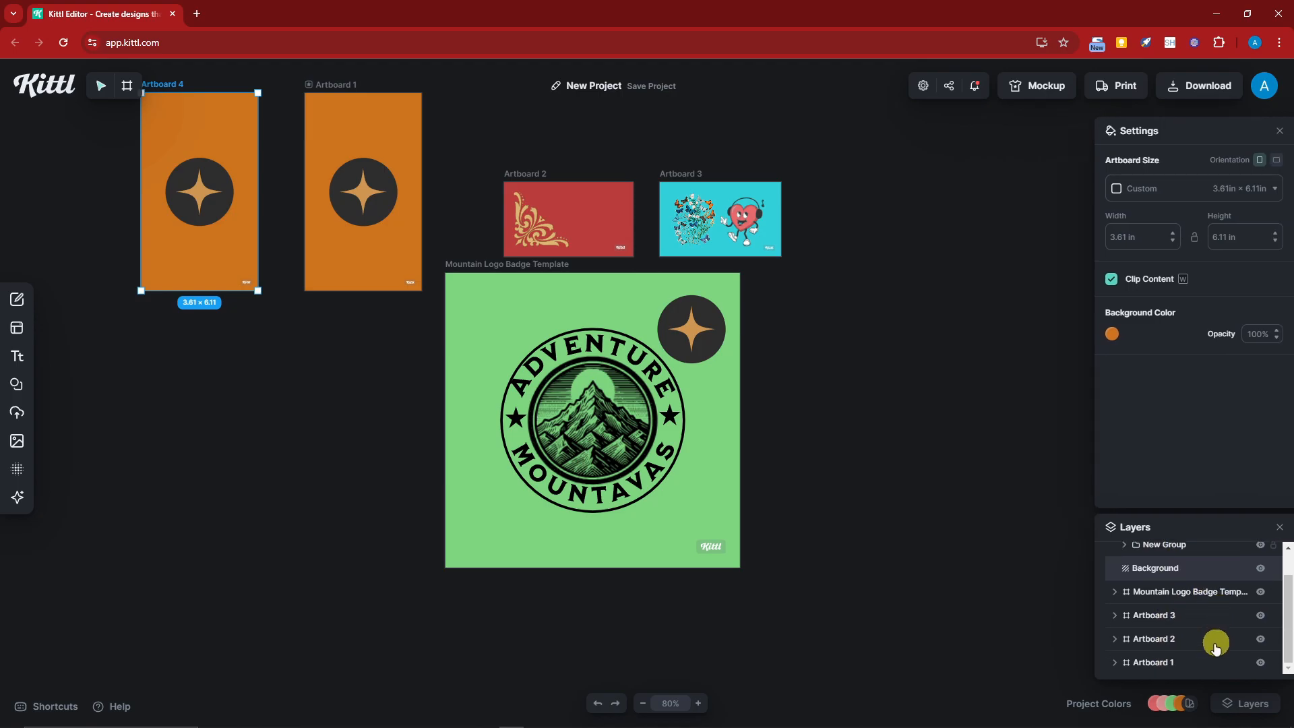
pyautogui.keyDown('shift'); pyautogui.click(1168, 664); pyautogui.keyUp('shift')
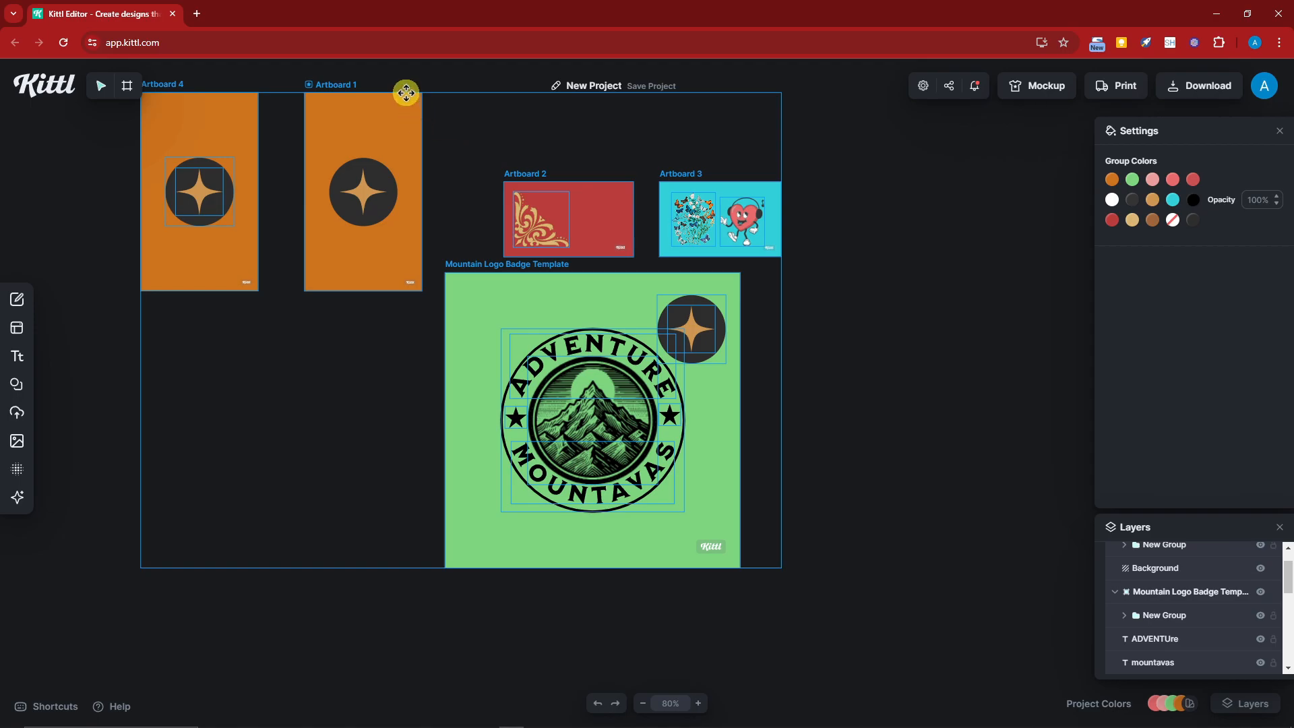
pyautogui.moveTo(402, 99); pyautogui.dragTo(486, 149)
pyautogui.scroll(1, 1193, 589)
pyautogui.click(1278, 529)
pyautogui.click(959, 419)
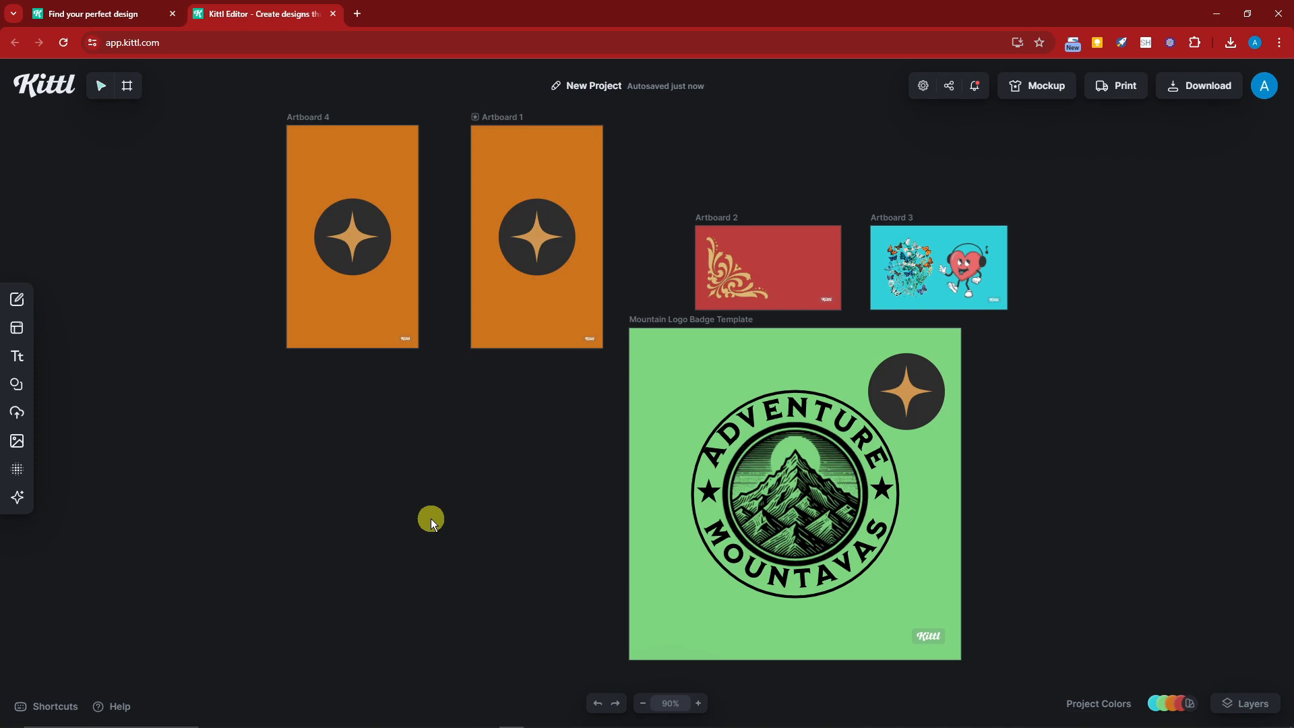
# Draw a blank, nearly square artboard in the empty area below Artboards 4 and 1.
pyautogui.moveTo(319, 396); pyautogui.dragTo(607, 681)
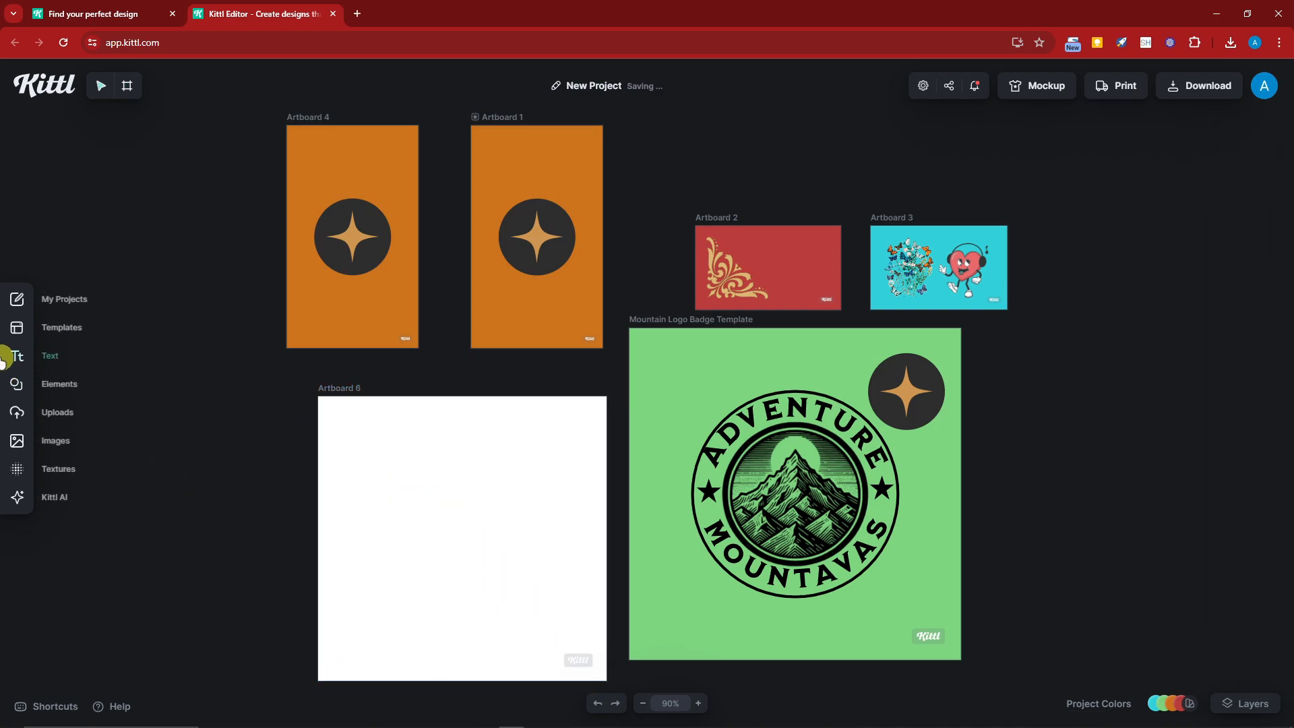
# Browse the Logo templates and look through the Cards, T-Shirts, Posters and Brand Boards template categories.
pyautogui.click(11, 332)
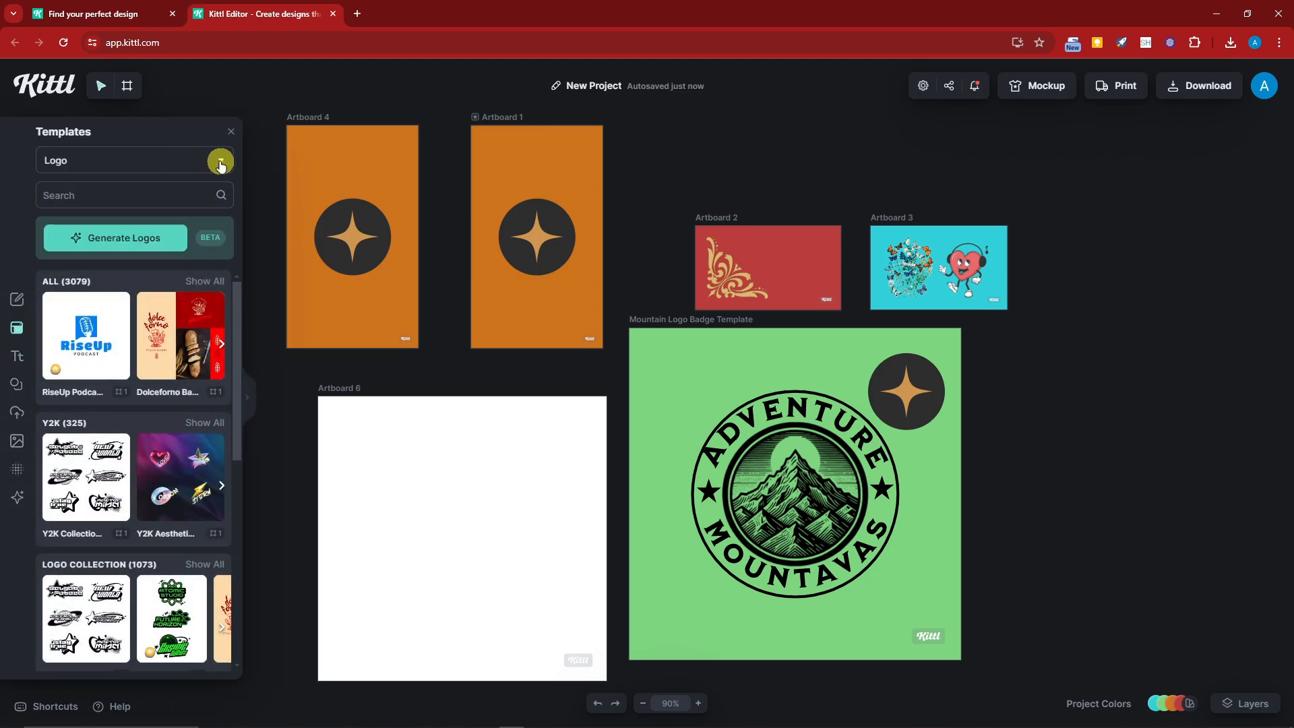
pyautogui.scroll(-7, 150, 459)
pyautogui.scroll(6, 152, 419)
pyautogui.scroll(-10, 151, 418)
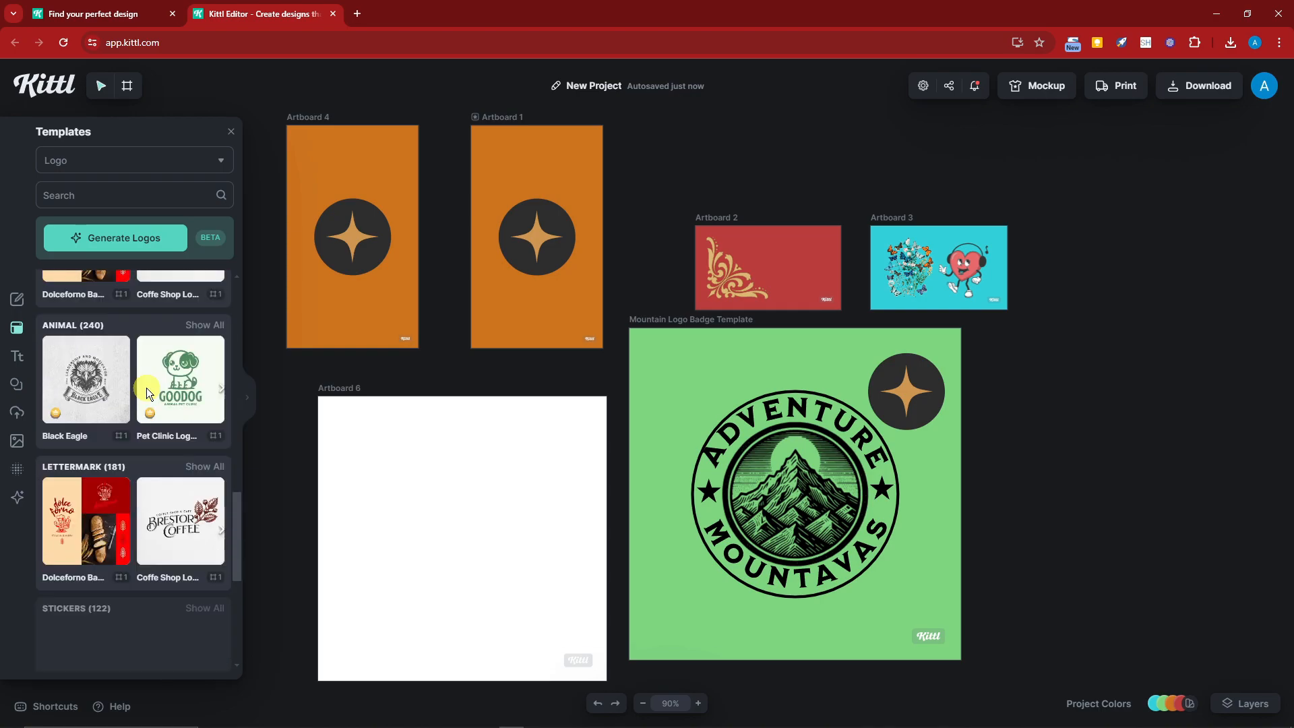
pyautogui.scroll(10, 154, 386)
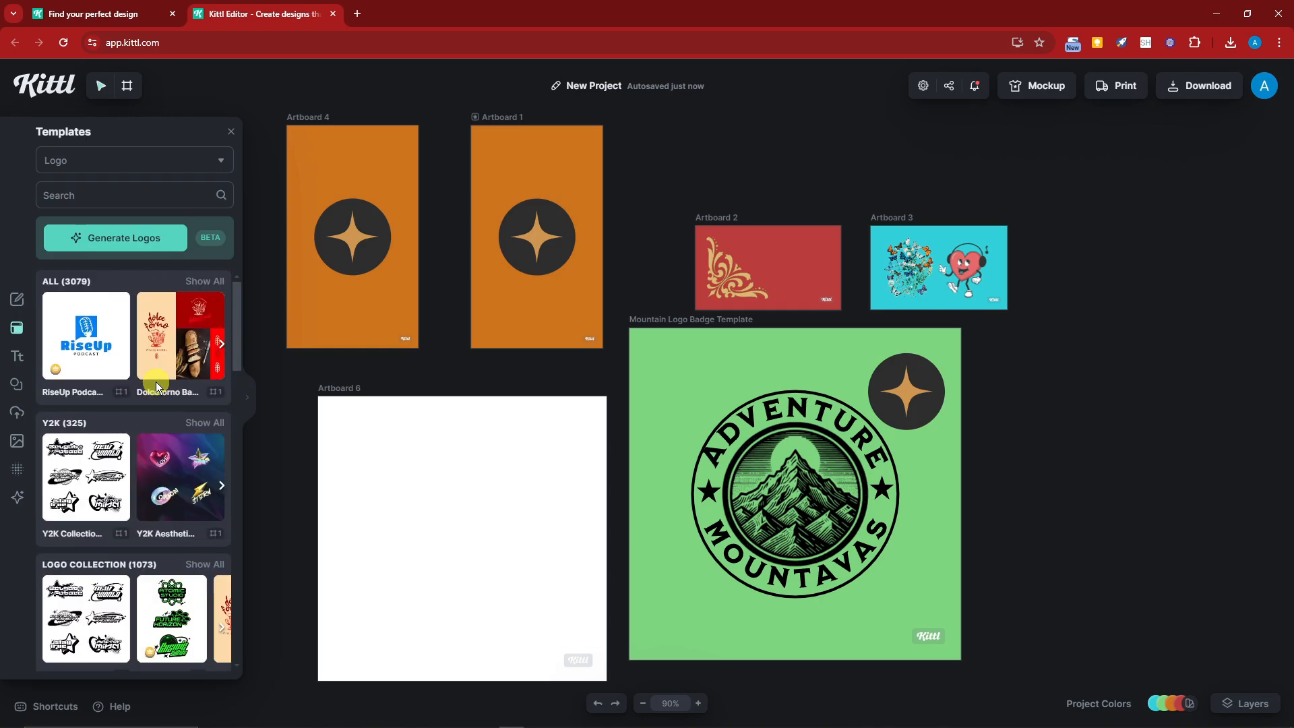
pyautogui.click(221, 163)
pyautogui.click(115, 195)
pyautogui.click(202, 162)
pyautogui.click(128, 217)
pyautogui.click(179, 169)
pyautogui.click(139, 262)
pyautogui.click(191, 165)
pyautogui.click(128, 287)
# Add the Retro Mascot Soda Can template from the Fairs & Exhibitions group of Posters to the current project.
pyautogui.click(178, 163)
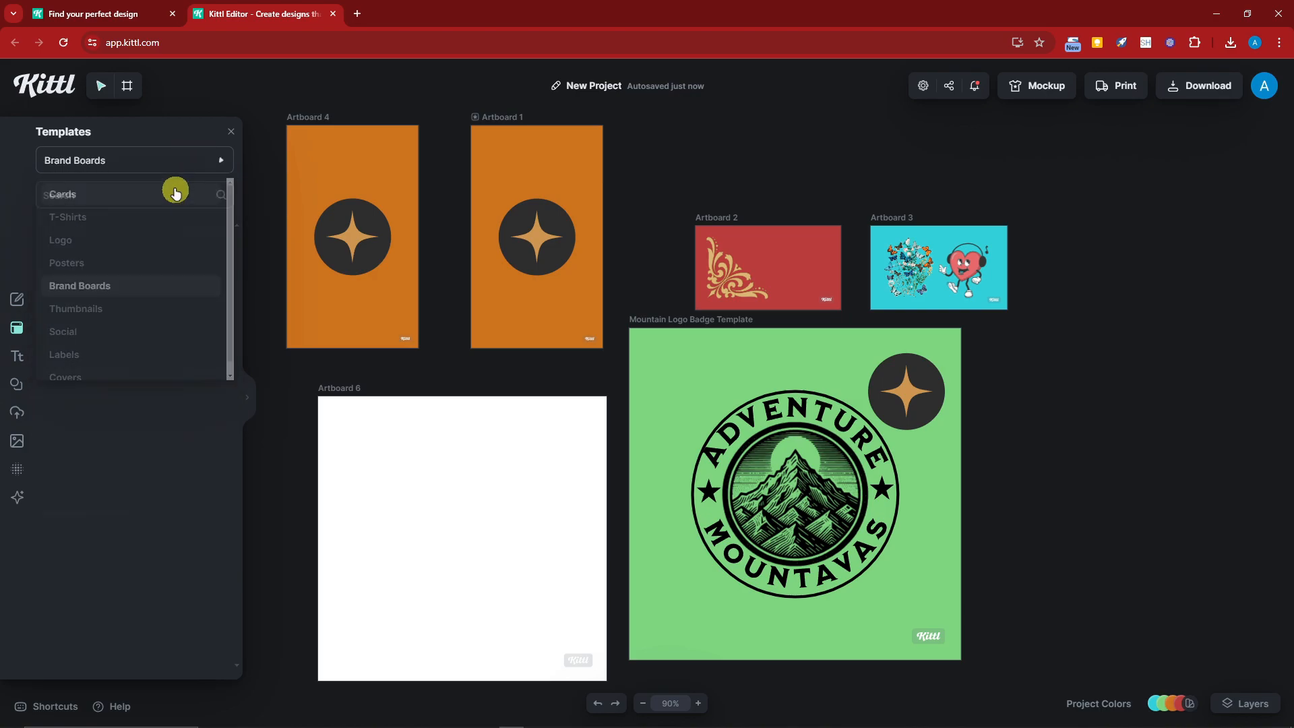
pyautogui.click(120, 256)
pyautogui.scroll(-5, 175, 323)
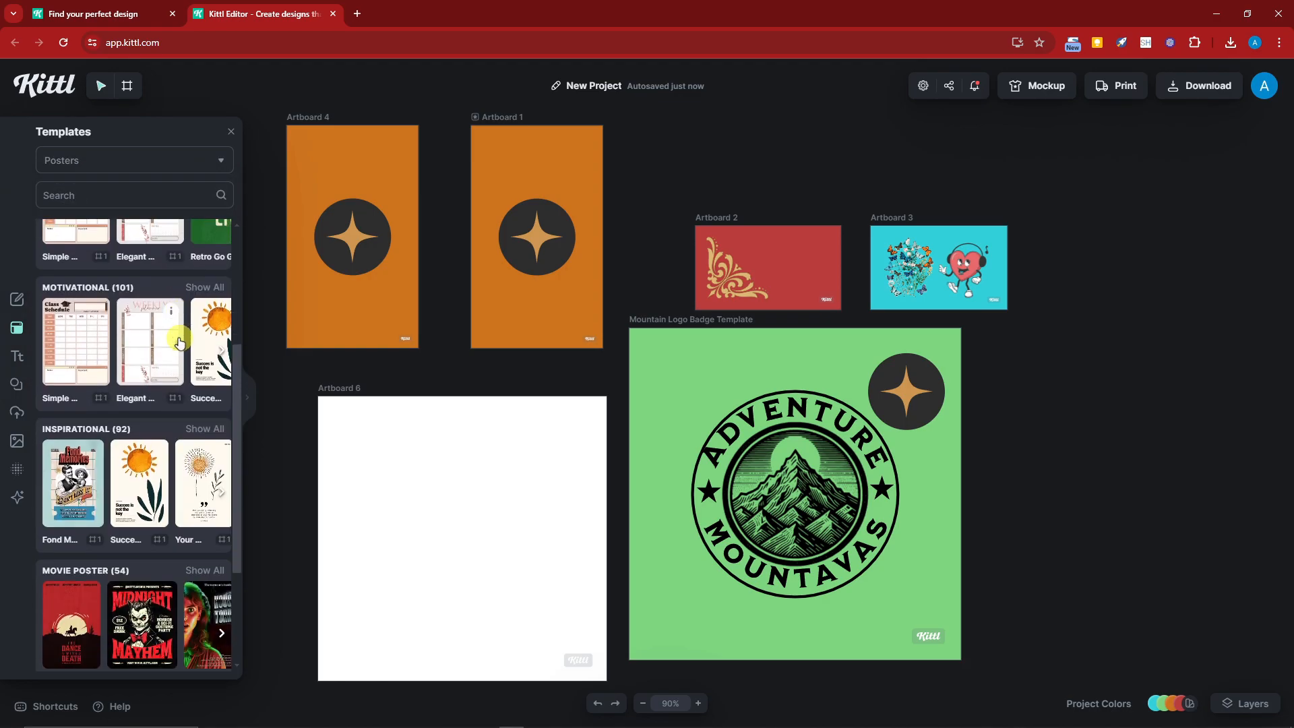
pyautogui.scroll(-2, 152, 397)
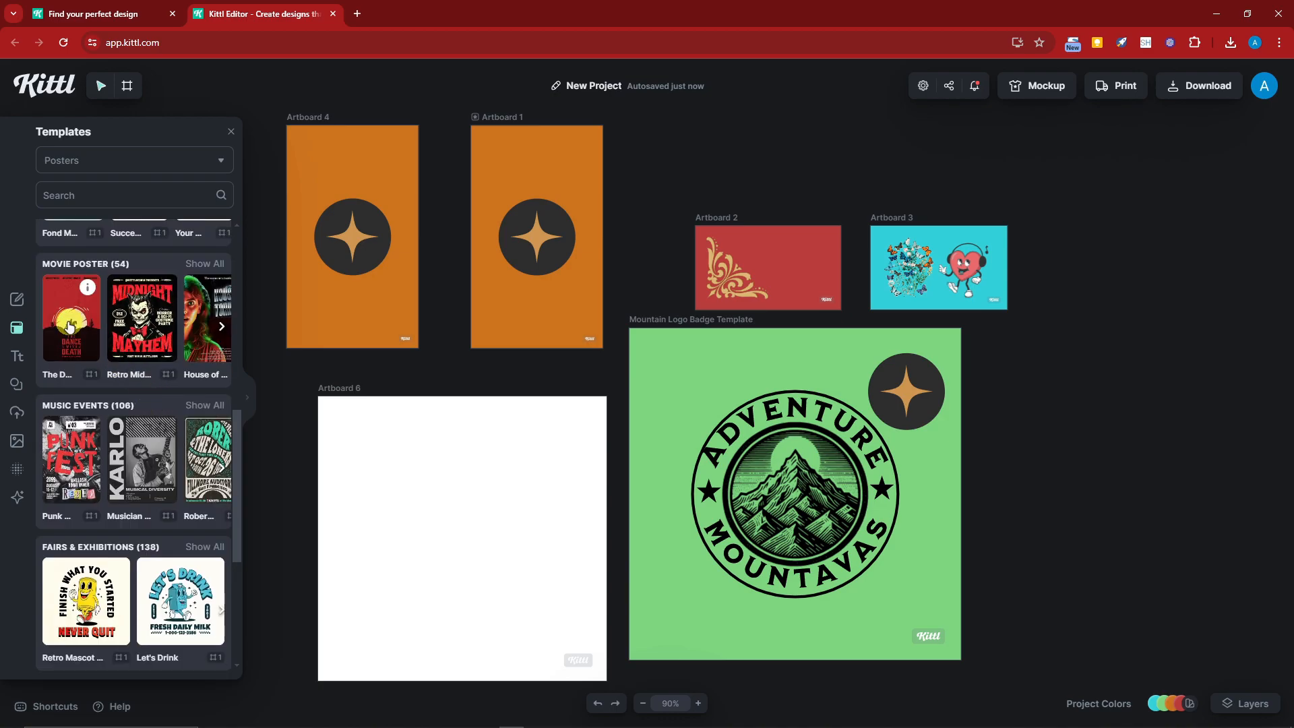
pyautogui.scroll(-3, 119, 435)
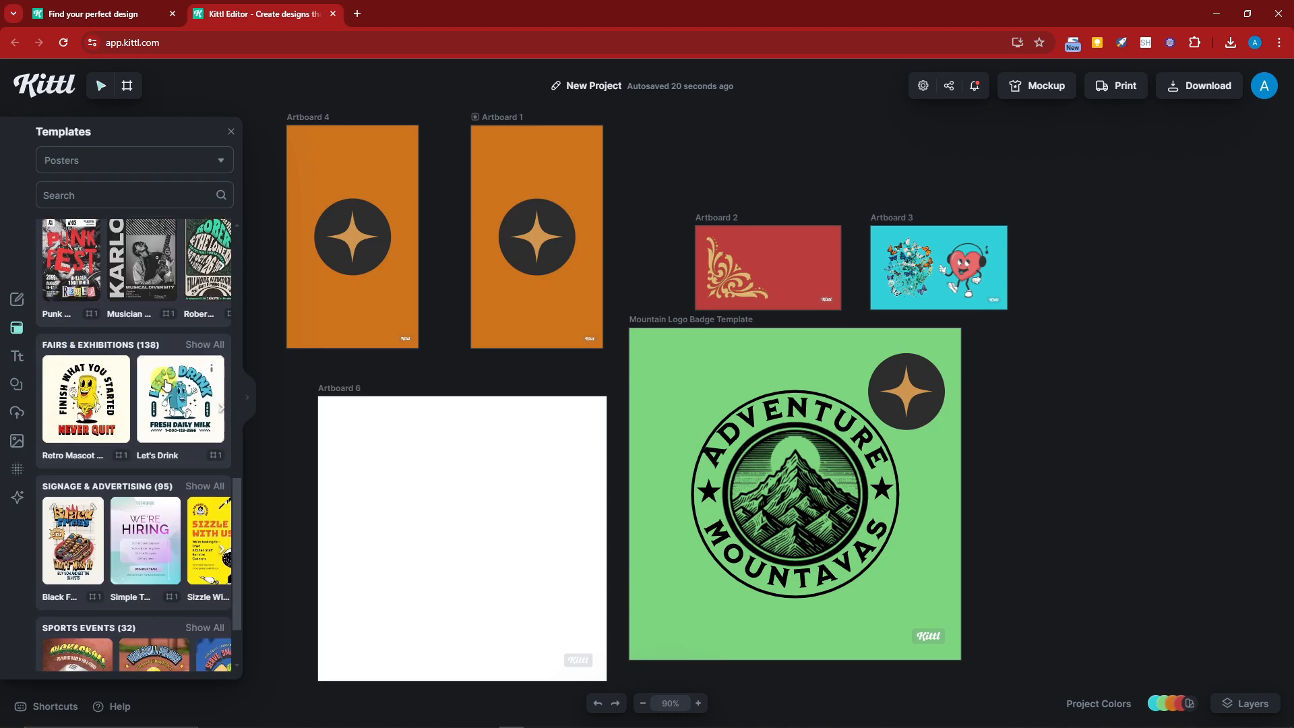
pyautogui.click(80, 403)
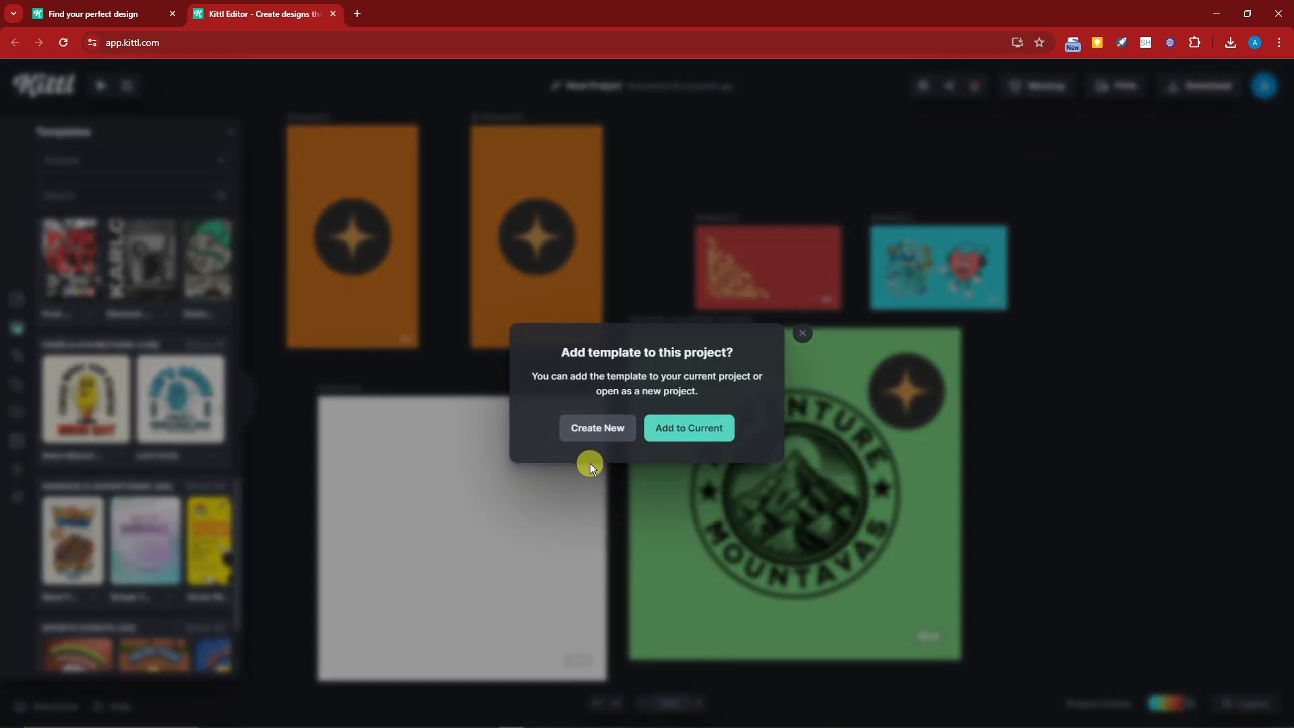
pyautogui.click(714, 435)
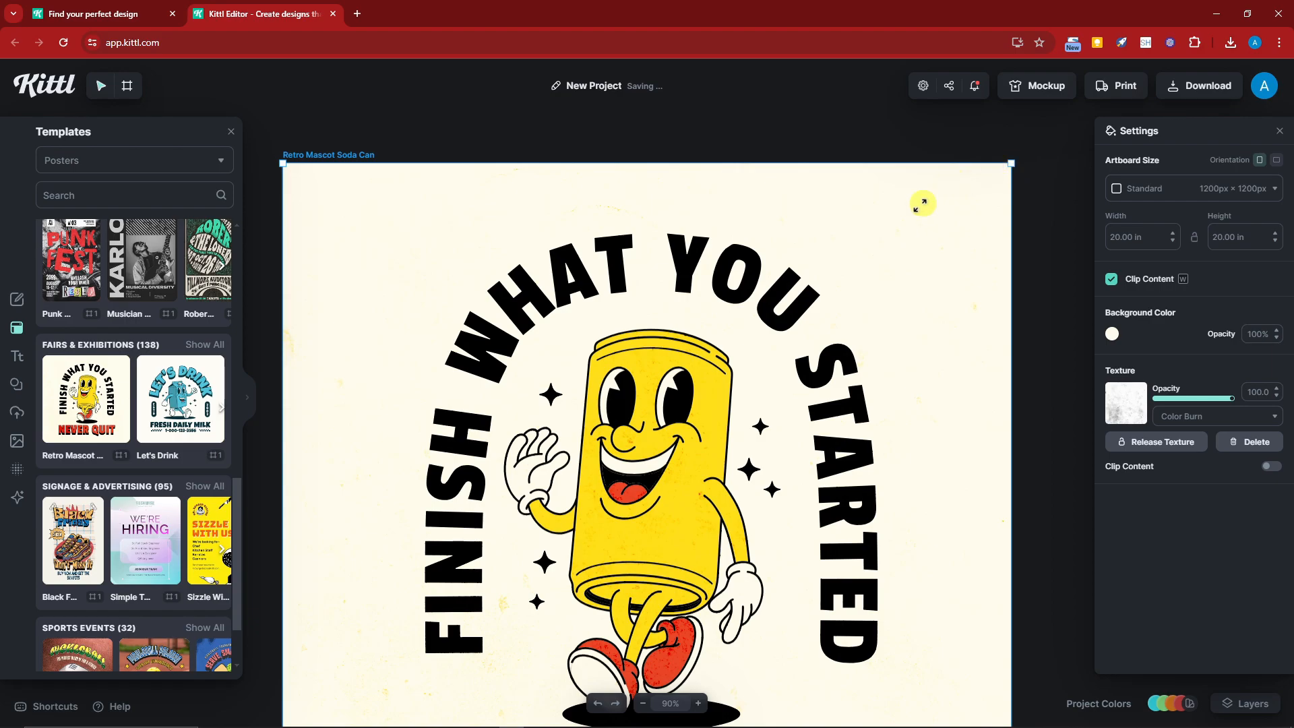
# Resize the Retro Mascot Soda Can artboard to about 9 × 9 in and place it over the blank Artboard 6.
pyautogui.scroll(5, 607, 431)
pyautogui.click(595, 427)
pyautogui.scroll(-6, 598, 384)
pyautogui.scroll(2, 334, 450)
pyautogui.moveTo(334, 450); pyautogui.dragTo(384, 488)
pyautogui.click(318, 280)
# Shrink the template's arched text, mascot and NEVER QUIT text and place them within the resized artboard.
pyautogui.moveTo(477, 332); pyautogui.dragTo(329, 432)
pyautogui.moveTo(658, 116); pyautogui.dragTo(580, 347)
pyautogui.click(557, 333)
pyautogui.click(493, 541)
pyautogui.moveTo(977, 476); pyautogui.dragTo(489, 568)
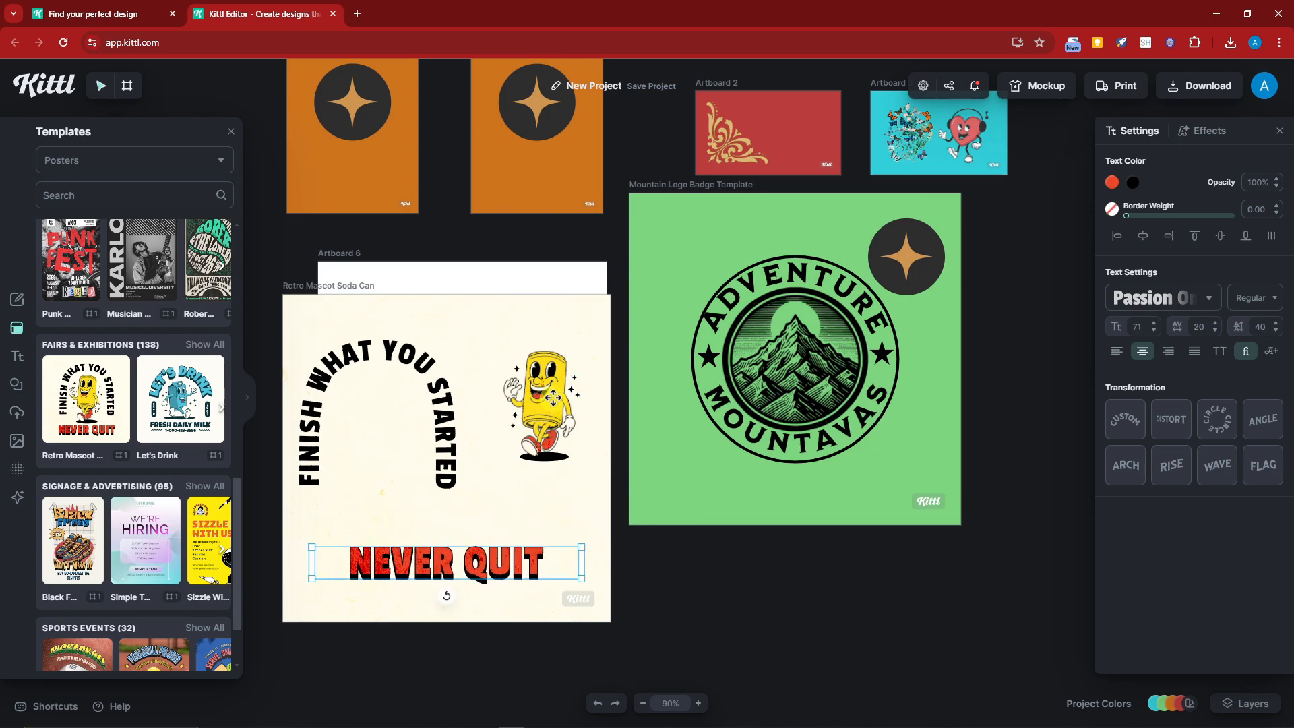
# Centre the mascot inside an enlarged FINISH WHAT YOU STARTED arch and nudge the NEVER QUIT text up beneath it.
pyautogui.moveTo(543, 397); pyautogui.dragTo(414, 457)
pyautogui.moveTo(420, 376); pyautogui.dragTo(480, 384)
pyautogui.moveTo(413, 465); pyautogui.dragTo(493, 434)
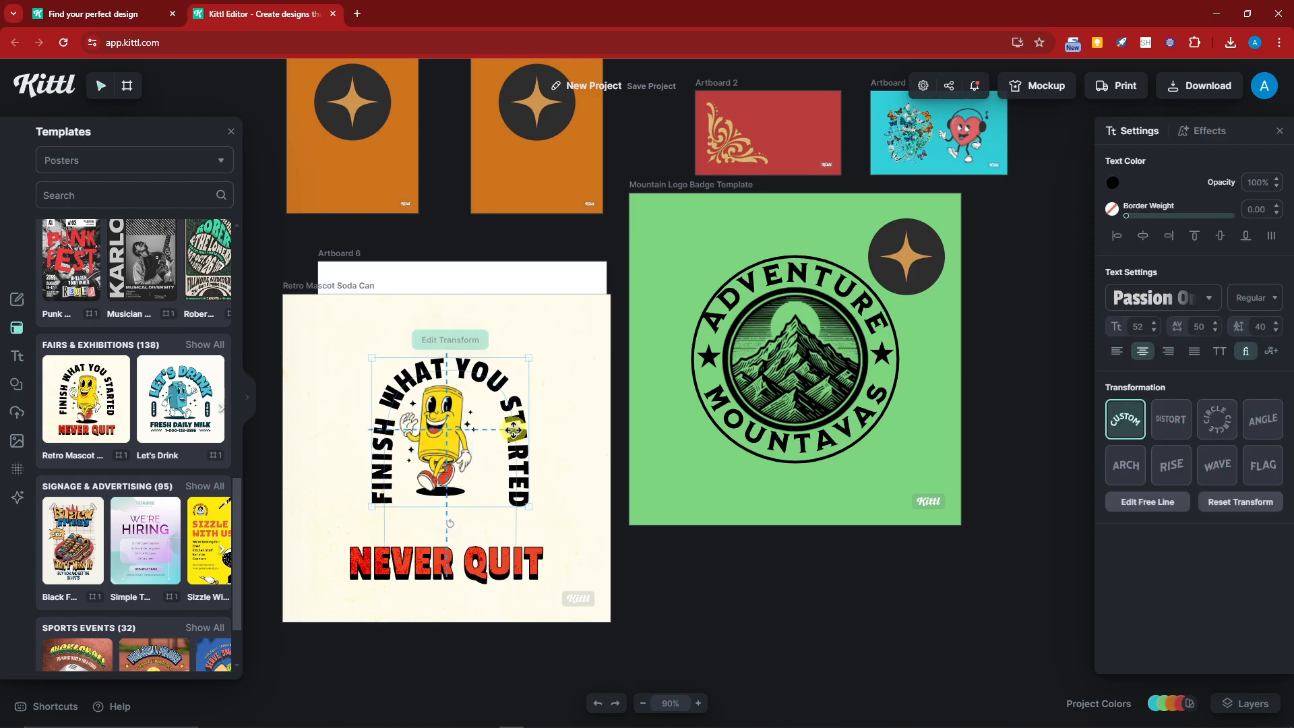
pyautogui.moveTo(368, 353); pyautogui.dragTo(345, 332)
pyautogui.click(453, 444)
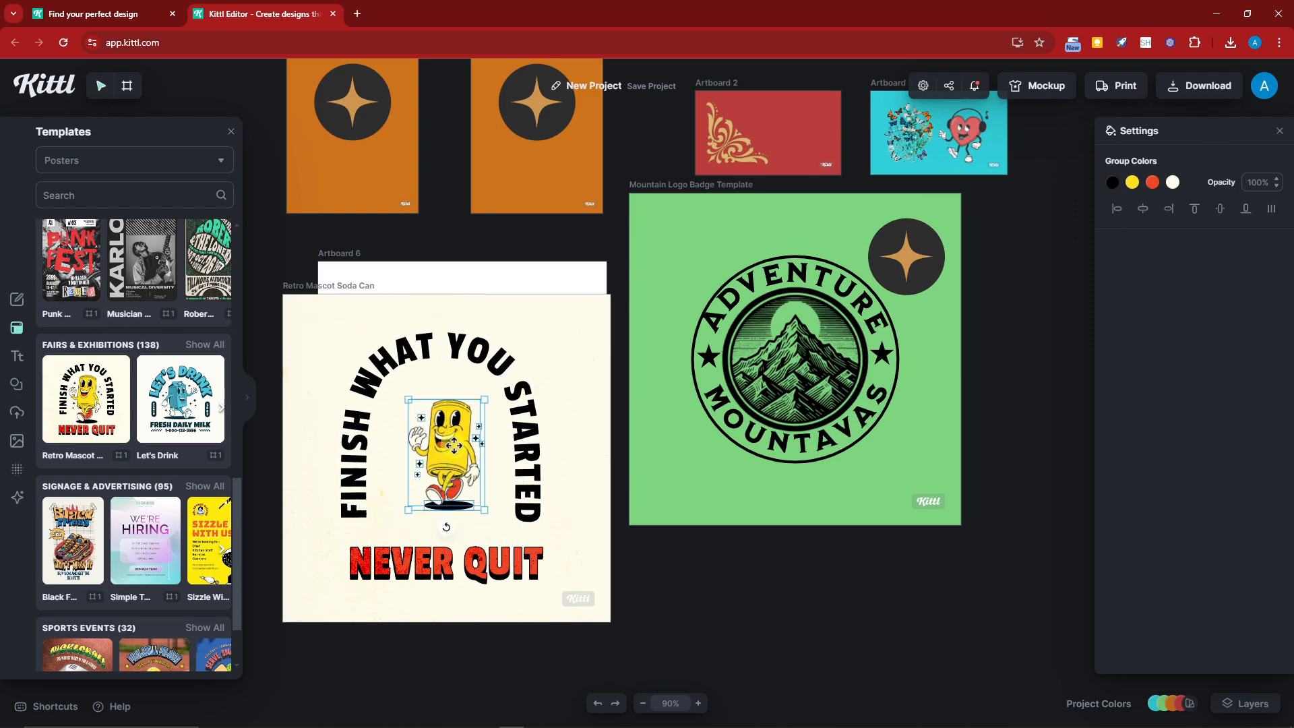
pyautogui.moveTo(496, 560); pyautogui.dragTo(497, 557)
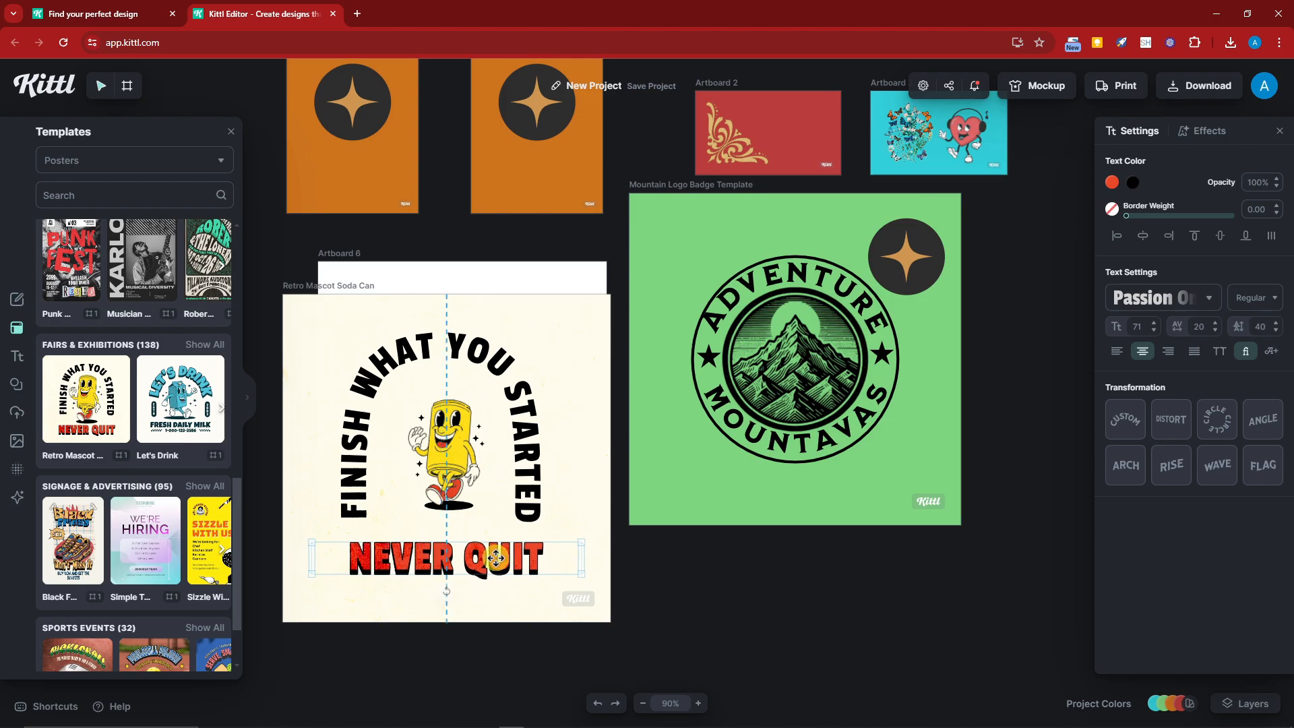
# Delete the blank Artboard 6 and move the Retro Mascot Soda Can artboard up beside the Mountain Logo Badge Template.
pyautogui.click(343, 253)
pyautogui.press('Delete')
pyautogui.moveTo(341, 283); pyautogui.dragTo(352, 244)
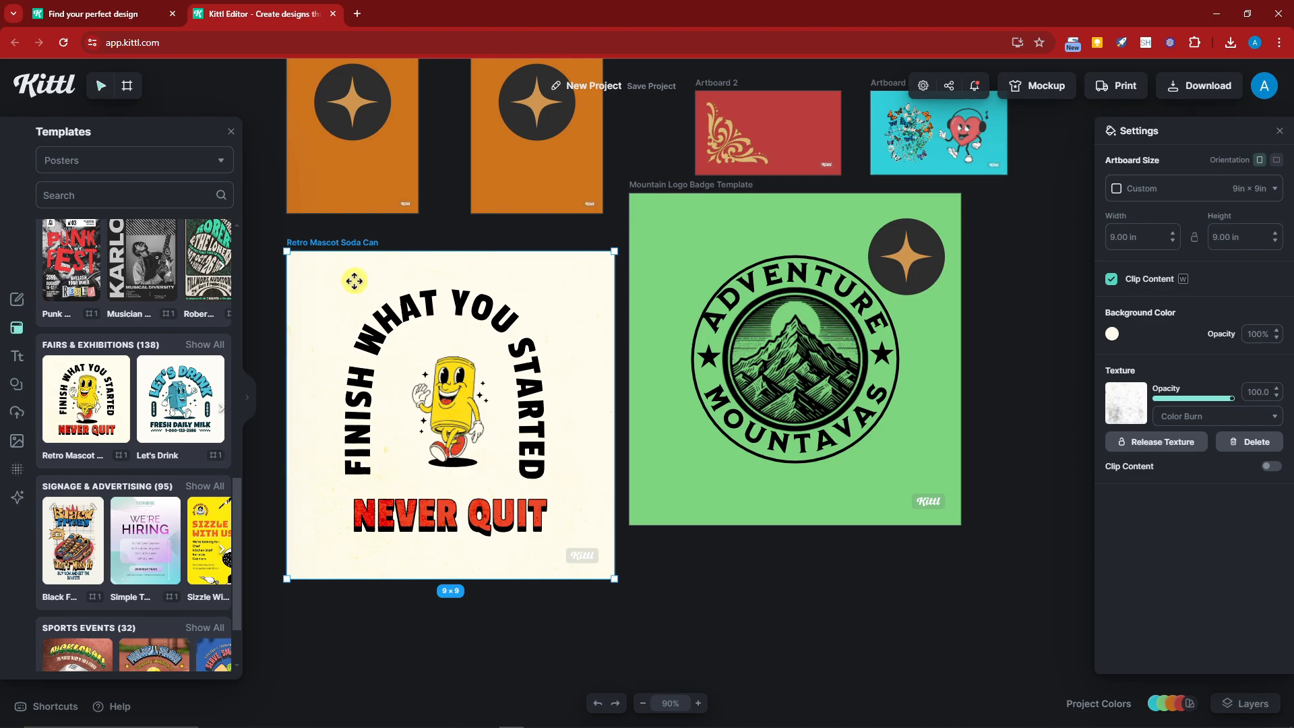
# Switch the template category from Posters to T-Shirts and browse the full 60s/70s Retro collection.
pyautogui.scroll(10, 144, 366)
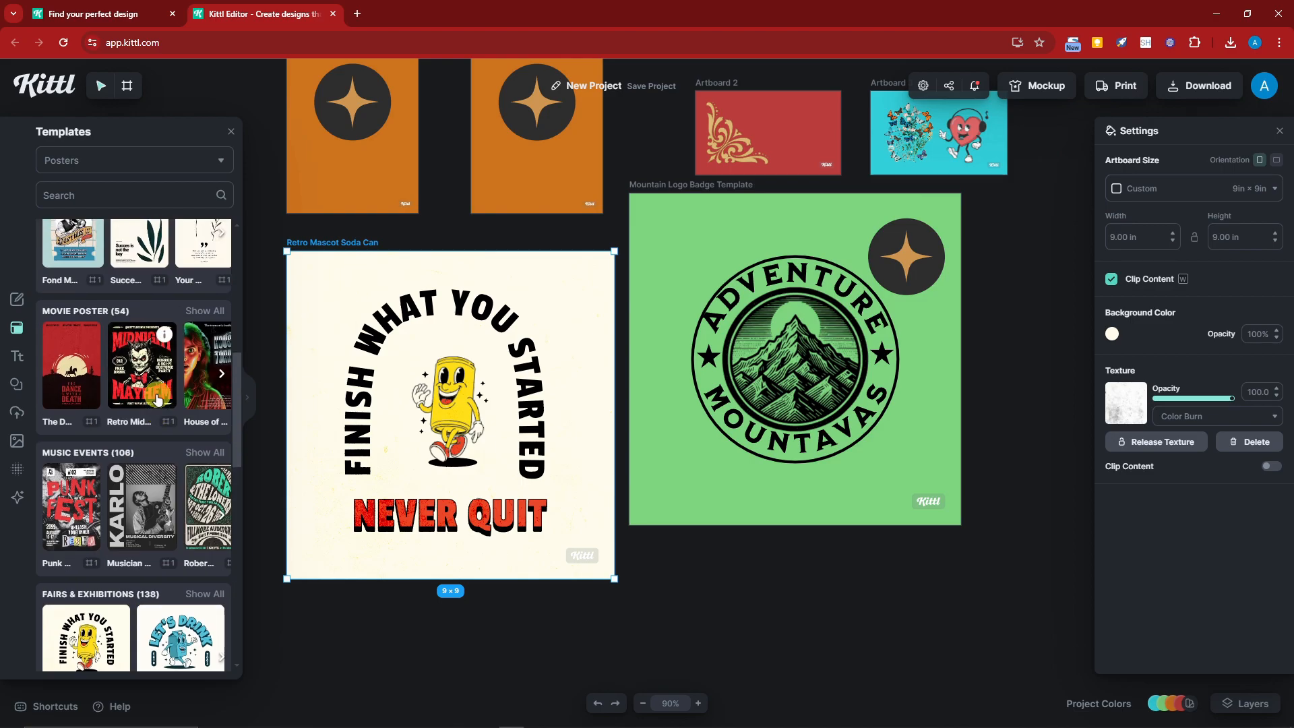
pyautogui.click(183, 162)
pyautogui.click(87, 212)
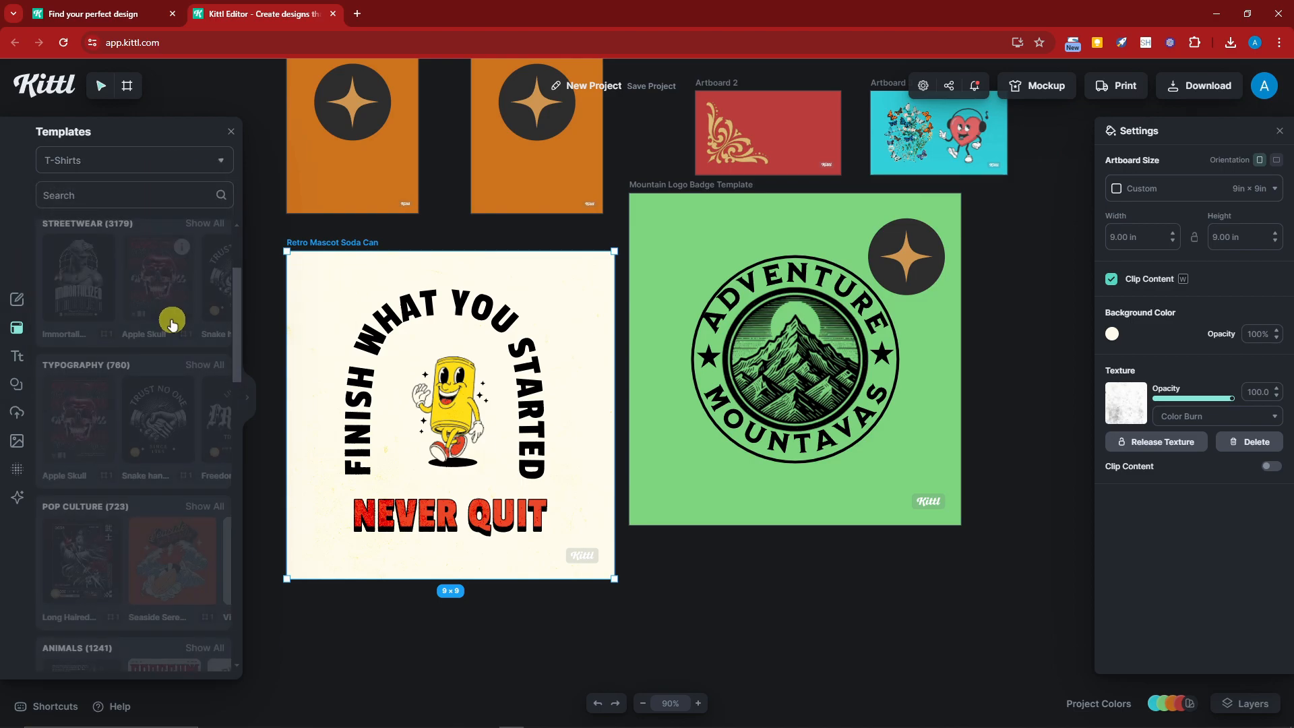
pyautogui.scroll(-10, 174, 330)
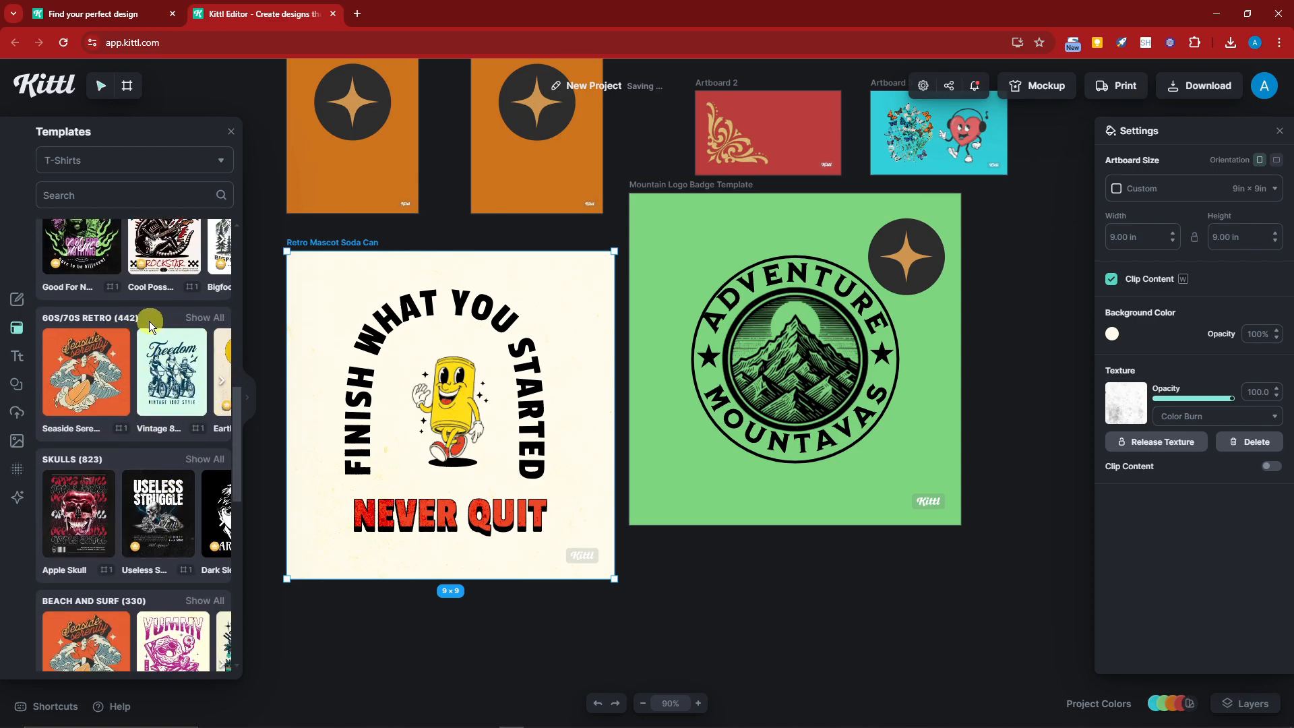
pyautogui.click(201, 323)
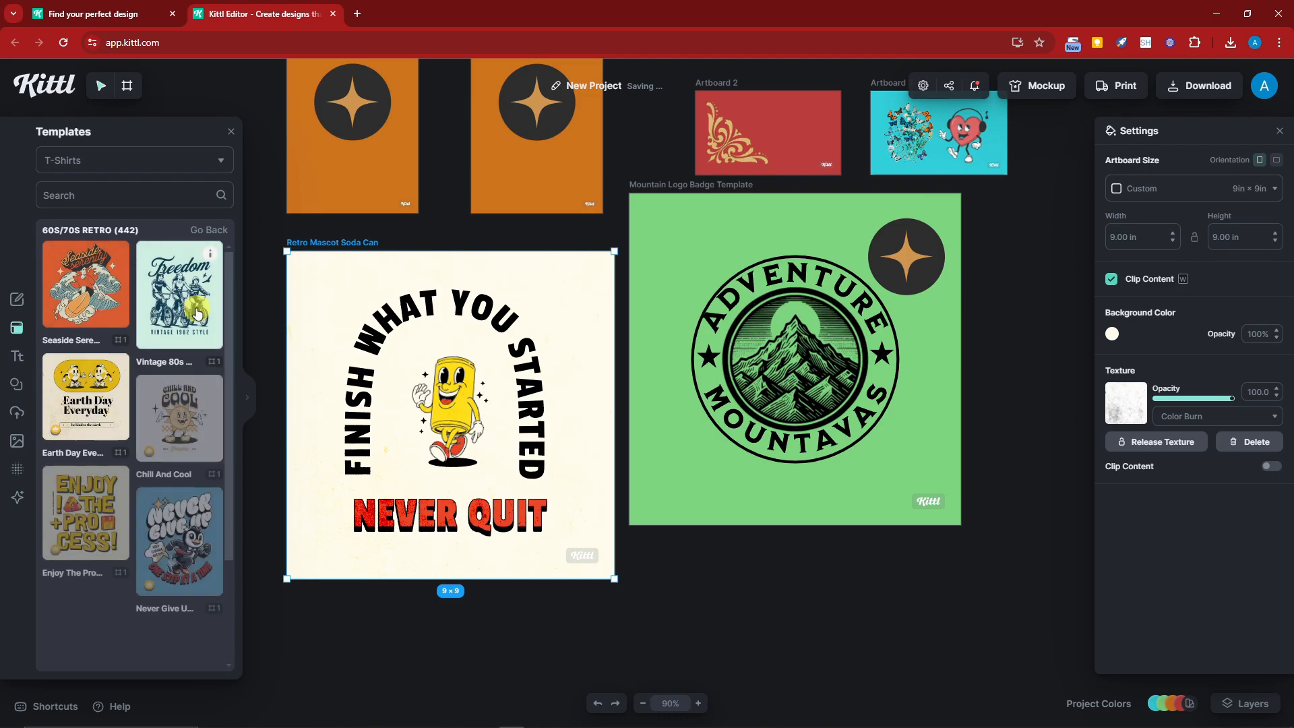
pyautogui.scroll(-5, 108, 448)
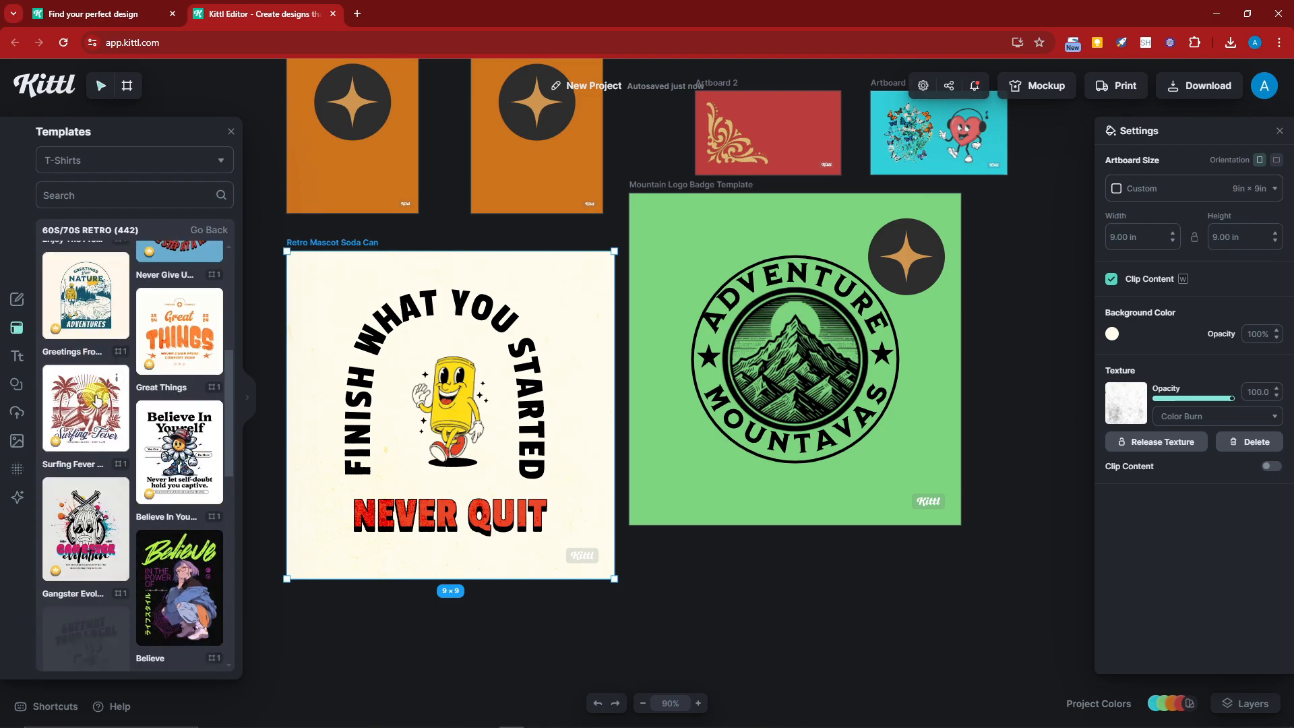
pyautogui.scroll(5, 112, 435)
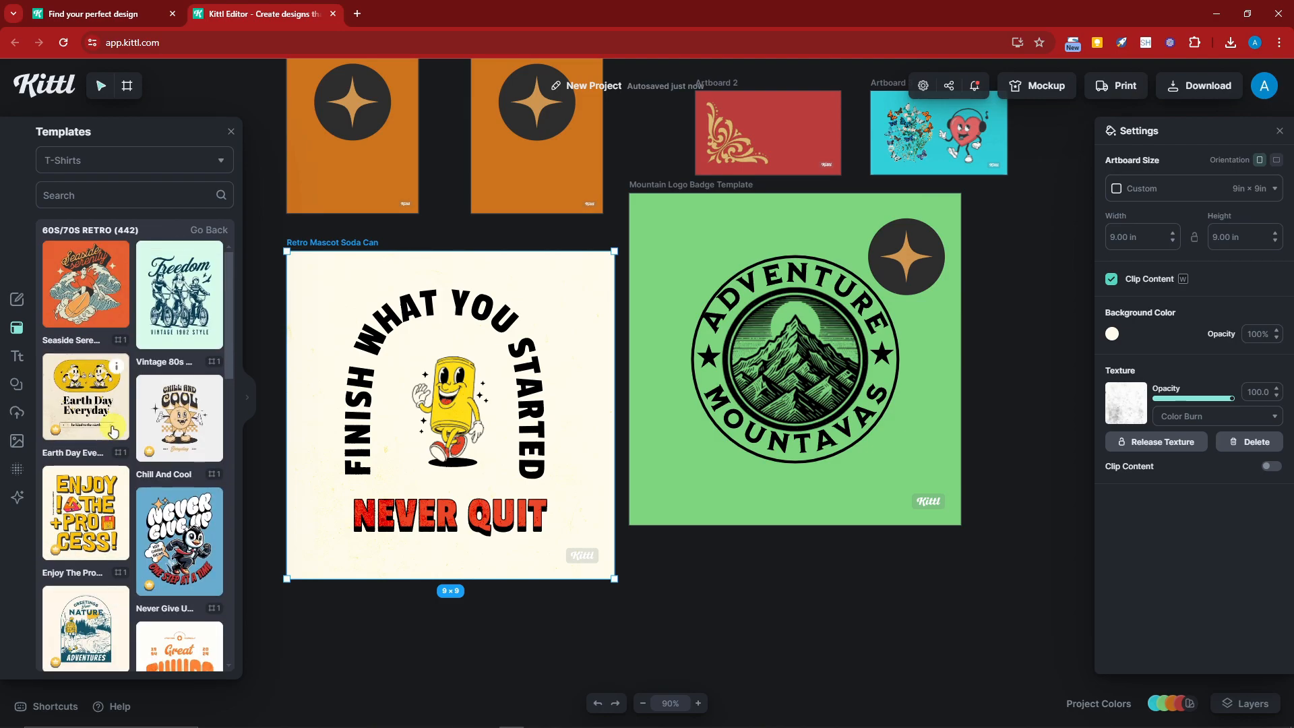
# Add the Seaside Serenity template to the project and move its artboard clear of the existing artboards.
pyautogui.click(93, 278)
pyautogui.click(692, 426)
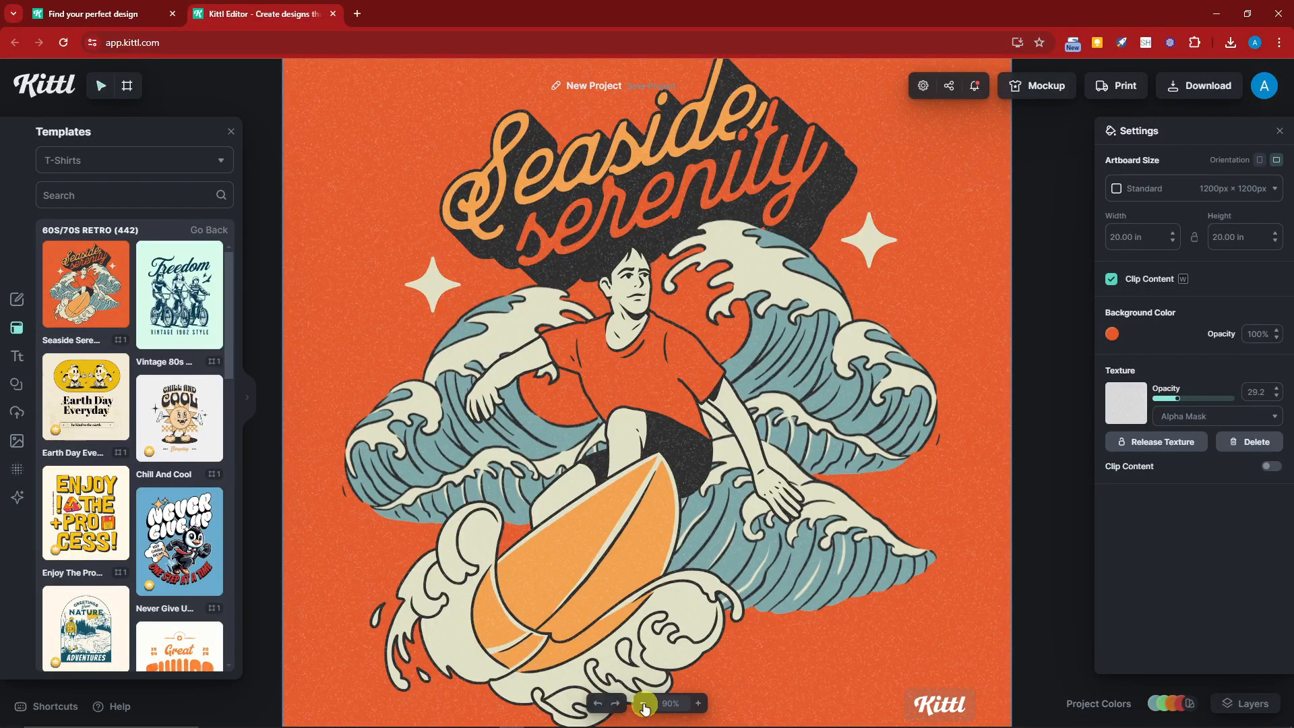
pyautogui.click(642, 703)
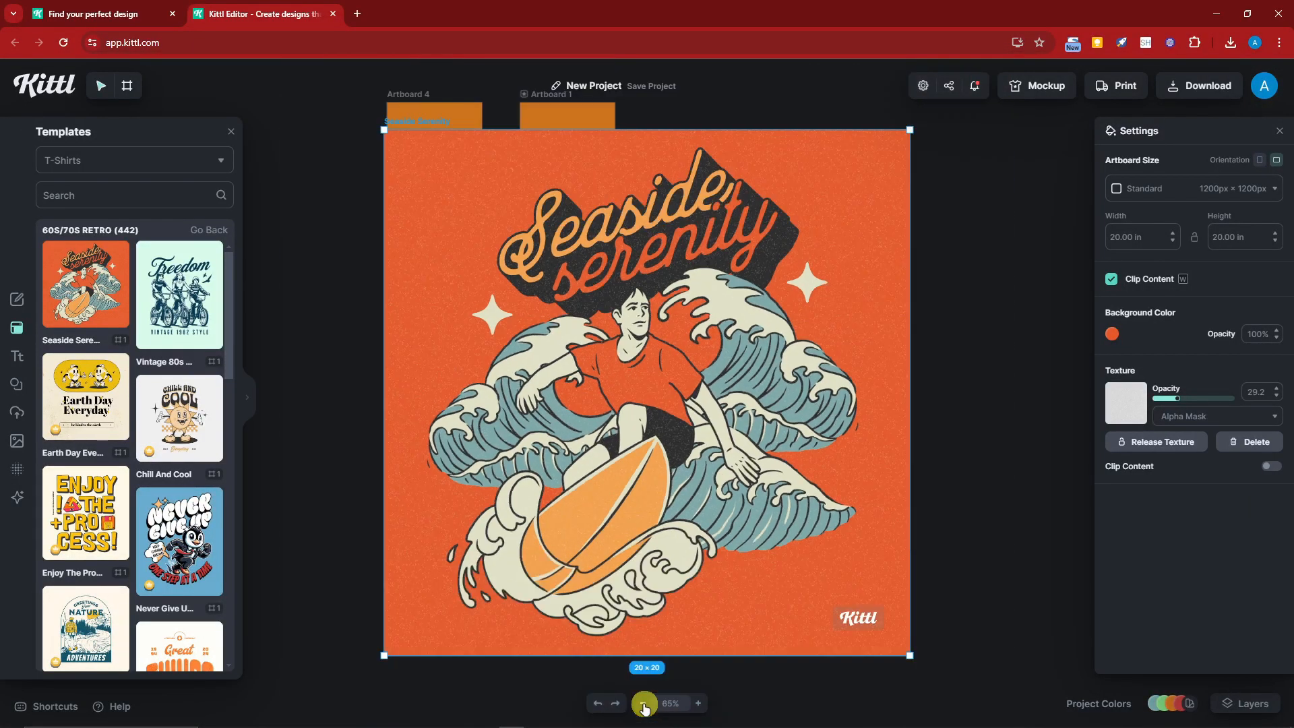
pyautogui.click(643, 703)
pyautogui.click(644, 703)
pyautogui.moveTo(679, 351); pyautogui.dragTo(566, 345)
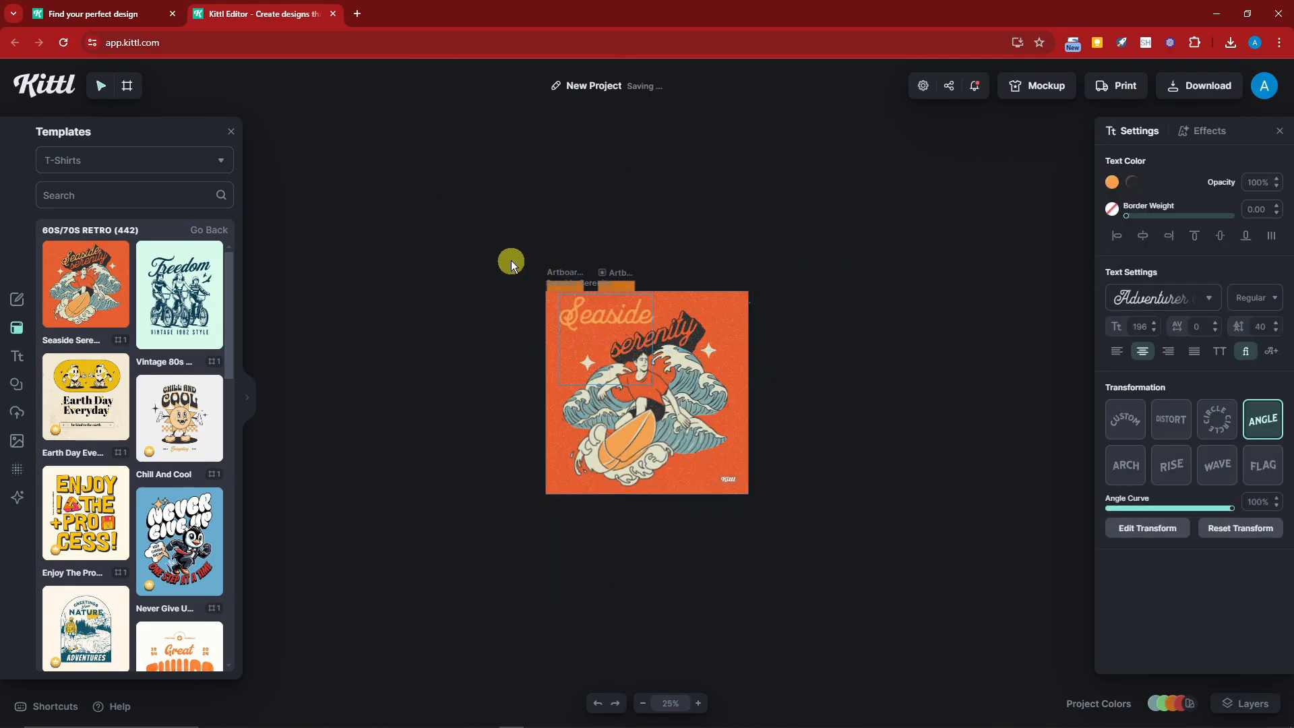
pyautogui.moveTo(552, 280); pyautogui.dragTo(796, 212)
pyautogui.click(977, 447)
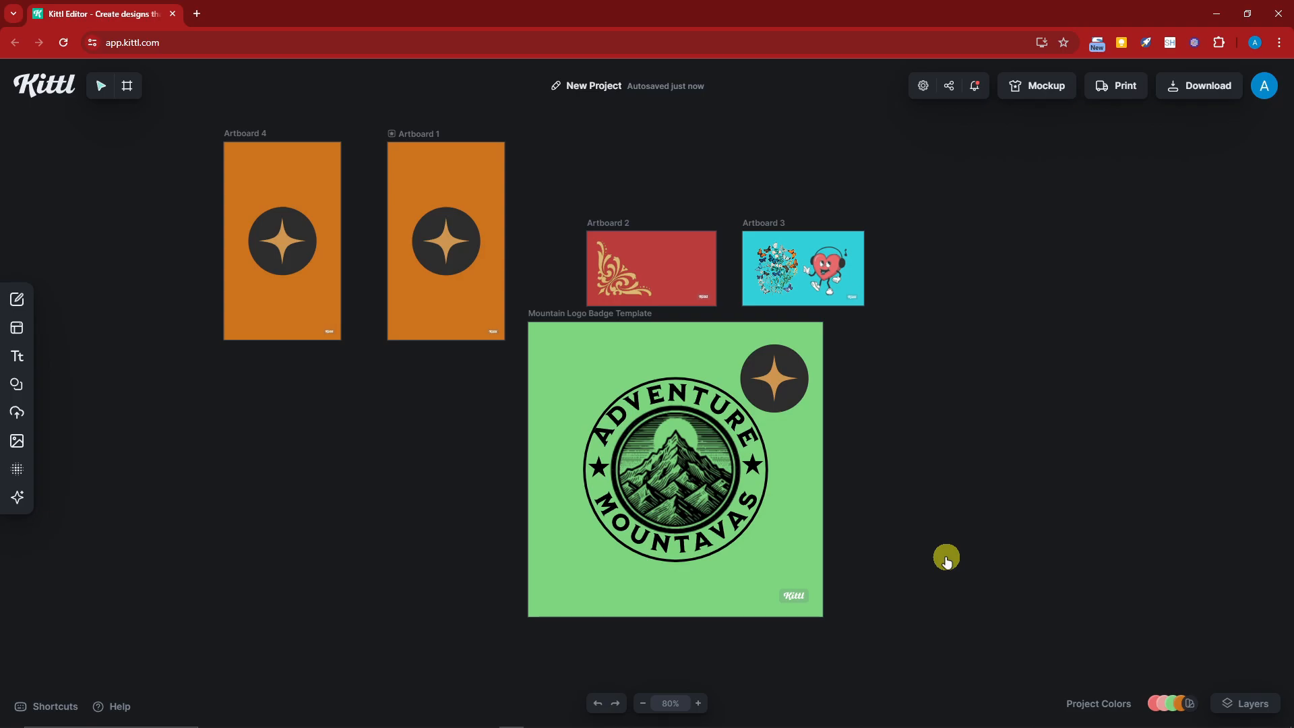
# Try to remove the Kittl logo from Artboard 3 and dismiss the upgrade offer.
pyautogui.click(699, 702)
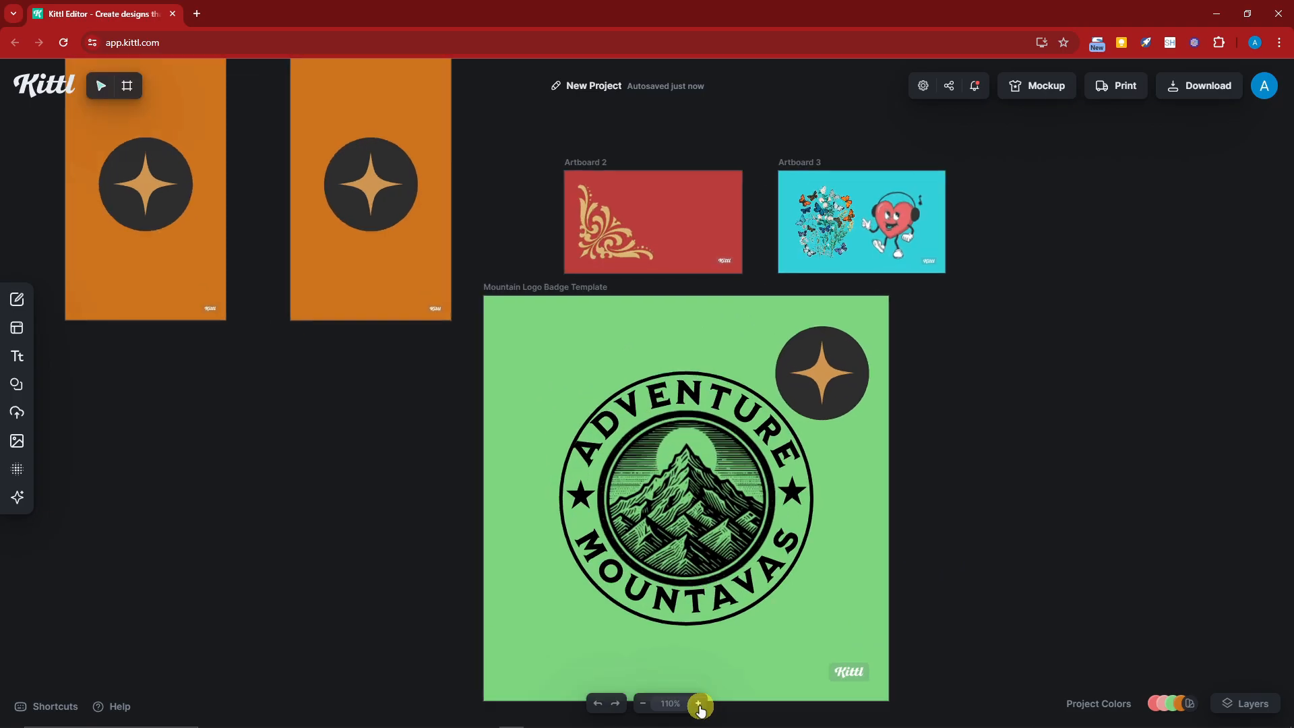
pyautogui.click(701, 702)
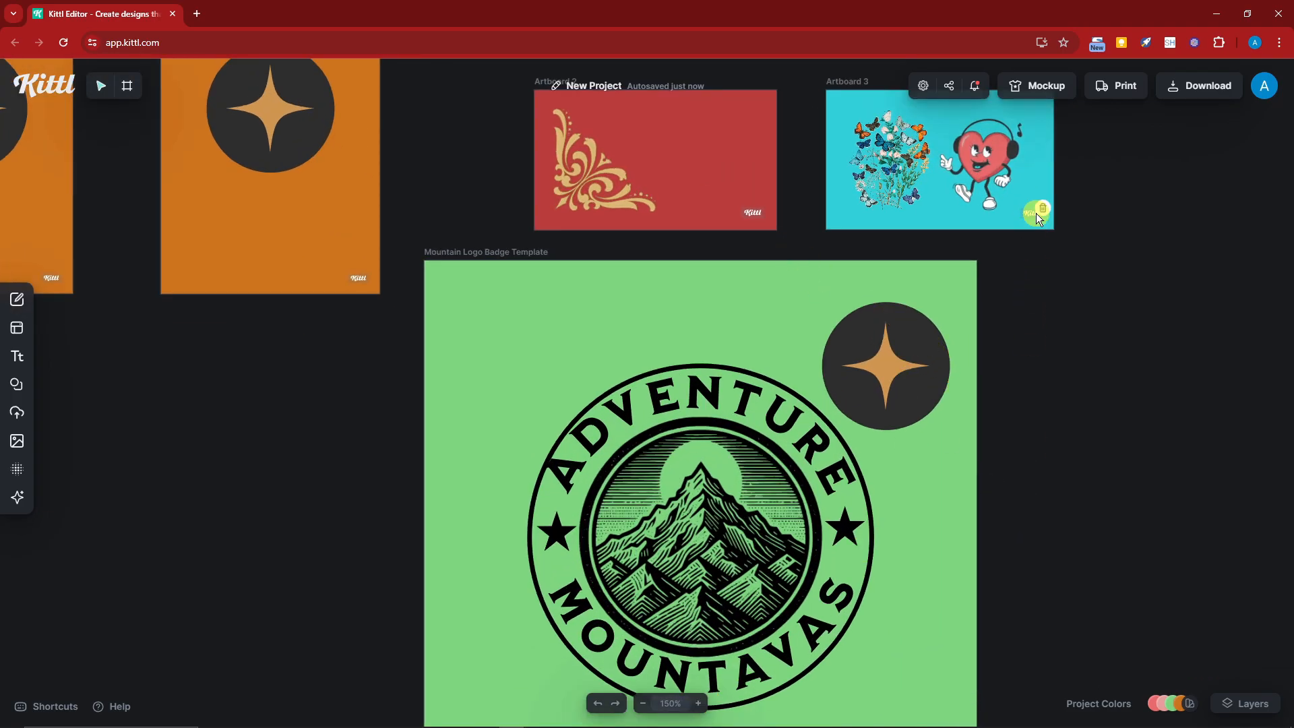
pyautogui.click(1037, 212)
pyautogui.click(981, 187)
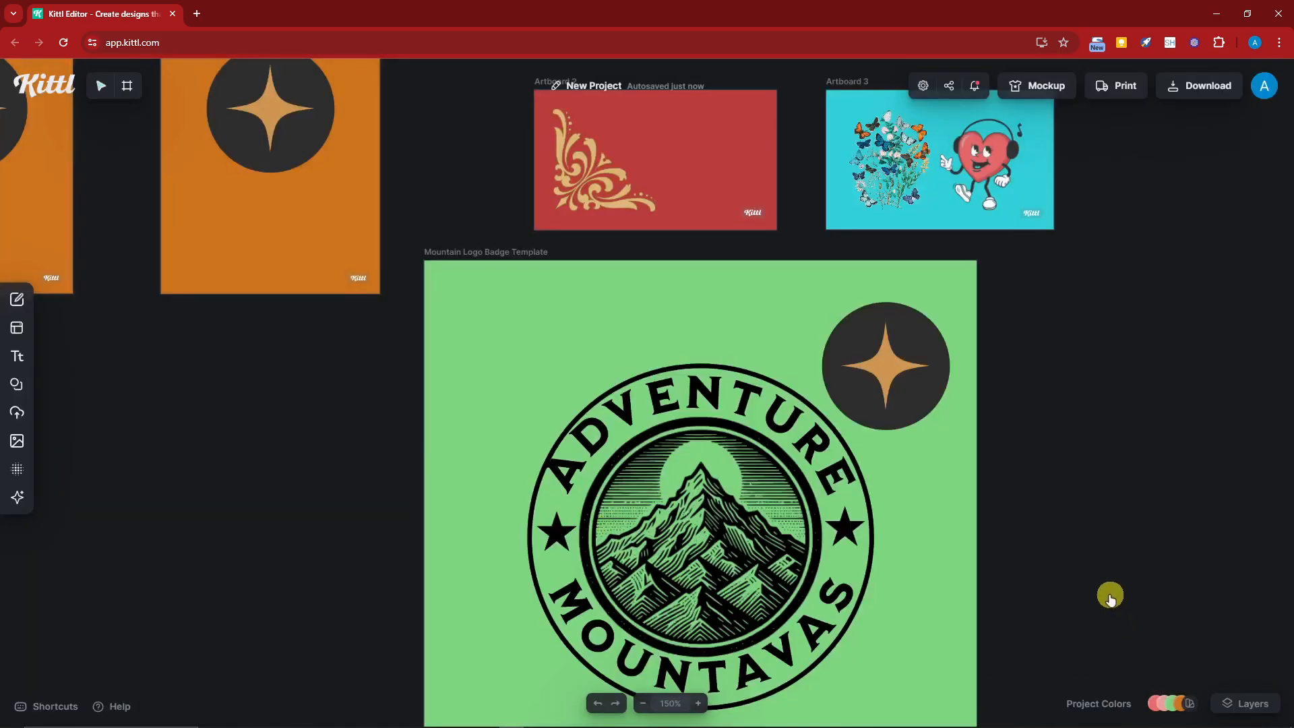
# Try removing the Kittl logo from the Mountain Logo Badge Template artboard and examine the logo removal setting in the download options.
pyautogui.moveTo(1045, 537); pyautogui.dragTo(915, 254)
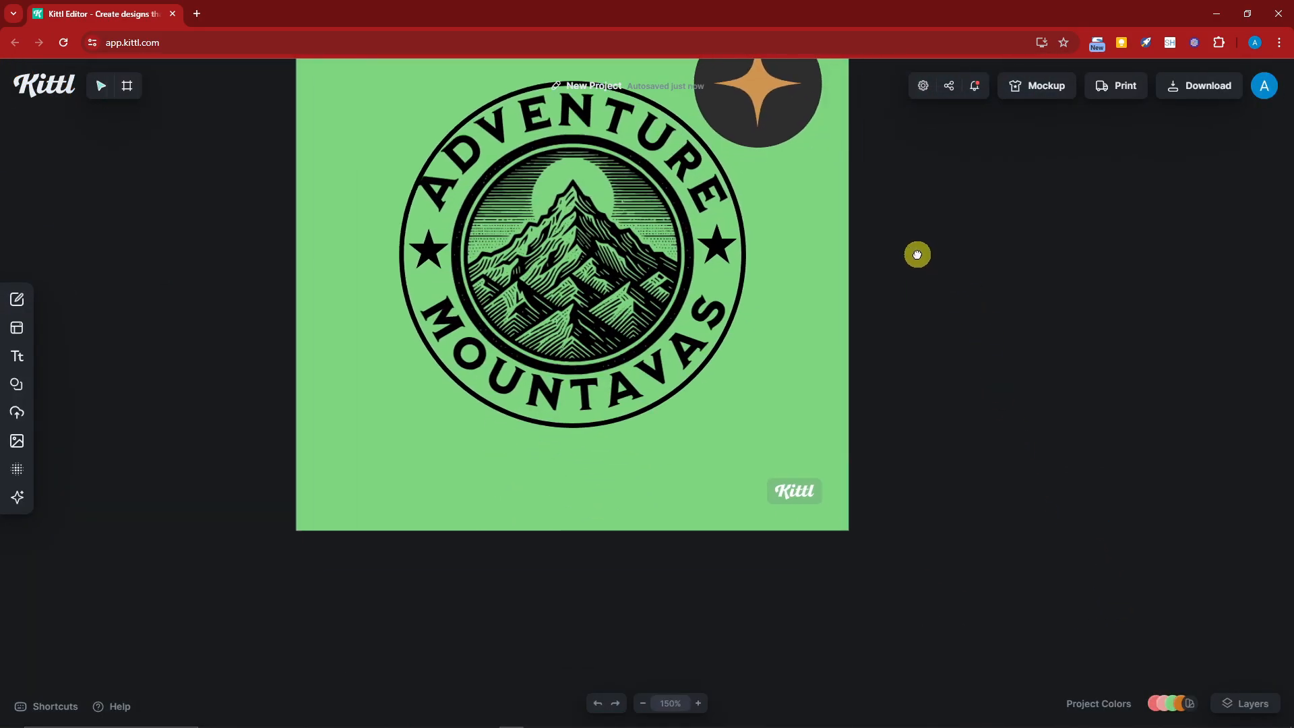
pyautogui.click(822, 480)
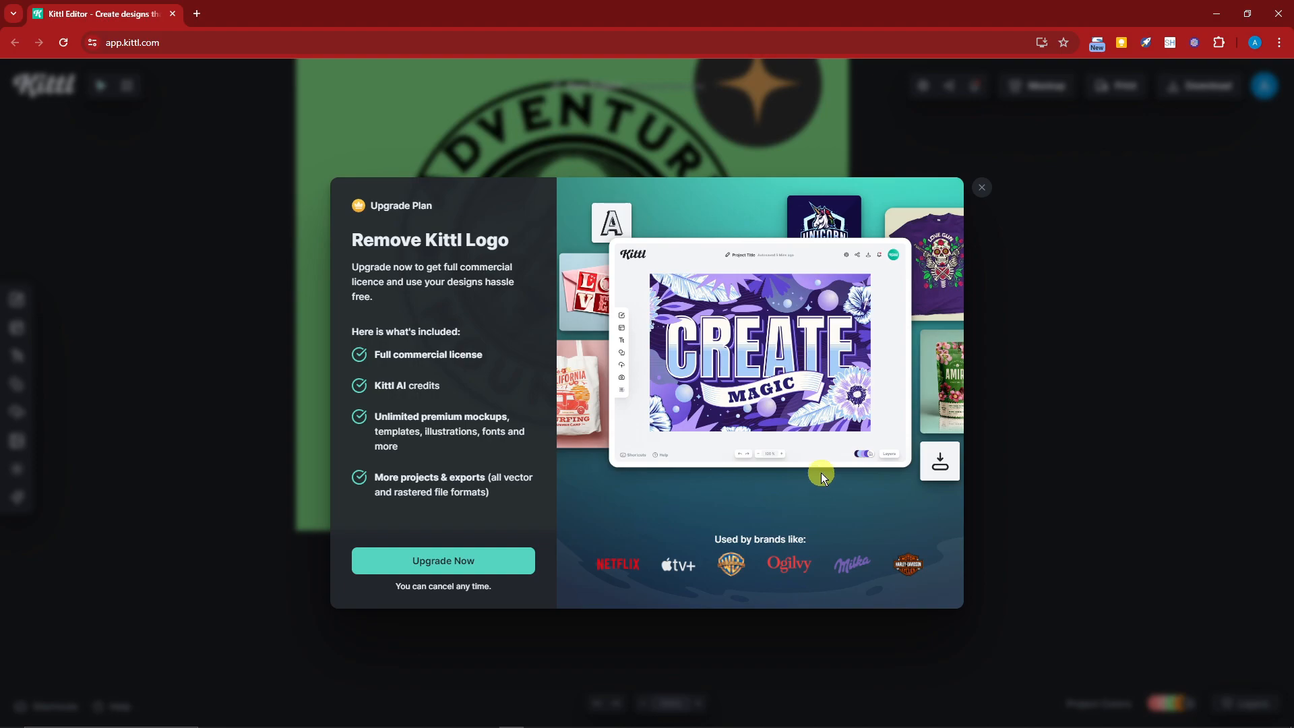
pyautogui.click(978, 186)
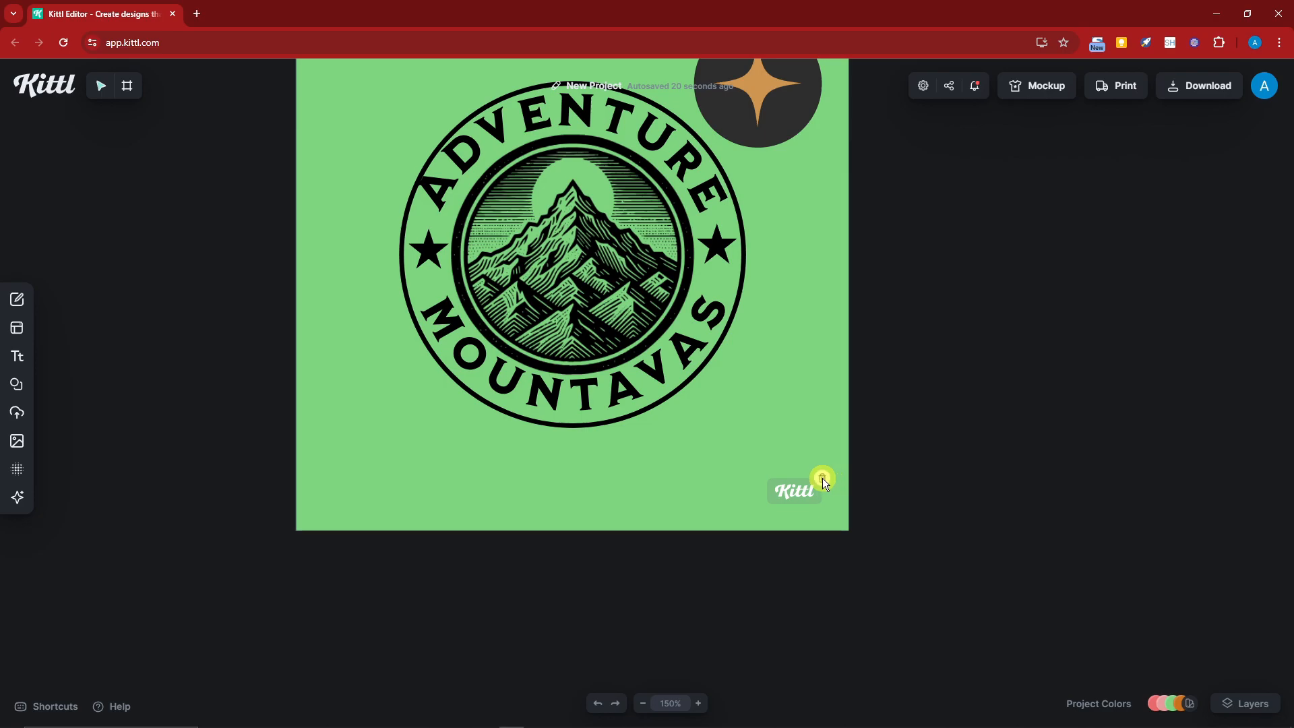
pyautogui.click(822, 479)
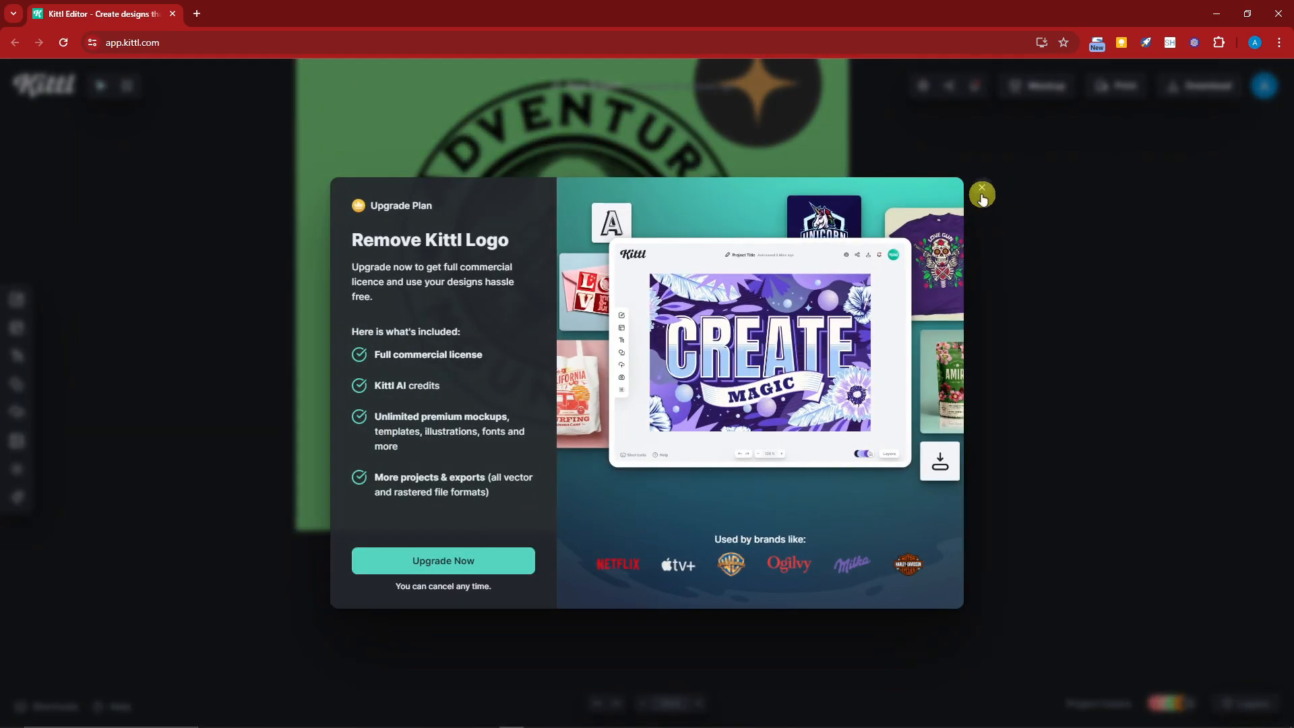
pyautogui.click(982, 191)
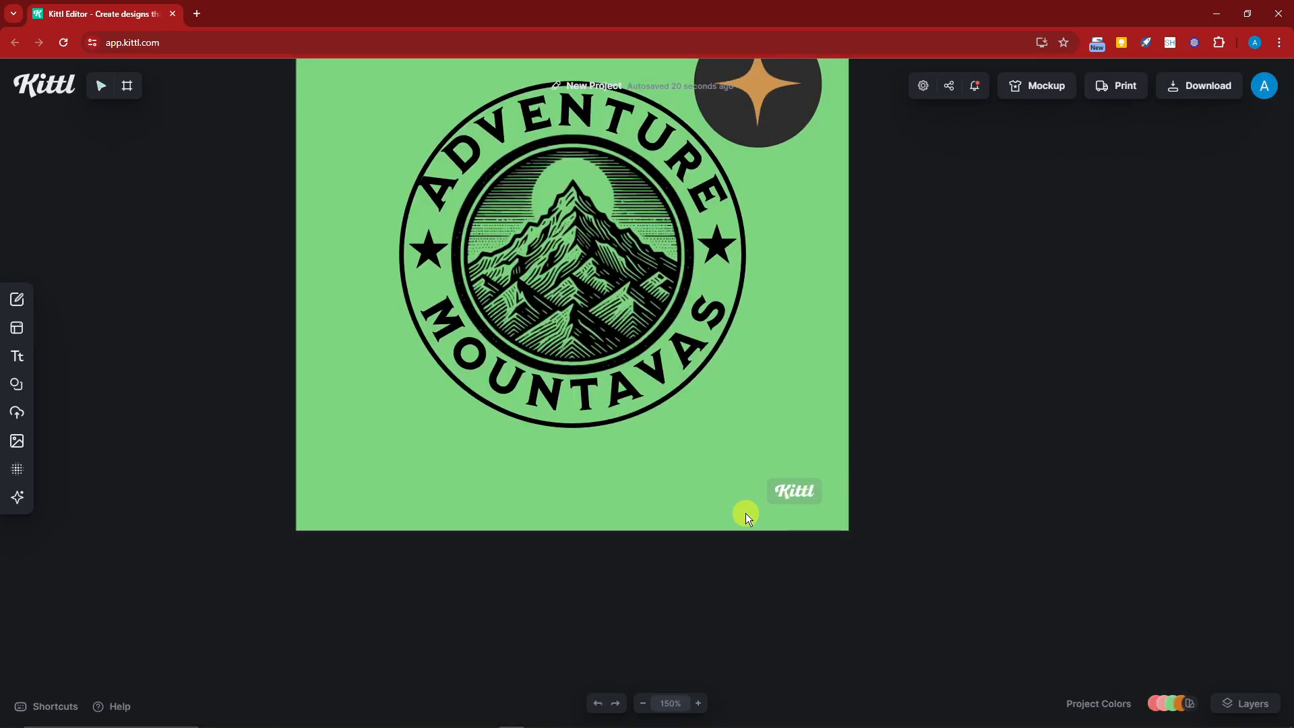
pyautogui.click(1194, 87)
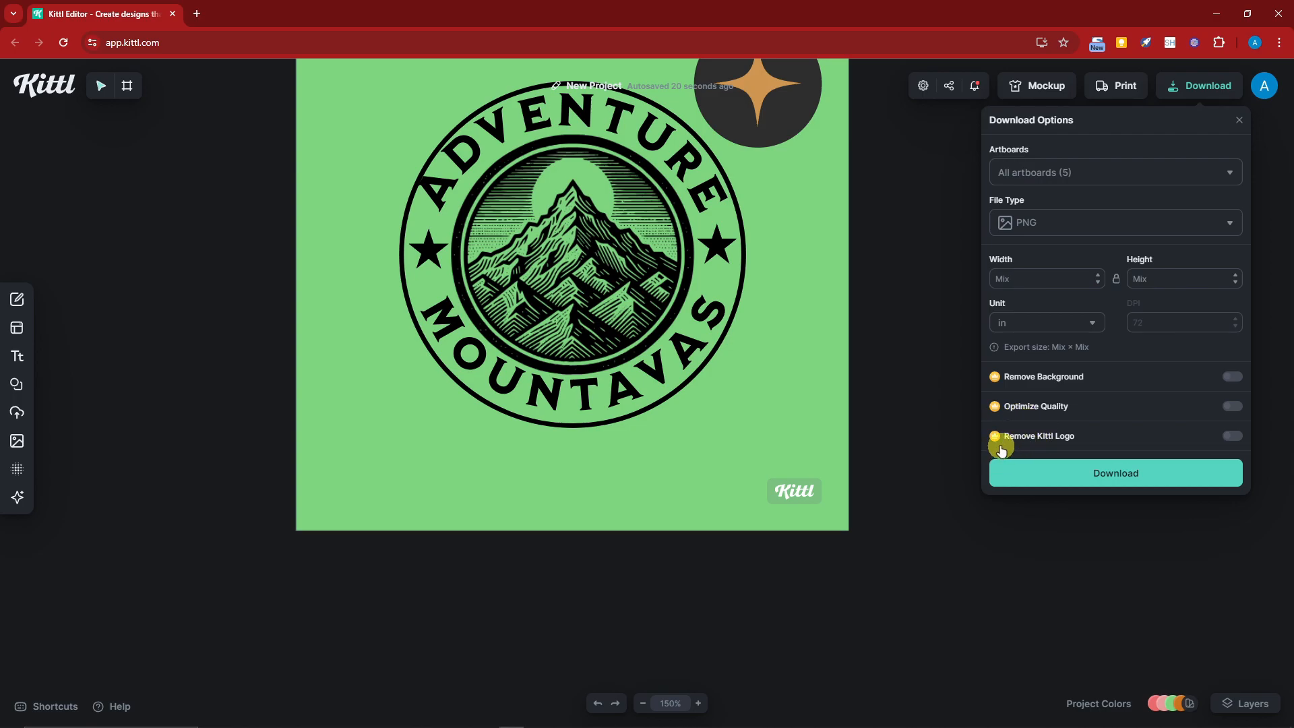
pyautogui.click(879, 412)
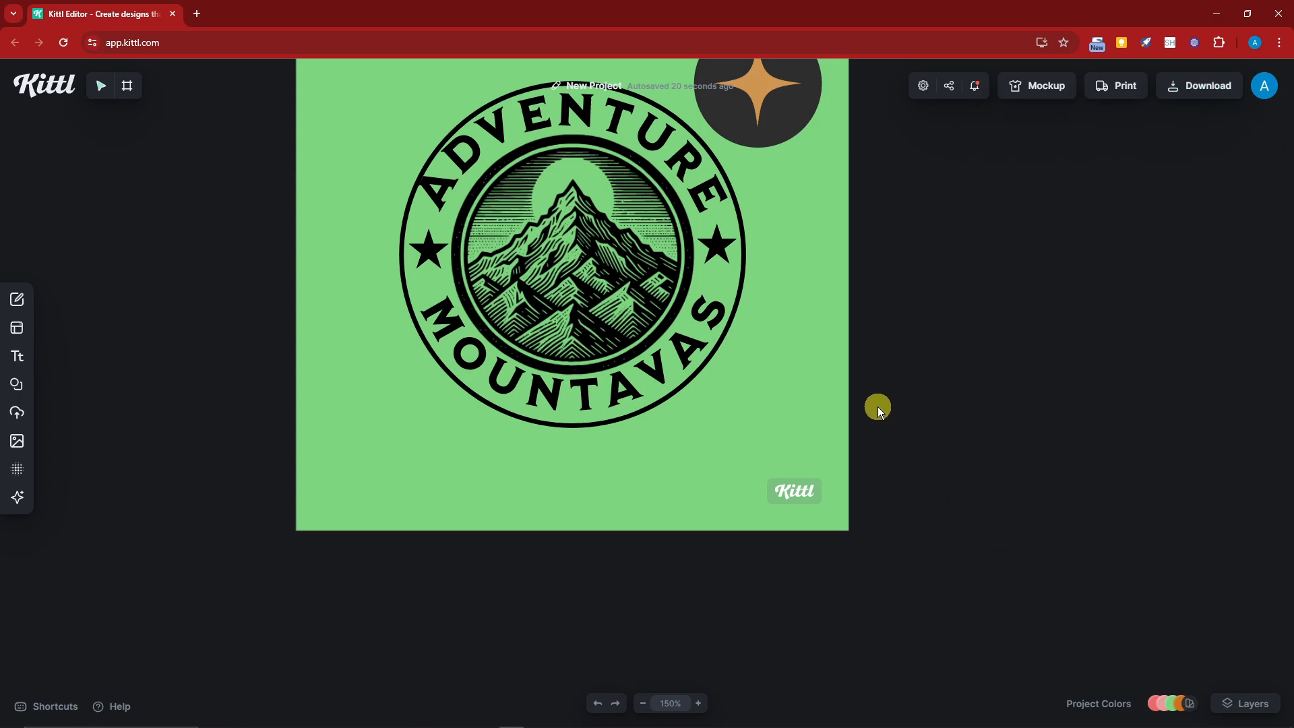
# Bring up the download options for the project and review the available file types, keeping PNG.
pyautogui.click(640, 701)
pyautogui.click(640, 702)
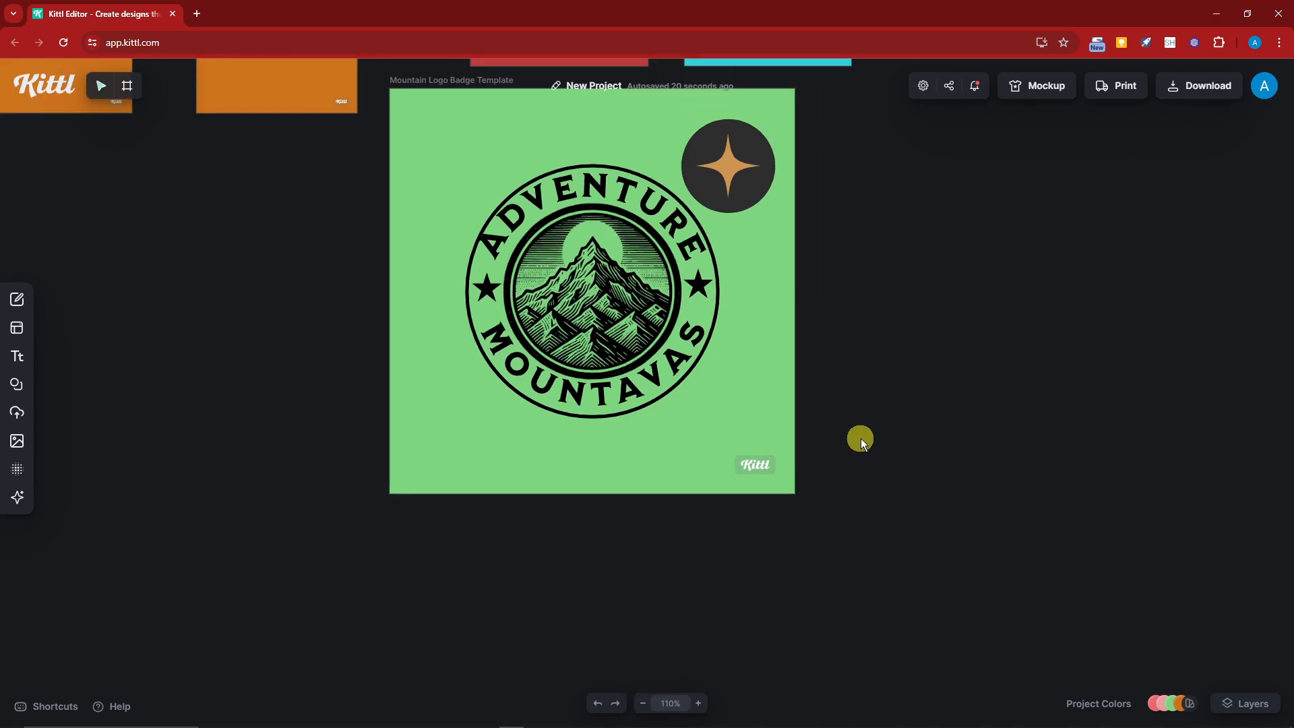
pyautogui.moveTo(839, 315); pyautogui.dragTo(963, 491)
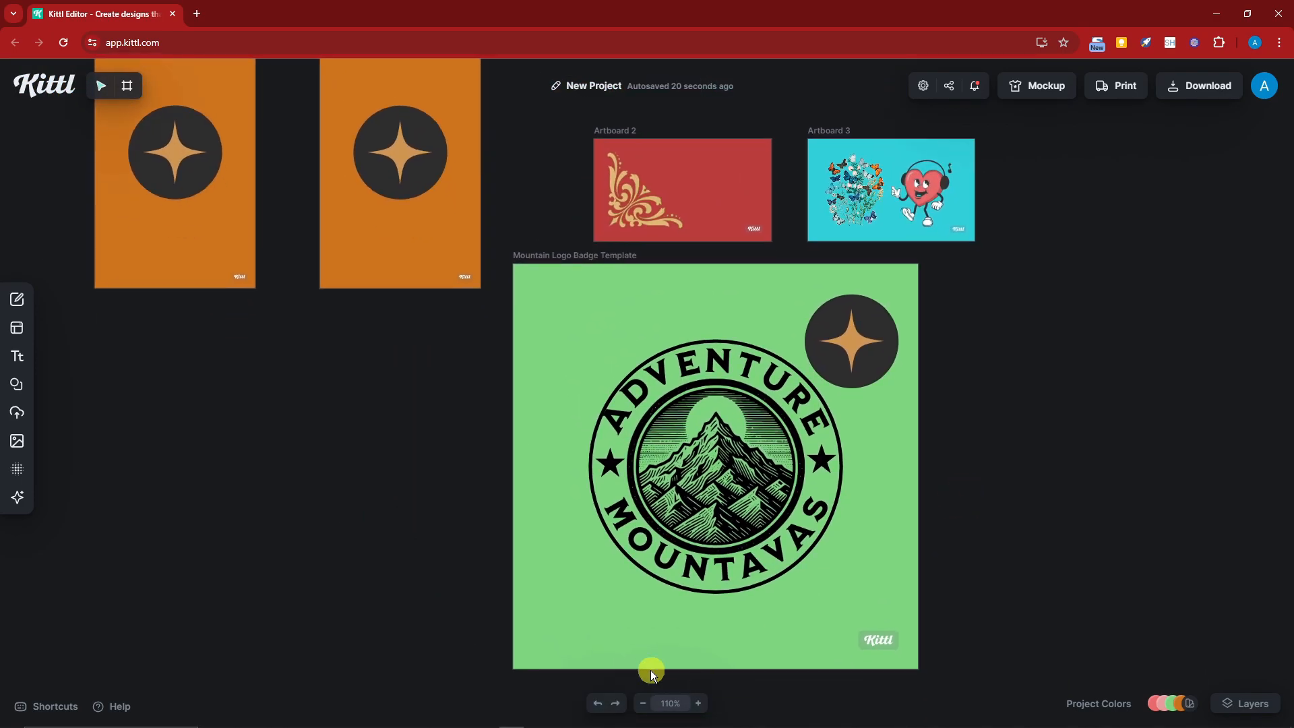
pyautogui.click(644, 705)
pyautogui.click(644, 705)
pyautogui.click(644, 705)
pyautogui.moveTo(868, 418); pyautogui.dragTo(835, 440)
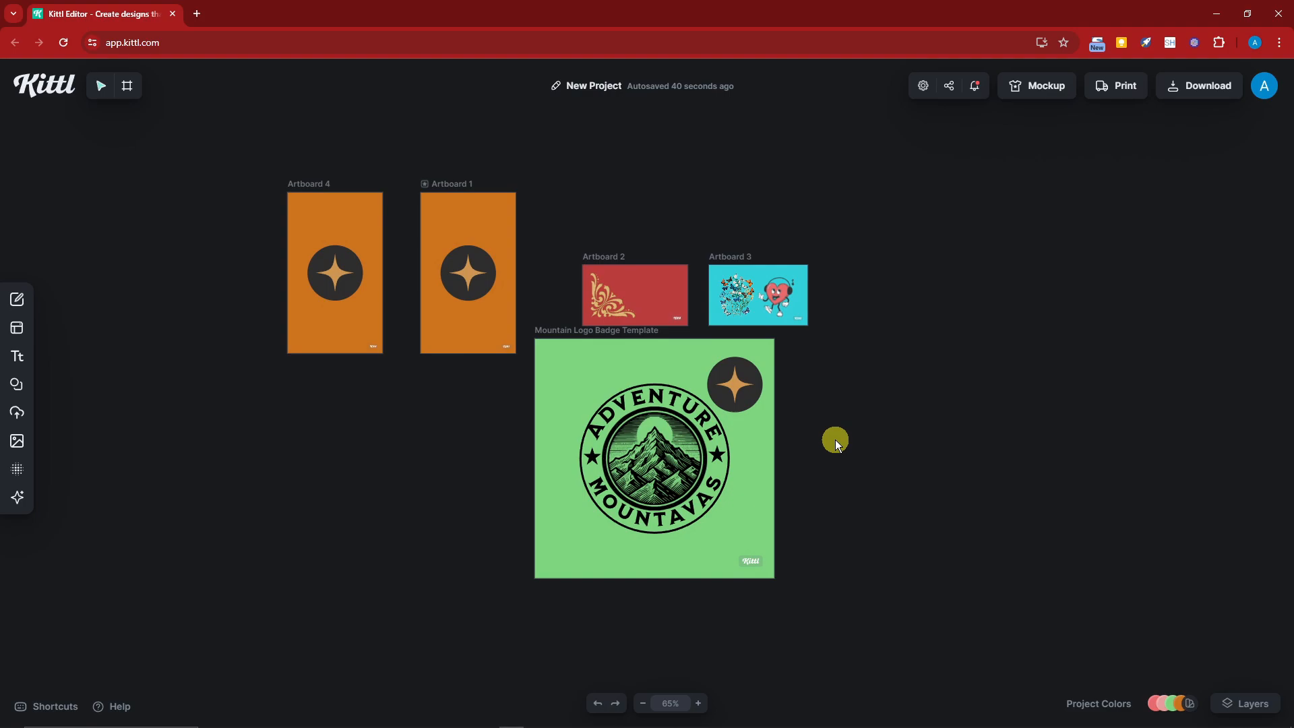
pyautogui.click(1179, 96)
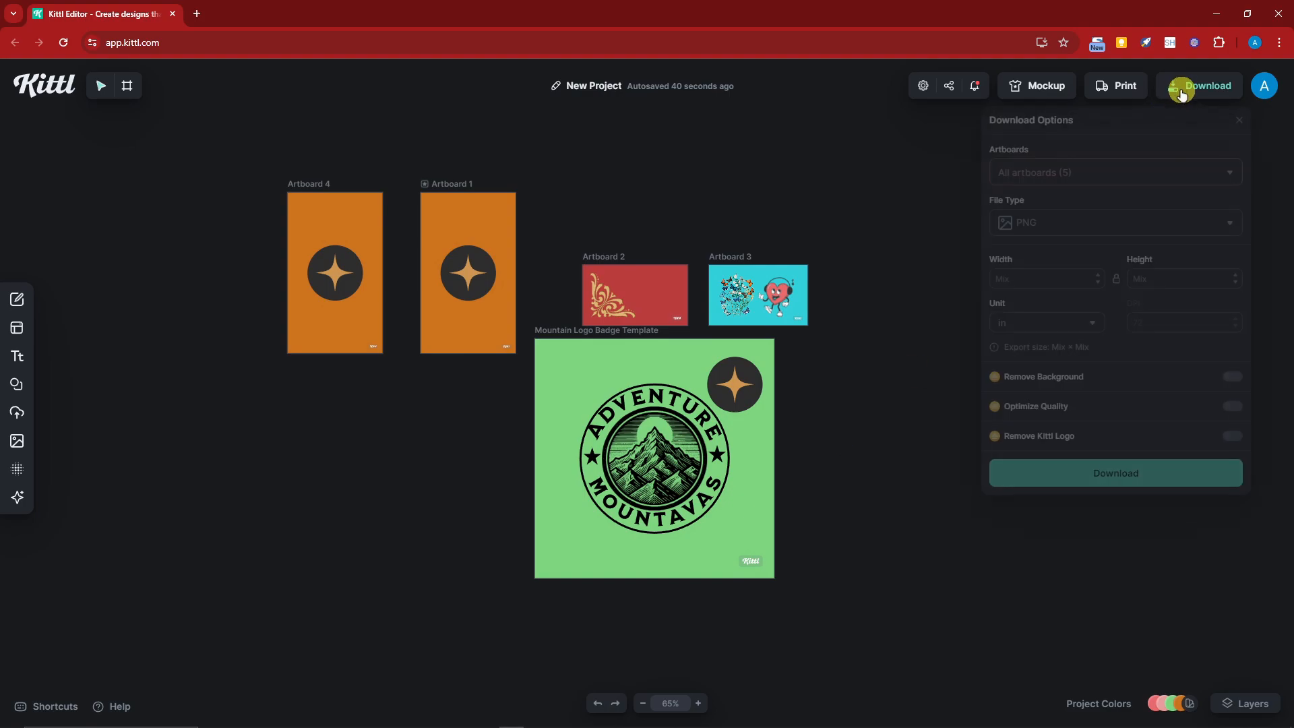
pyautogui.click(1224, 228)
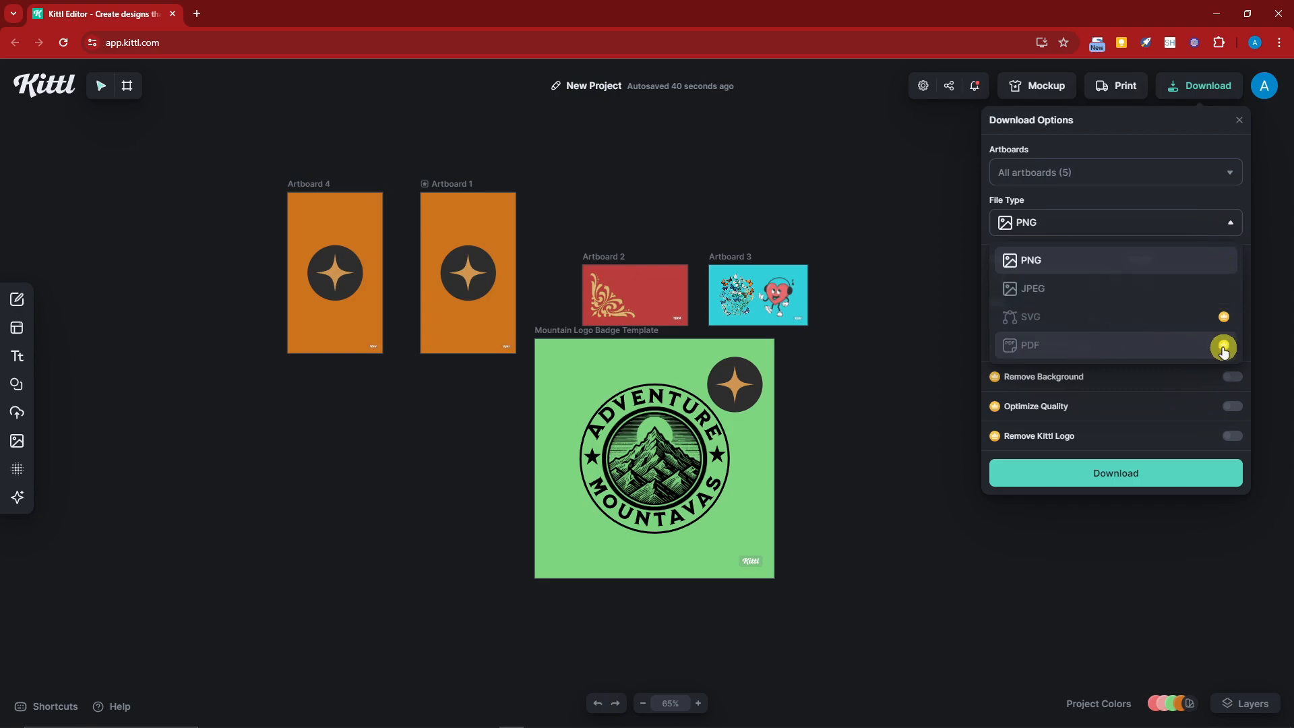
pyautogui.click(1228, 229)
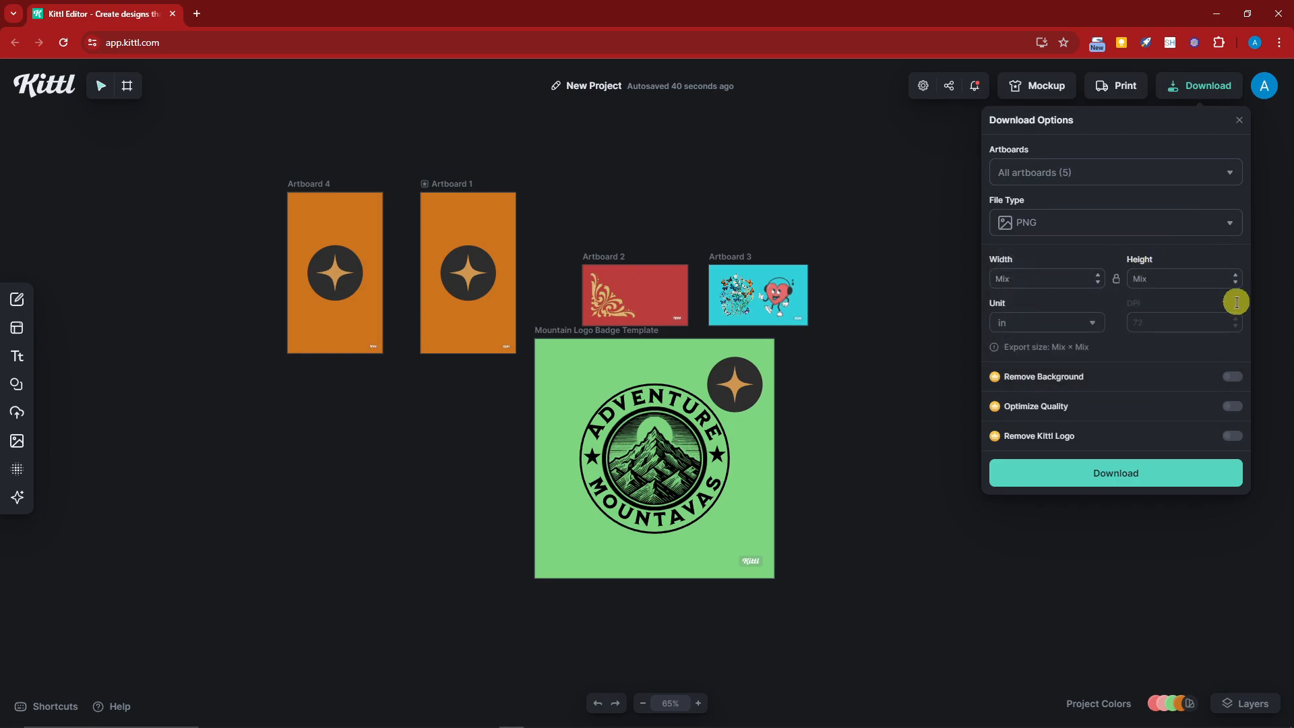
# Download all five artboards as PNG files and dismiss the credit reminder.
pyautogui.click(1227, 176)
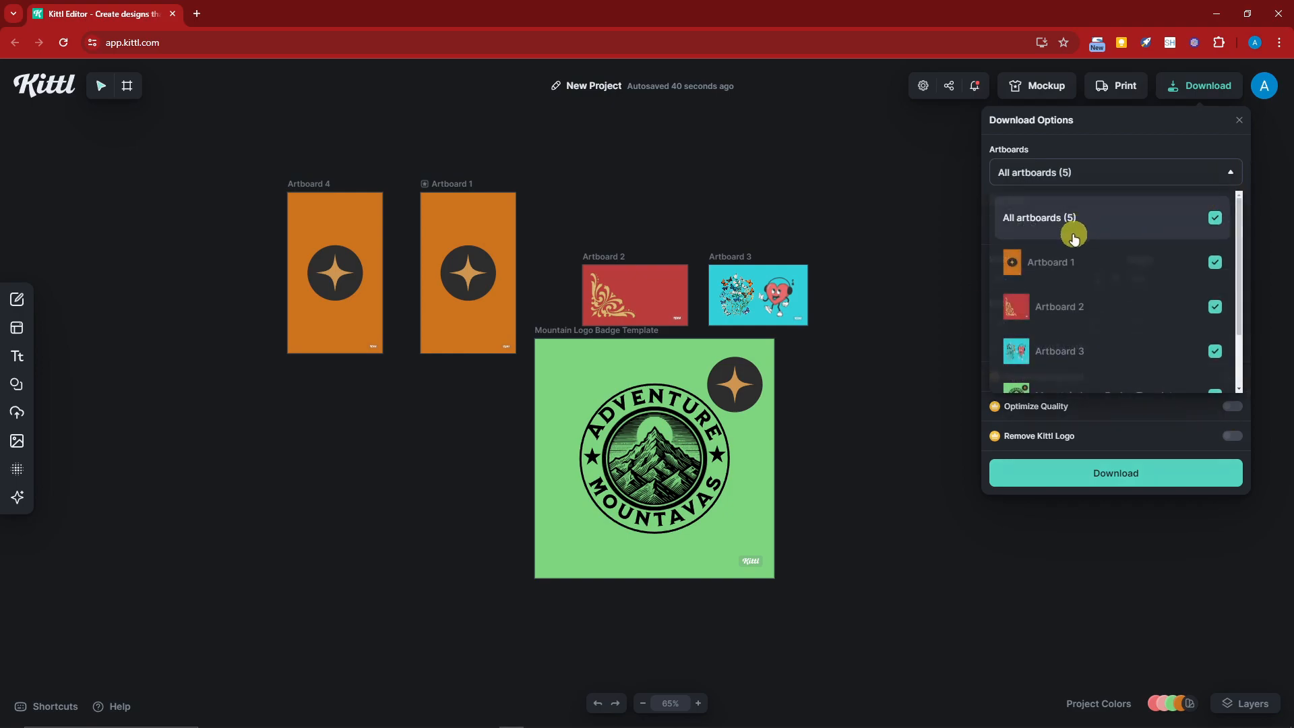
pyautogui.scroll(-2, 1138, 326)
pyautogui.click(1178, 469)
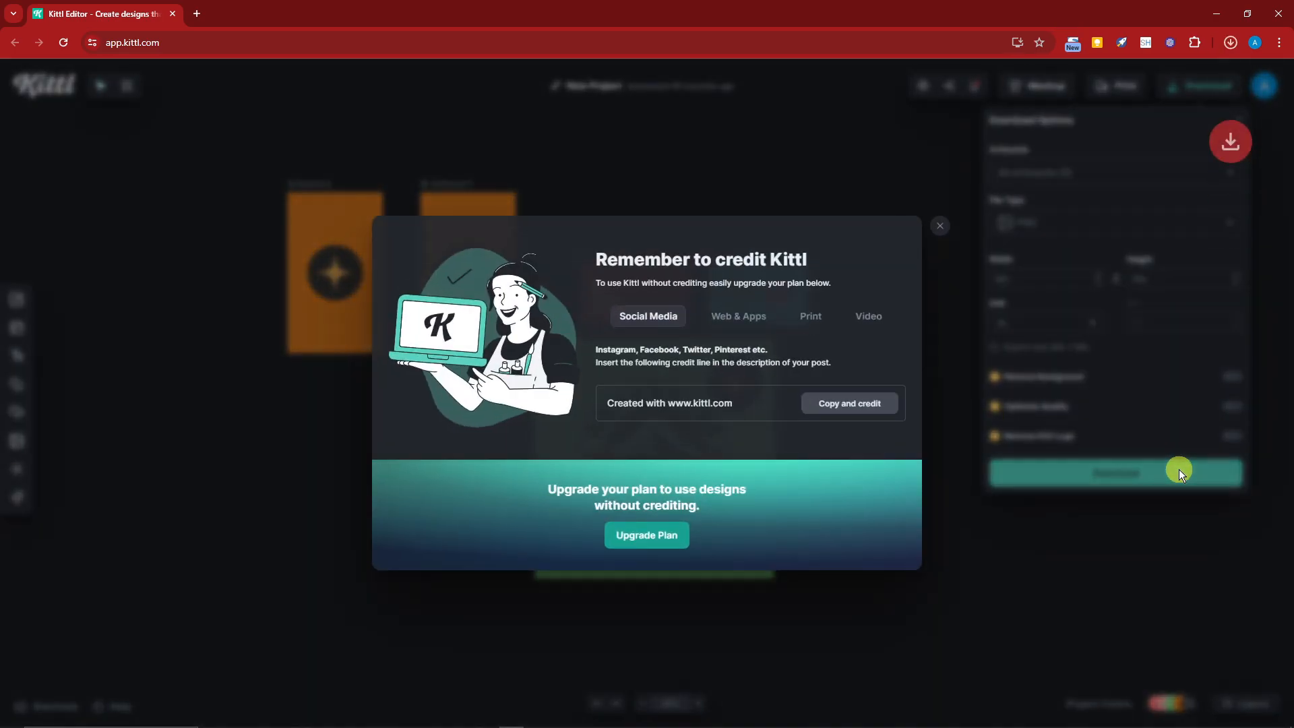
pyautogui.click(941, 227)
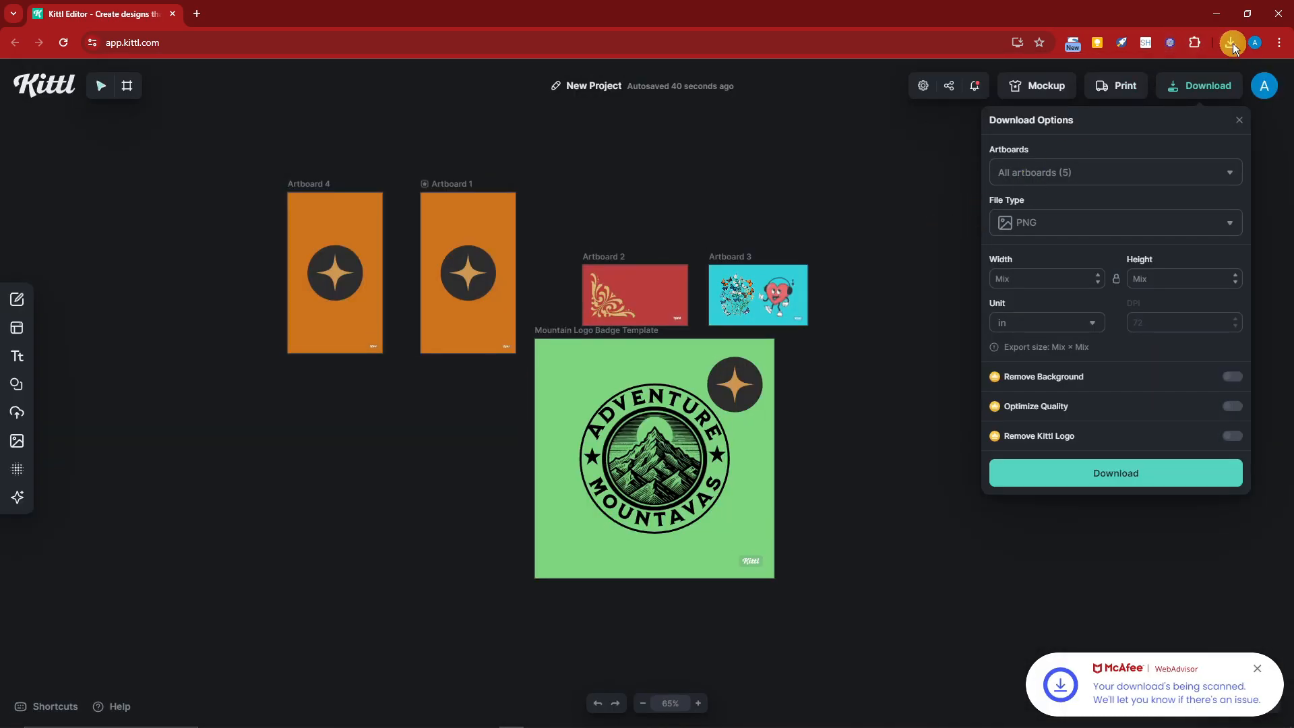
# Switch to the Downloads folder in File Explorer and extract the New Project (2) archive there.
pyautogui.click(1232, 43)
pyautogui.click(1197, 104)
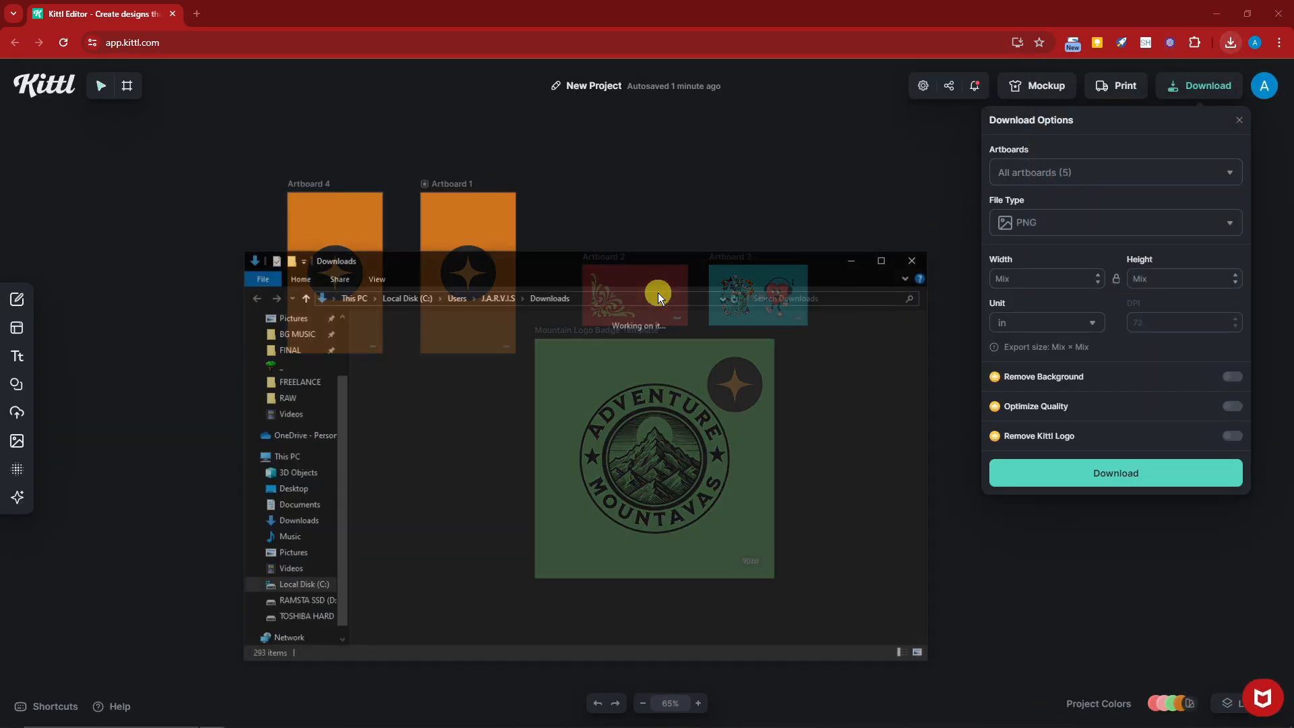
pyautogui.rightClick(423, 375)
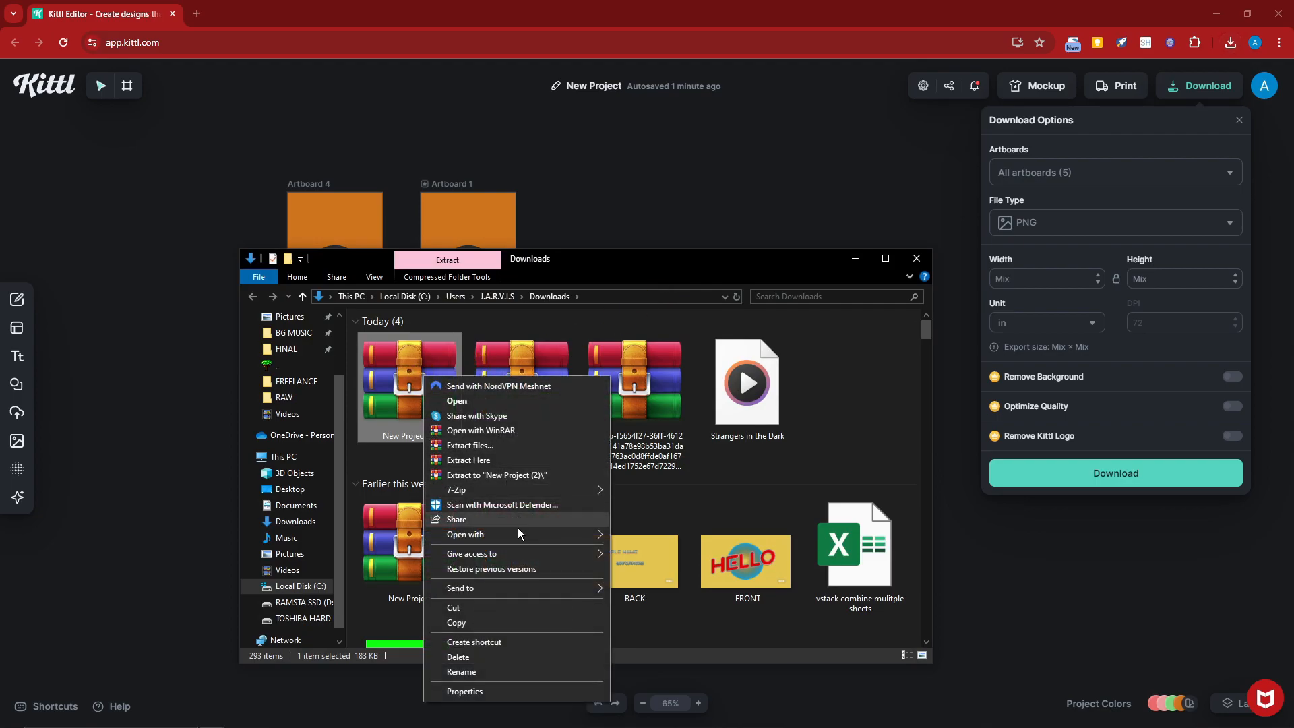
pyautogui.click(506, 460)
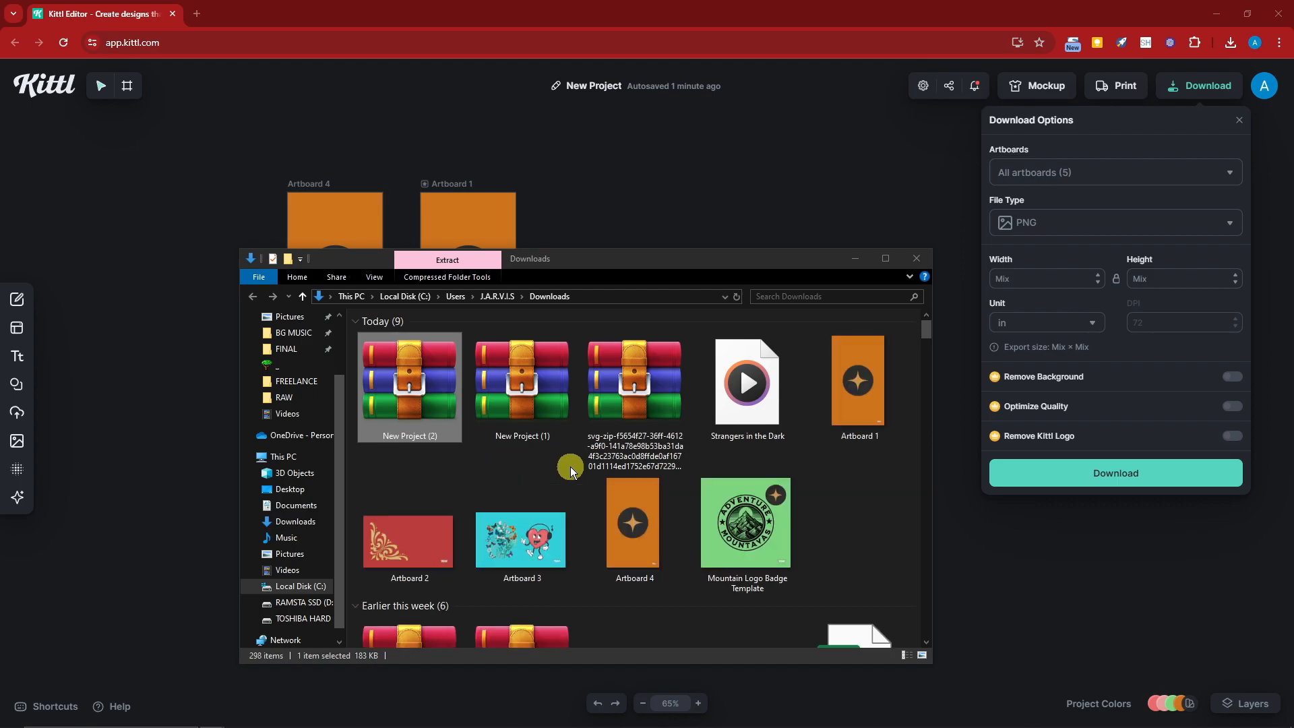
# Check the extracted Artboard 1, Artboard 2 and Artboard 4 images, closing the Downloads folder to return to Kittl.
pyautogui.click(859, 374)
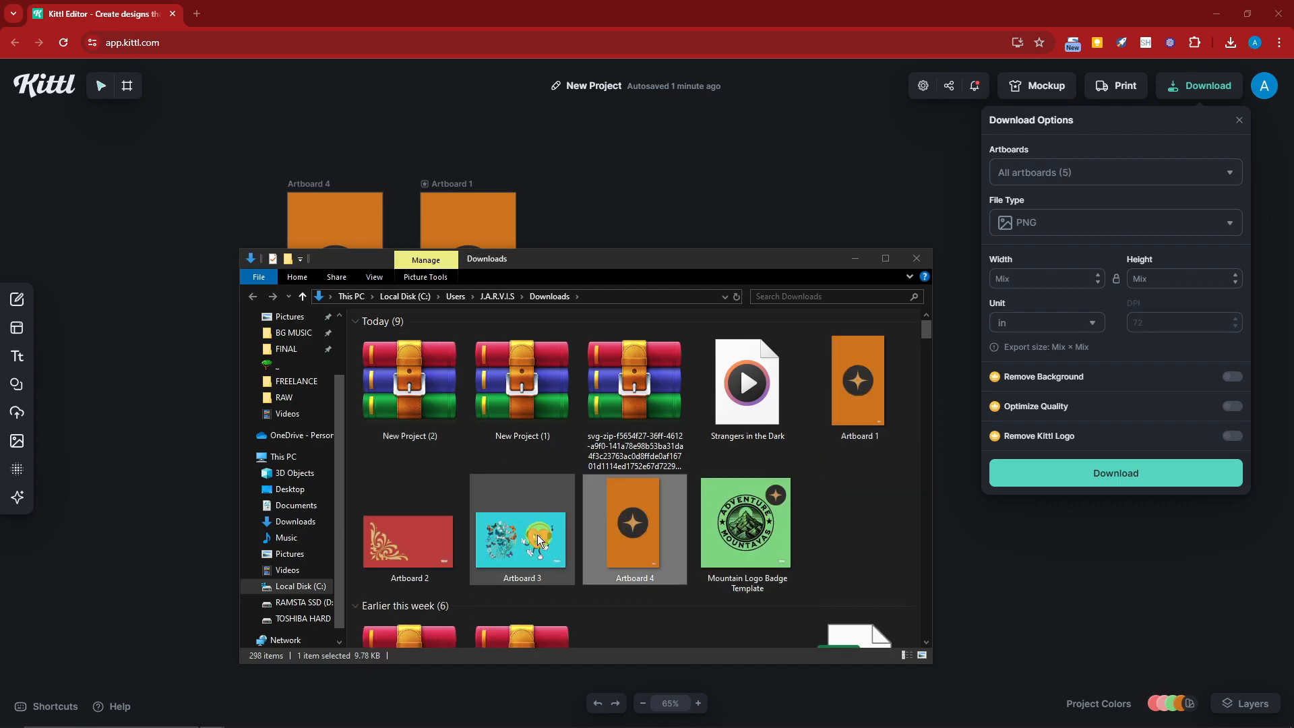
pyautogui.click(387, 537)
pyautogui.click(650, 538)
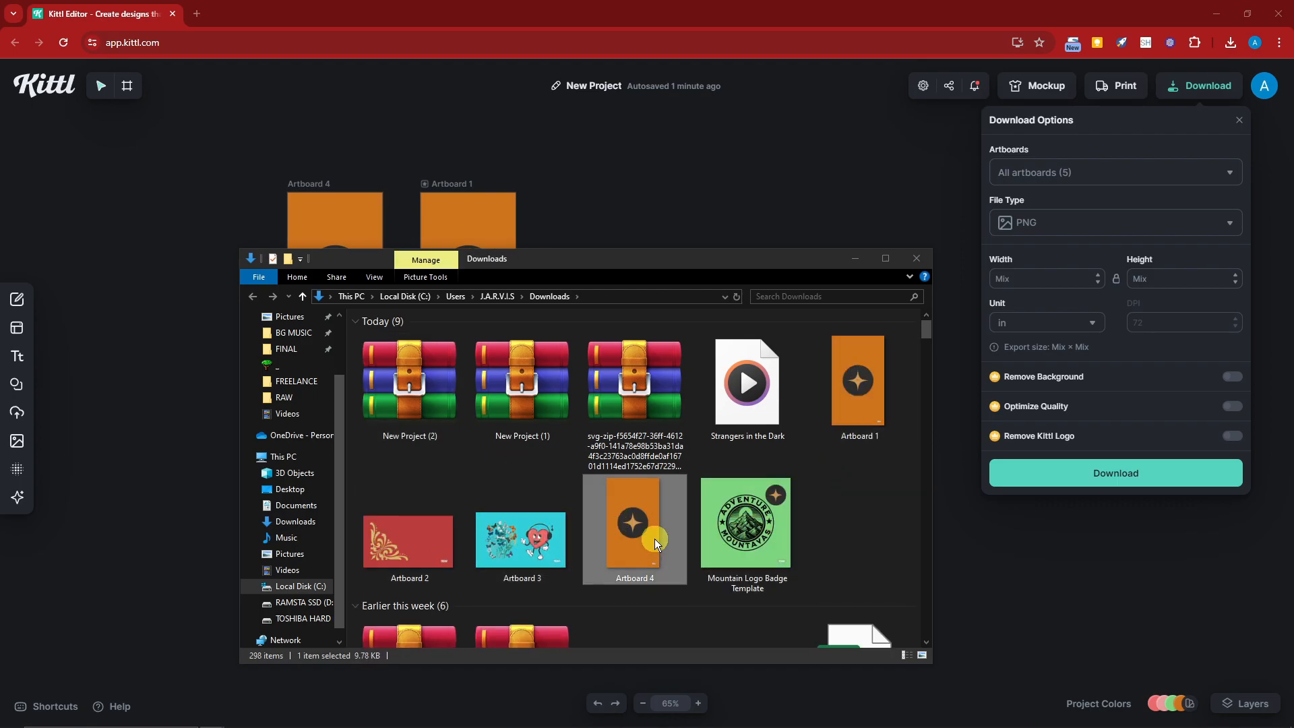
pyautogui.click(918, 259)
# Limit the download to Artboard 3 and Mountain Logo Badge Template, and download the two as PNG files.
pyautogui.click(1117, 187)
pyautogui.click(1068, 263)
pyautogui.click(1112, 302)
pyautogui.scroll(-2, 1133, 357)
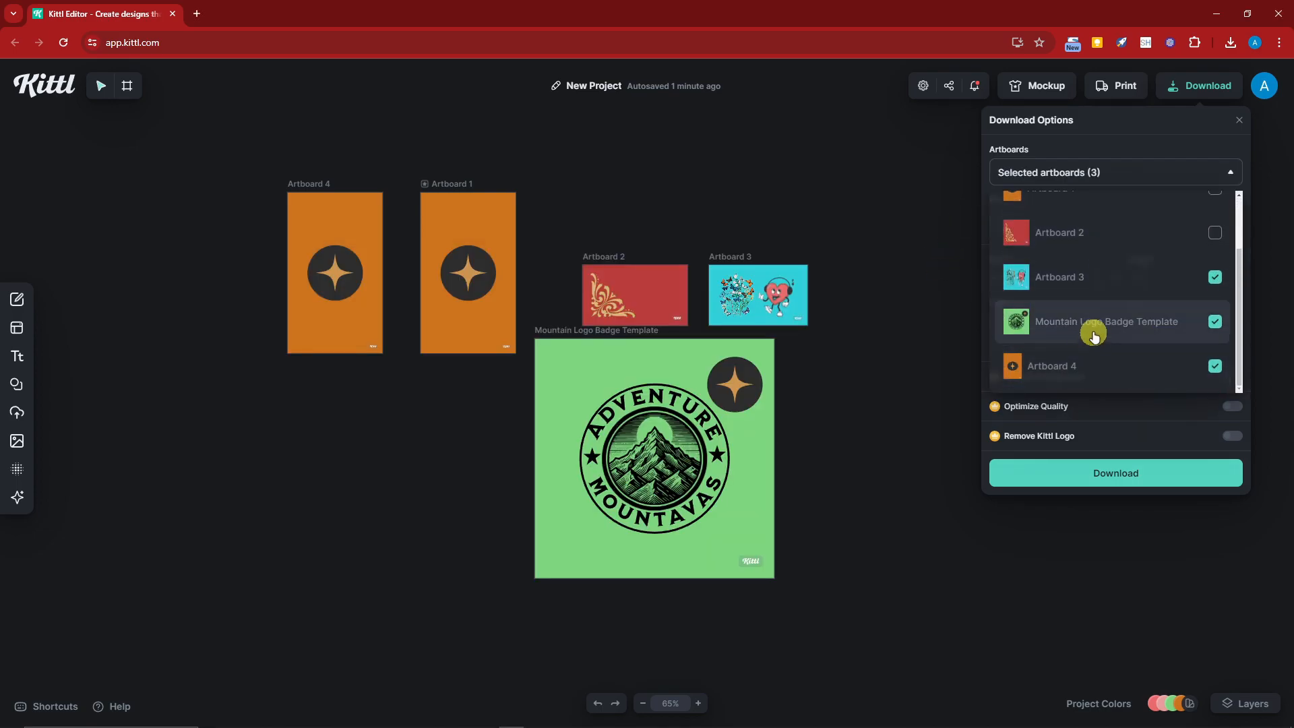
pyautogui.click(1158, 325)
pyautogui.click(1180, 285)
pyautogui.click(1164, 325)
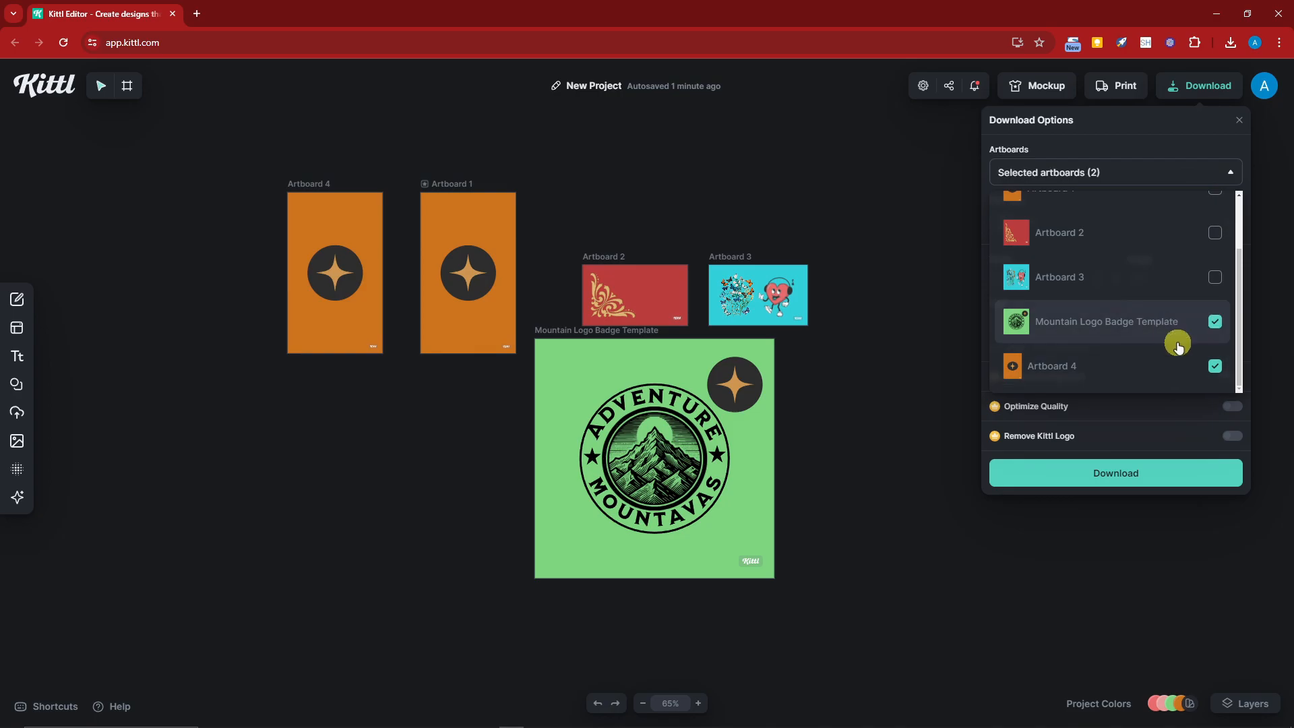
pyautogui.click(1166, 363)
pyautogui.scroll(1, 1191, 356)
pyautogui.click(1191, 355)
pyautogui.scroll(-2, 1126, 310)
pyautogui.click(1159, 476)
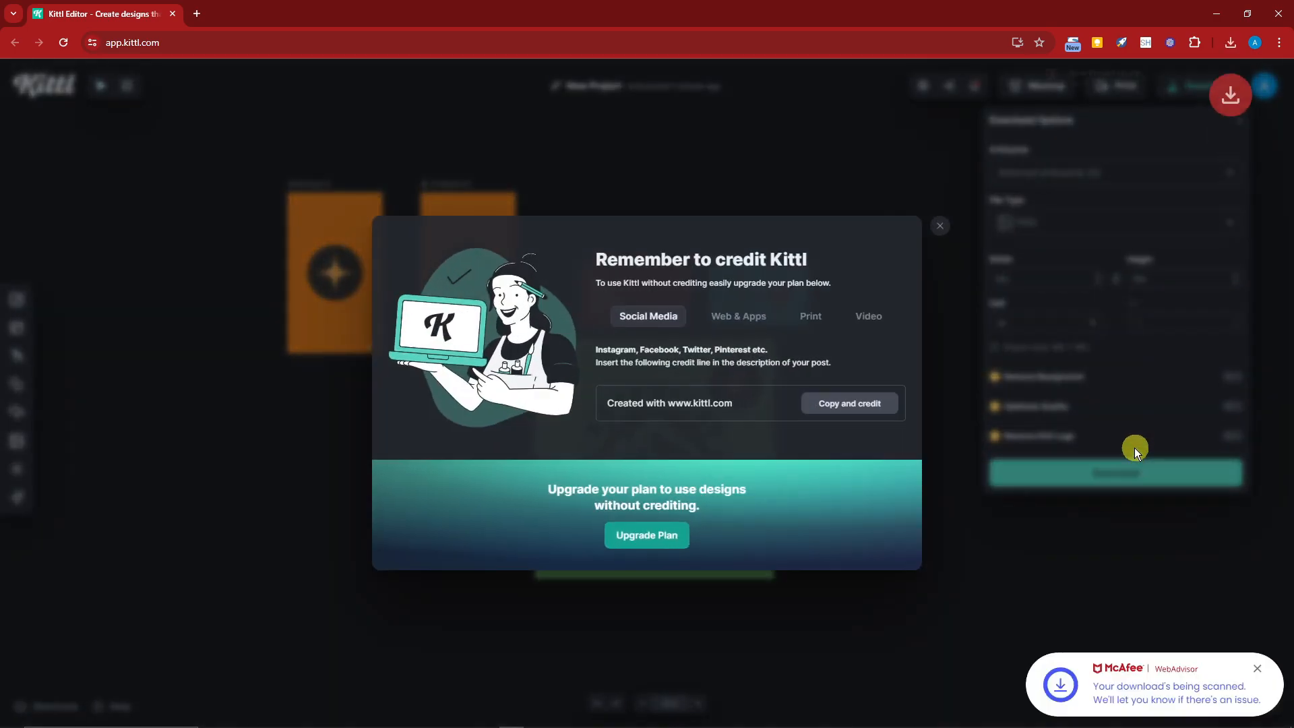
# Switch to the Downloads folder in File Explorer and extract the New Project (3) archive there, replacing all existing files.
pyautogui.click(1191, 75)
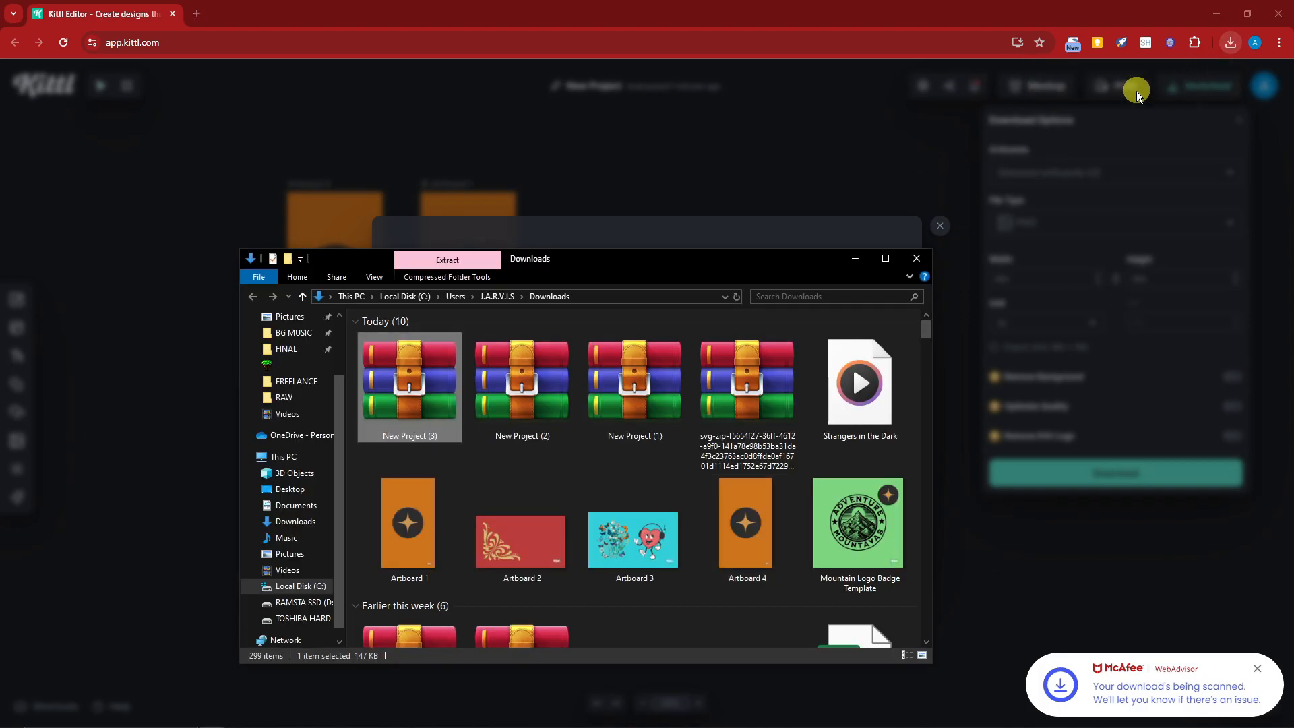
pyautogui.rightClick(395, 390)
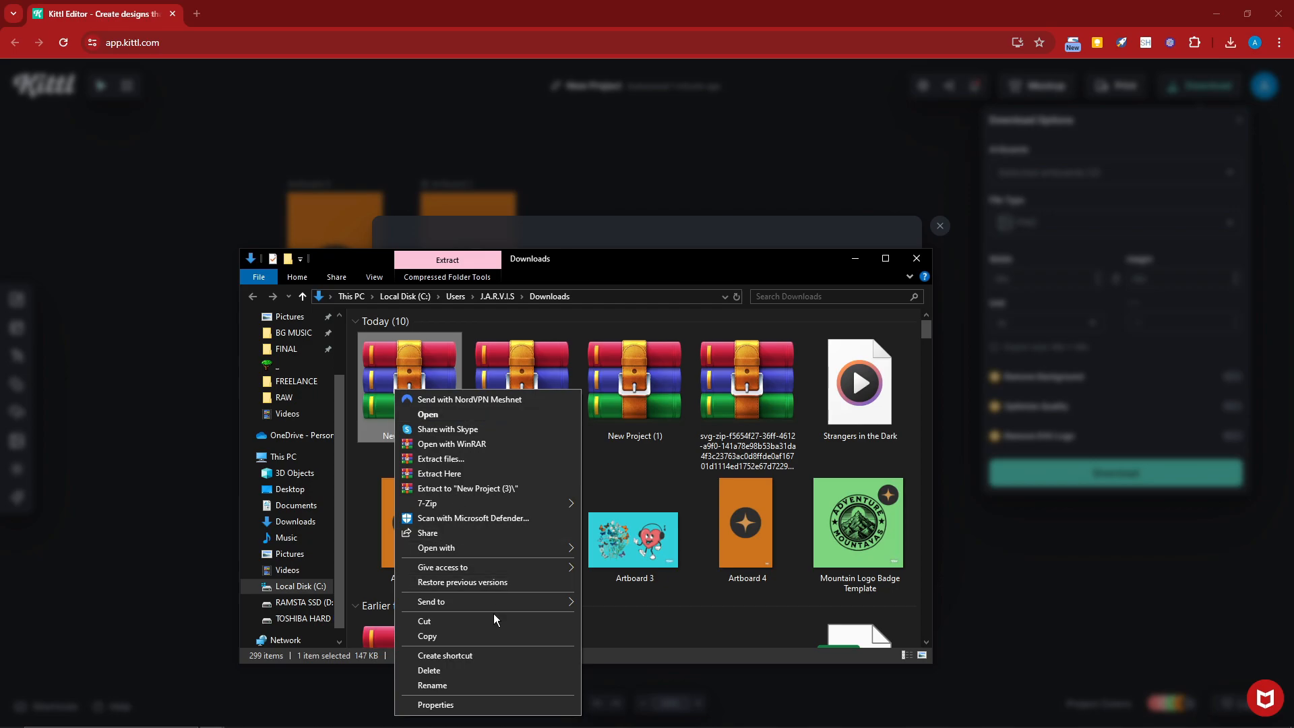
pyautogui.click(472, 473)
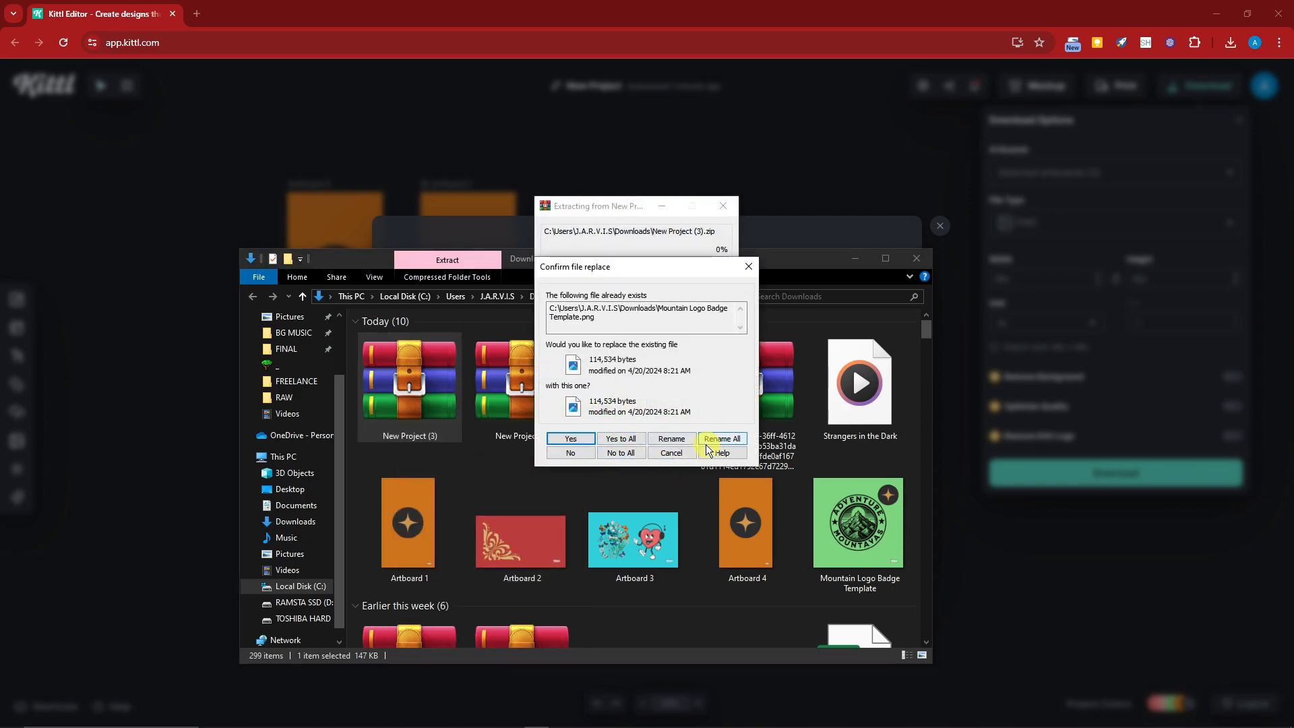
pyautogui.click(617, 440)
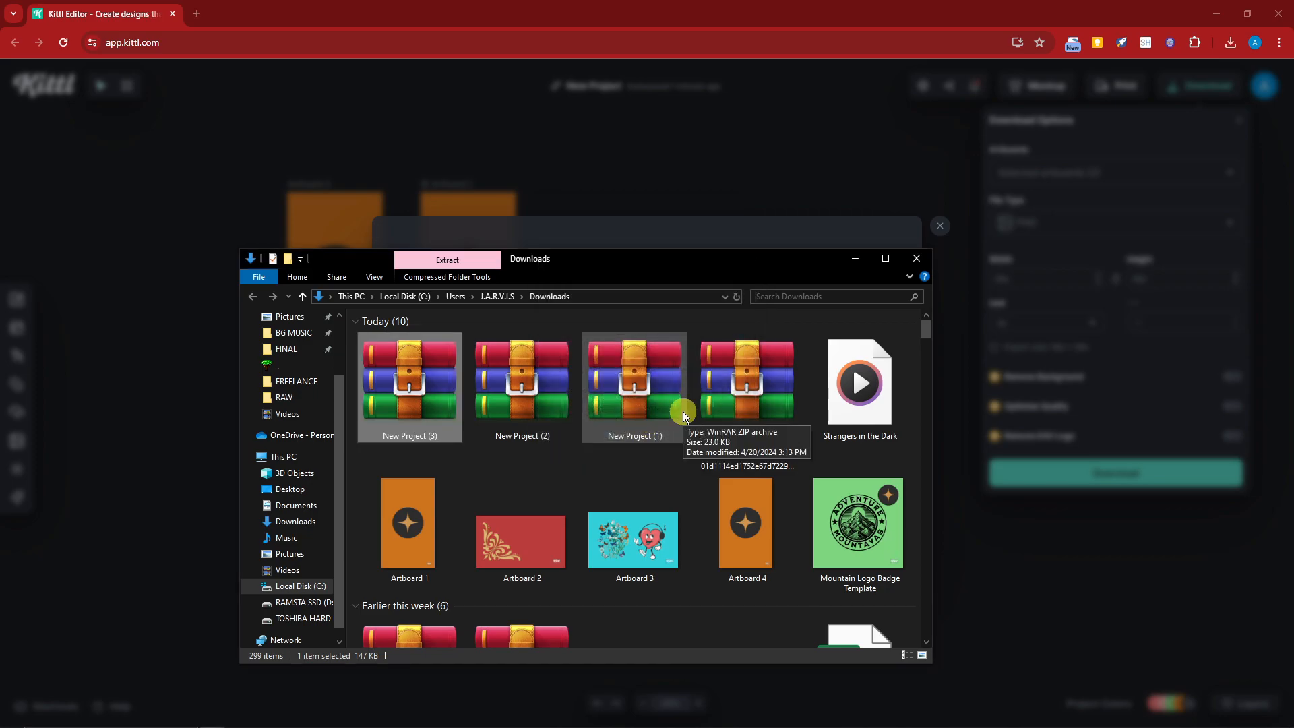
pyautogui.scroll(-10, 863, 487)
pyautogui.scroll(10, 435, 410)
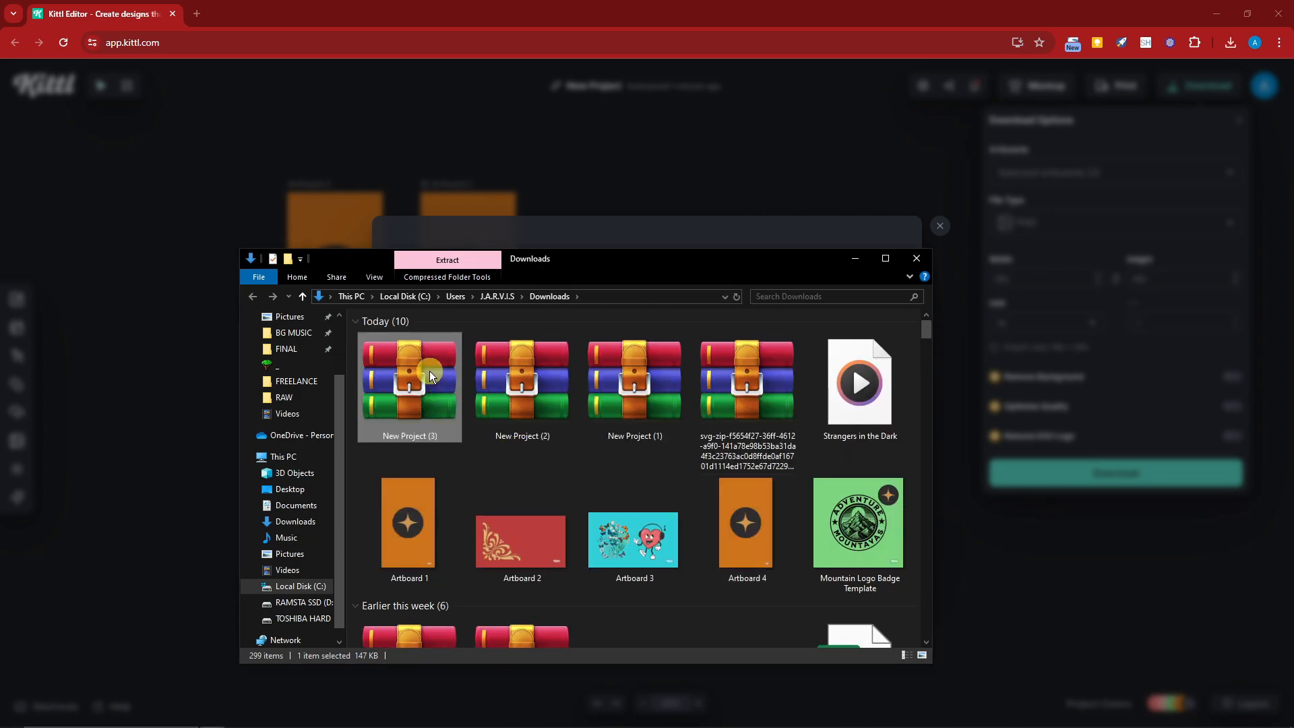
# Delete the extracted artboard images, the New Project (3) archive and the other files grouped under Today in the Downloads folder.
pyautogui.moveTo(442, 460); pyautogui.dragTo(866, 507)
pyautogui.press('Delete')
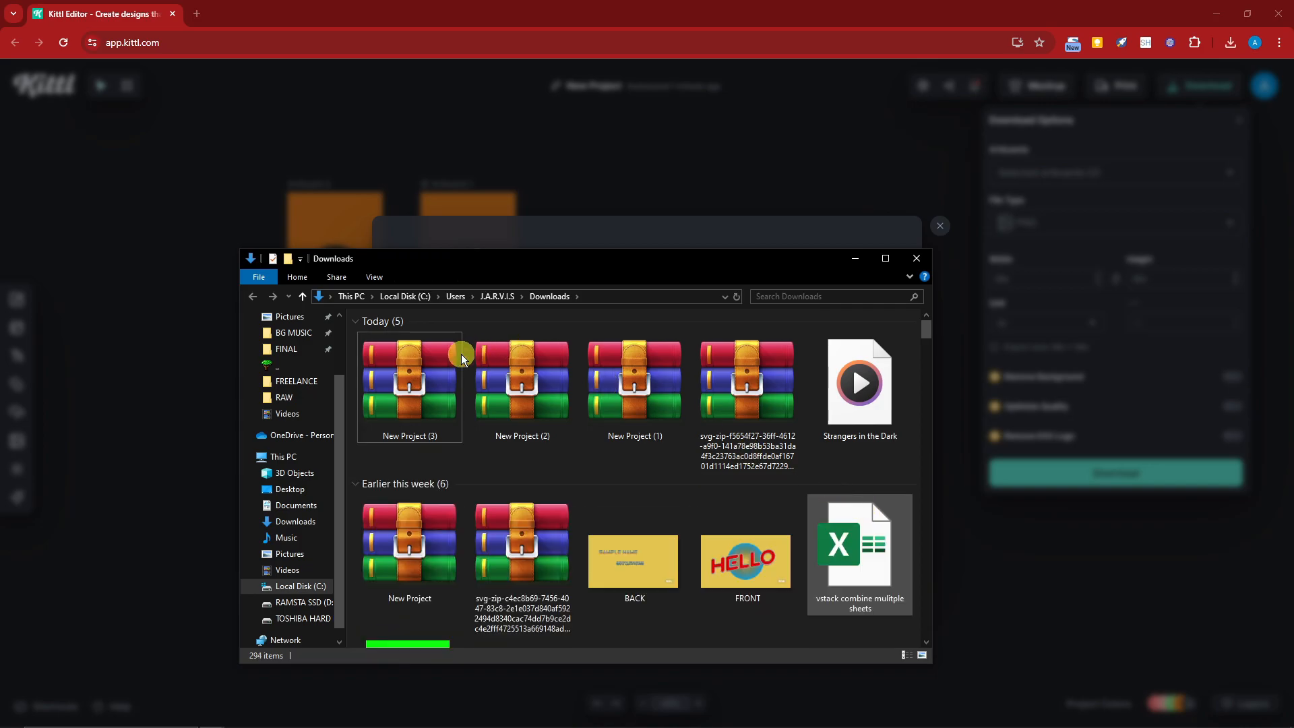
pyautogui.click(403, 361)
pyautogui.press('Delete')
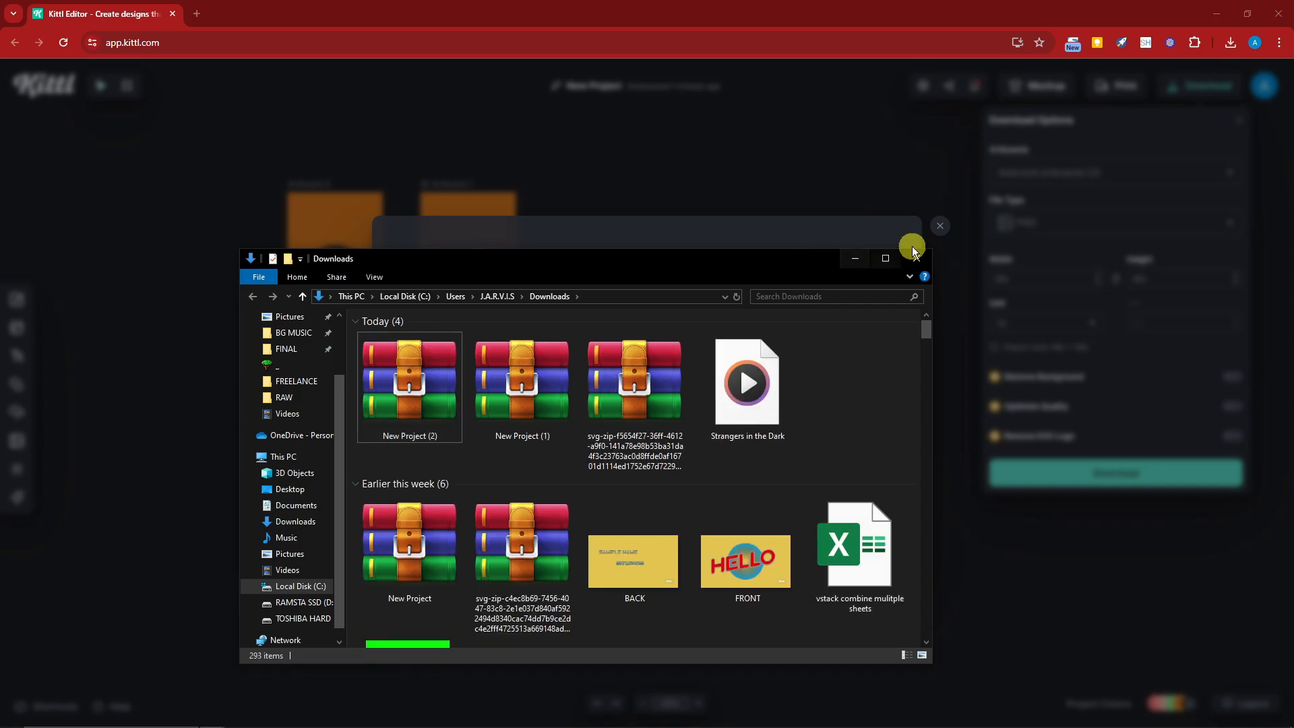
pyautogui.moveTo(859, 377); pyautogui.dragTo(431, 369)
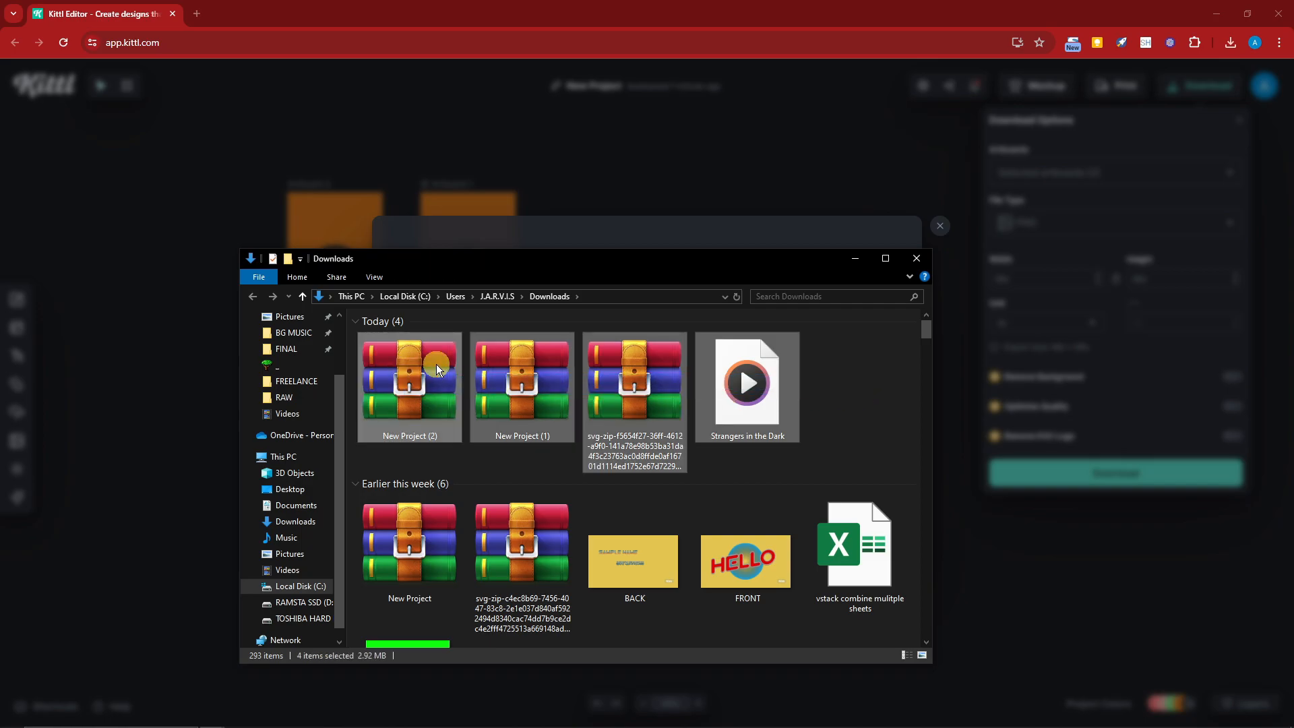
pyautogui.press('Delete')
# Download the two selected artboards again as PNG files, dismissing the credit reminder before and after.
pyautogui.click(940, 226)
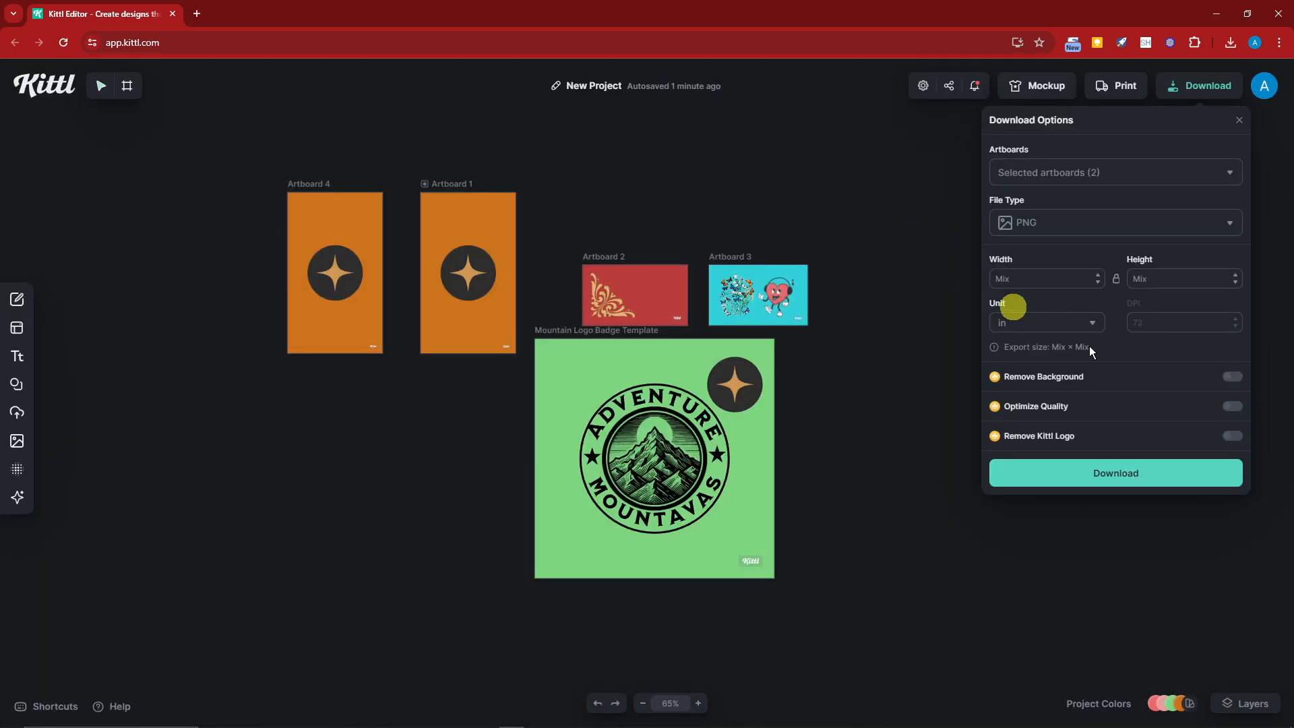
pyautogui.click(1135, 472)
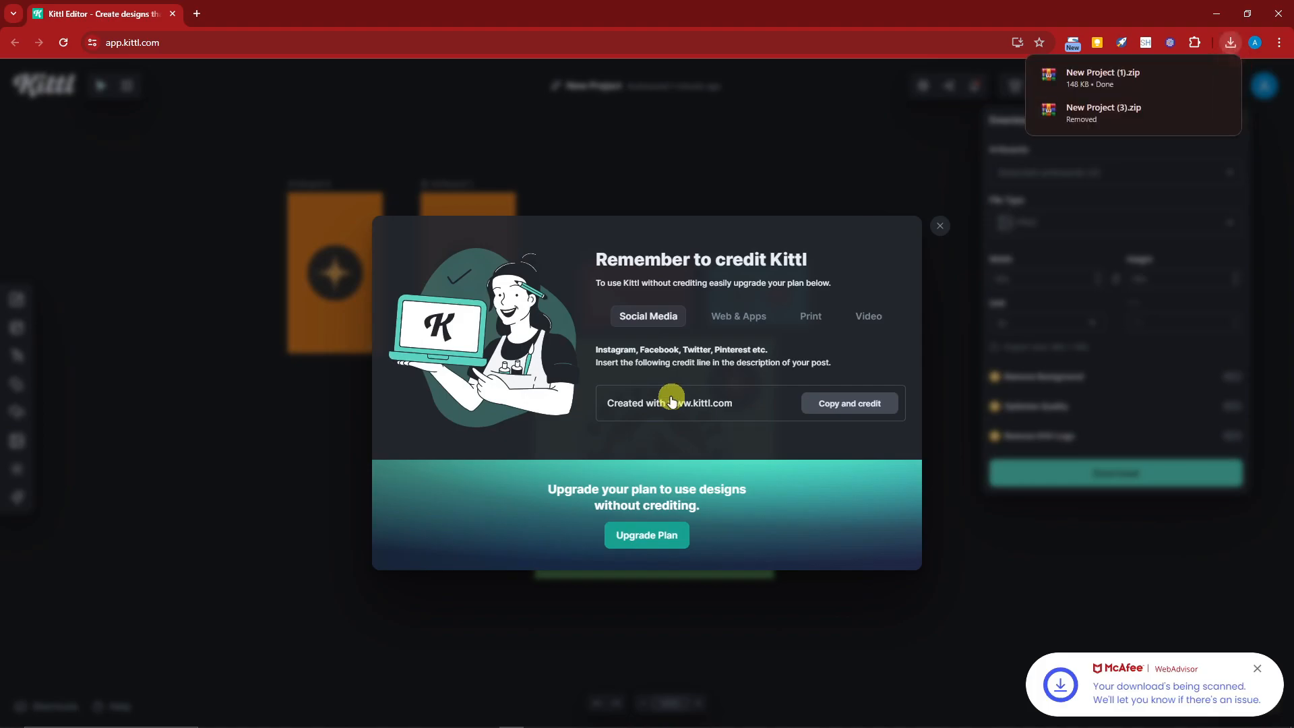
pyautogui.click(941, 226)
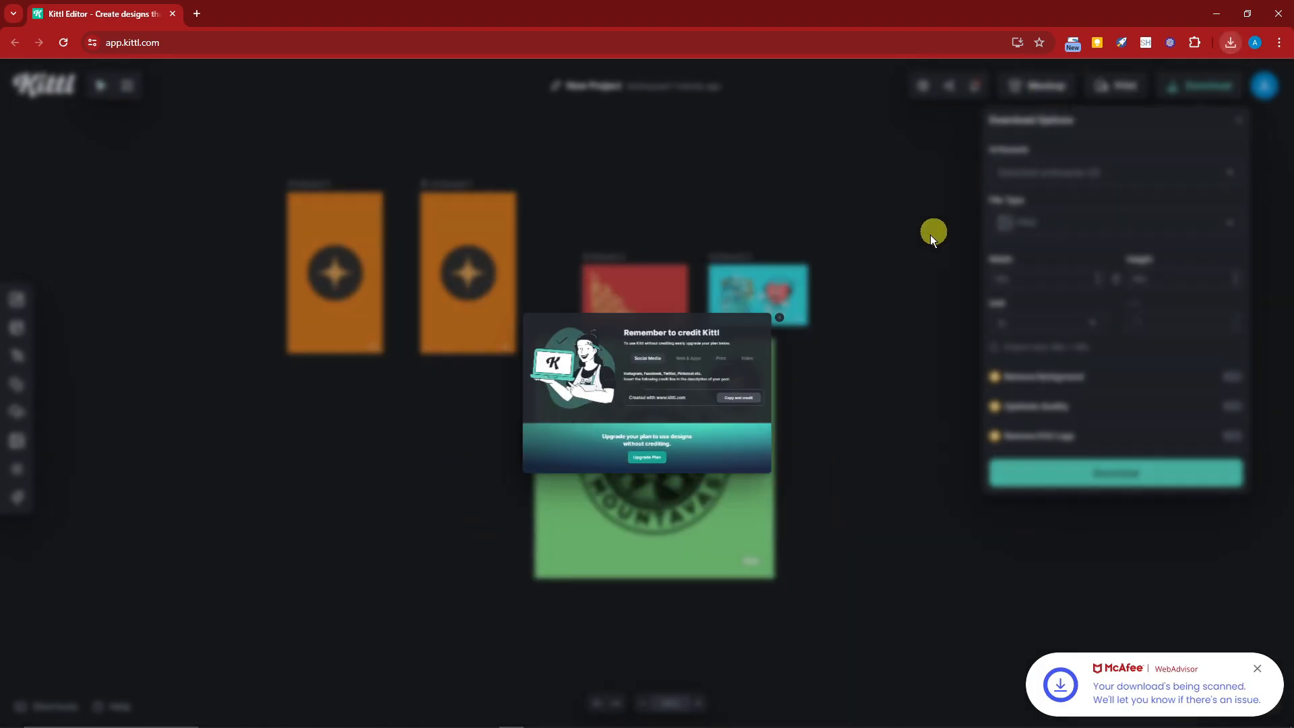
# Extract the new New Project (1) archive in the Downloads folder, check the Artboard 3 image and close the folder.
pyautogui.click(1234, 43)
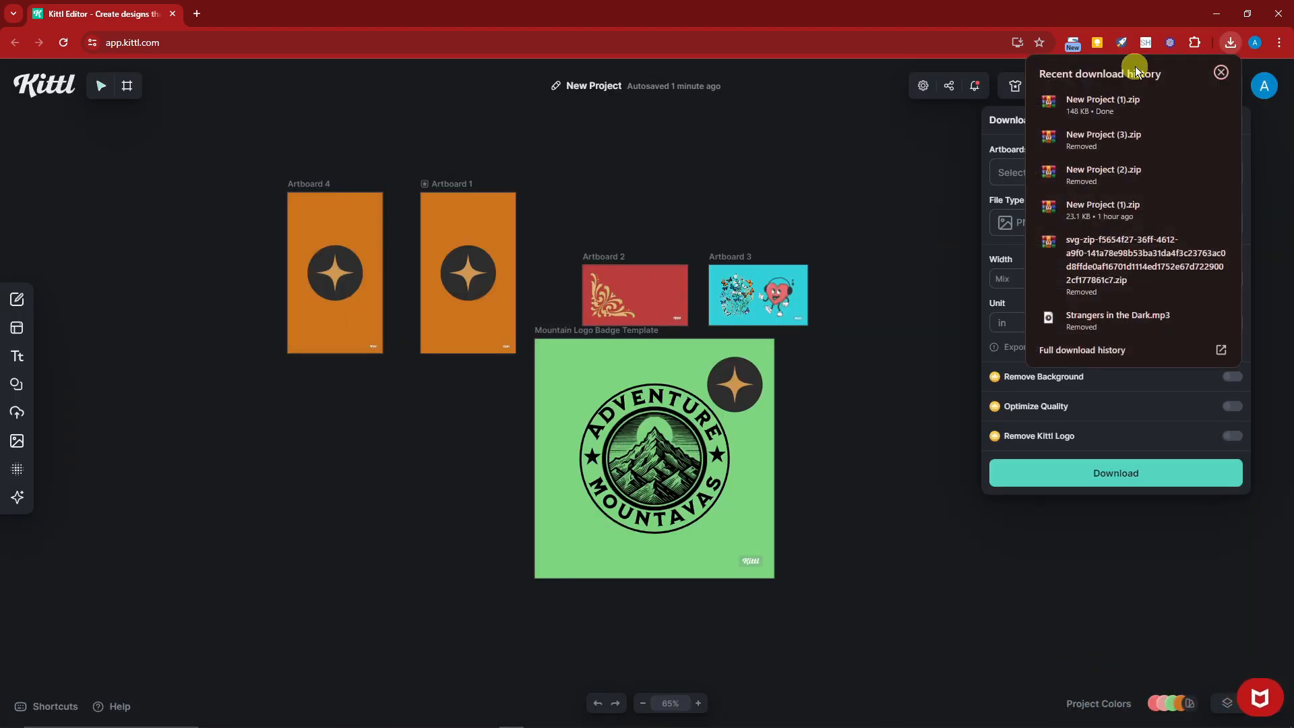
pyautogui.click(1196, 104)
pyautogui.rightClick(436, 365)
pyautogui.click(539, 450)
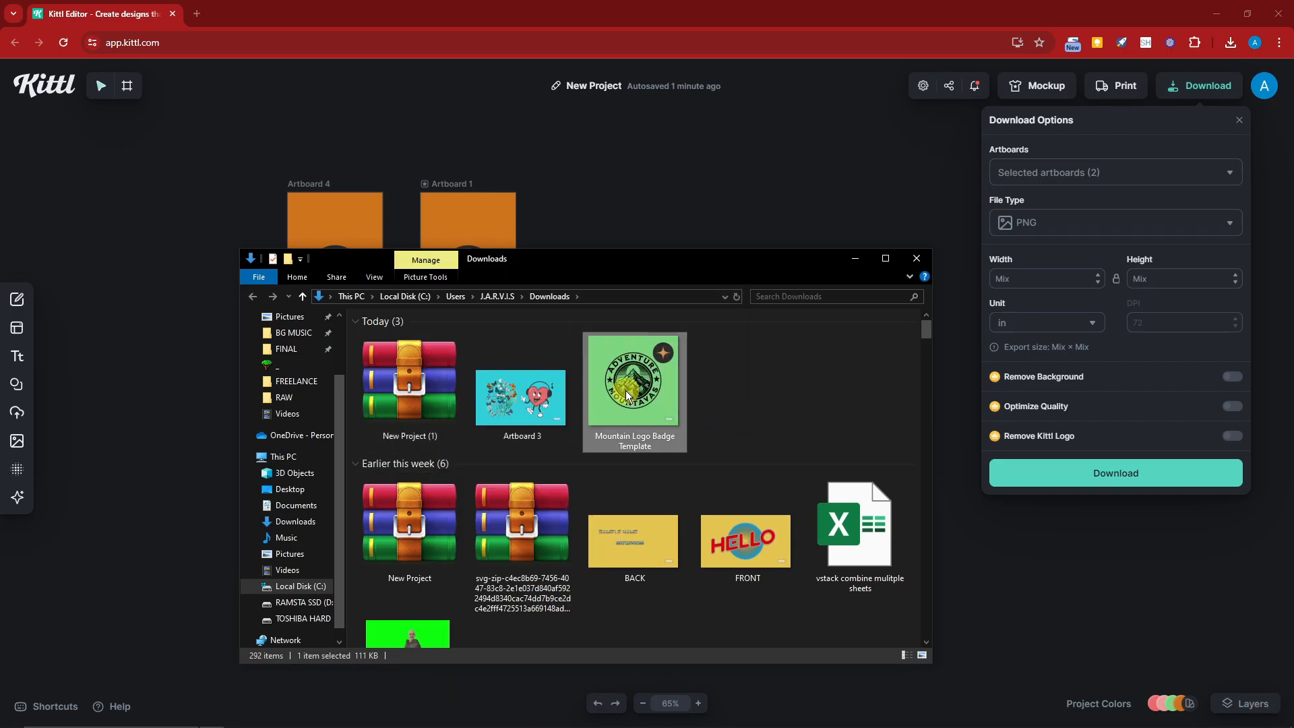
pyautogui.click(555, 396)
pyautogui.click(920, 257)
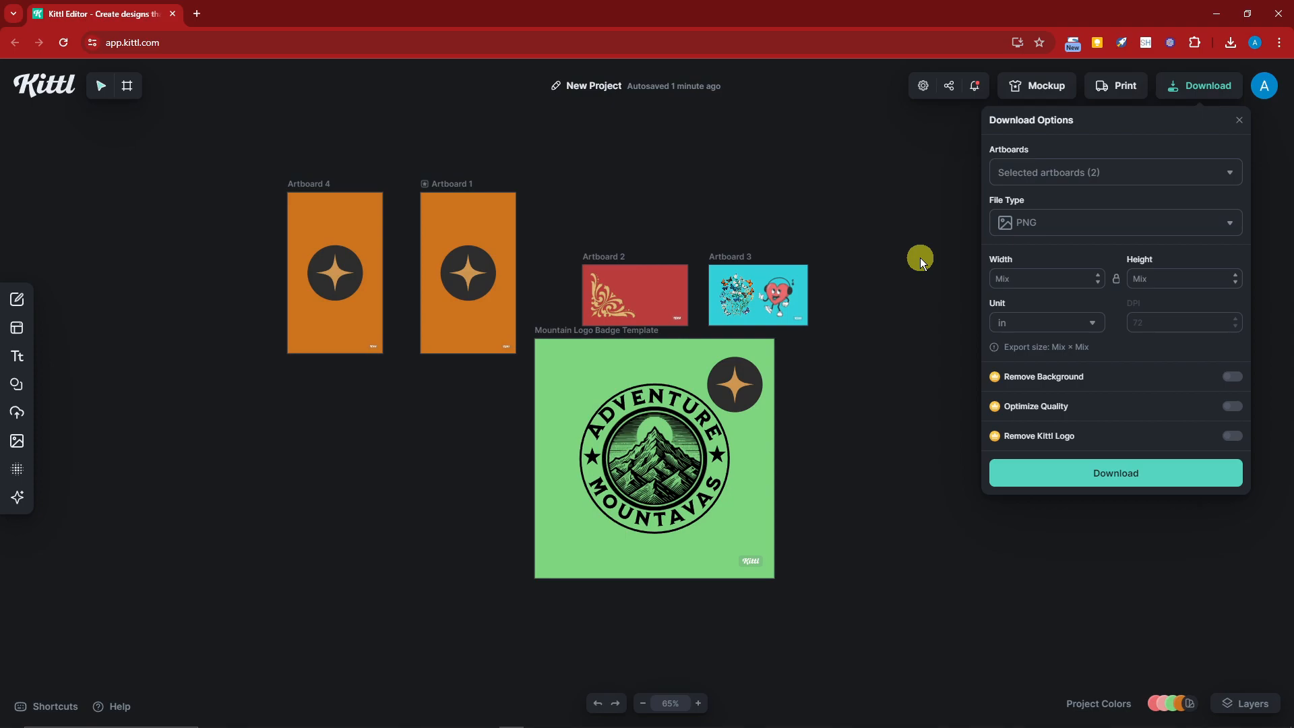
# Review the artboard and file type choices in the download options, leaving without another download.
pyautogui.click(1217, 173)
pyautogui.click(928, 281)
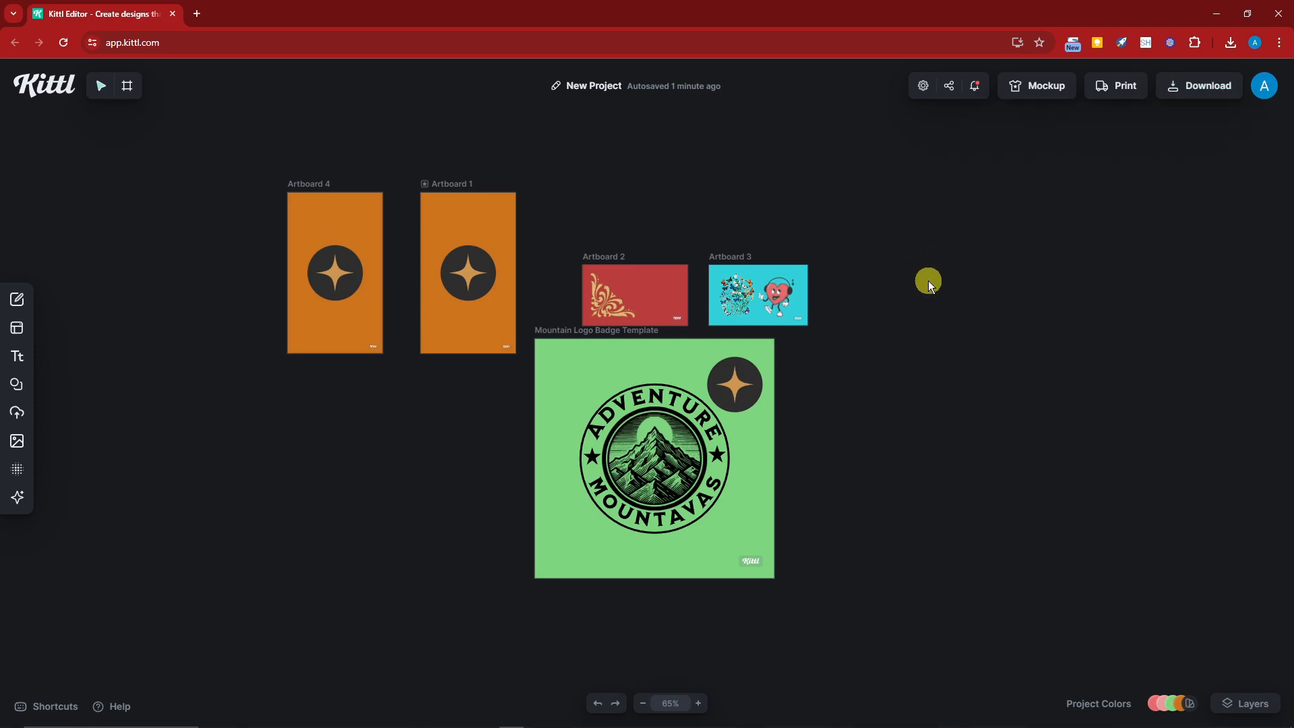
pyautogui.click(1213, 86)
pyautogui.click(1041, 223)
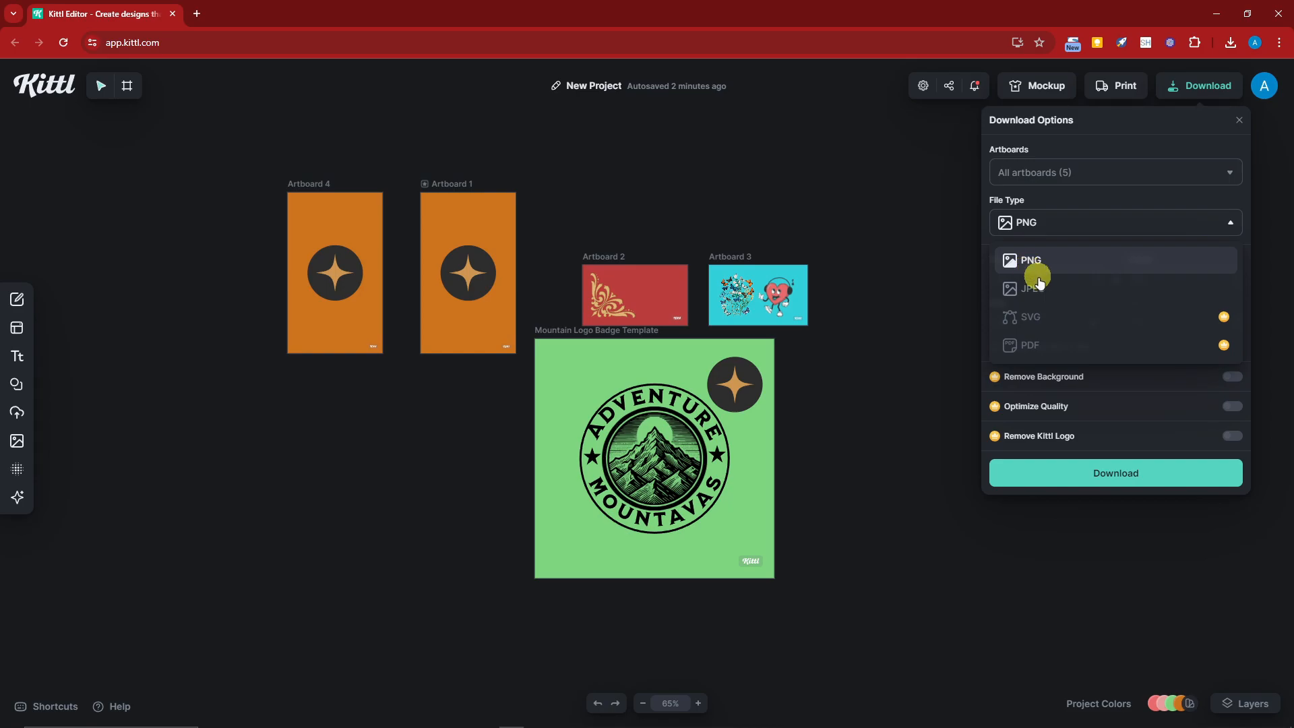
pyautogui.click(950, 290)
pyautogui.scroll(-1, 928, 358)
pyautogui.scroll(2, 930, 391)
pyautogui.scroll(-1, 930, 399)
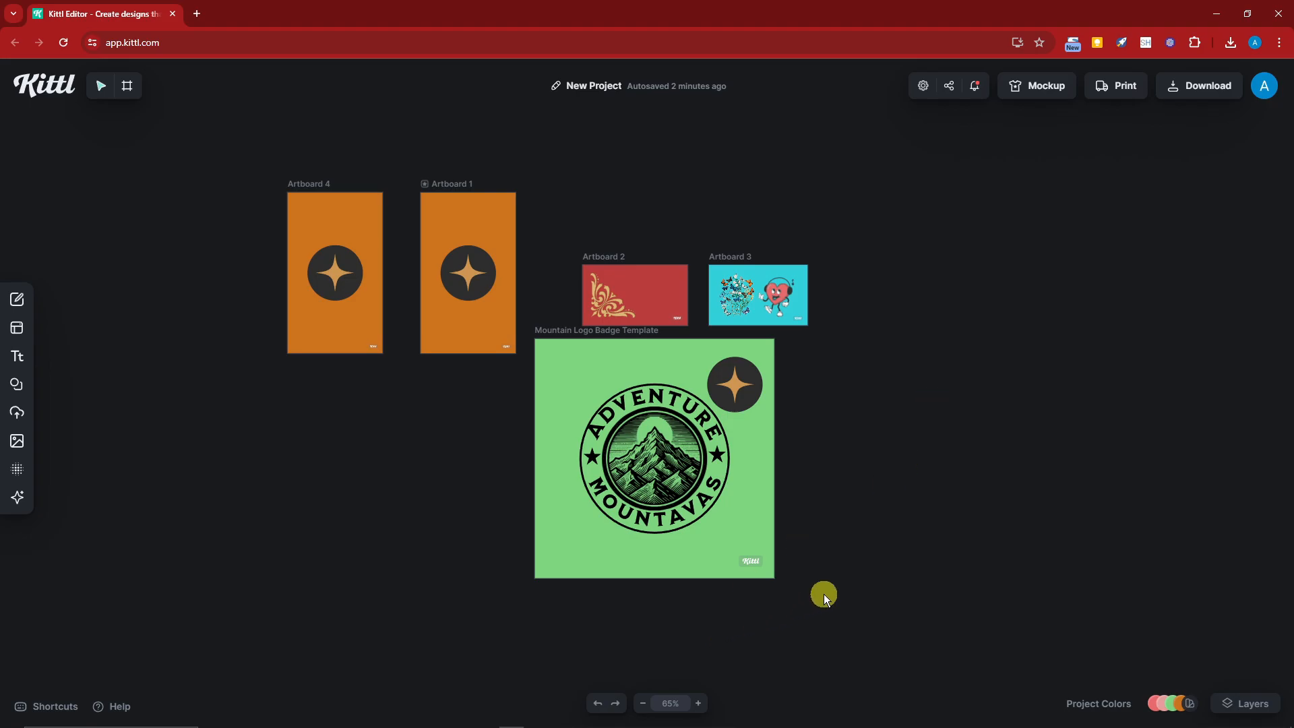
pyautogui.press('space')
pyautogui.moveTo(1102, 505); pyautogui.dragTo(1056, 481)
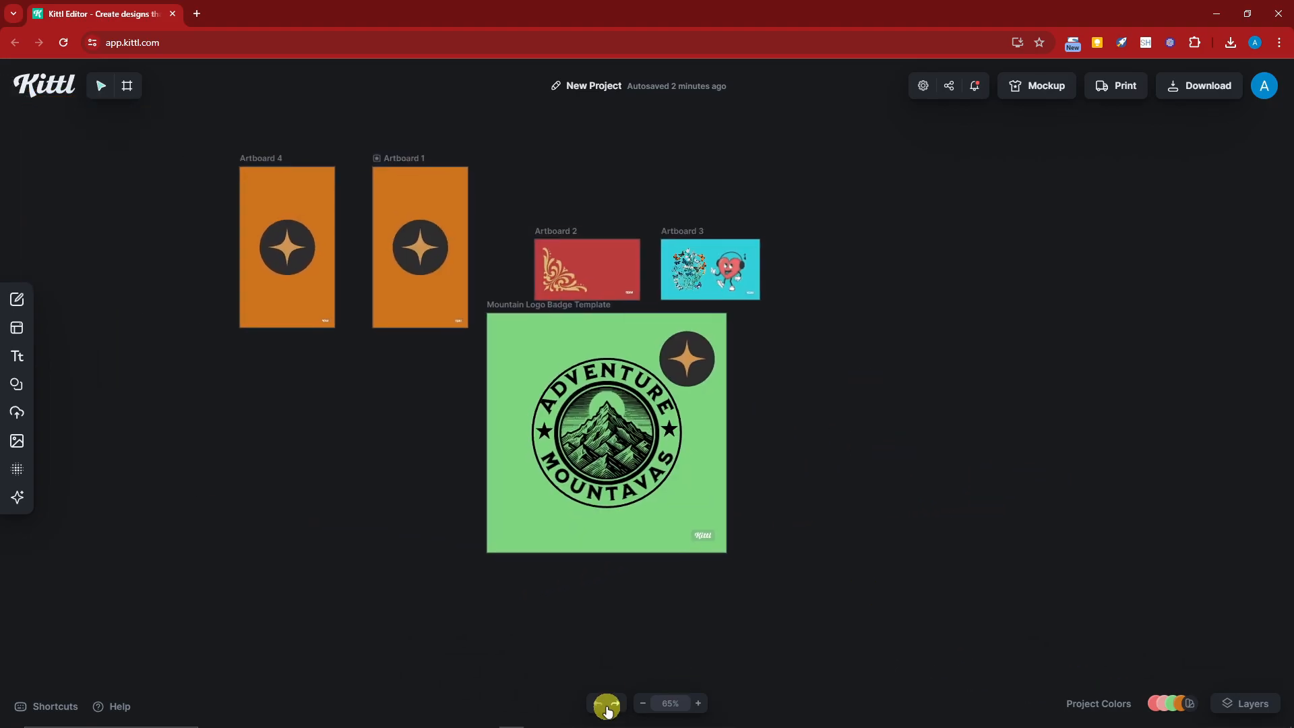
pyautogui.click(642, 703)
pyautogui.click(641, 703)
pyautogui.click(642, 704)
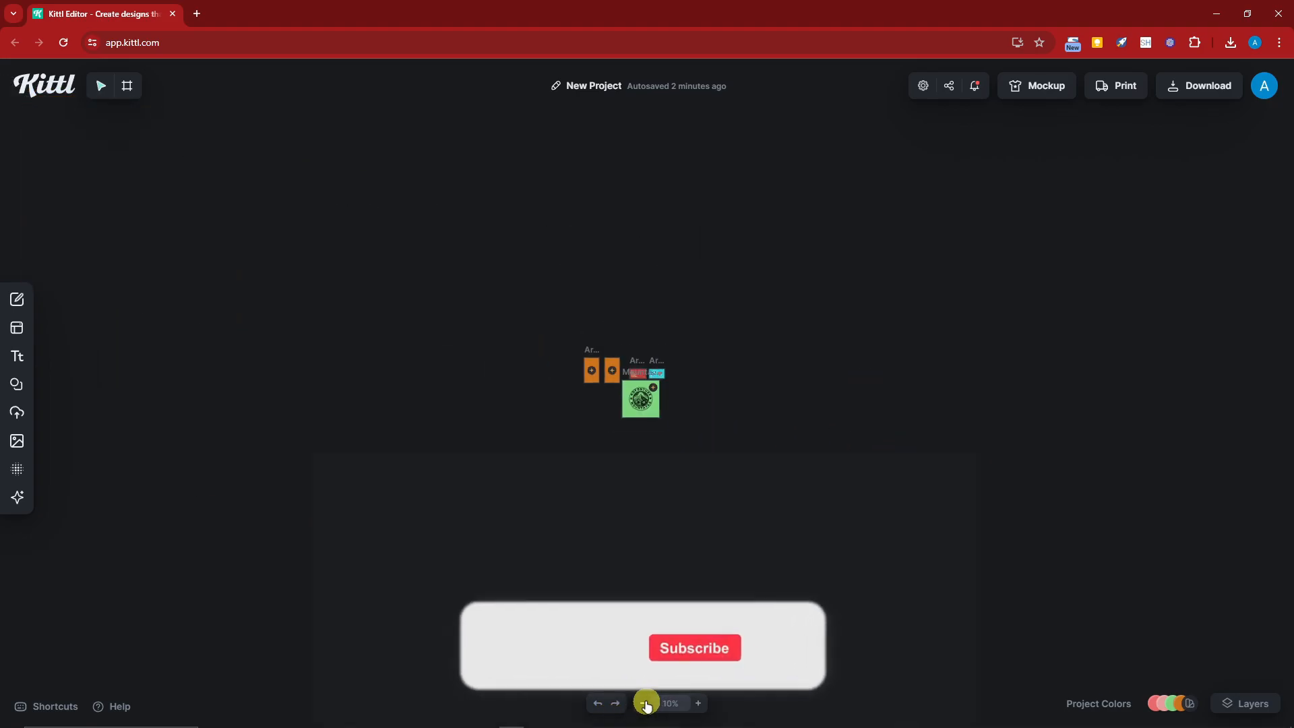
pyautogui.moveTo(979, 455); pyautogui.dragTo(887, 417)
pyautogui.moveTo(668, 402); pyautogui.dragTo(786, 452)
pyautogui.click(698, 704)
pyautogui.click(698, 704)
pyautogui.click(698, 703)
pyautogui.moveTo(904, 636); pyautogui.dragTo(864, 368)
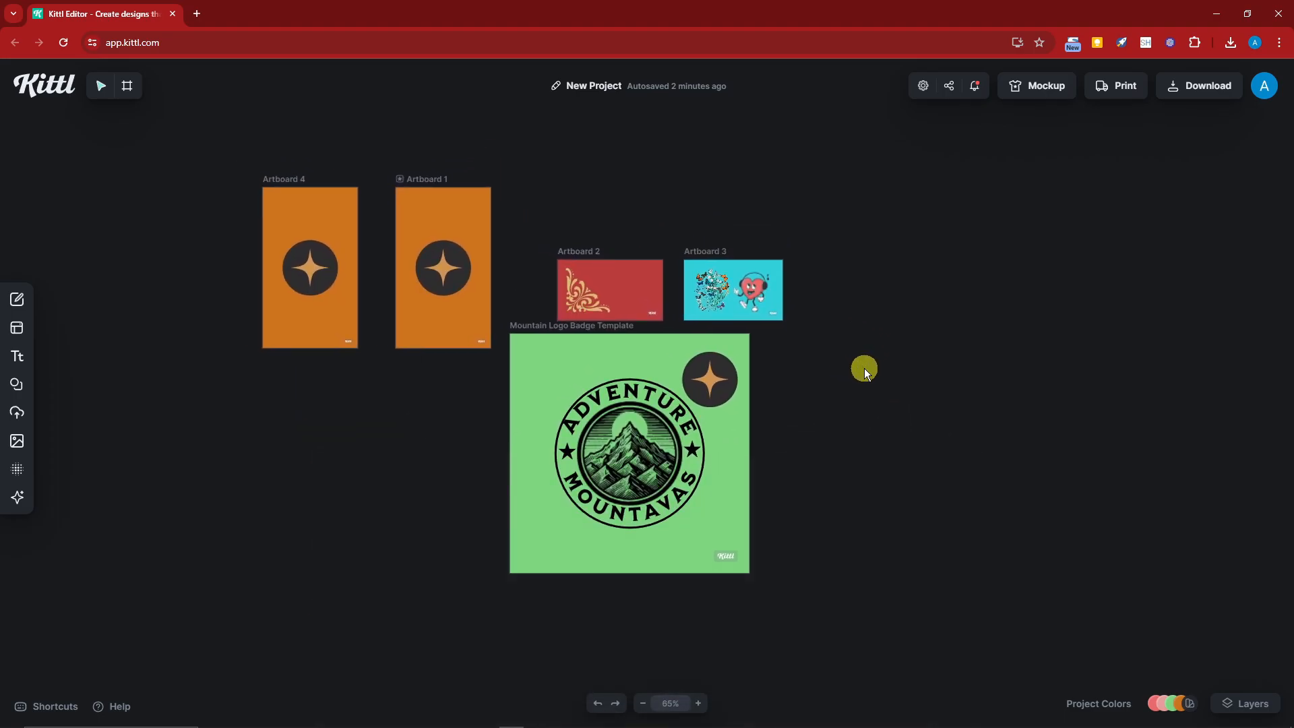